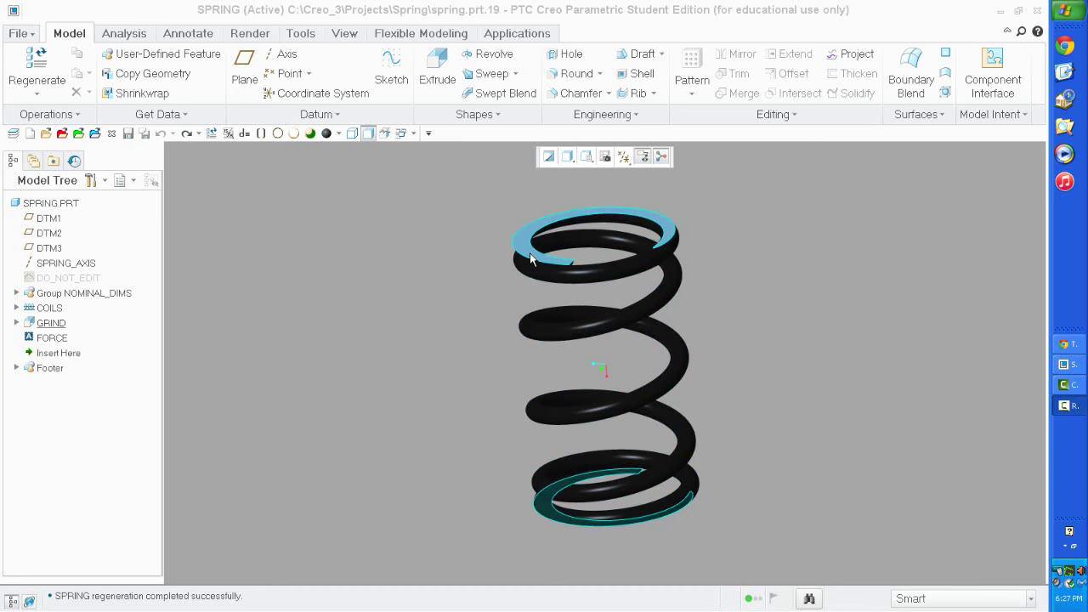
- Examine the spring's ground ends and coil shape from several angles and close up, and restore the default view
middle_drag(698, 267, 652, 279)
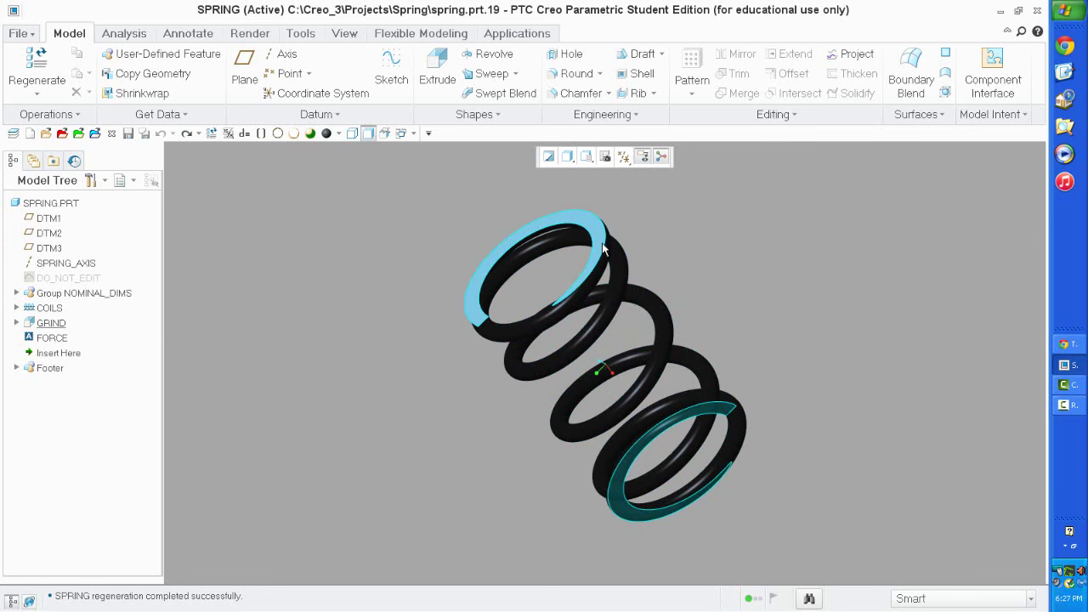
middle_drag(601, 249, 497, 313)
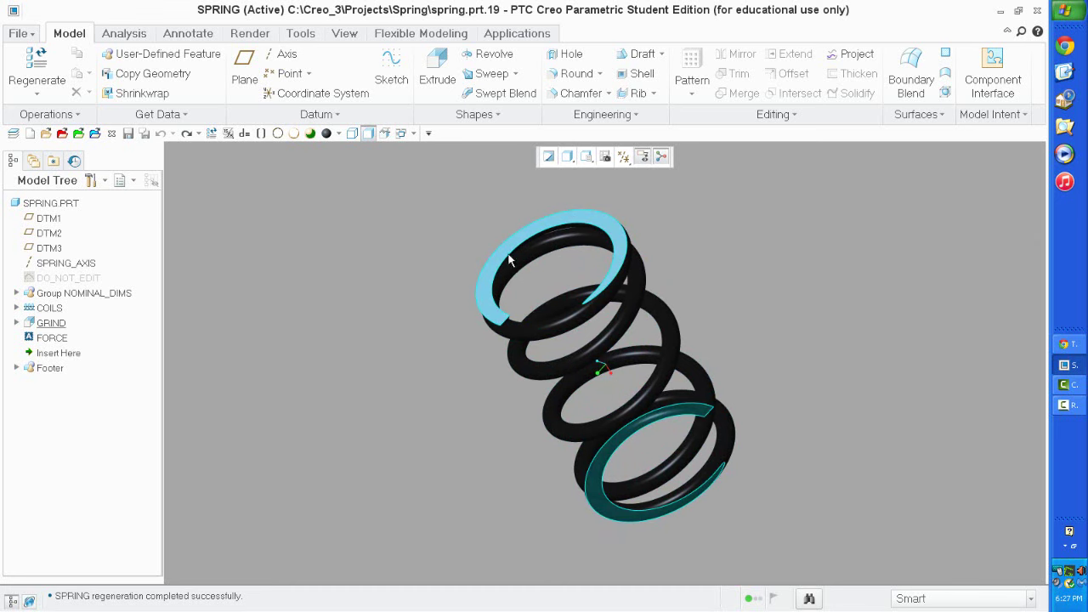
mouse_move(587, 301)
middle_down()
mouse_move(745, 376)
mouse_move(726, 306)
mouse_move(734, 252)
mouse_move(808, 222)
mouse_move(784, 184)
mouse_move(790, 155)
middle_up()
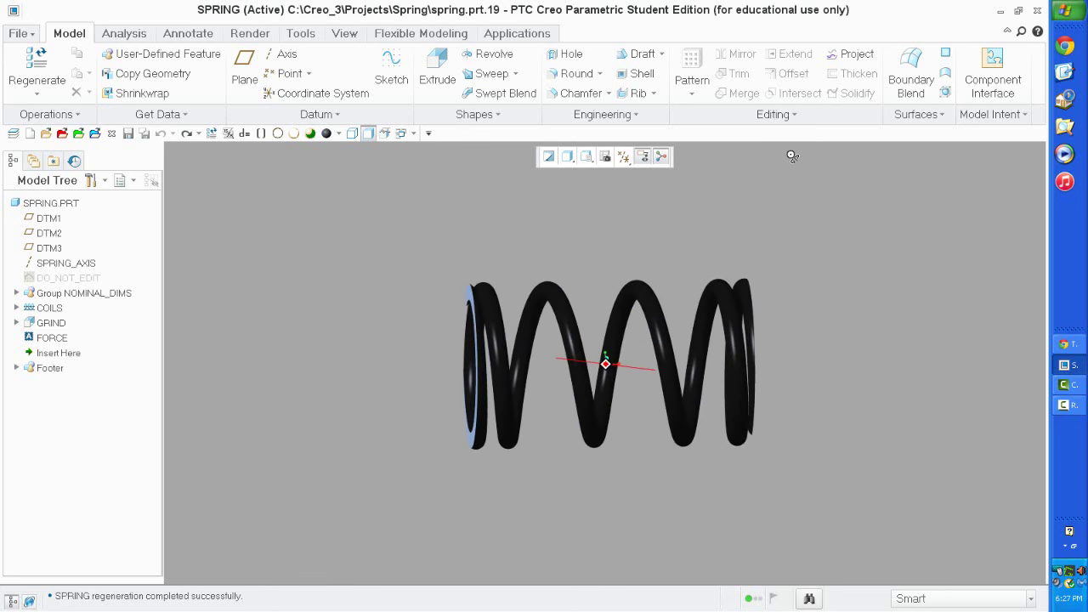
mouse_move(778, 400)
middle_down()
mouse_move(782, 320)
mouse_move(777, 335)
middle_up()
scroll(754, 395, up, 5)
mouse_move(754, 396)
middle_down()
mouse_move(797, 394)
mouse_move(739, 407)
middle_up()
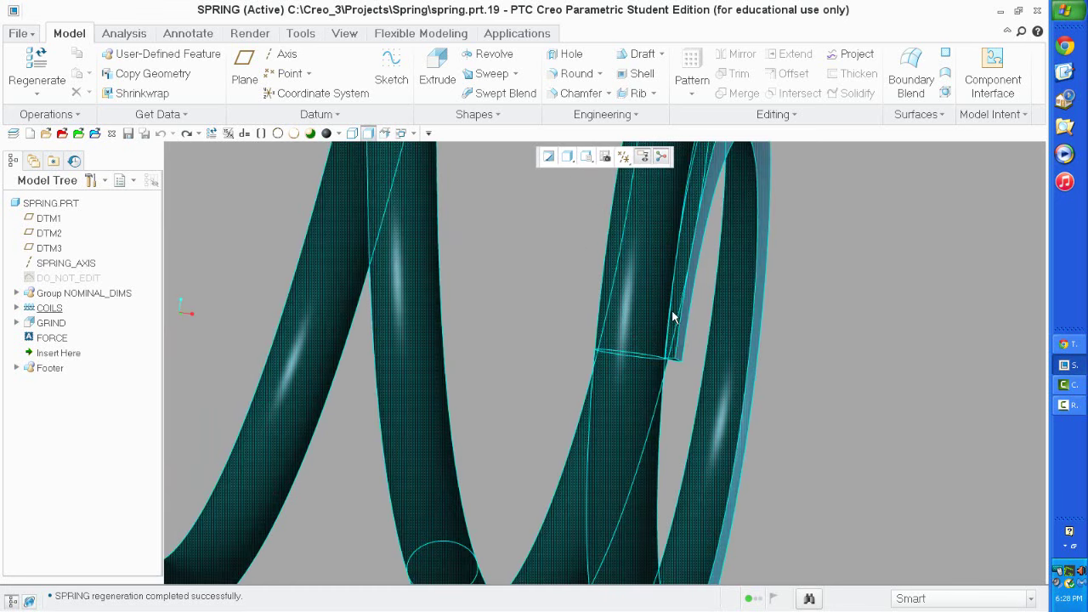
scroll(782, 372, down, 6)
mouse_move(672, 375)
middle_down()
mouse_move(581, 285)
mouse_move(593, 331)
mouse_move(592, 380)
mouse_move(581, 387)
middle_up()
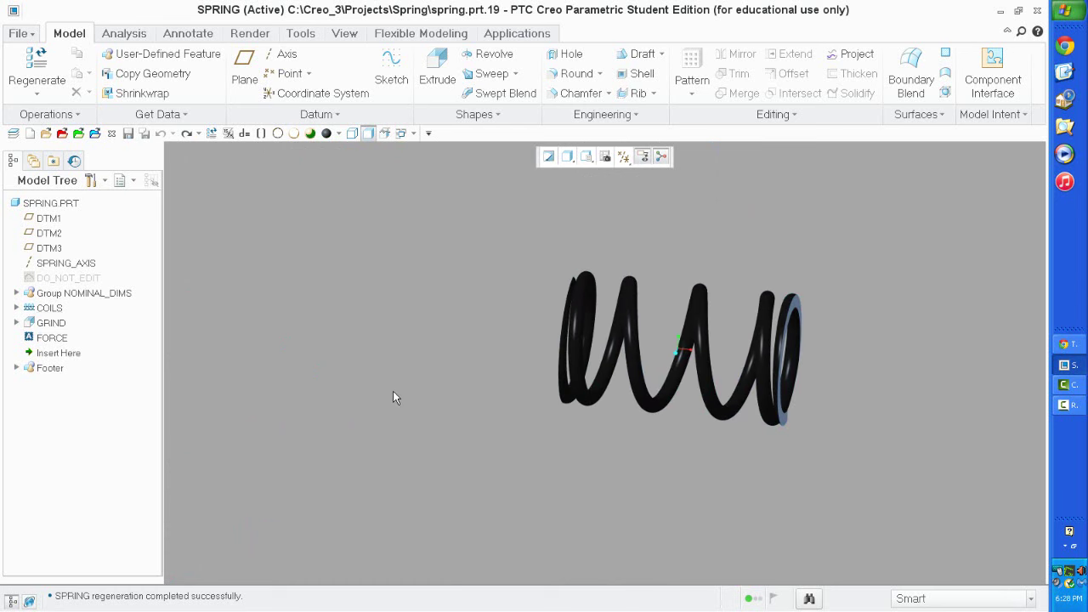
key(ctrl+d)
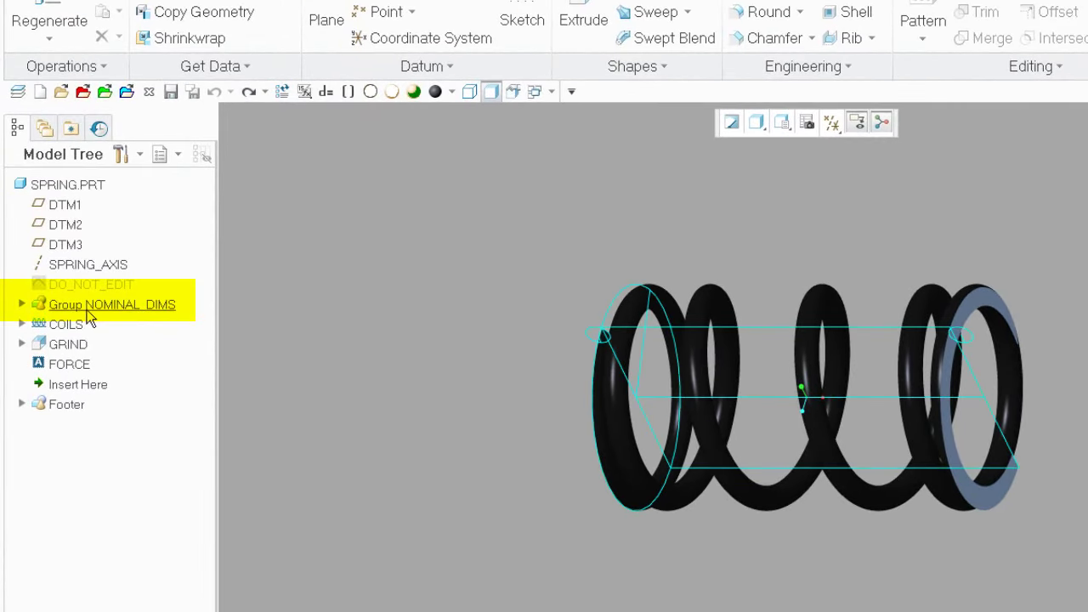
- Open the NOMINAL_DIMS group's dimensions for editing and set the wire profile diameter to 0.3
click(167, 306)
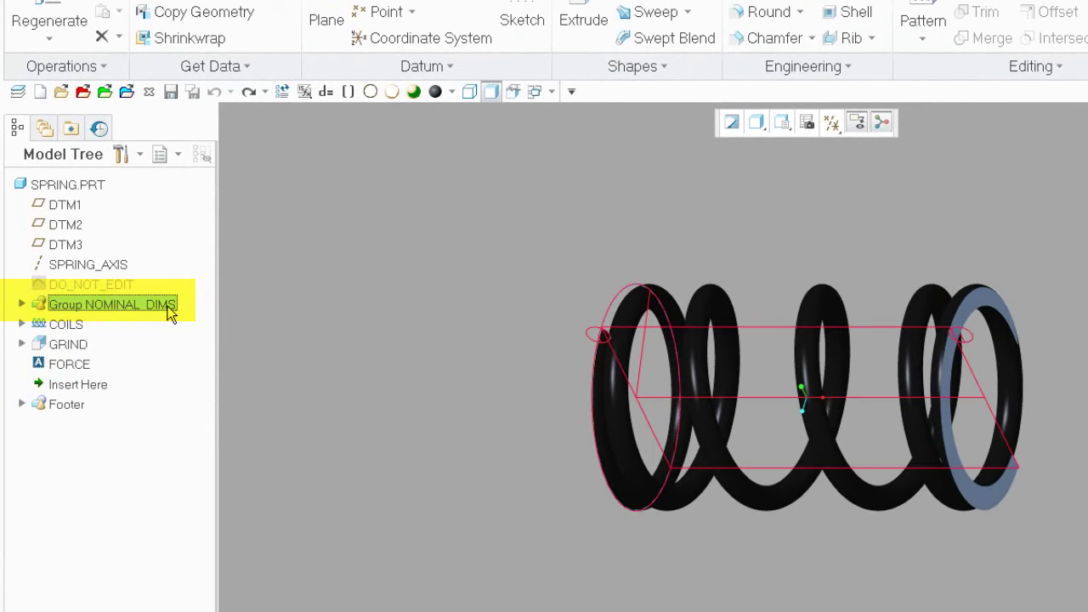
right_click(169, 312)
click(212, 341)
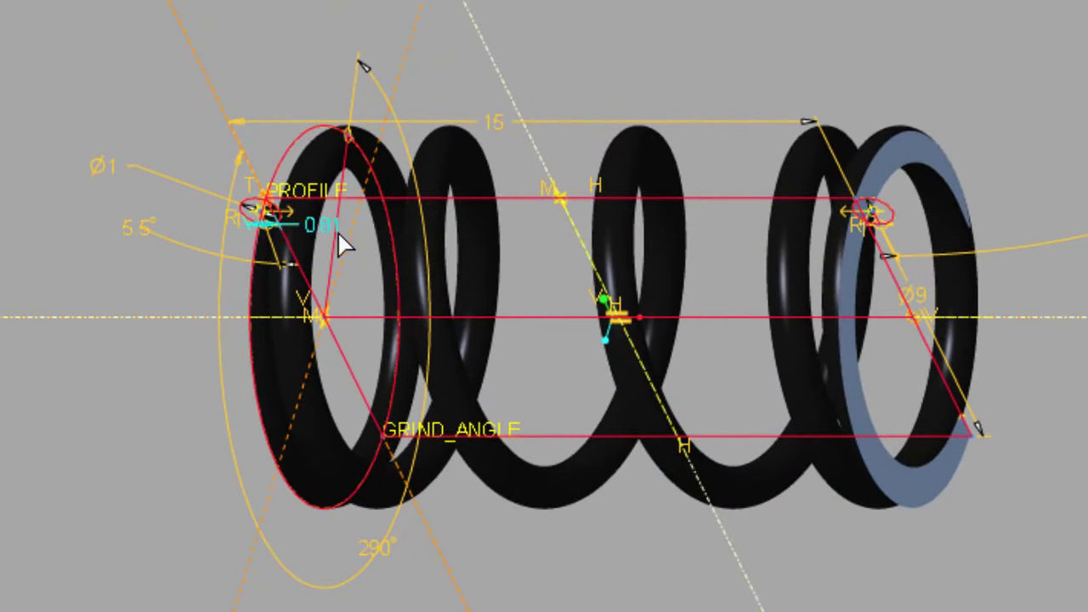
scroll(255, 234, up, 5)
scroll(273, 235, up, 2)
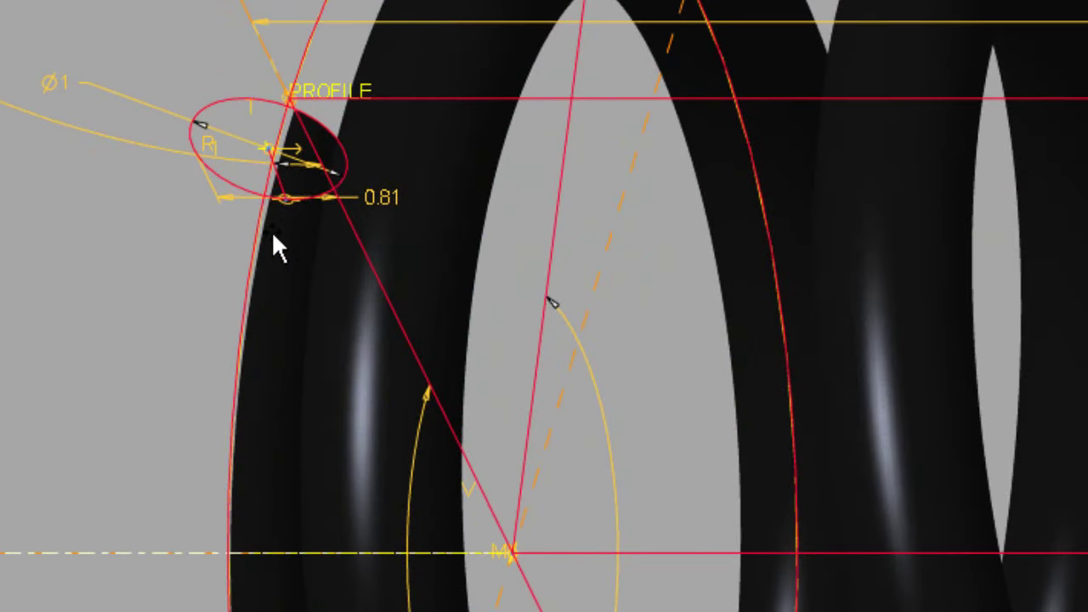
double_click(67, 85)
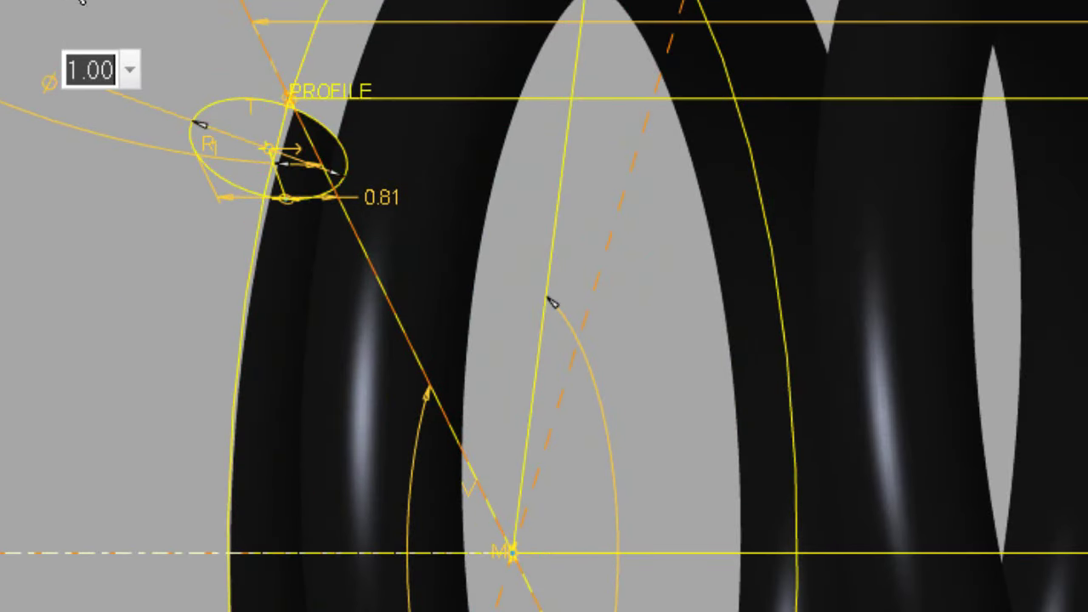
key(BackSpace)
text(0.3)
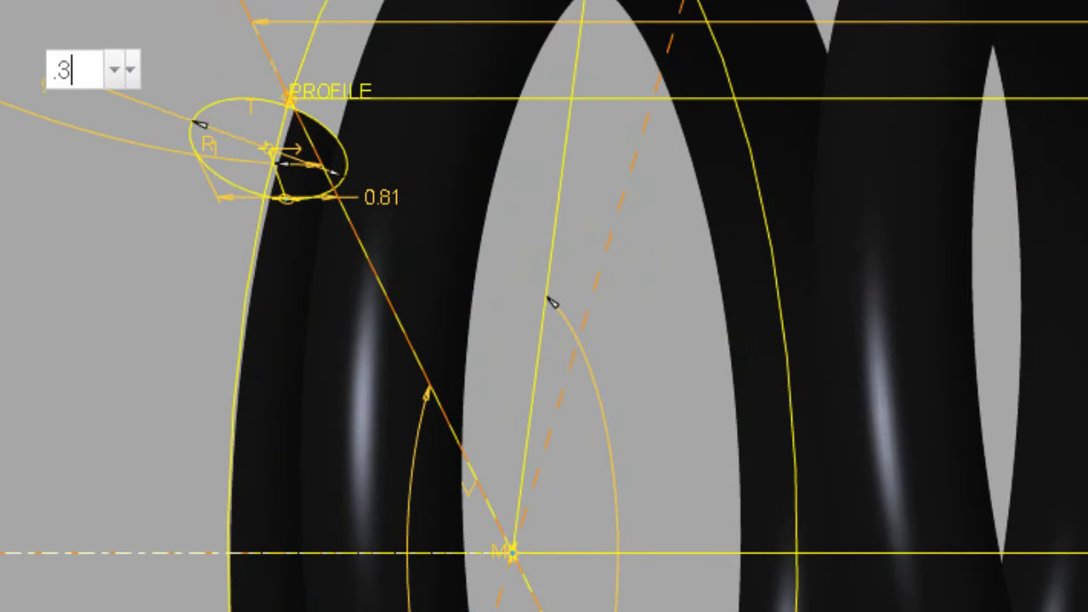
key(Return)
- Set the spring's overall length dimension to 50
scroll(198, 230, down, 5)
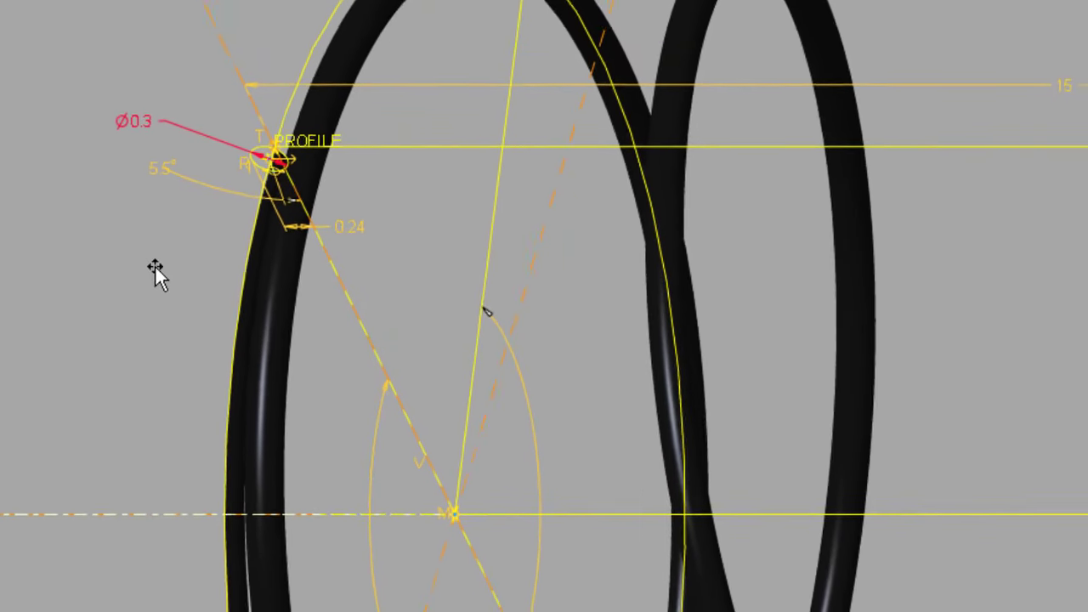
scroll(59, 273, down, 2)
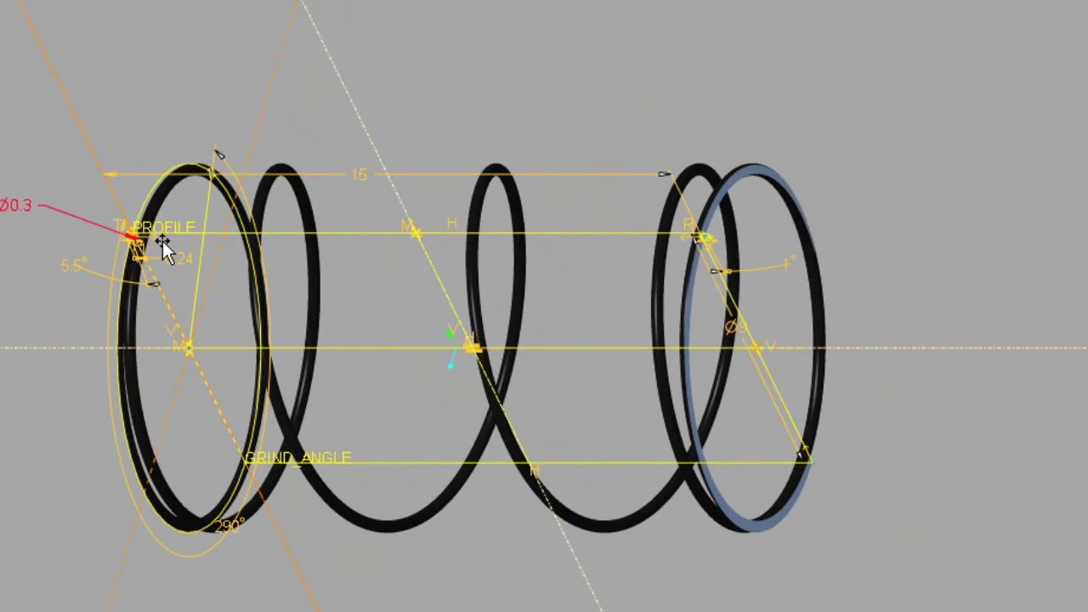
double_click(358, 177)
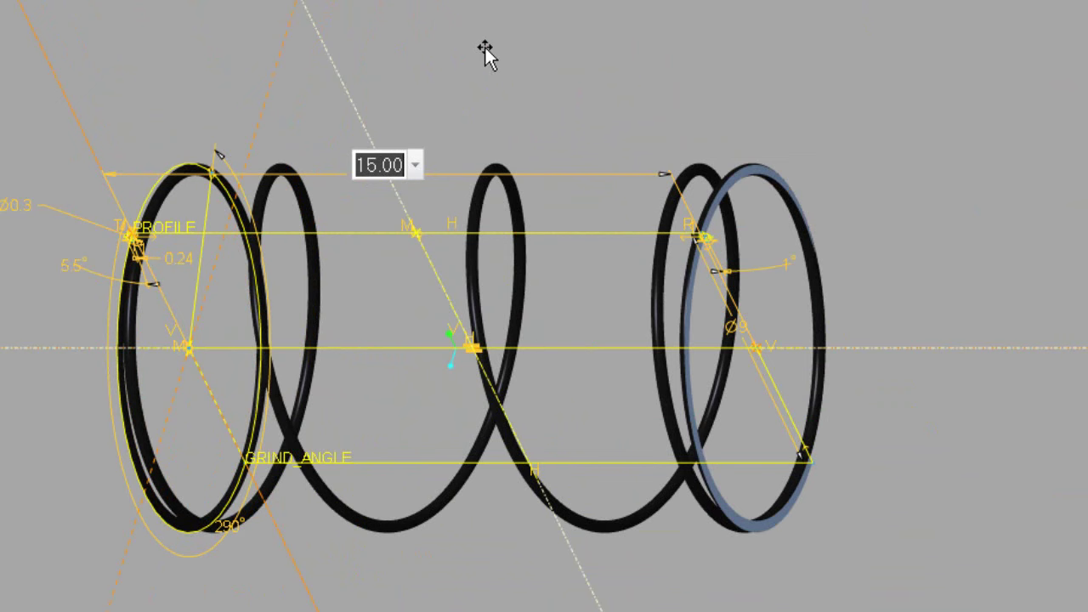
text(50)
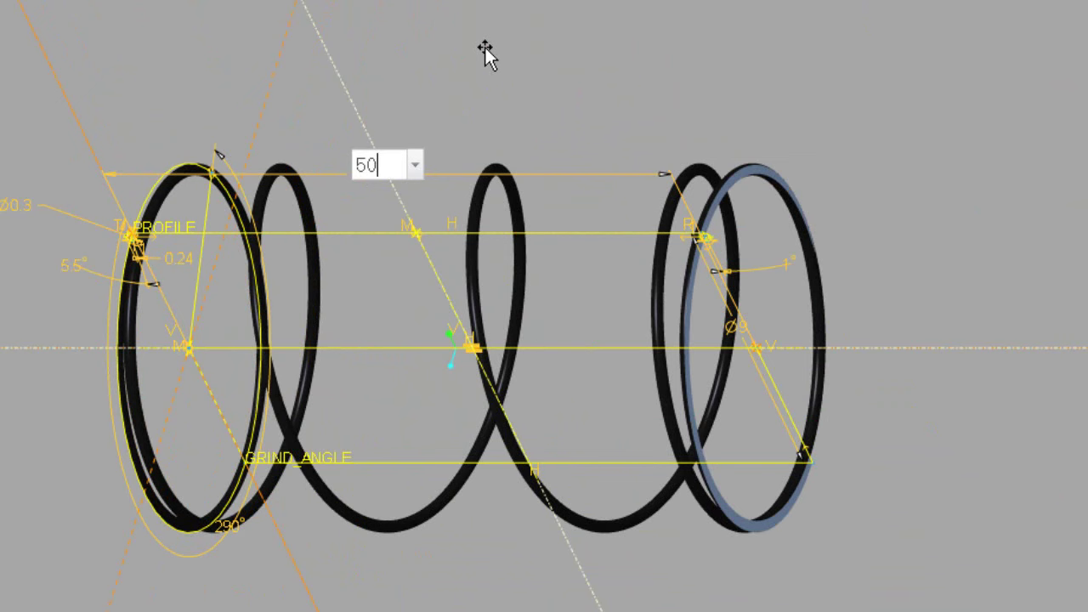
key(Return)
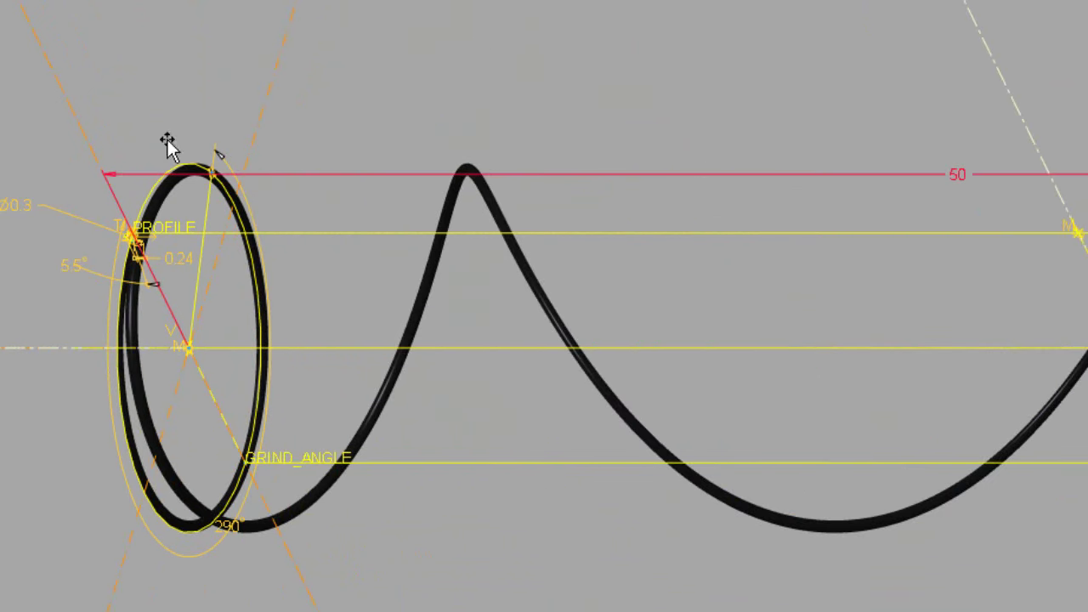
- Set the spring's coil diameter dimension to 3
scroll(66, 230, down, 2)
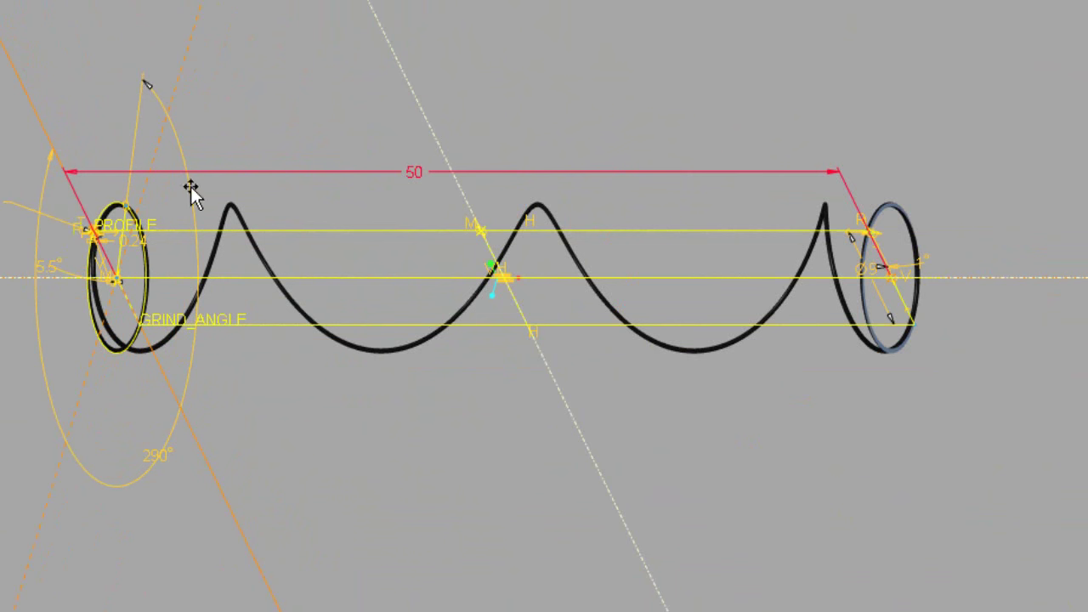
double_click(875, 272)
text(3)
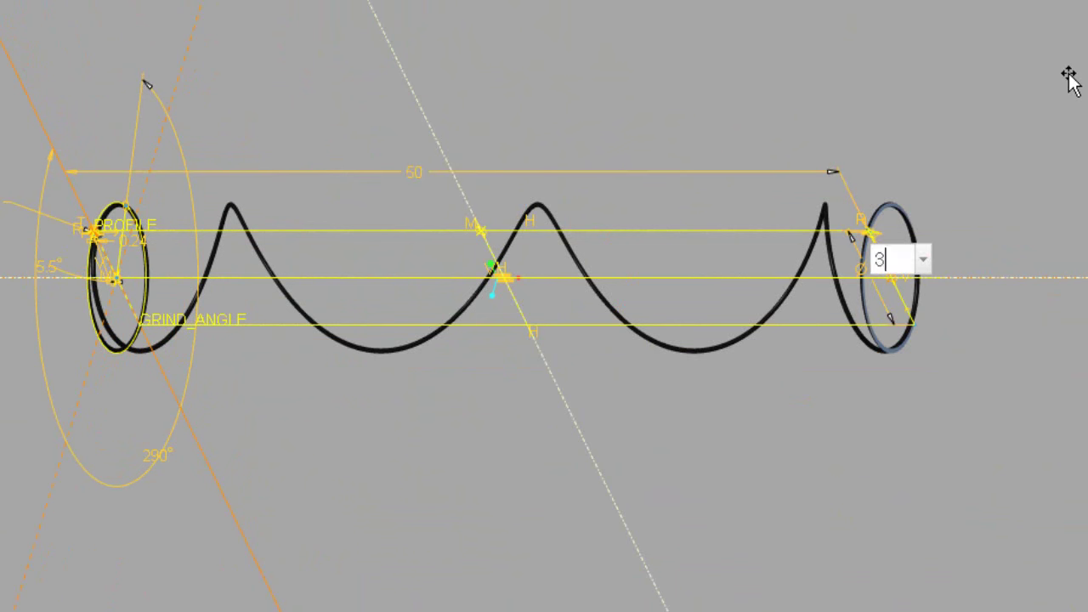
key(Return)
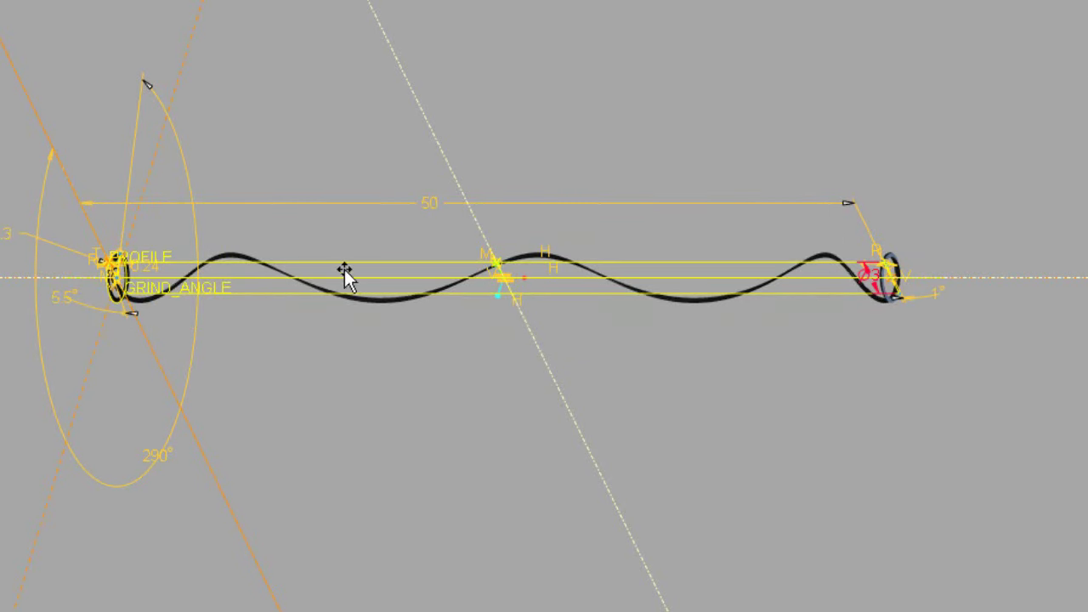
- Set the angle dimension beside the wire profile at the PROFILE end of the spring to 25°
middle_drag(30, 319, 76, 320)
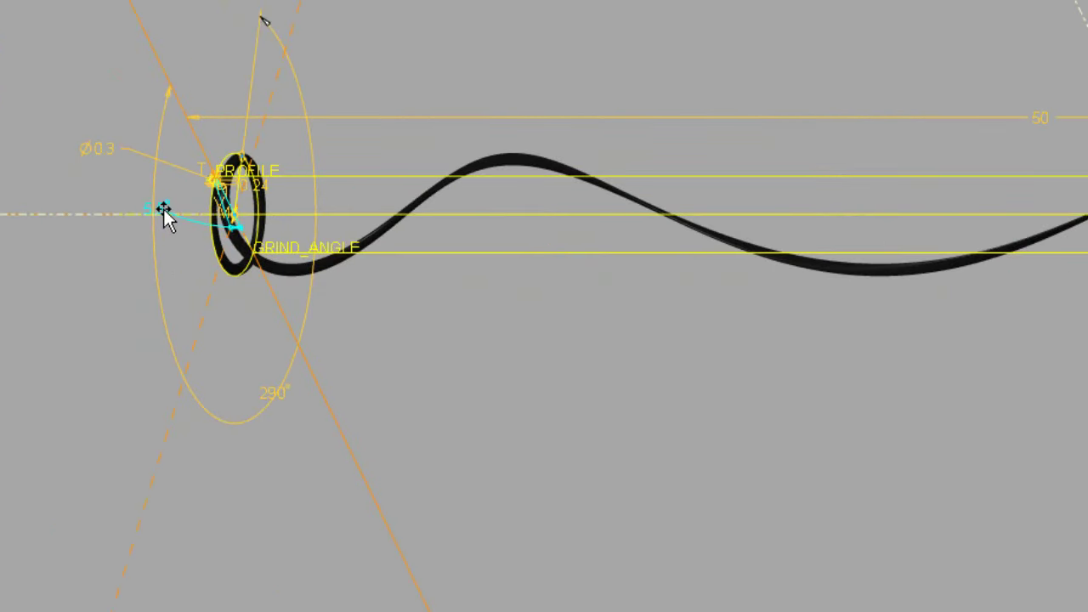
scroll(163, 211, up, 5)
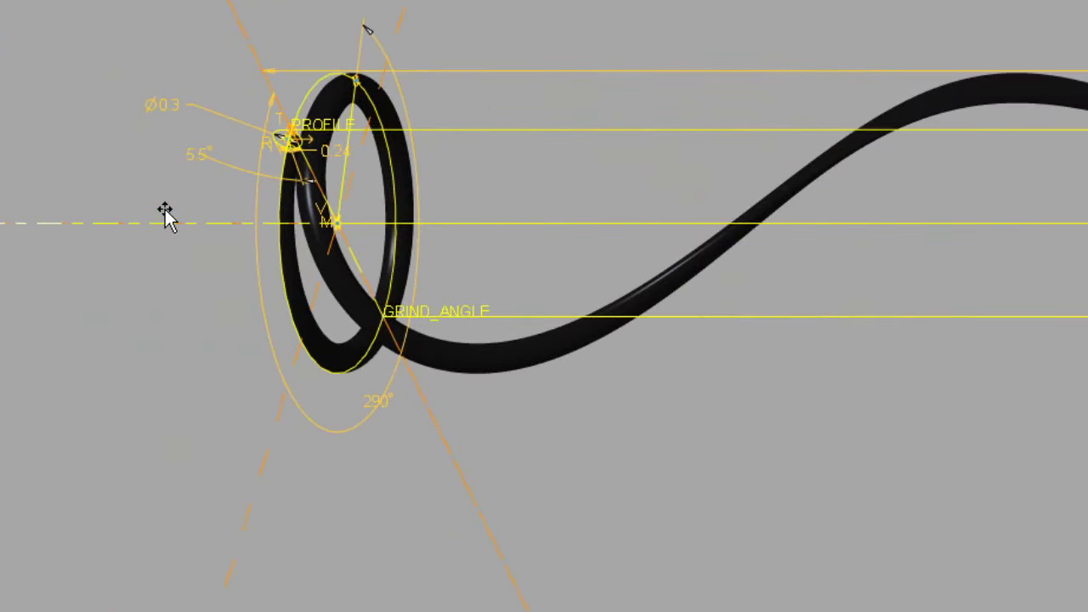
double_click(205, 157)
text(25)
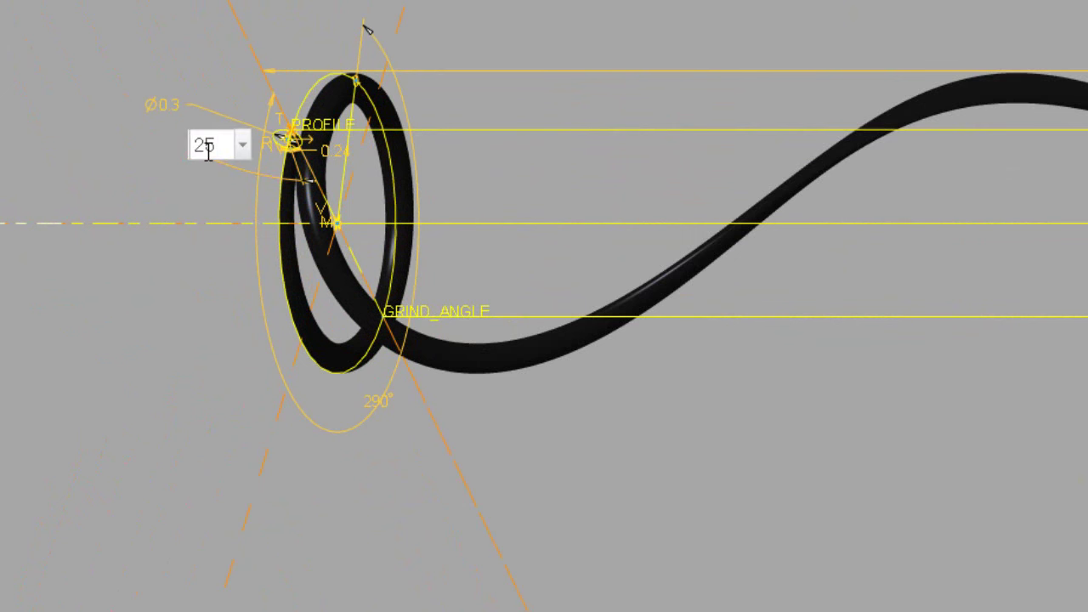
key(Return)
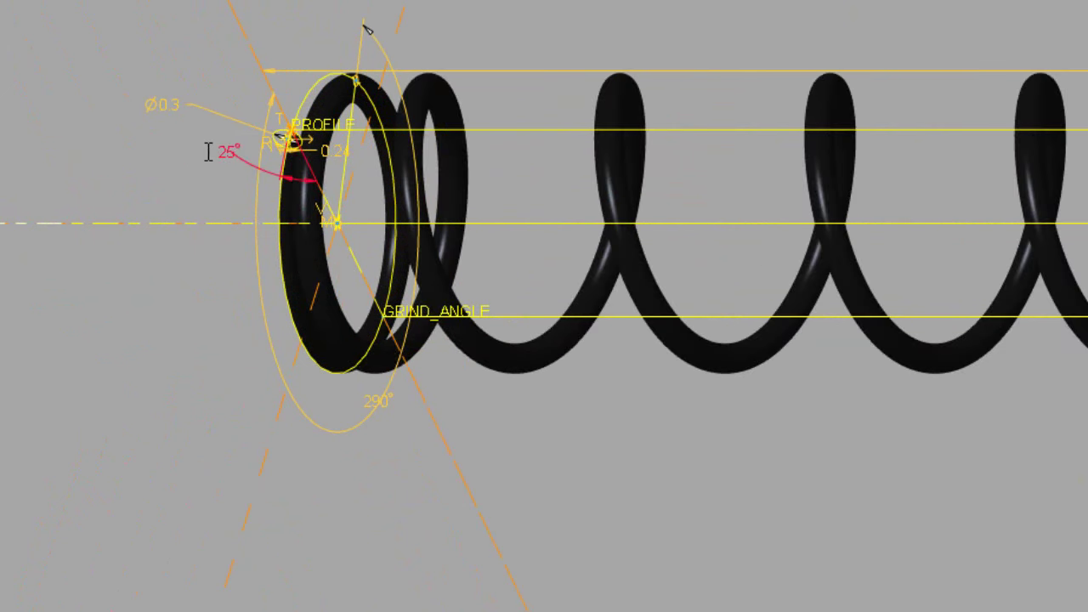
- Set the small angle dimension at the spring end opposite the PROFILE label to 3°
scroll(96, 328, down, 3)
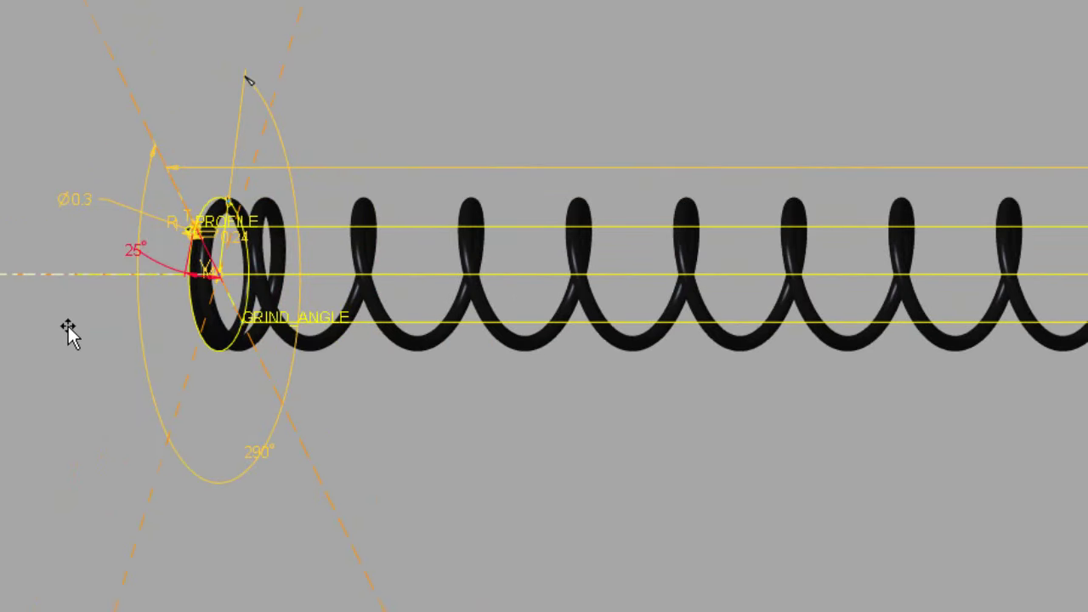
scroll(293, 364, down, 2)
scroll(866, 348, up, 4)
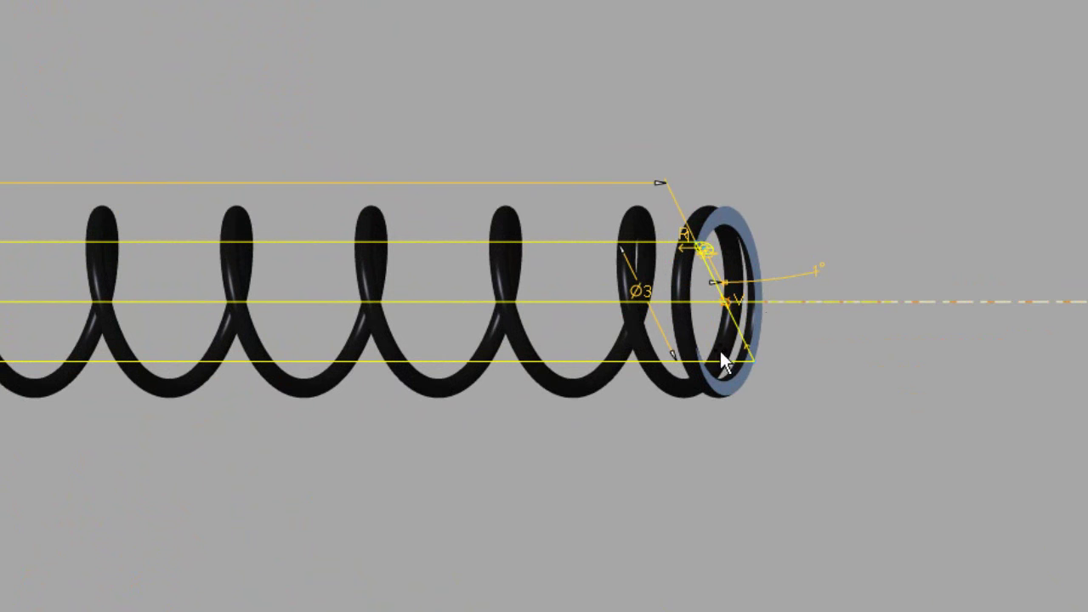
click(815, 272)
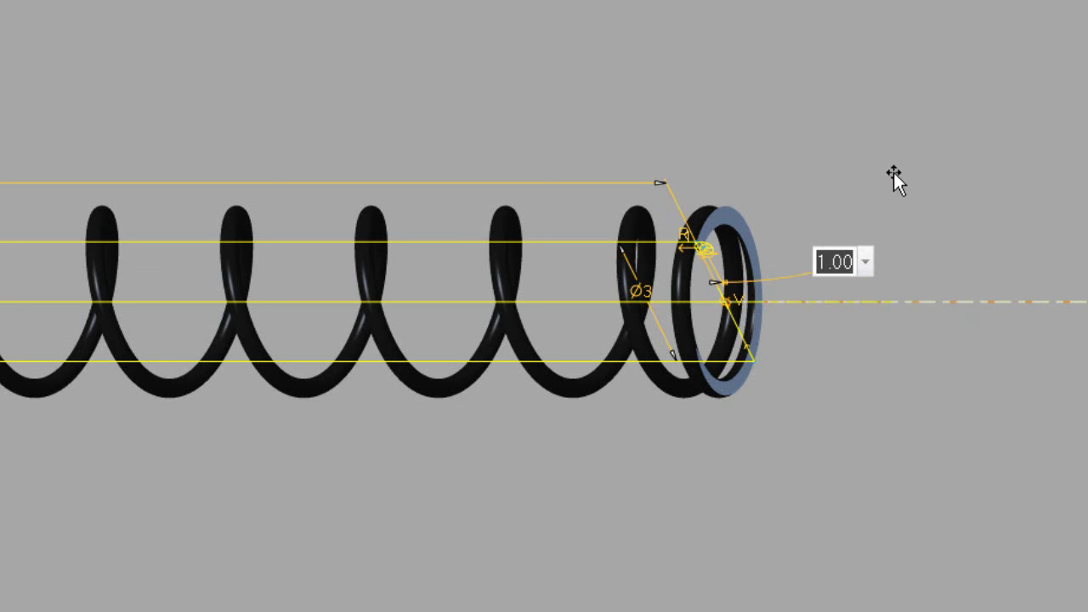
text(3)
key(Return)
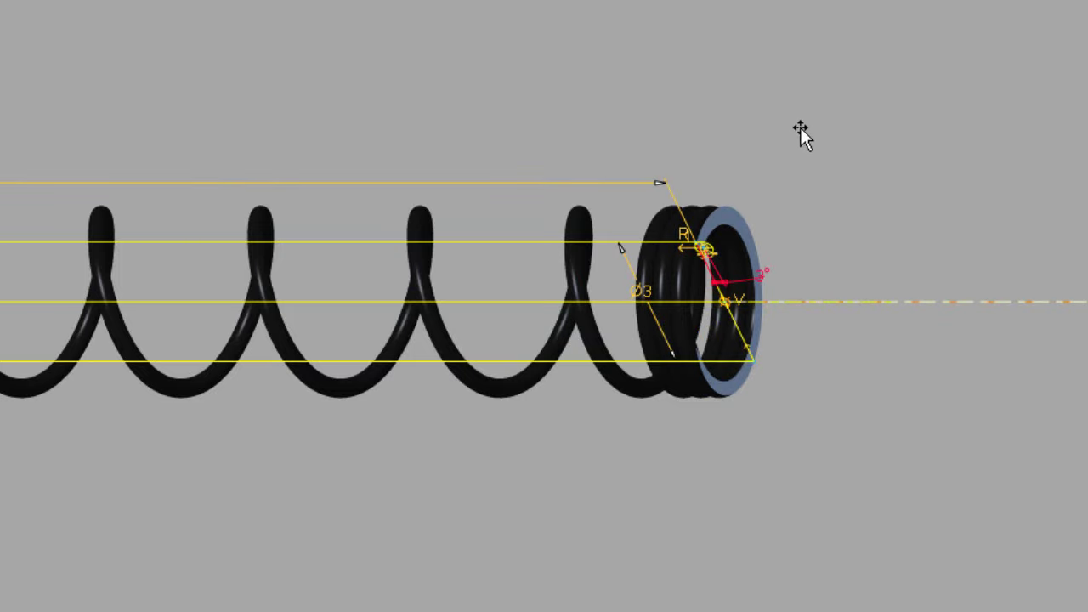
- Examine the closed end coils and the full run of coils, and regenerate the spring model
middle_drag(801, 188, 954, 100)
scroll(831, 161, up, 5)
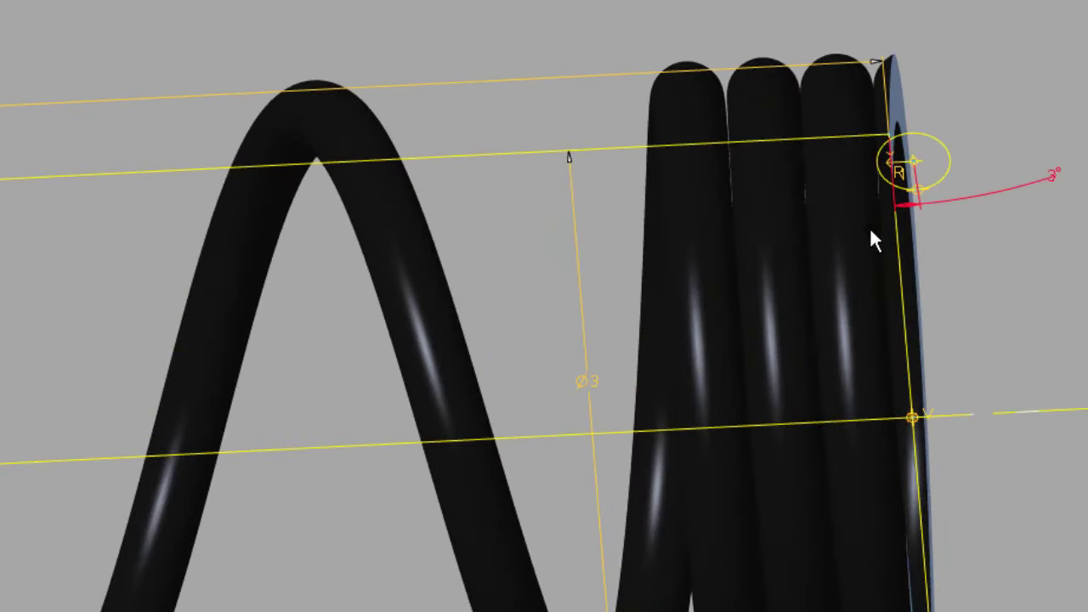
scroll(935, 229, down, 6)
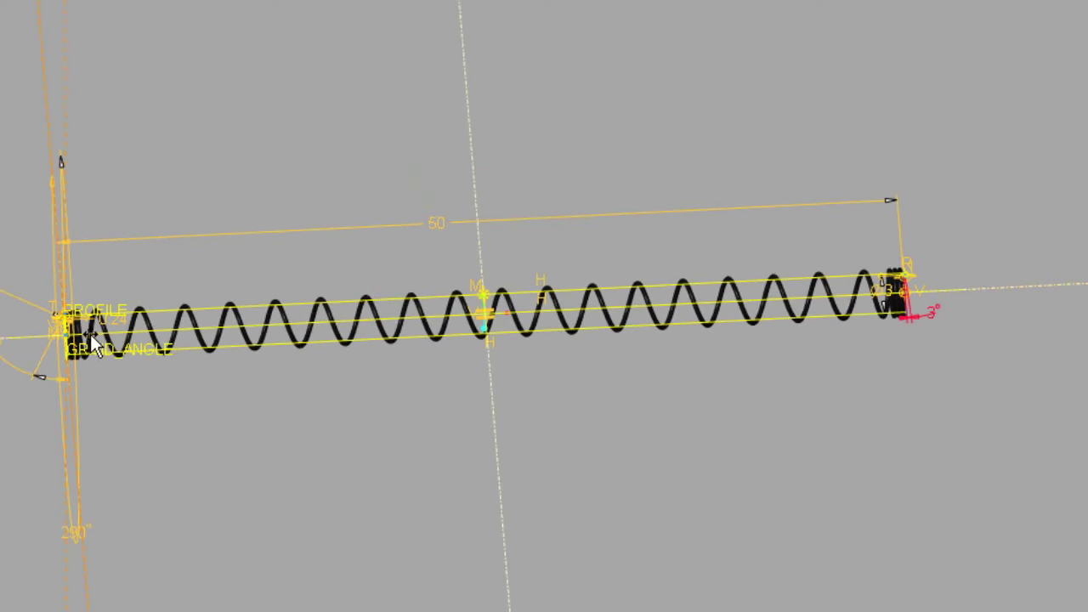
middle_drag(90, 335, 46, 336)
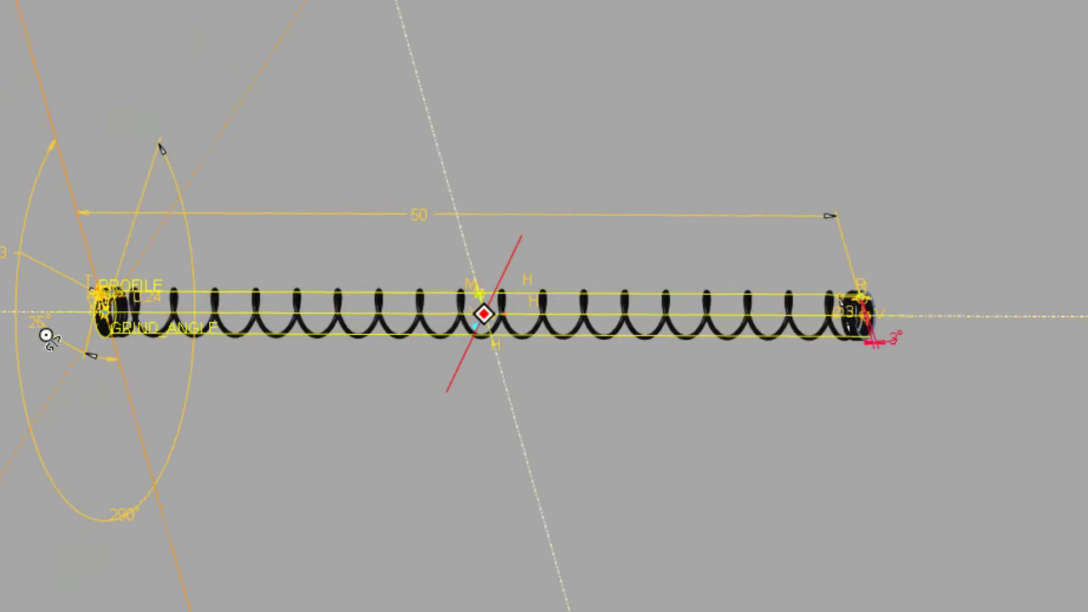
scroll(88, 297, up, 3)
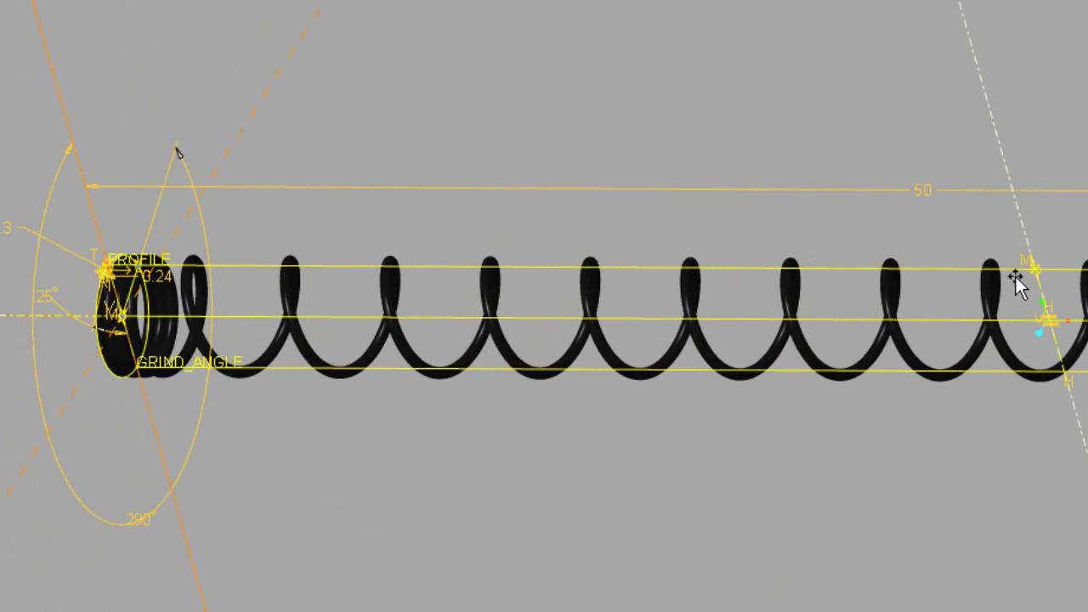
scroll(369, 380, down, 1)
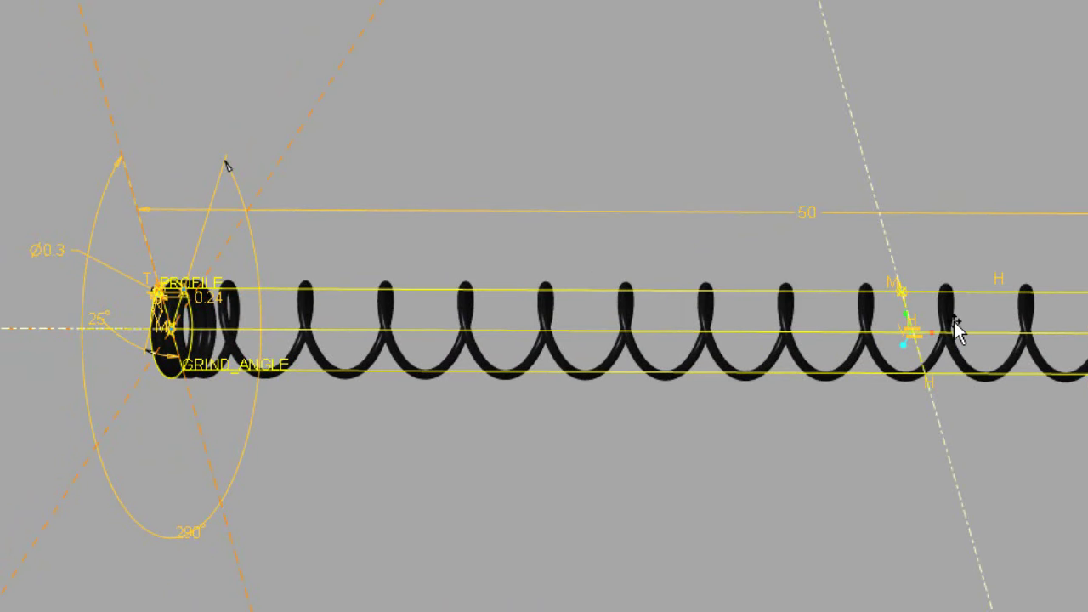
scroll(180, 435, down, 3)
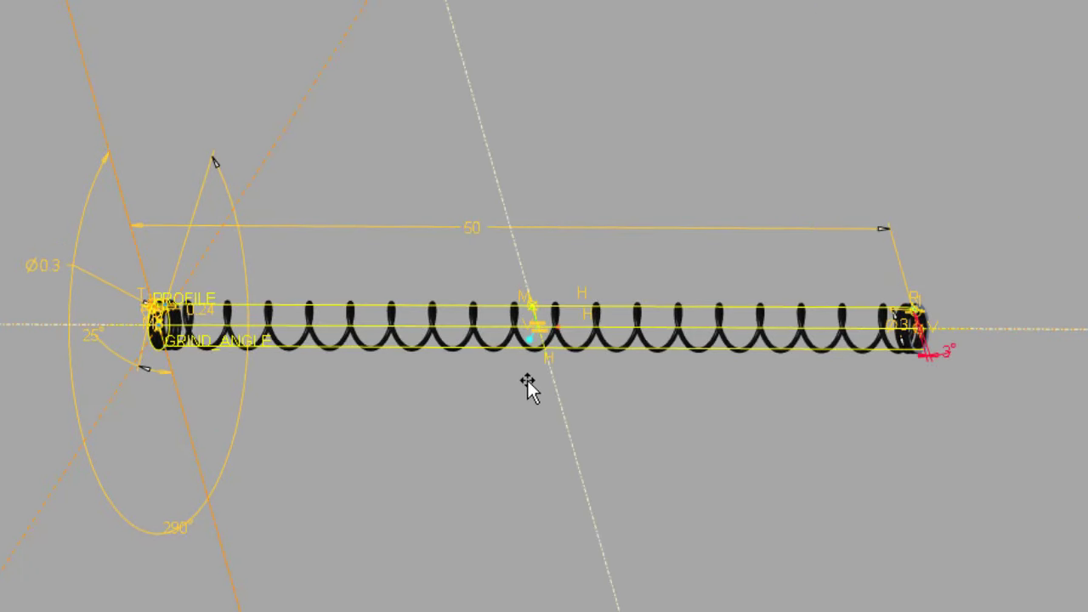
mouse_move(369, 467)
middle_down()
mouse_move(382, 454)
mouse_move(178, 270)
middle_up()
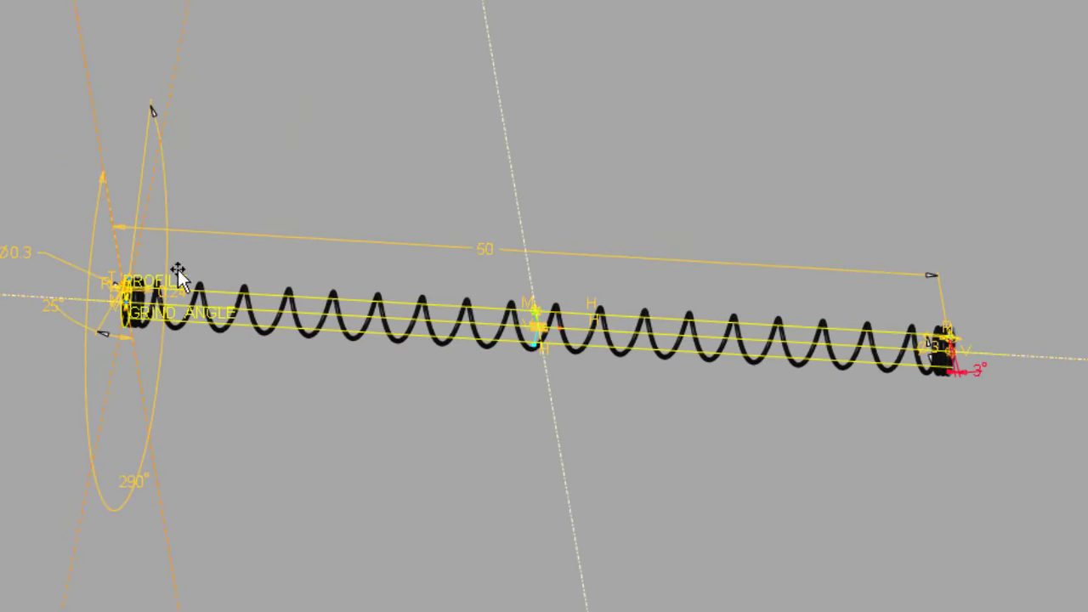
key(ctrl+g)
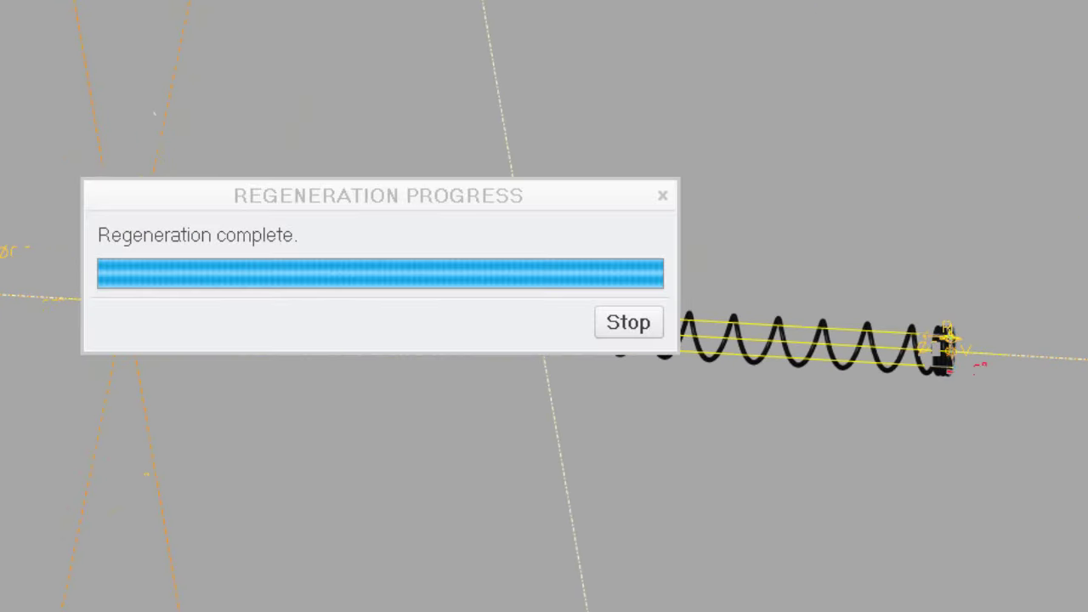
- Set the GRIND_ANGLE dimension at the spring's PROFILE end to 180°
mouse_move(146, 249)
middle_down()
mouse_move(153, 255)
mouse_move(148, 214)
mouse_move(185, 92)
mouse_move(227, 131)
mouse_move(260, 53)
mouse_move(285, 91)
middle_up()
scroll(406, 267, down, 3)
scroll(406, 267, down, 2)
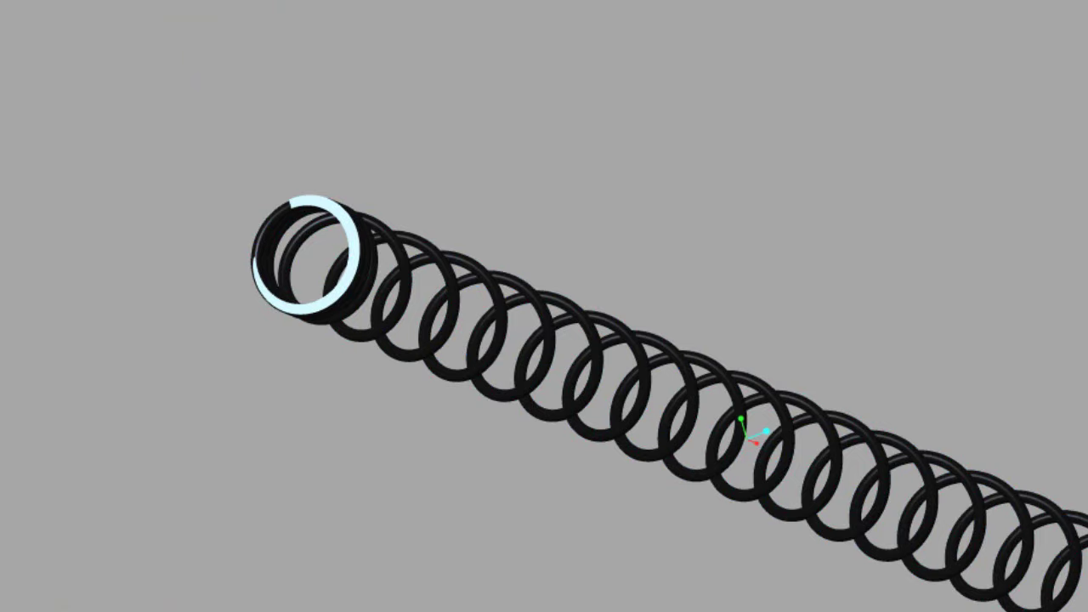
double_click(357, 255)
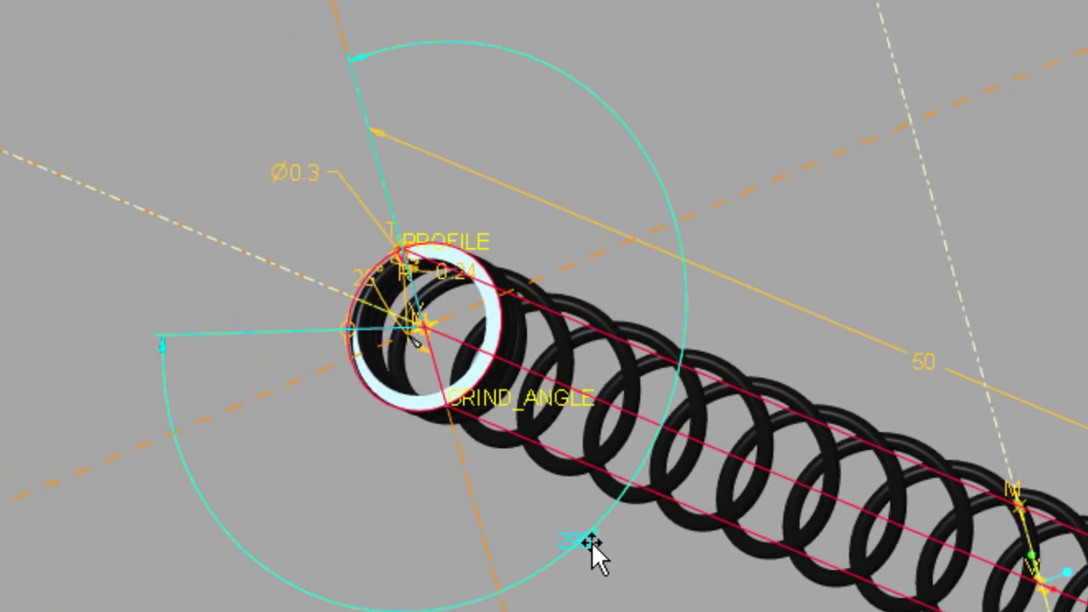
double_click(592, 542)
text(180)
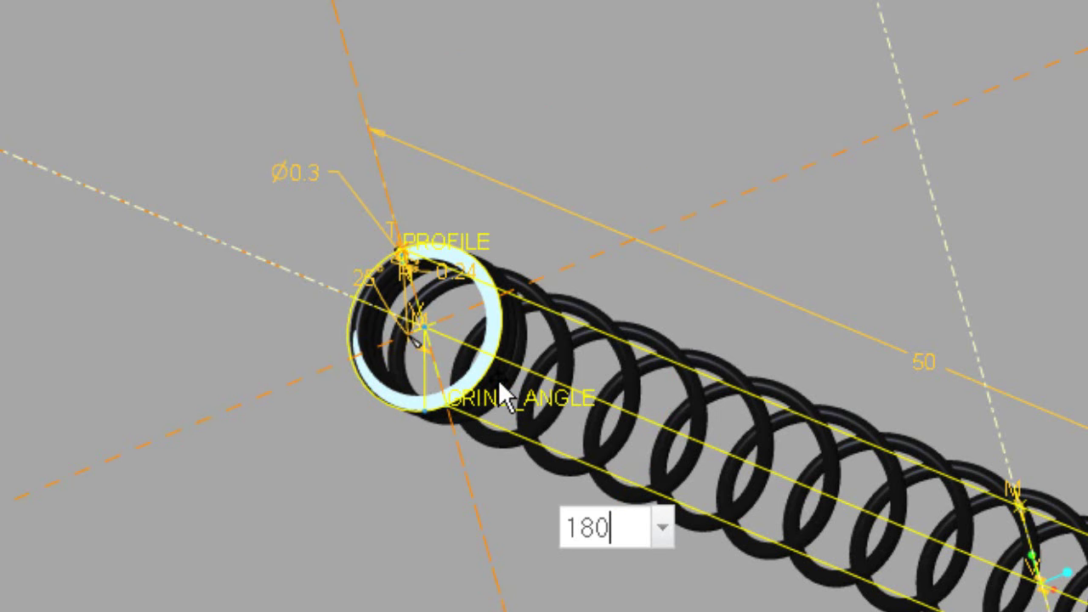
key(Return)
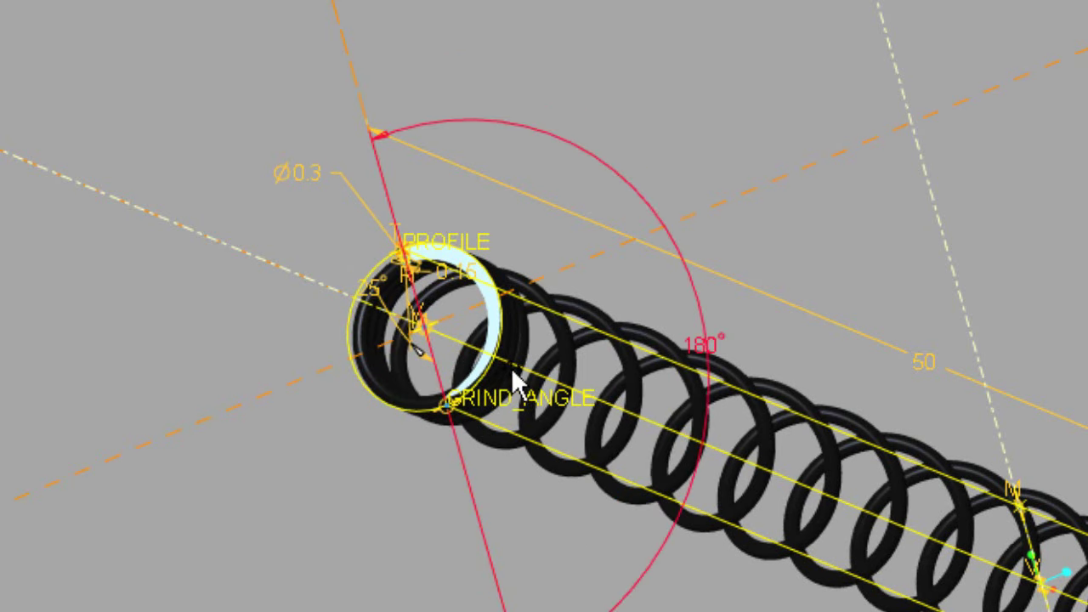
- Set the GRIND_ANGLE dimension at the ground end of the spring to 290°
scroll(526, 336, up, 3)
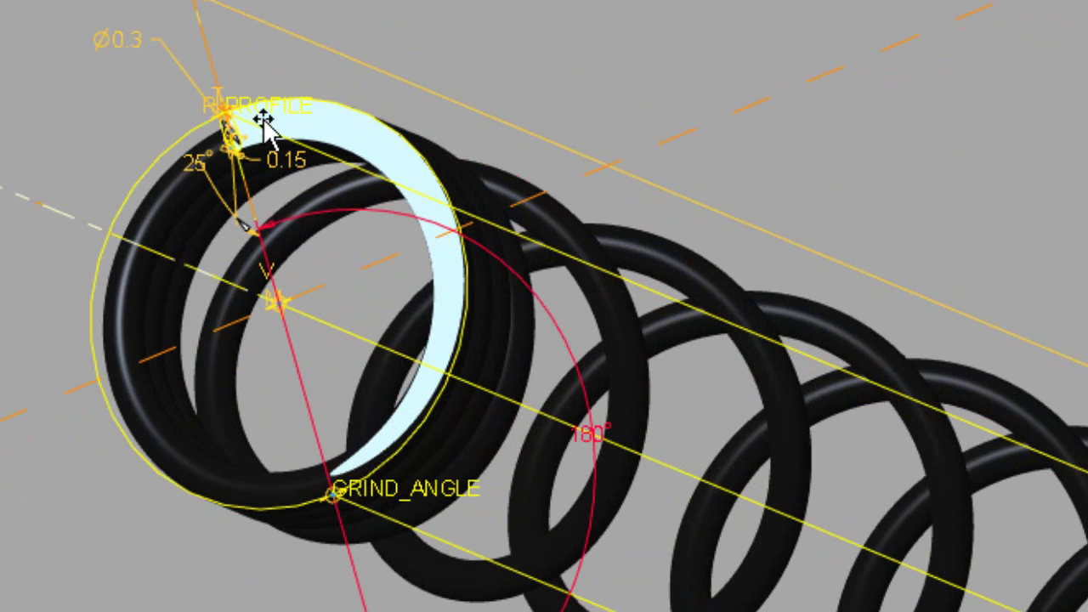
double_click(600, 432)
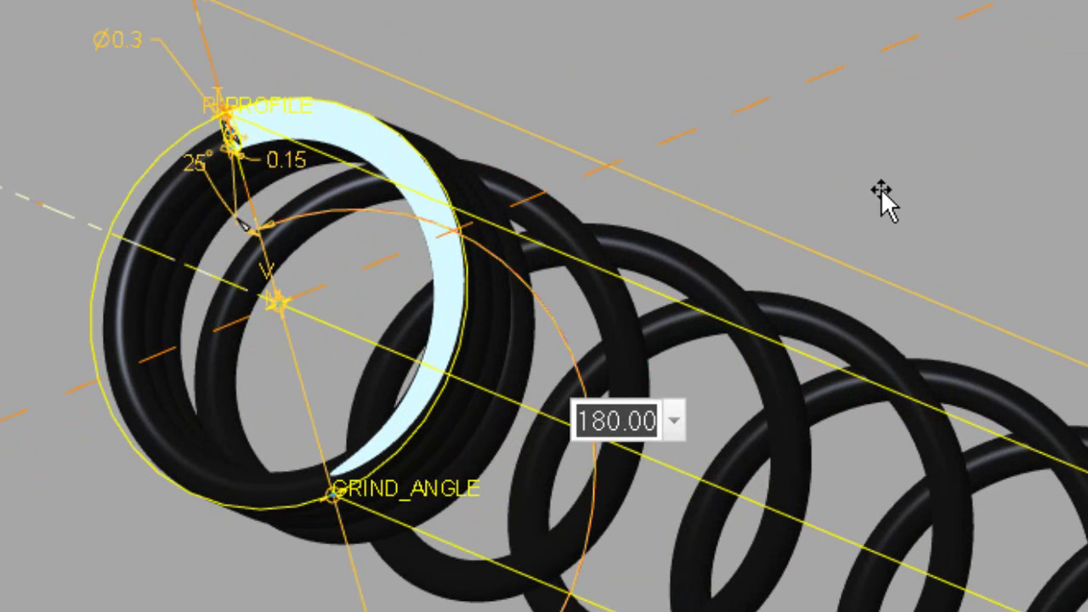
text(290)
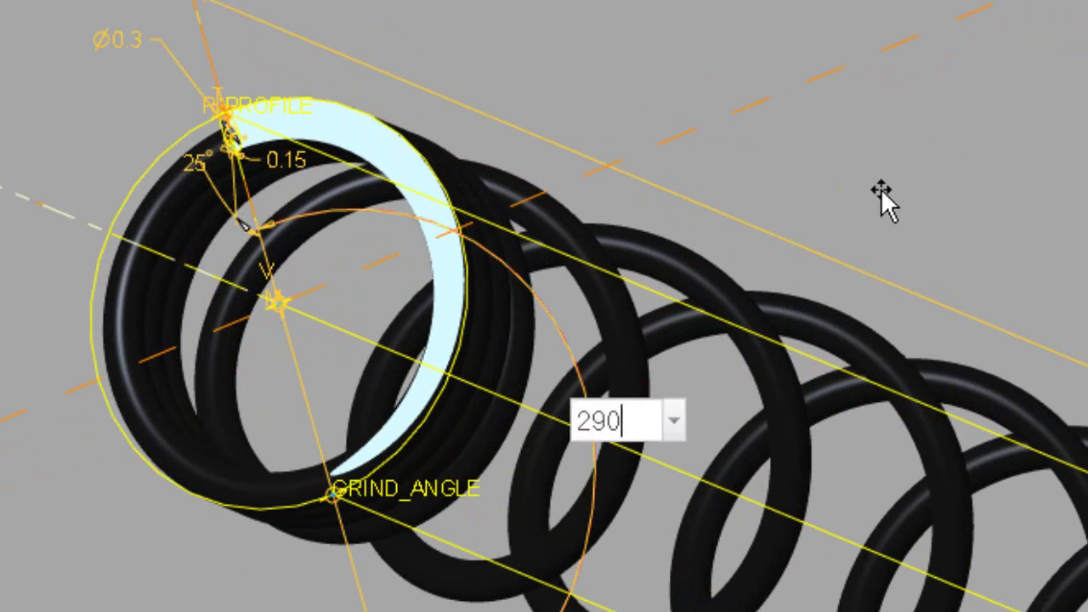
key(Return)
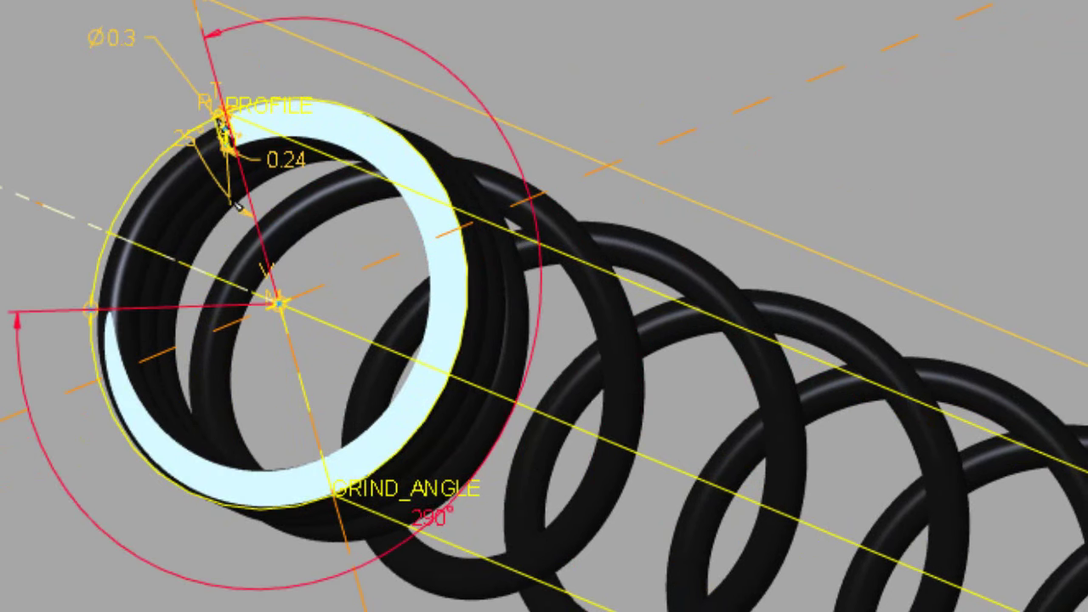
click(69, 365)
- Examine the ground end face, the closed coils at both ends and the full length of the spring
scroll(291, 340, down, 3)
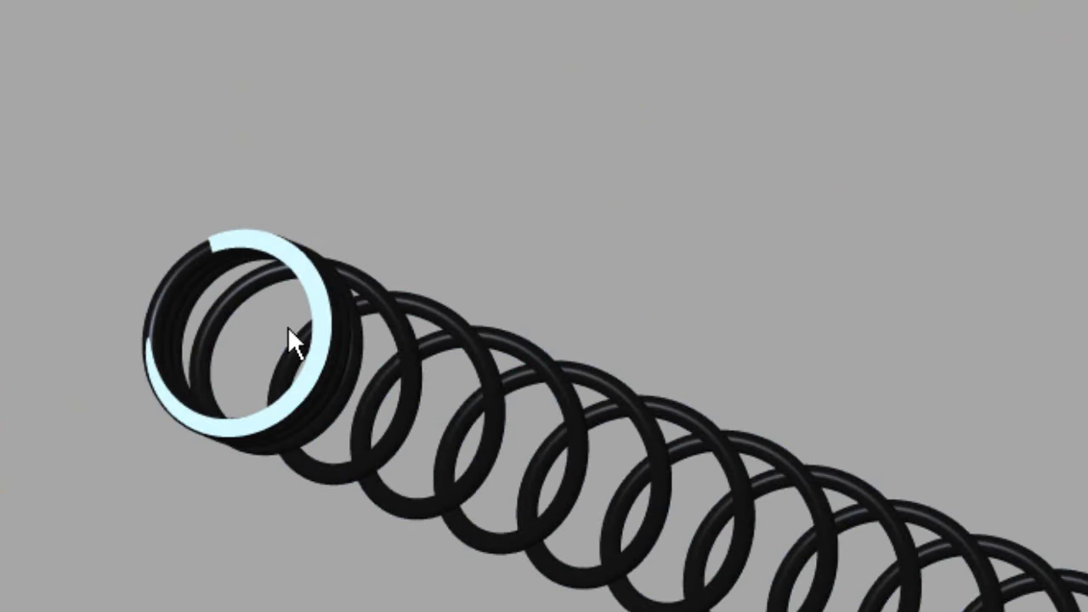
mouse_move(291, 340)
middle_down()
mouse_move(316, 328)
mouse_move(25, 365)
middle_up()
scroll(413, 352, down, 3)
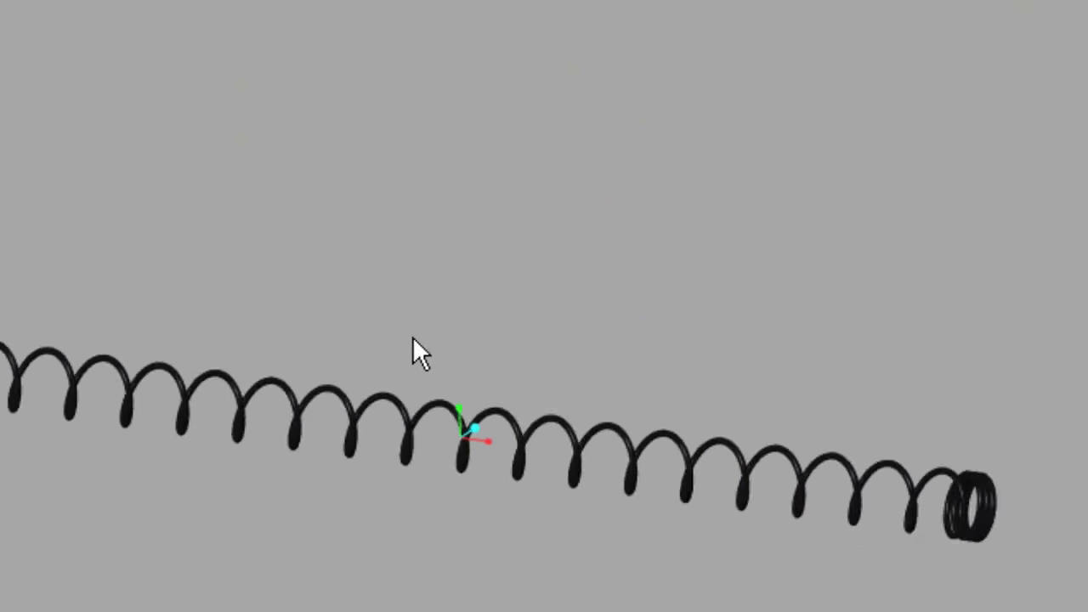
middle_drag(413, 352, 11, 327)
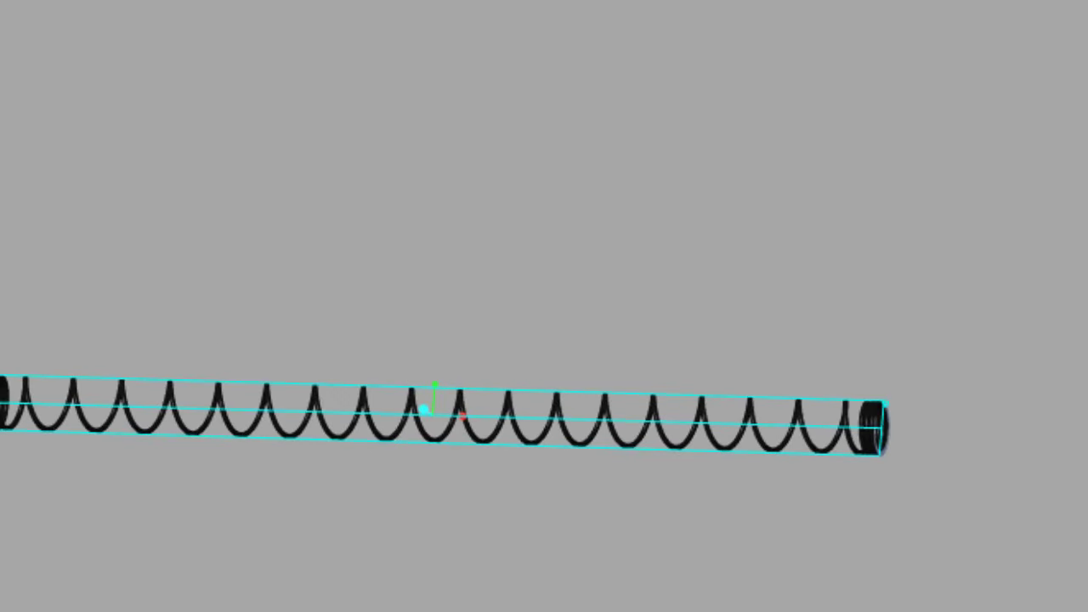
scroll(59, 413, up, 2)
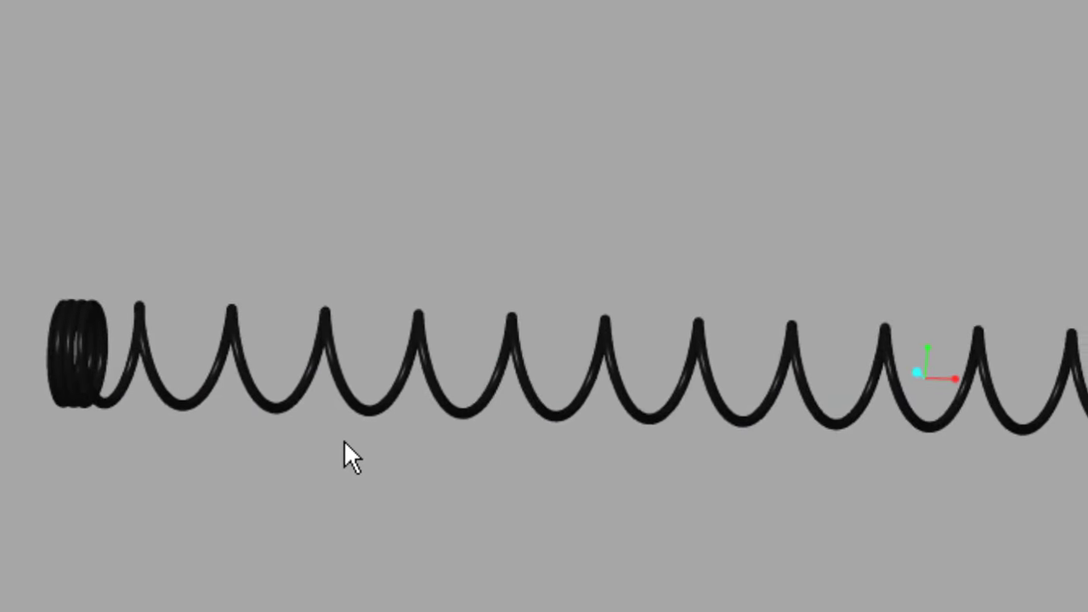
scroll(348, 454, down, 3)
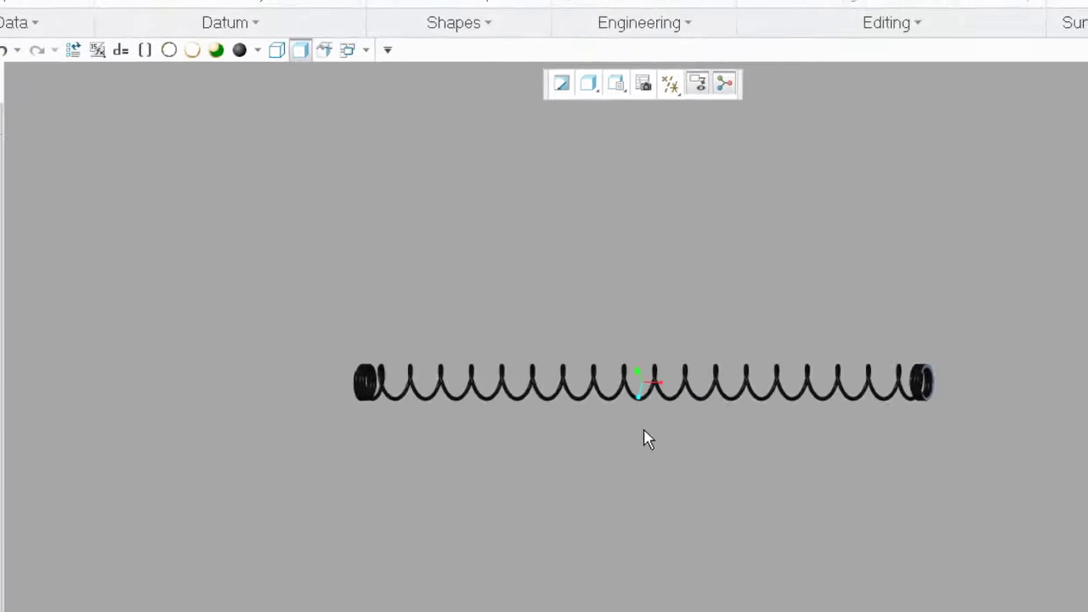
scroll(646, 430, up, 2)
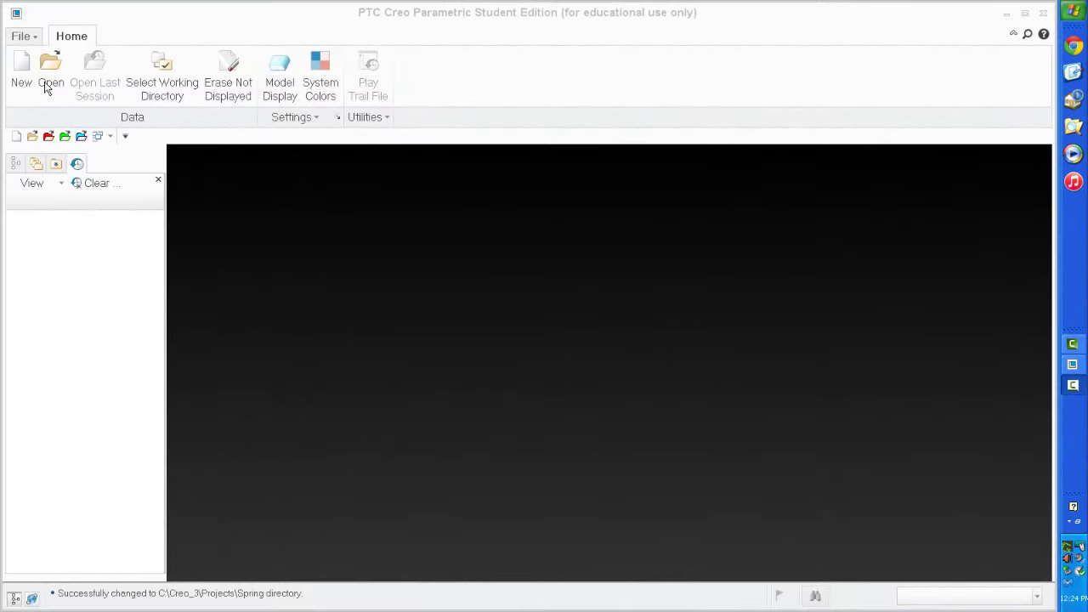
- Create a new solid part named SPRING from the Empty template instead of the default one
click(20, 72)
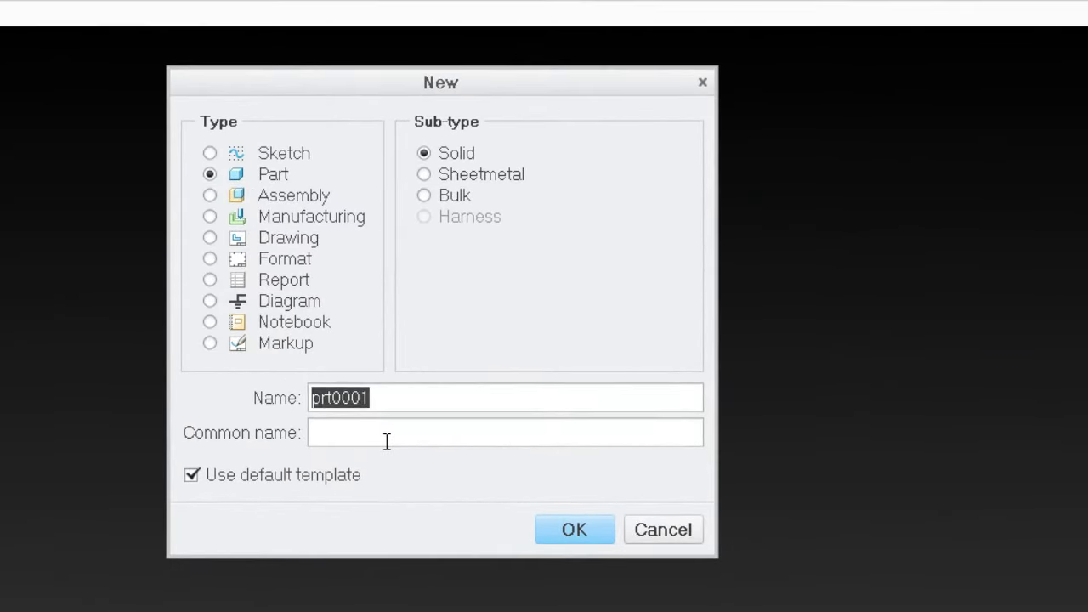
text(SPRING)
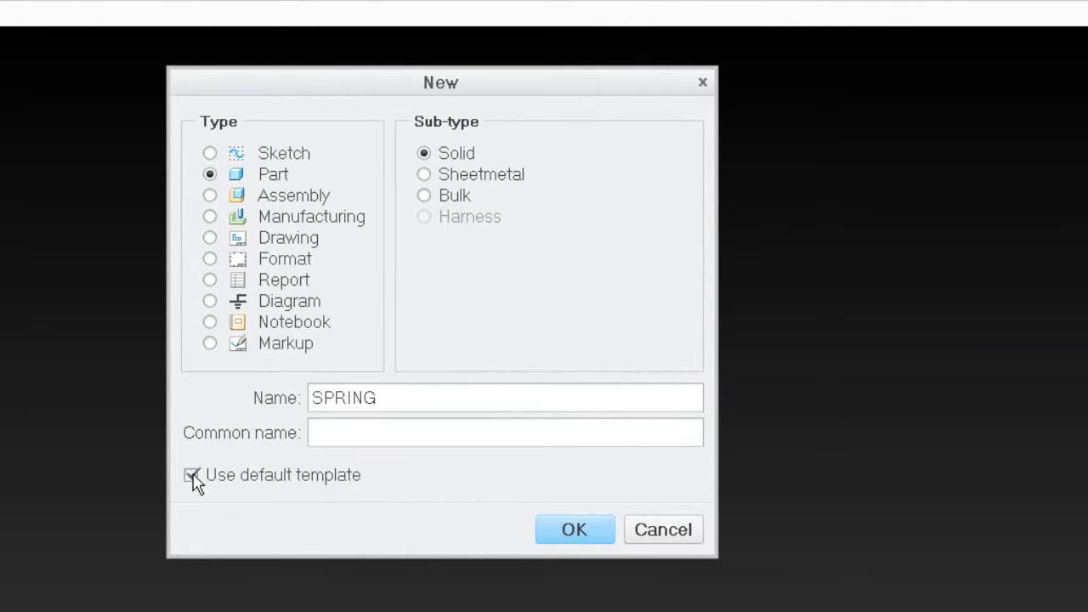
click(193, 477)
click(568, 529)
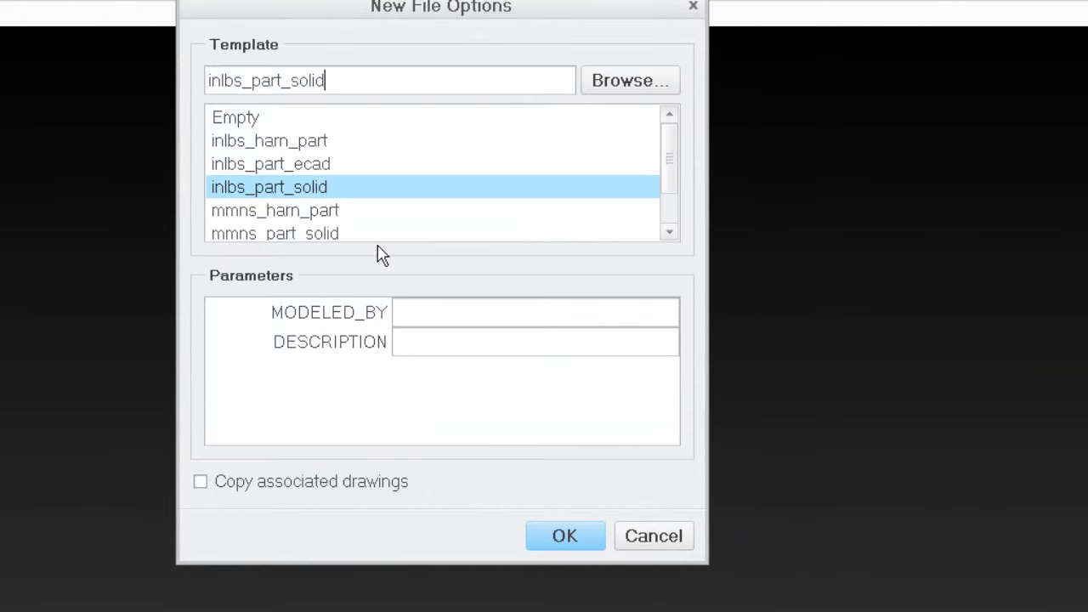
double_click(246, 119)
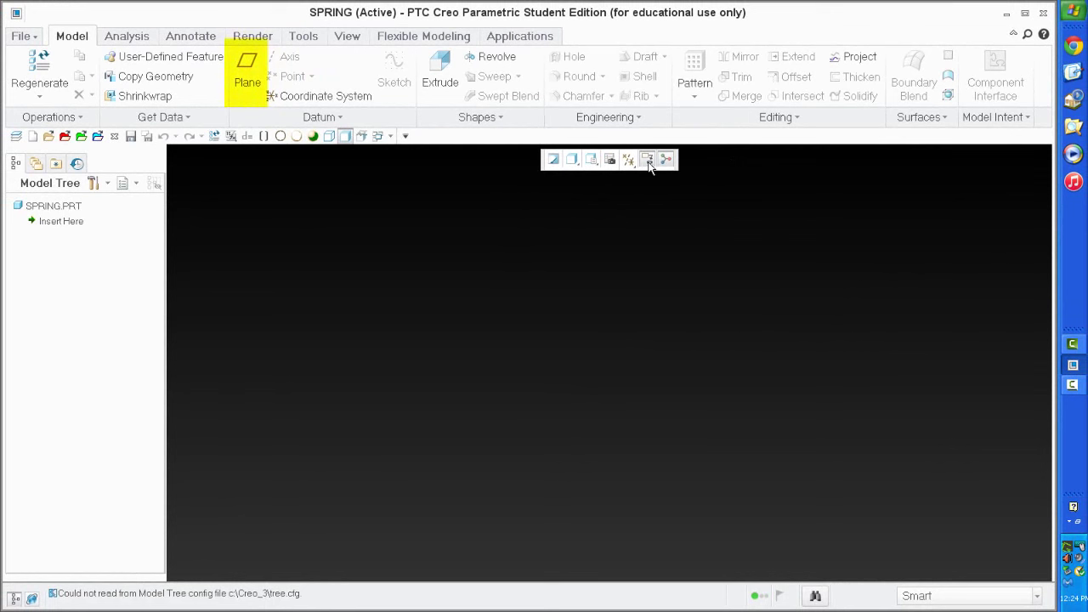
- Create the three default datum planes in the empty SPRING part
click(629, 161)
click(252, 68)
click(268, 383)
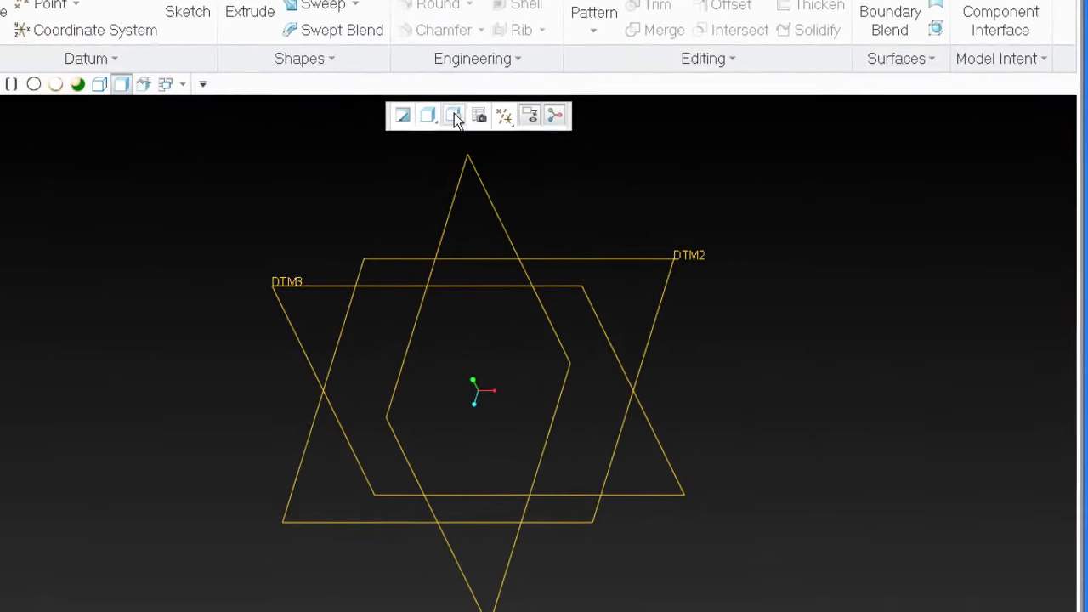
- Orient the view with DTM3 as the front and DTM2 as the top reference, and save it as SIDE
click(591, 159)
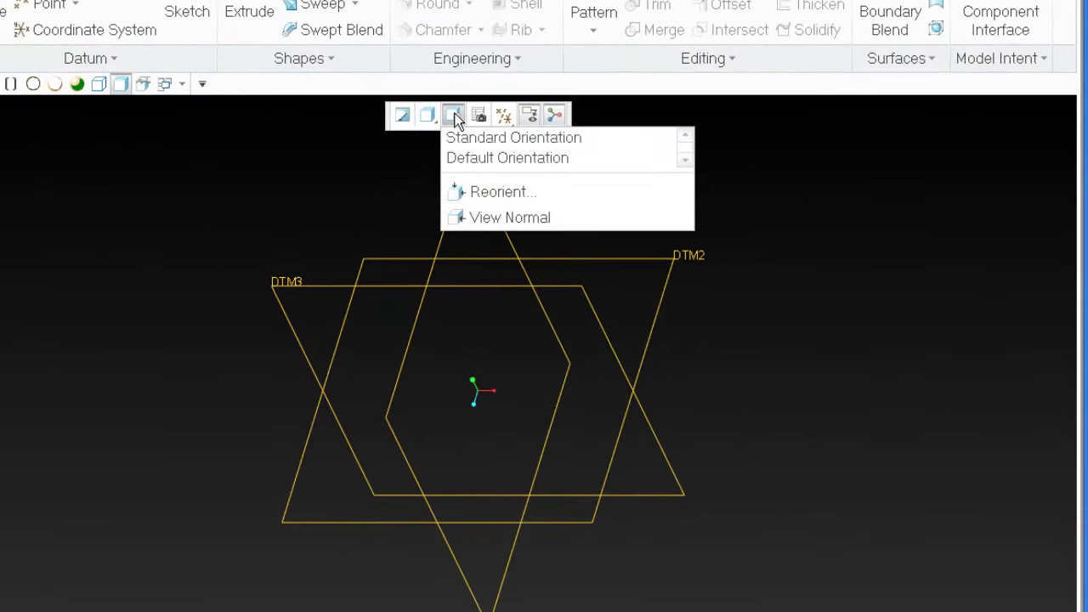
click(505, 194)
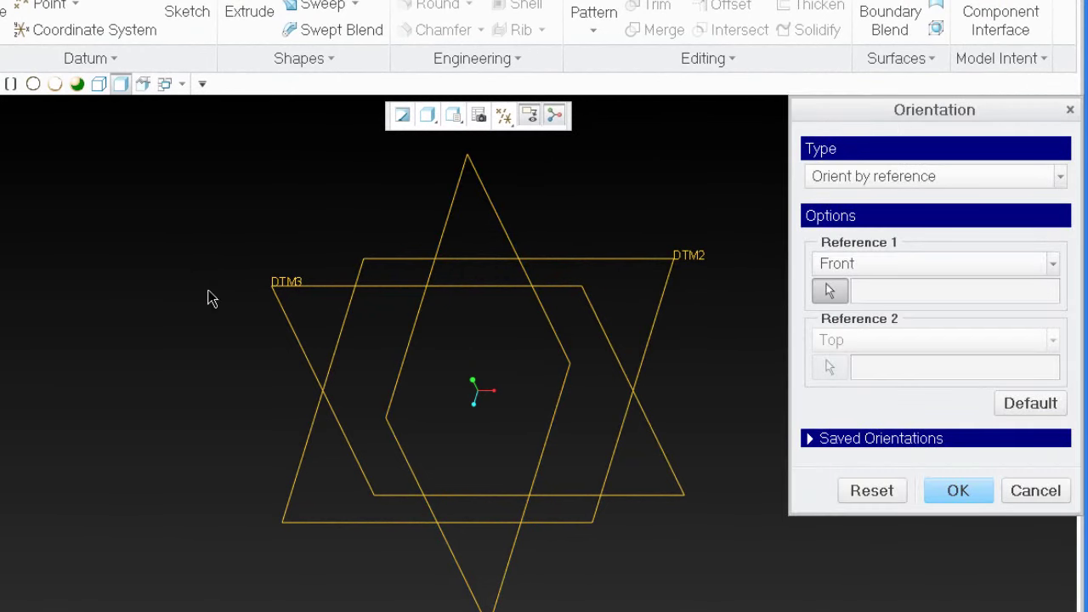
click(300, 294)
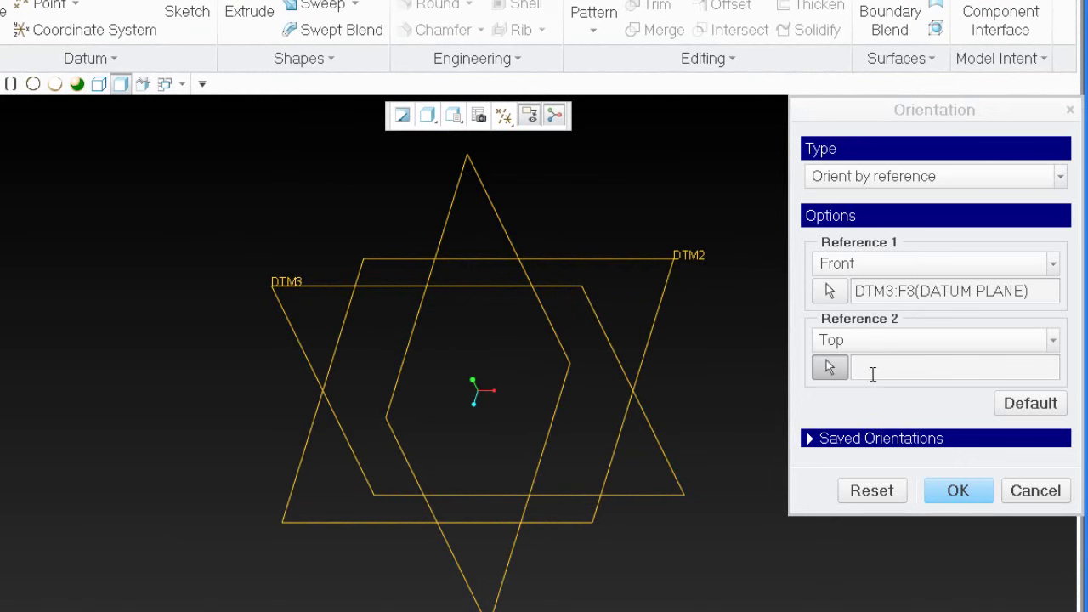
click(683, 256)
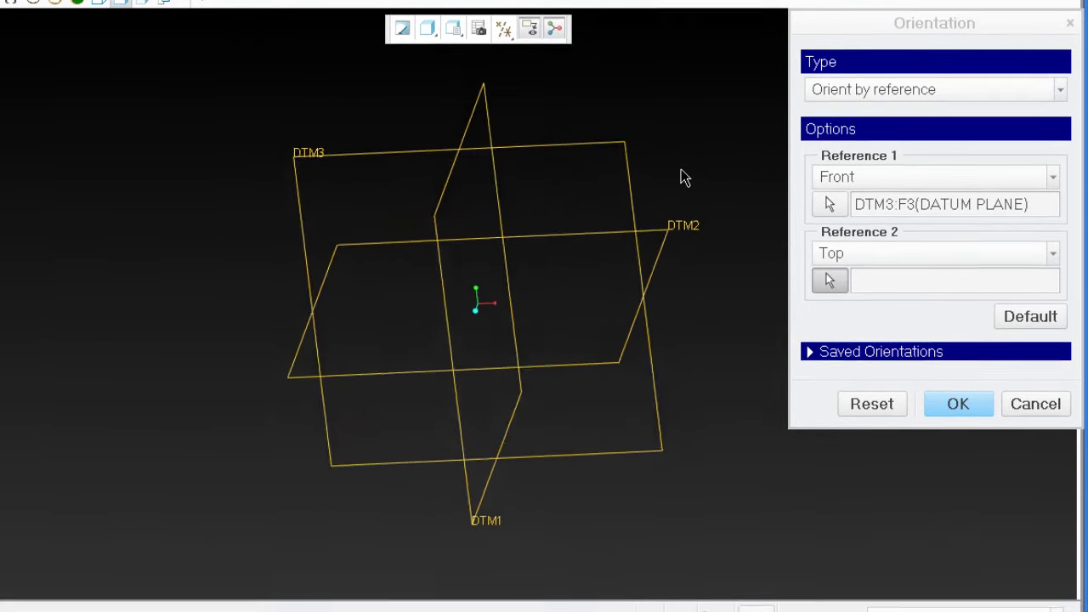
click(841, 323)
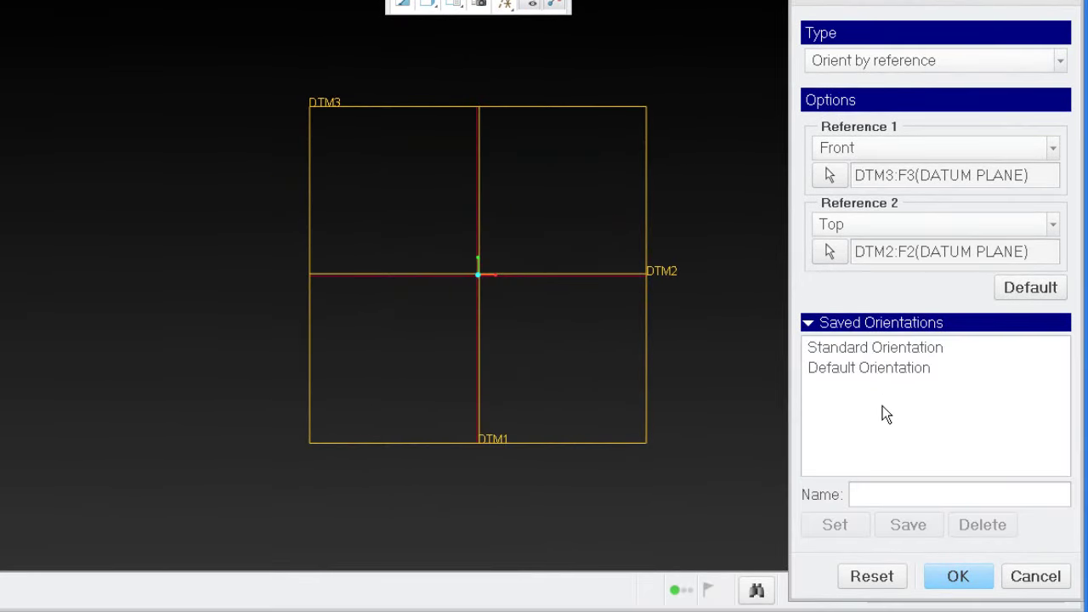
text(SIDE)
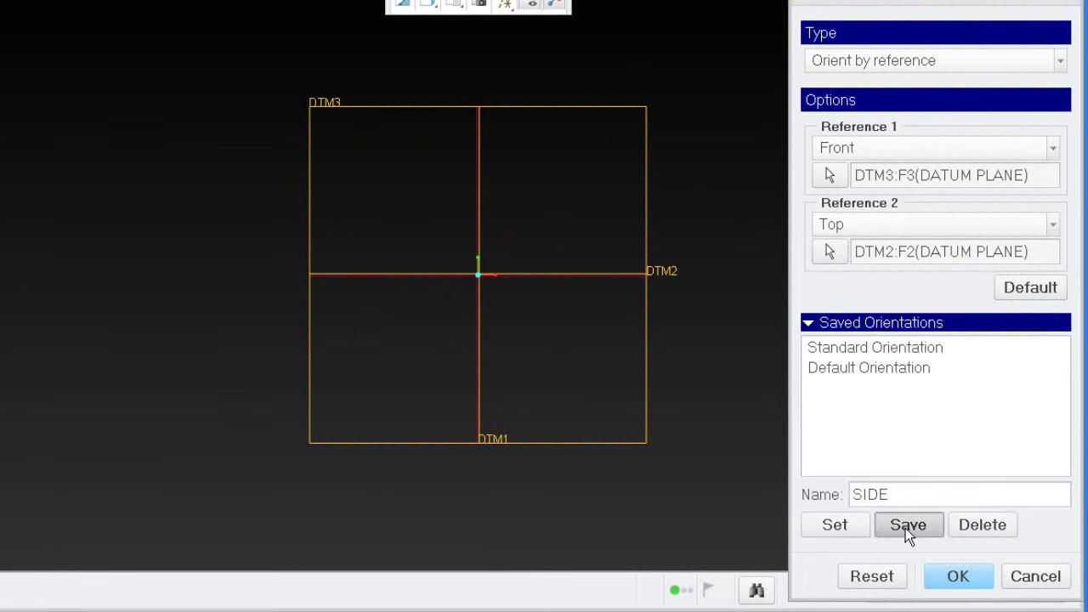
click(906, 525)
click(958, 576)
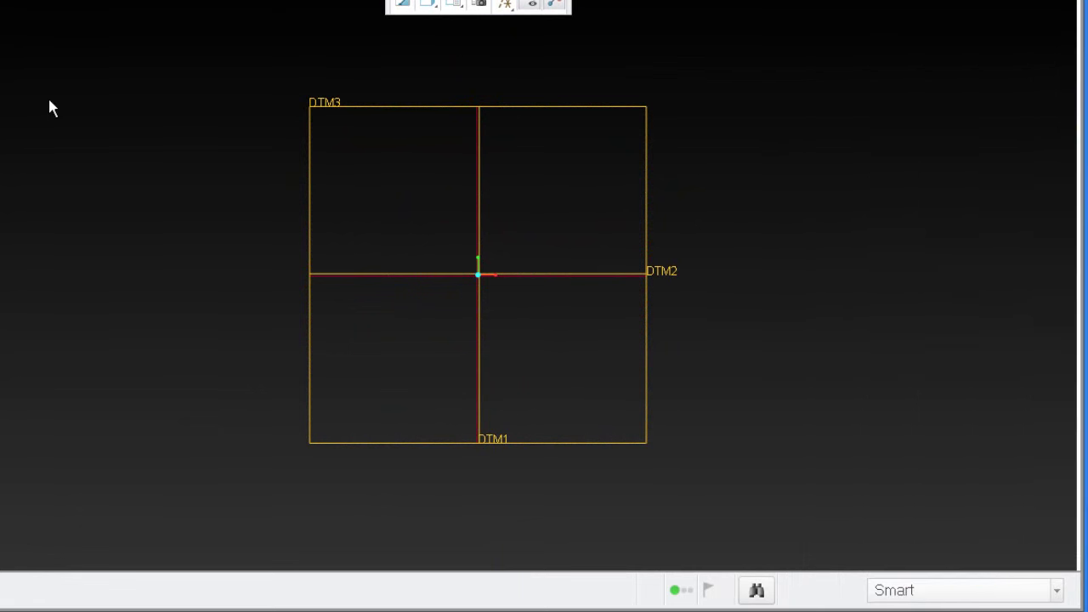
- Return to the default orientation and create a datum axis at the intersection of planes DTM3 and DTM2
key(ctrl+d)
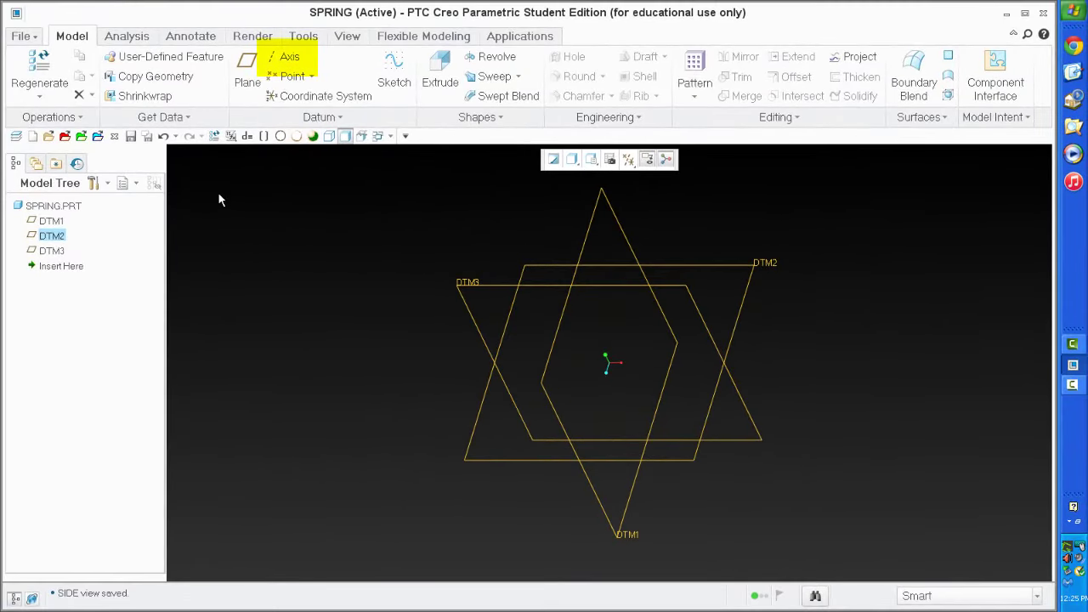
click(455, 290)
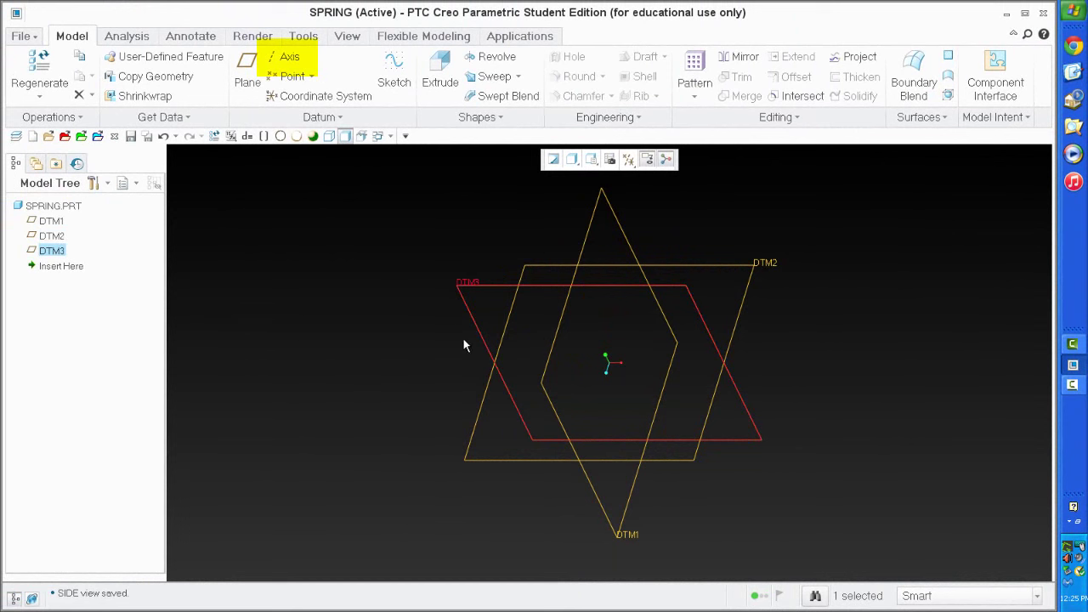
ctrl+click(485, 388)
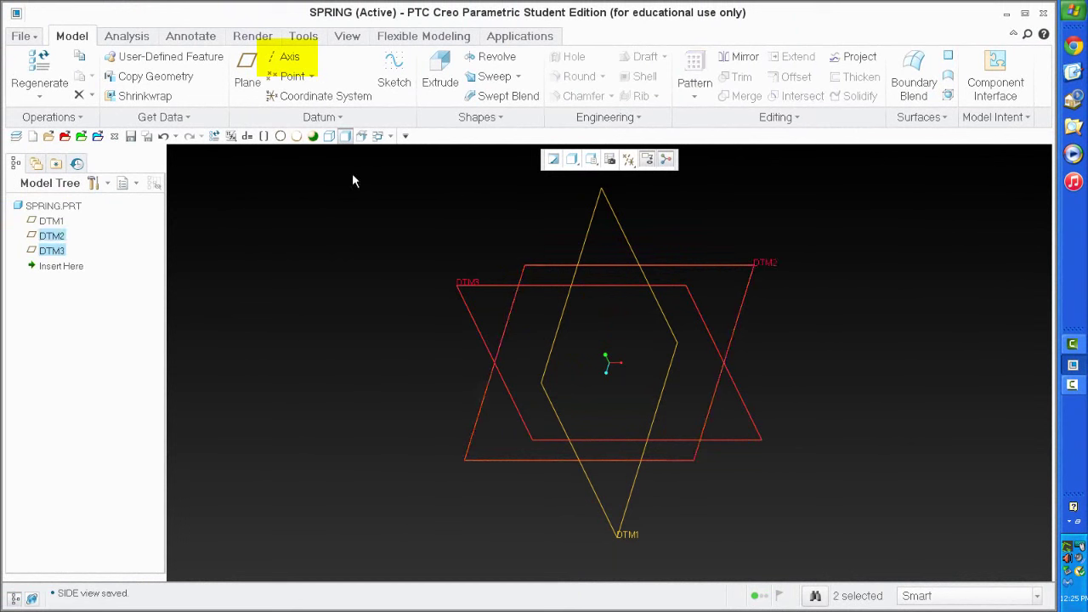
click(280, 58)
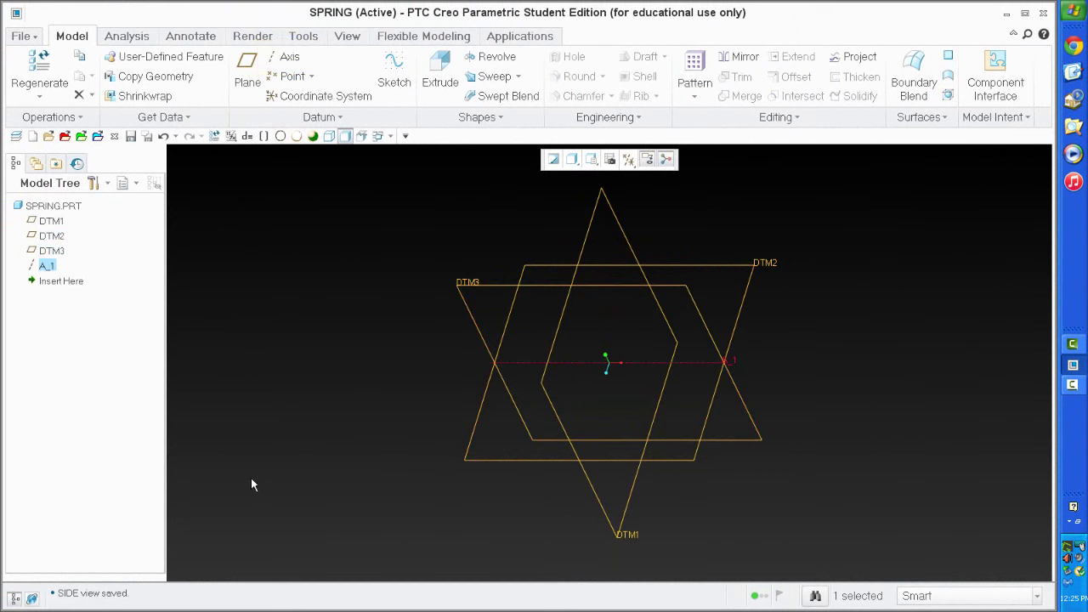
- Rename the new datum axis SPRING_AXIS in the model tree
double_click(46, 266)
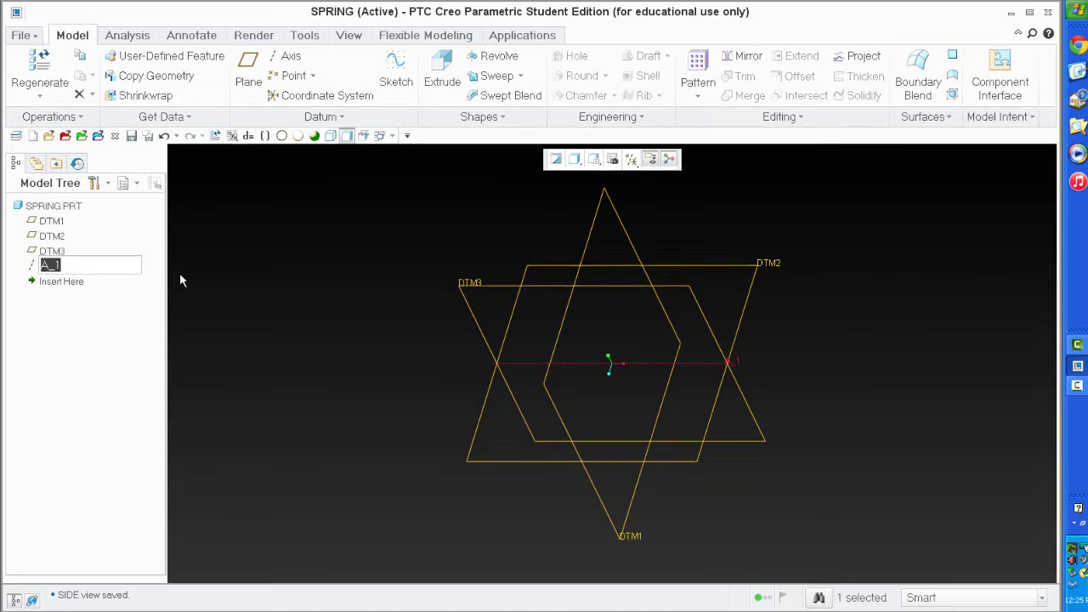
text(S)
text(PRING)
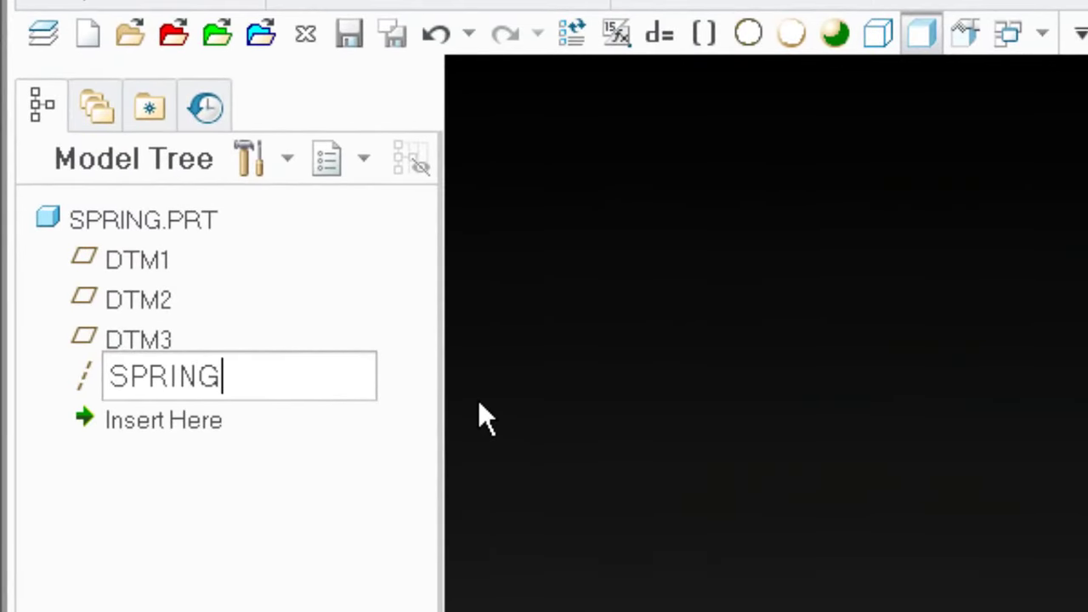
text(_AXIS)
key(Return)
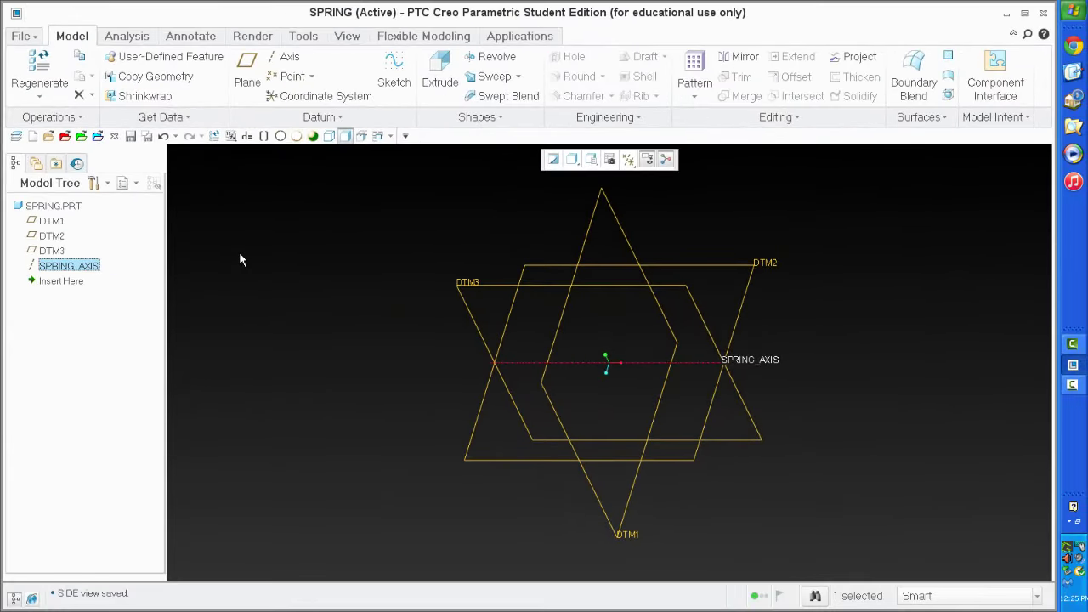
- Start a sketch on plane DTM3 with DTM1 as the right reference, viewed straight on in 2D
click(278, 307)
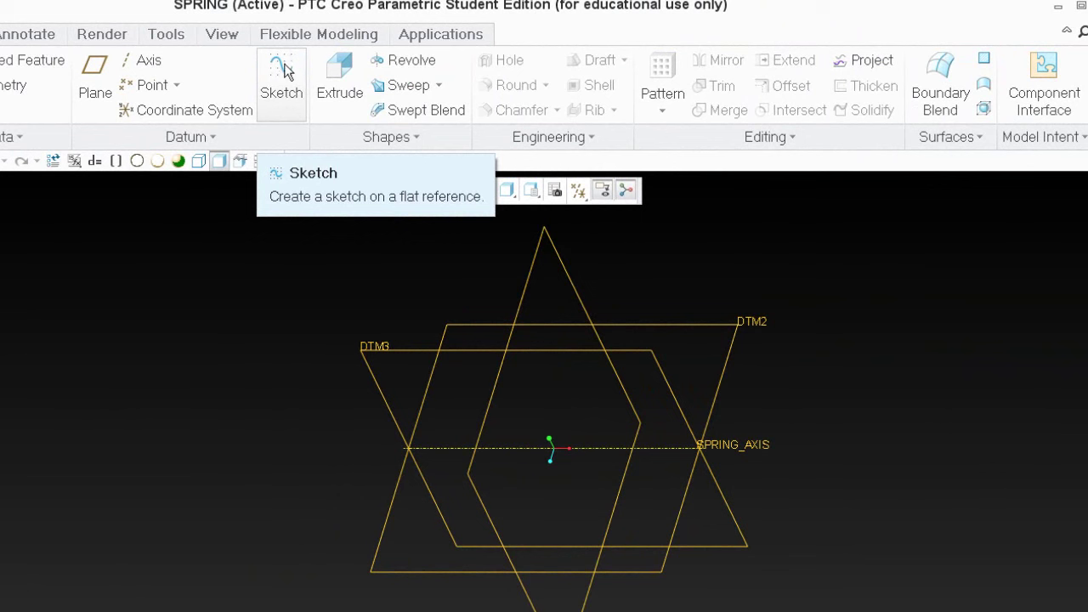
click(285, 73)
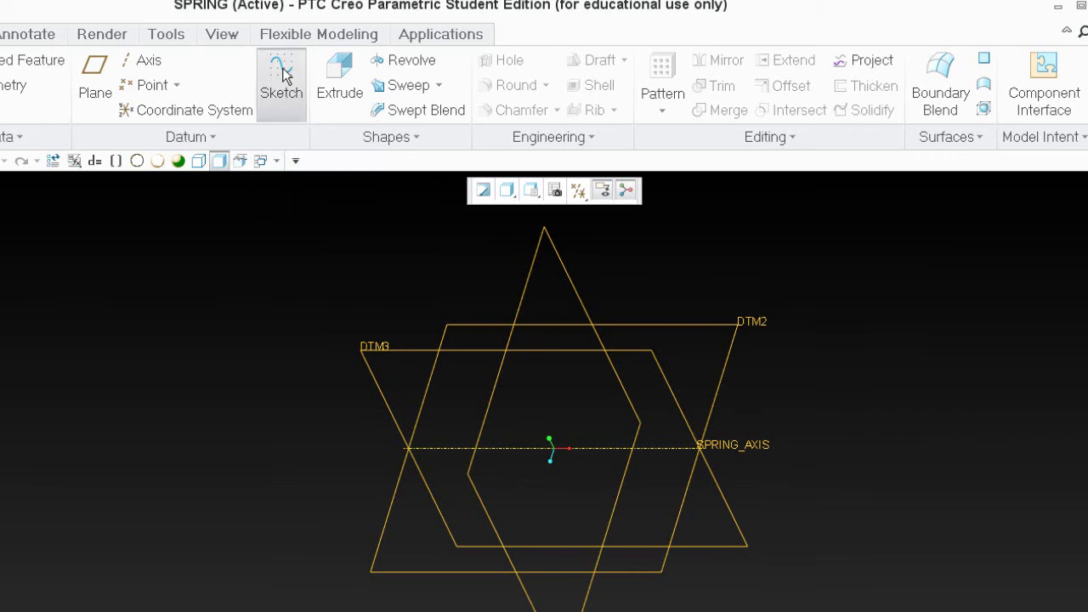
click(368, 358)
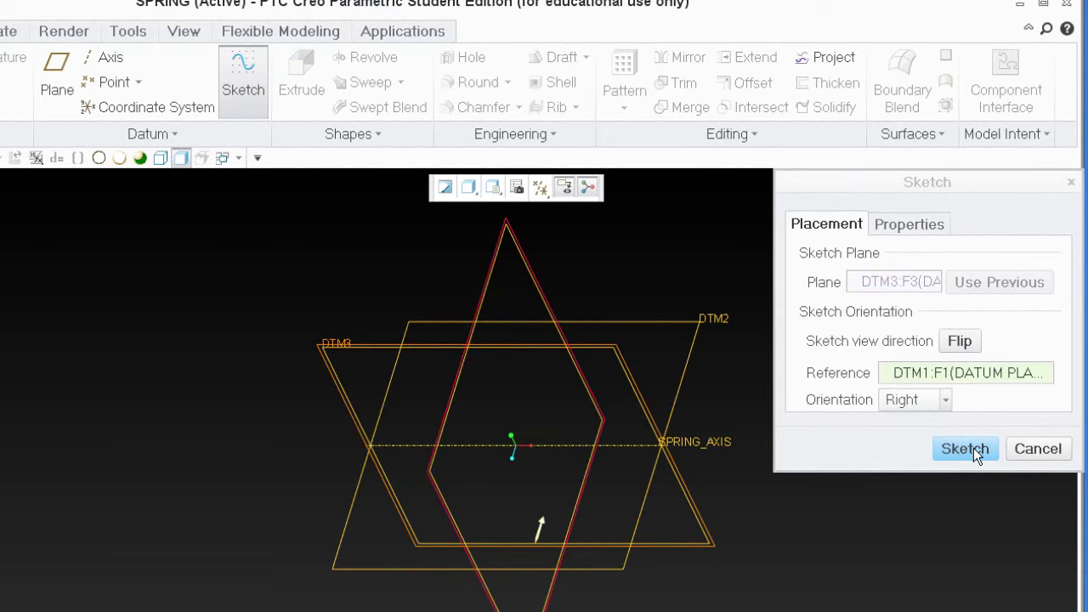
click(973, 448)
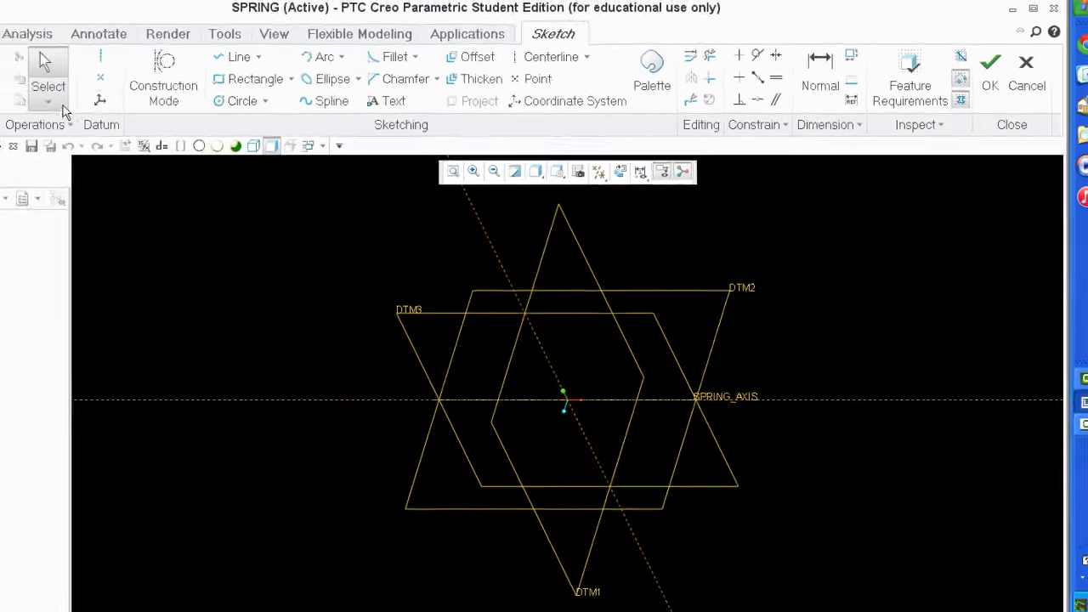
click(27, 95)
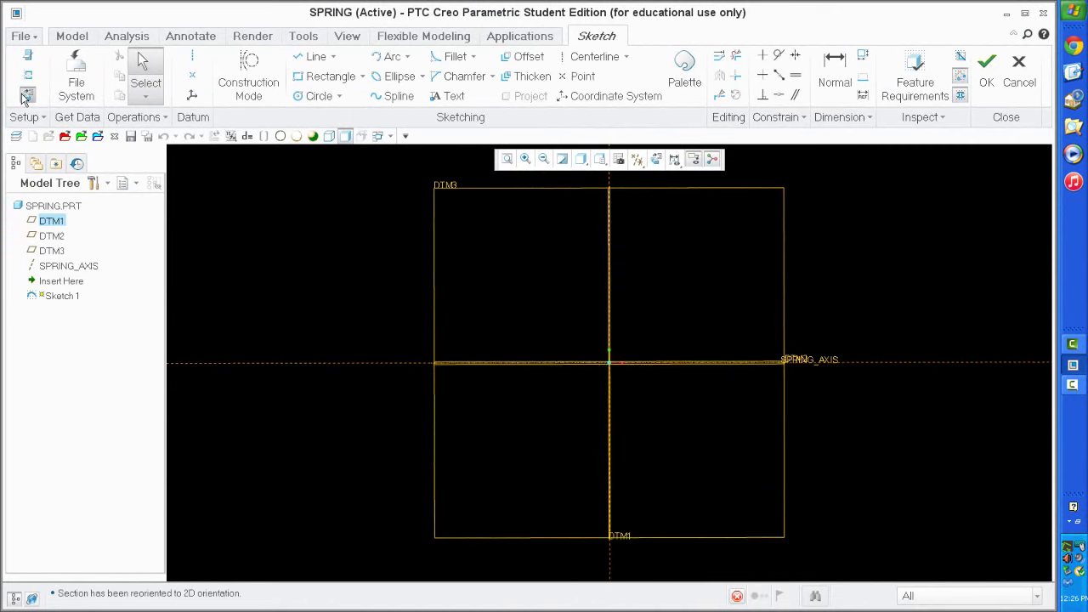
- Draw a horizontal centerline in the sketch along SPRING_AXIS
click(592, 62)
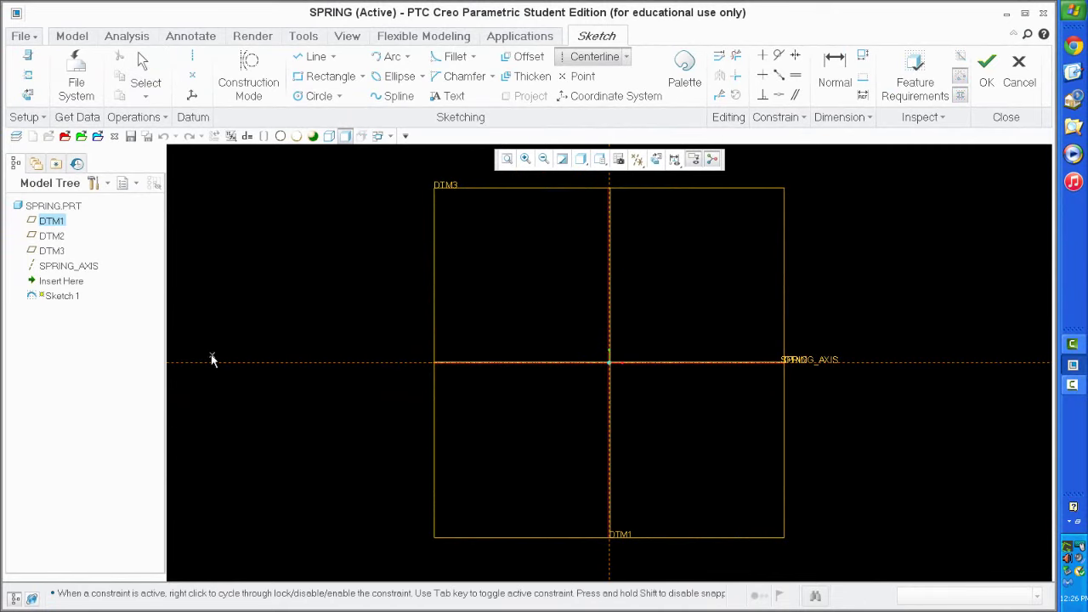
click(243, 363)
click(267, 365)
middle_click(800, 361)
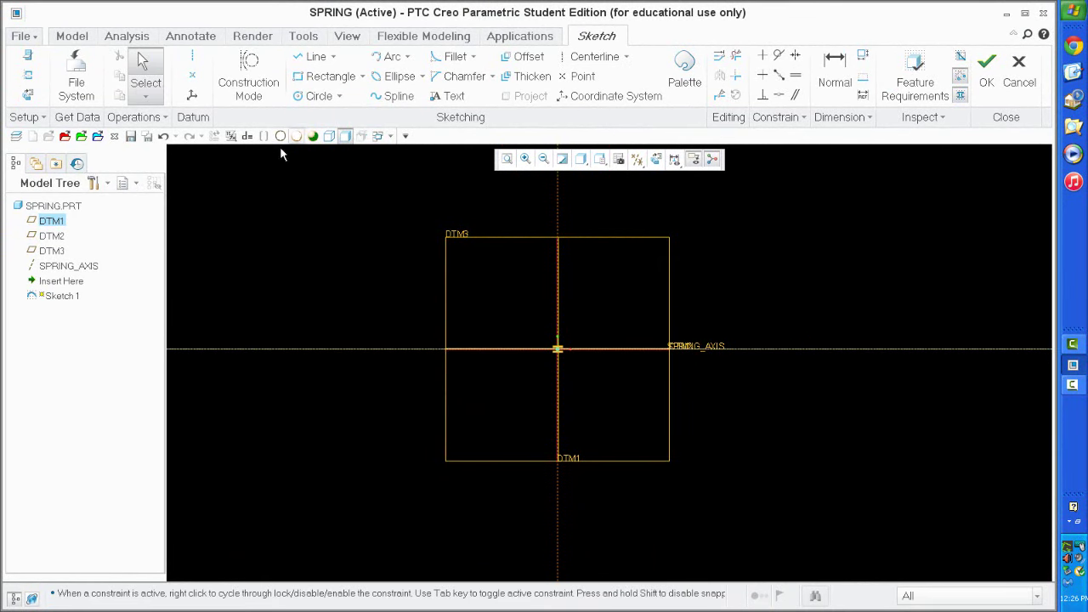
- Sketch a rectangle about 180 by 96 with its left side on DTM1, symmetric about the horizontal centerline
click(314, 78)
scroll(592, 384, down, 3)
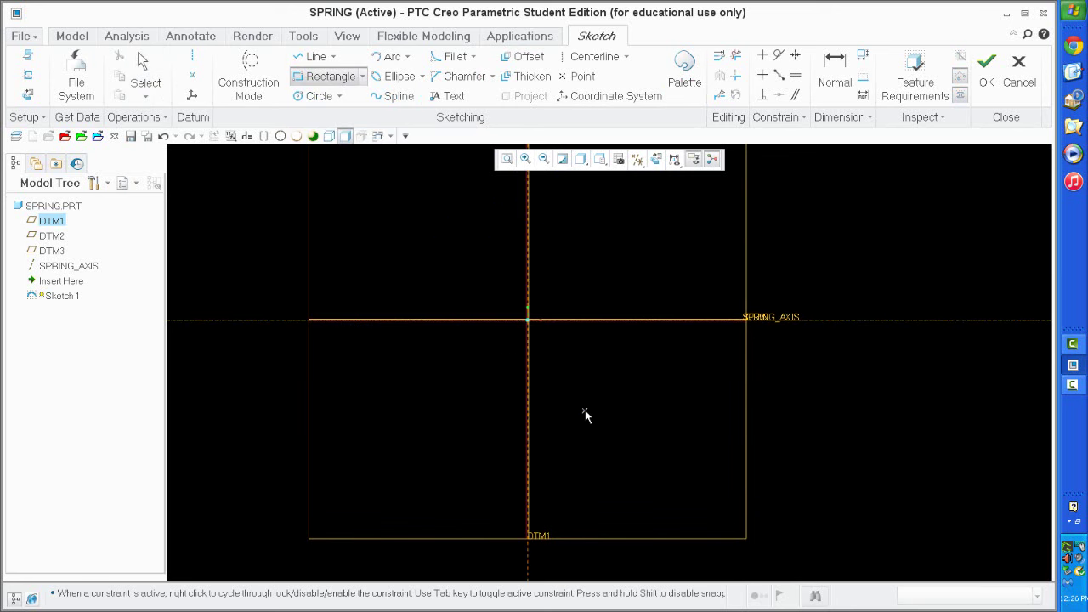
click(528, 280)
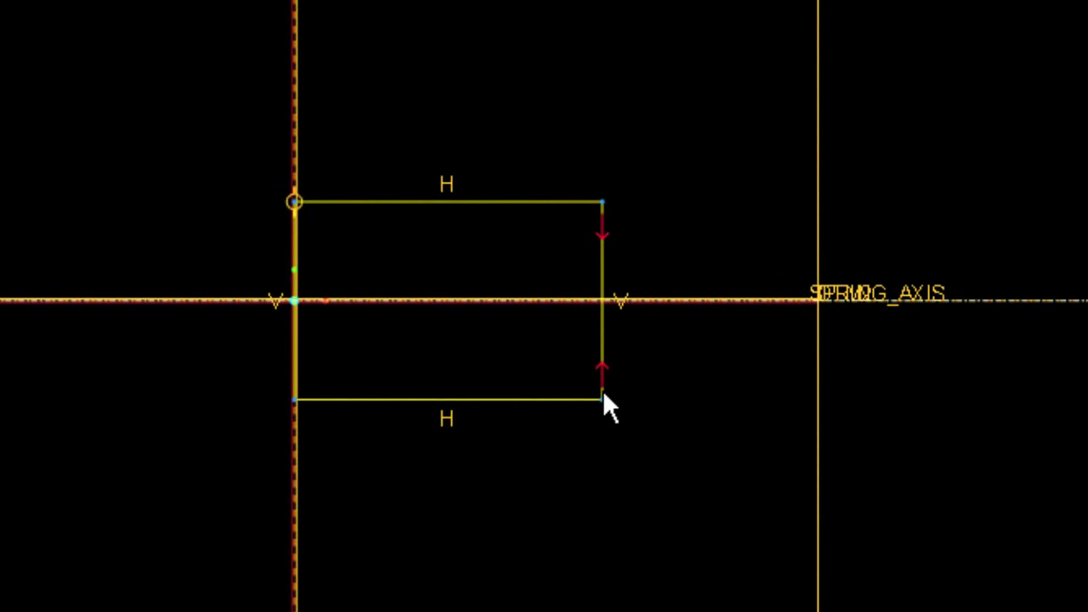
click(559, 387)
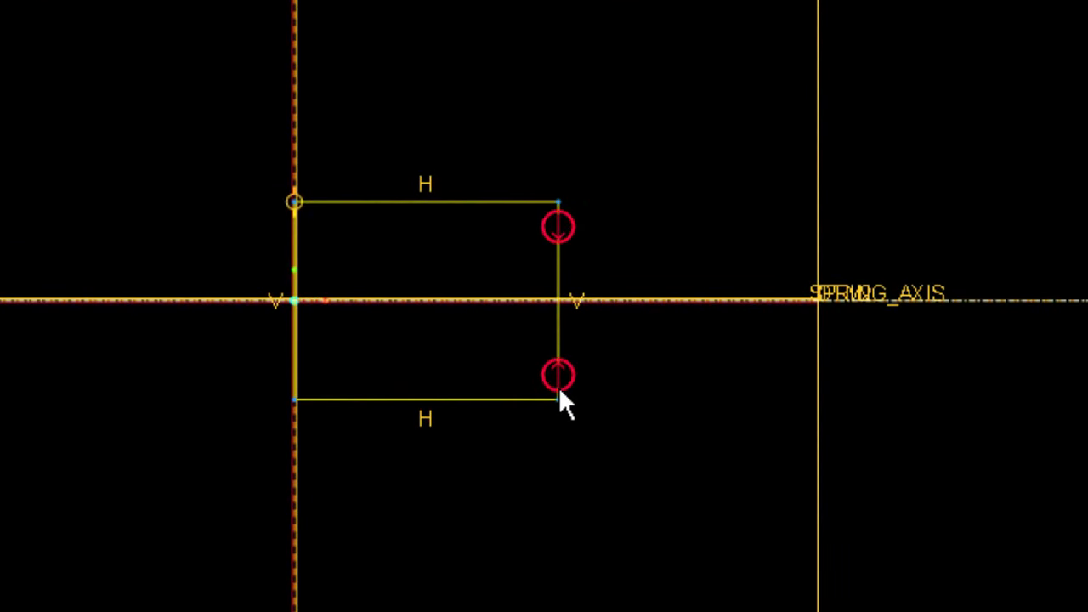
mouse_move(411, 351)
mouse_down()
mouse_move(570, 279)
mouse_move(524, 182)
mouse_move(705, 265)
mouse_move(485, 259)
mouse_move(668, 263)
mouse_up()
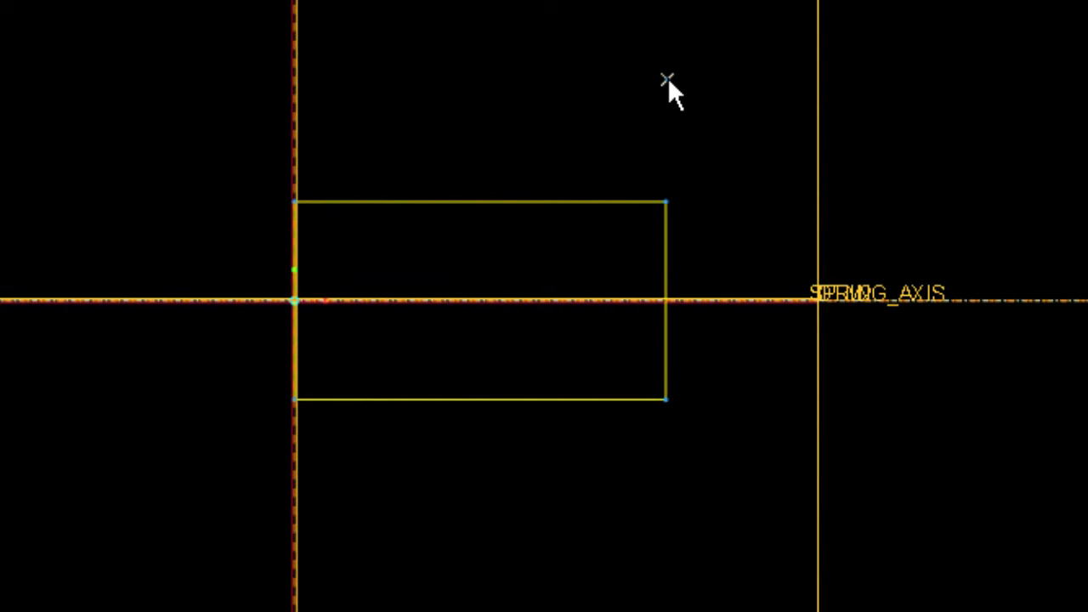
- Set the rectangle's width to 9 and dimension its height as 5
double_click(447, 175)
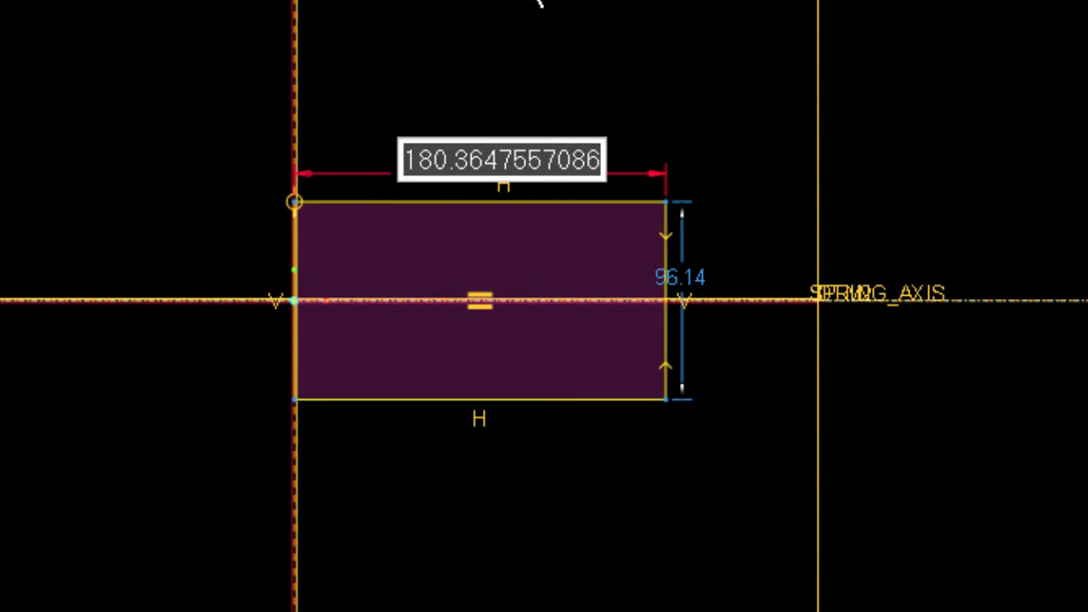
text(9)
key(Return)
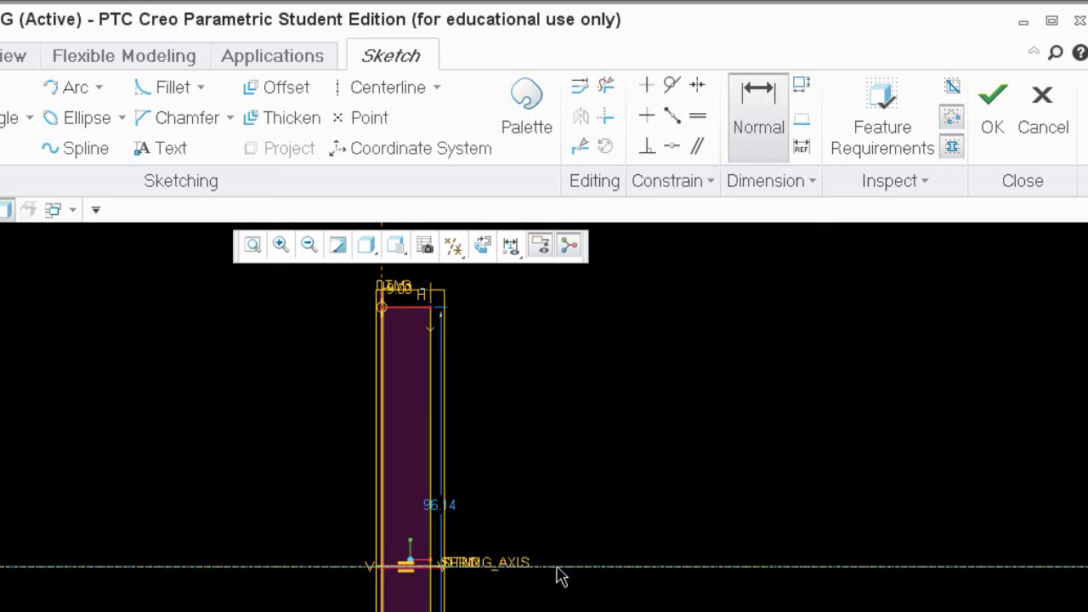
middle_click(544, 468)
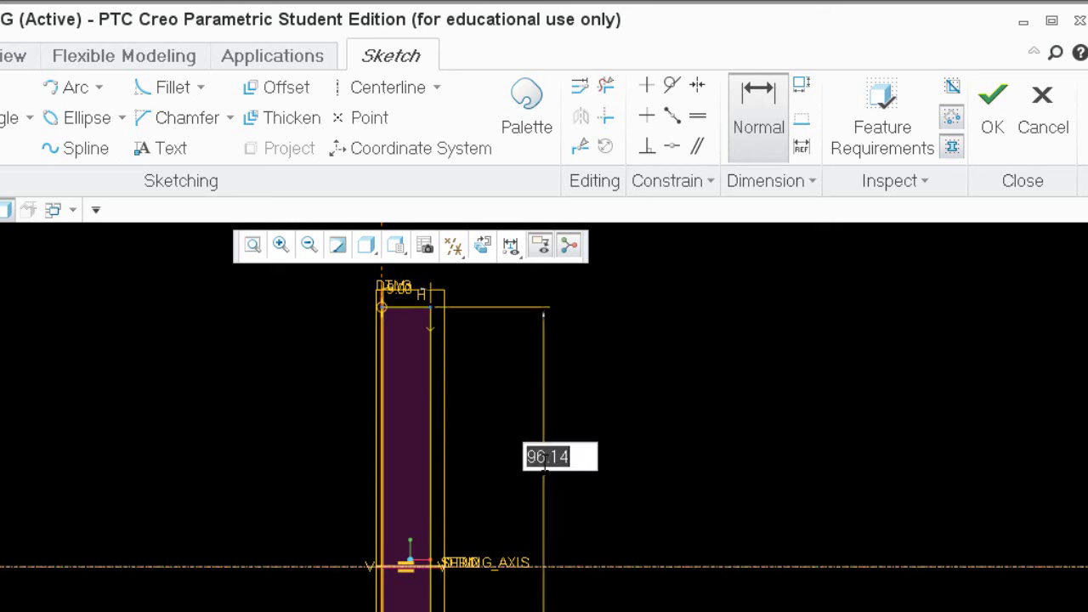
text(5)
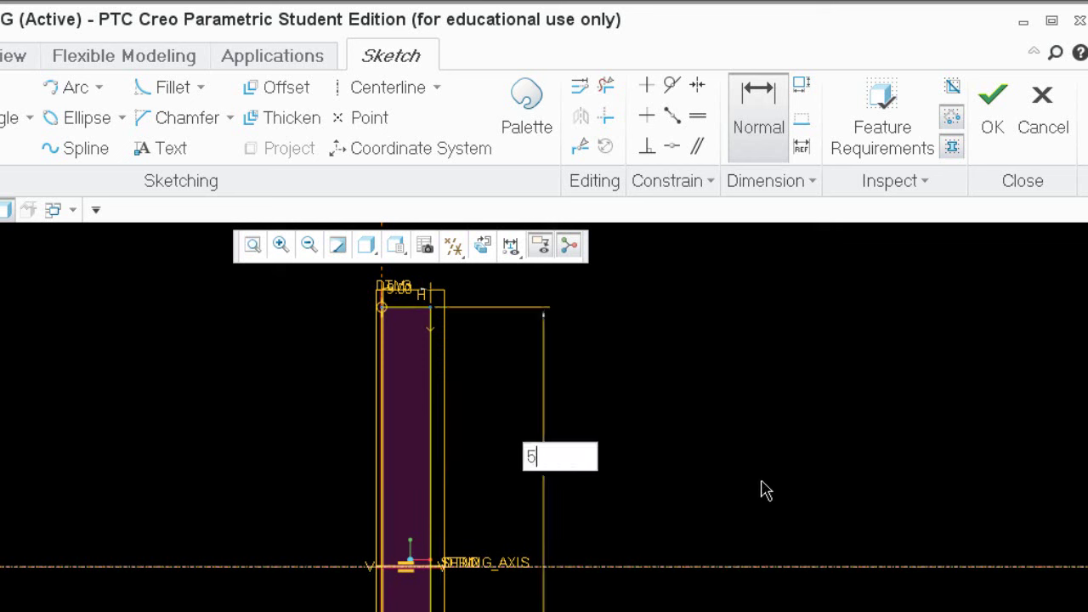
key(Return)
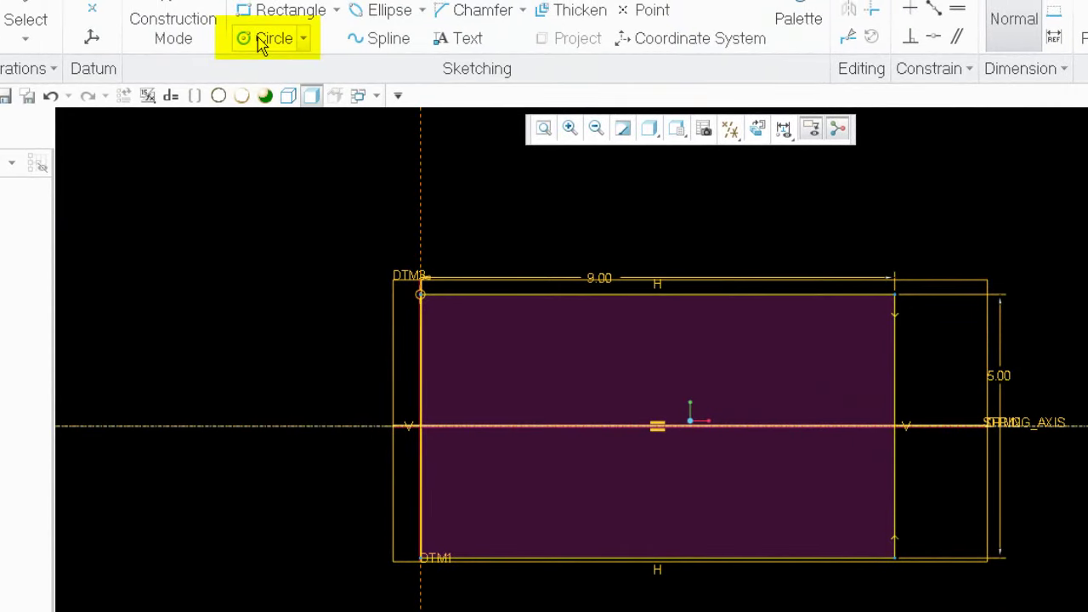
- Sketch a circle about 0.94 in diameter across the rectangle's left side, just below its upper-left corner
click(268, 39)
scroll(400, 233, down, 3)
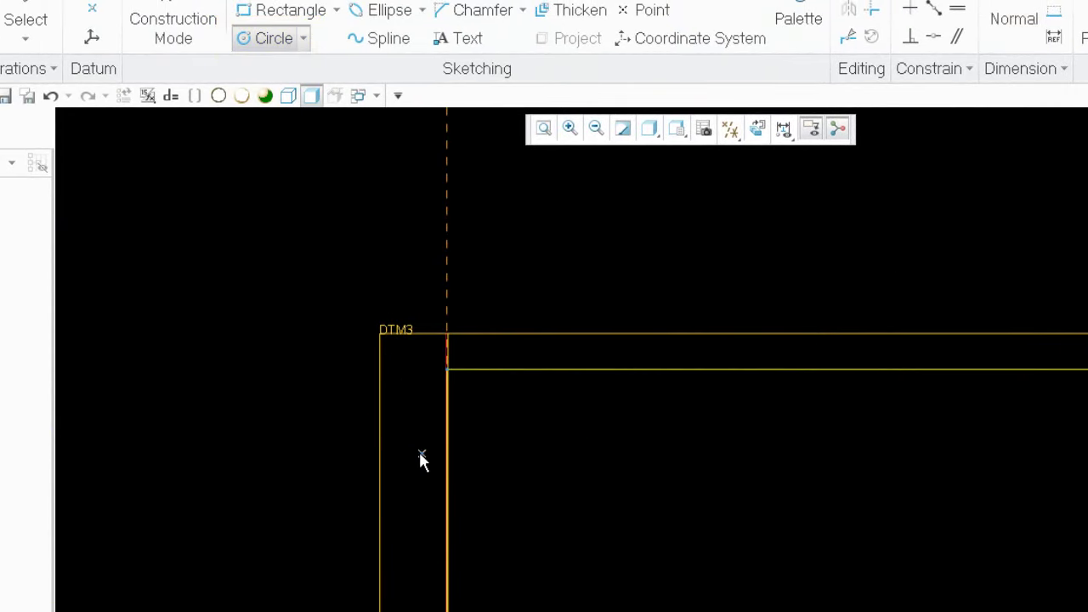
click(414, 441)
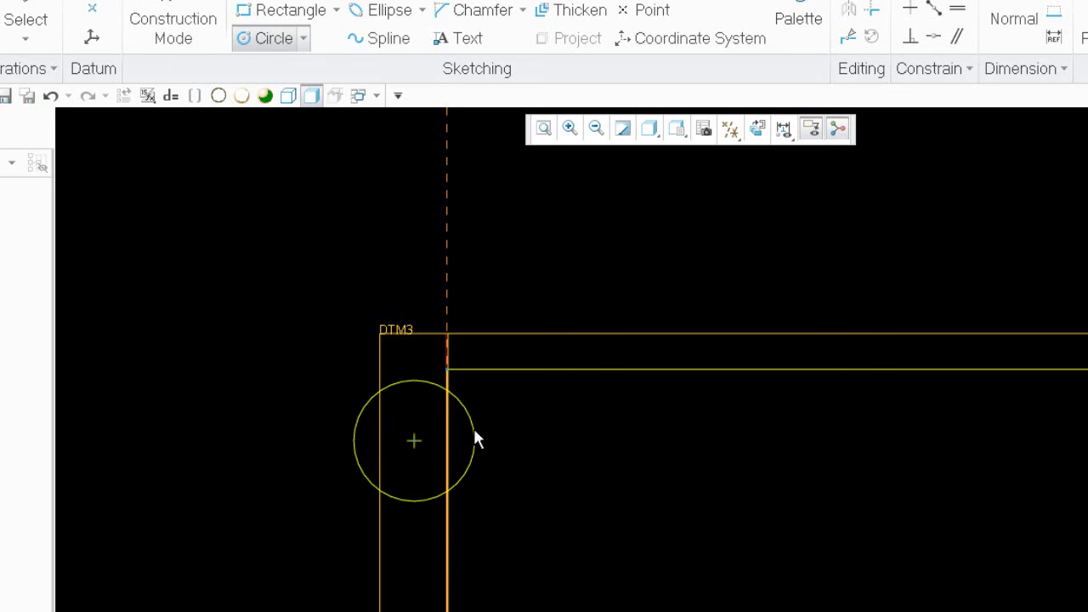
click(477, 439)
middle_click(396, 408)
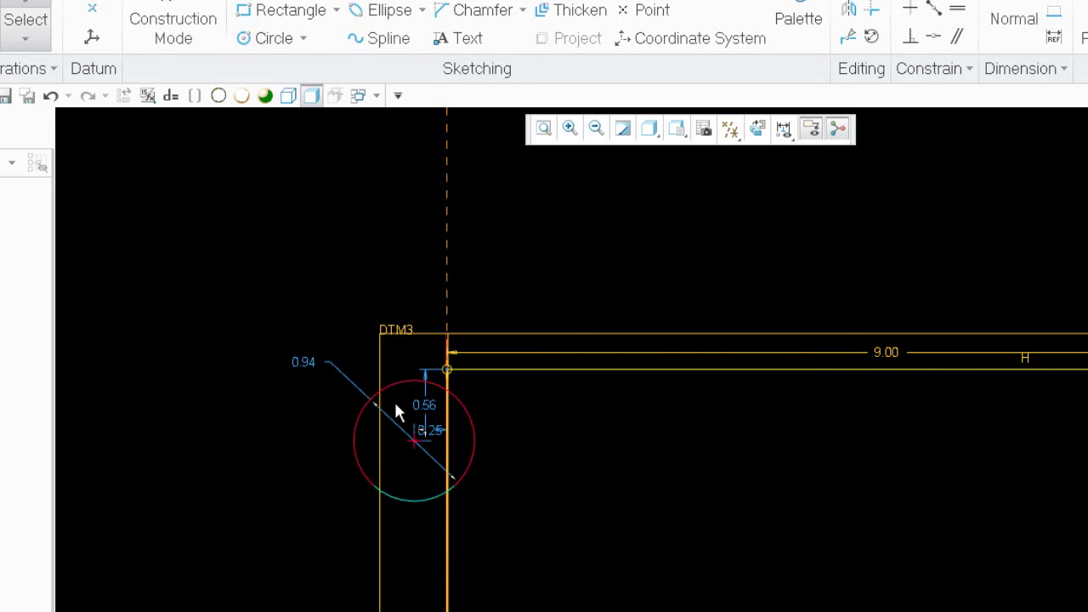
- Set the circle's diameter to 1
double_click(314, 365)
text(1)
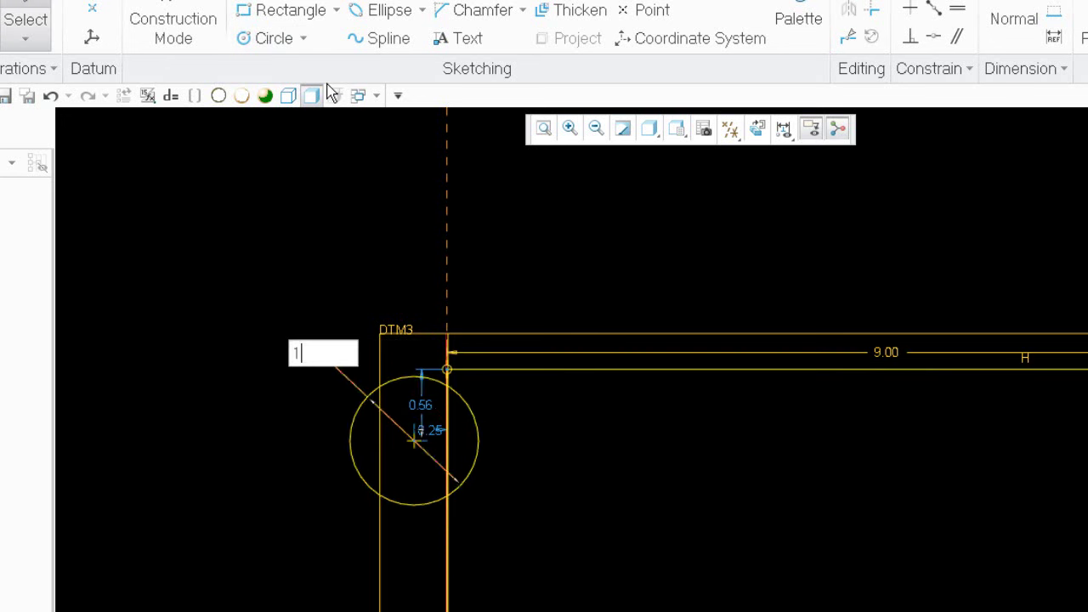
scroll(470, 262, up, 3)
key(Return)
- Constrain the circle tangent to the rectangle's upper edge
scroll(441, 297, down, 3)
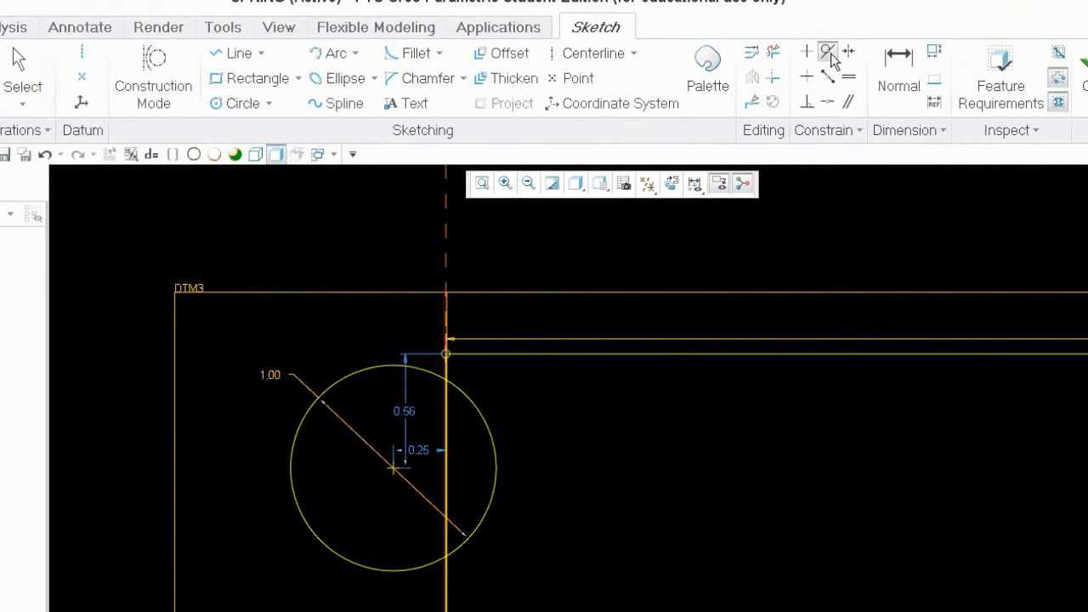
click(830, 54)
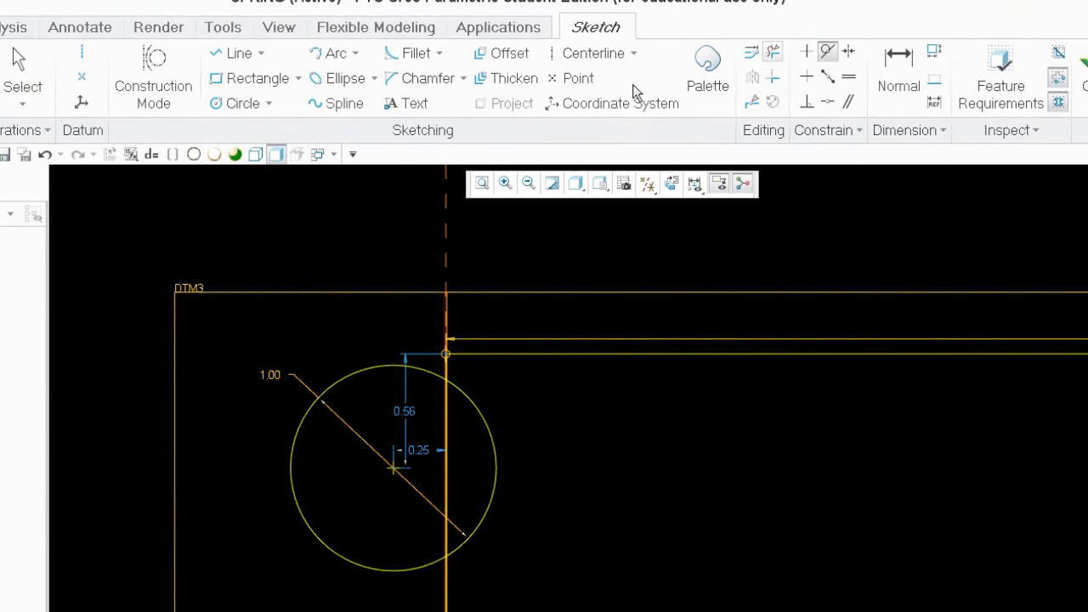
click(507, 361)
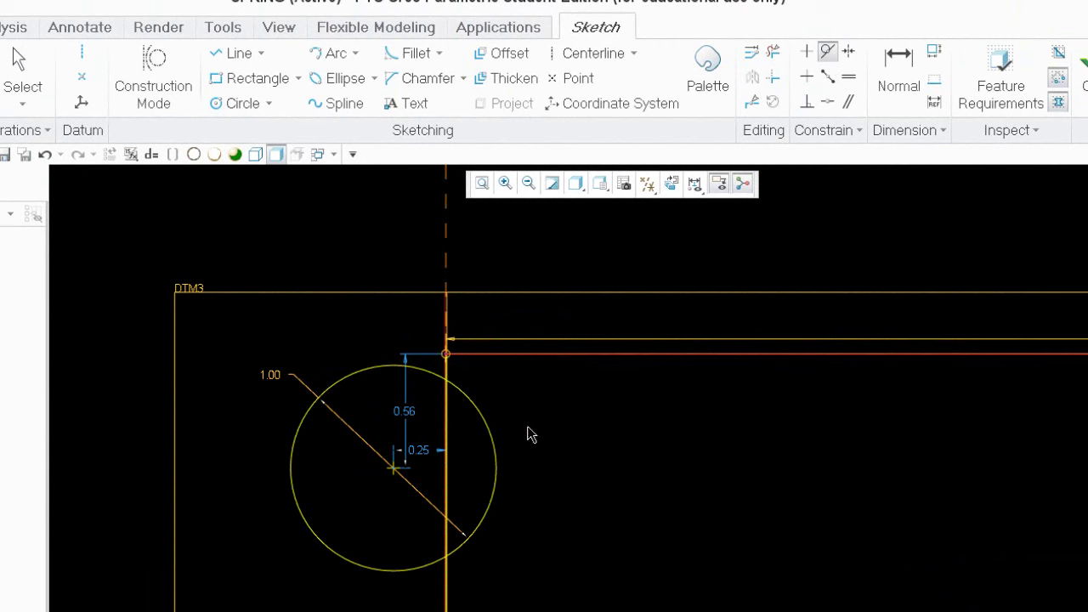
click(409, 372)
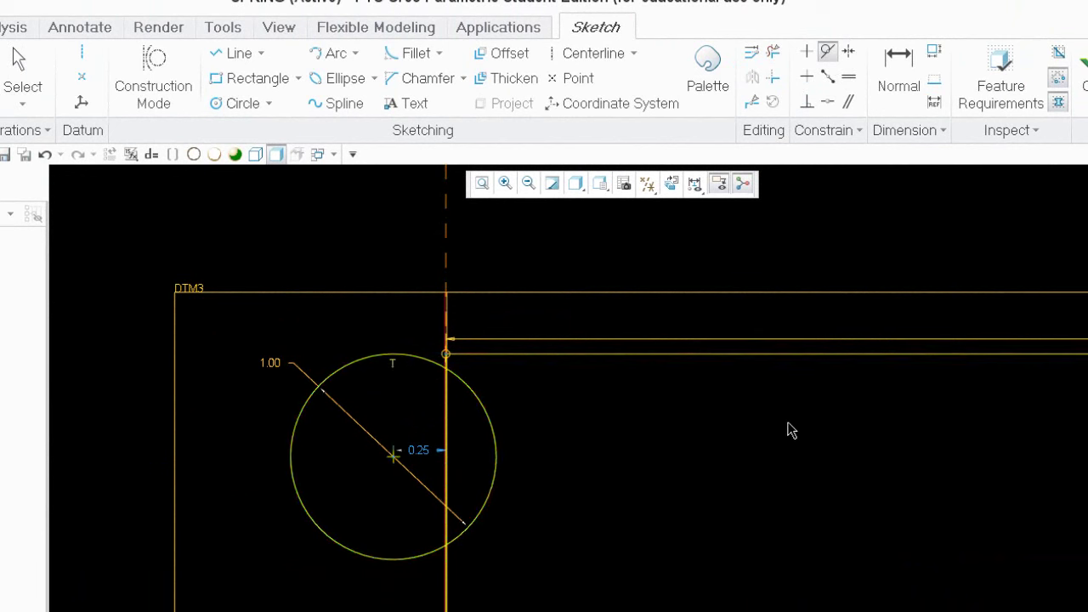
- Dimension the distance from the circle's left edge to the DTM1 reference and set it to 0.5
click(899, 72)
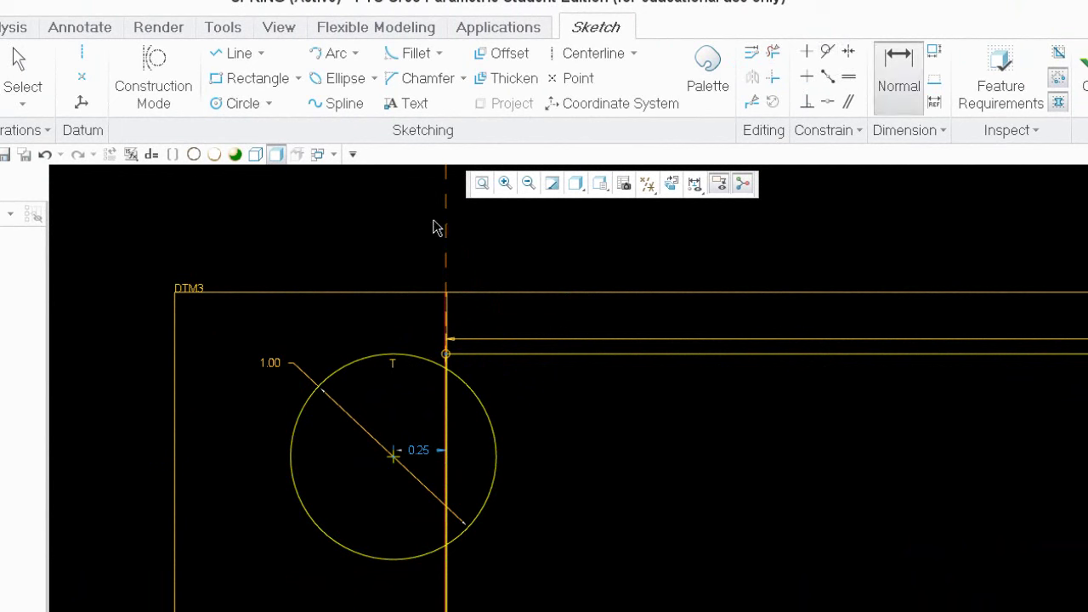
click(297, 445)
middle_click(376, 255)
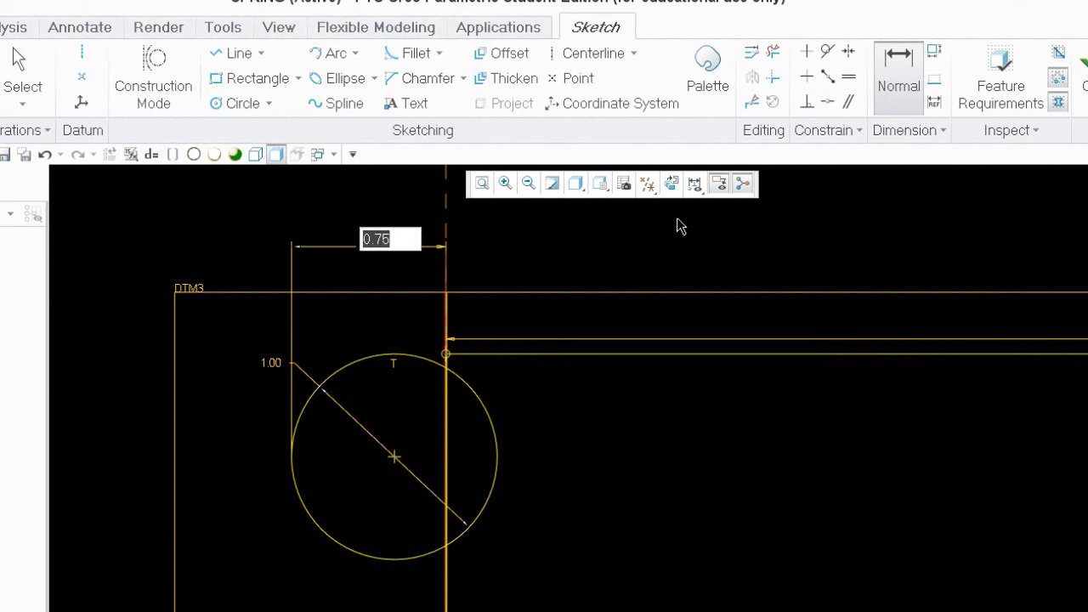
key(Return)
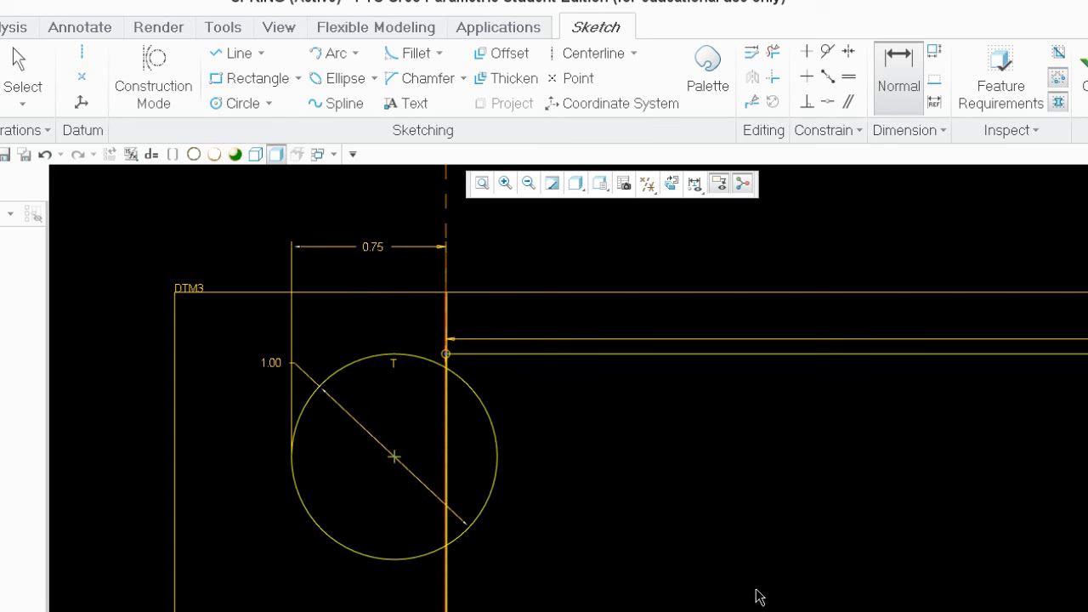
click(375, 247)
double_click(375, 247)
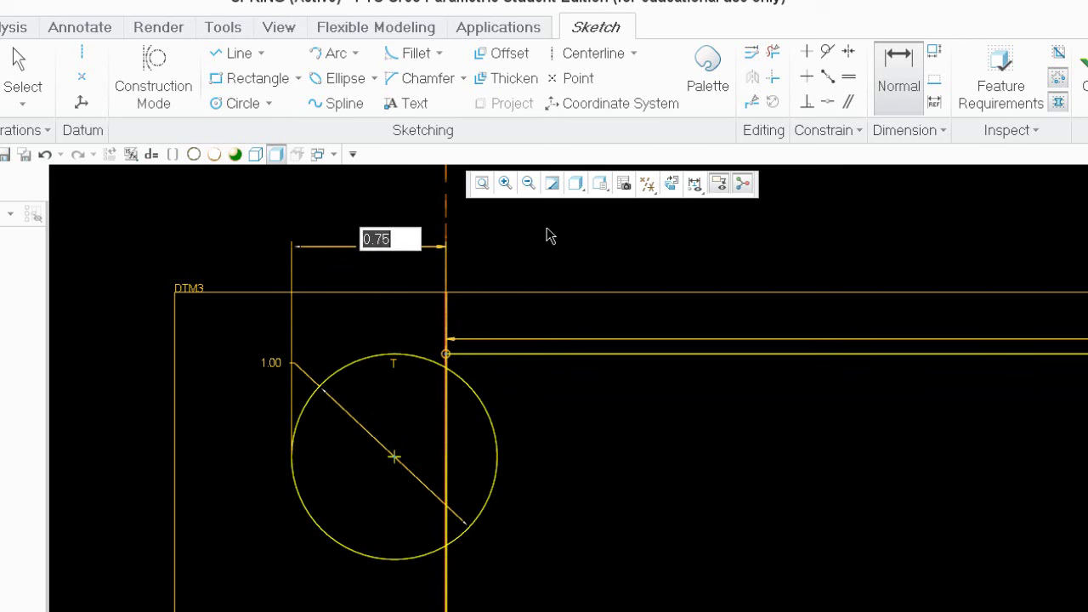
text(0.5)
key(Return)
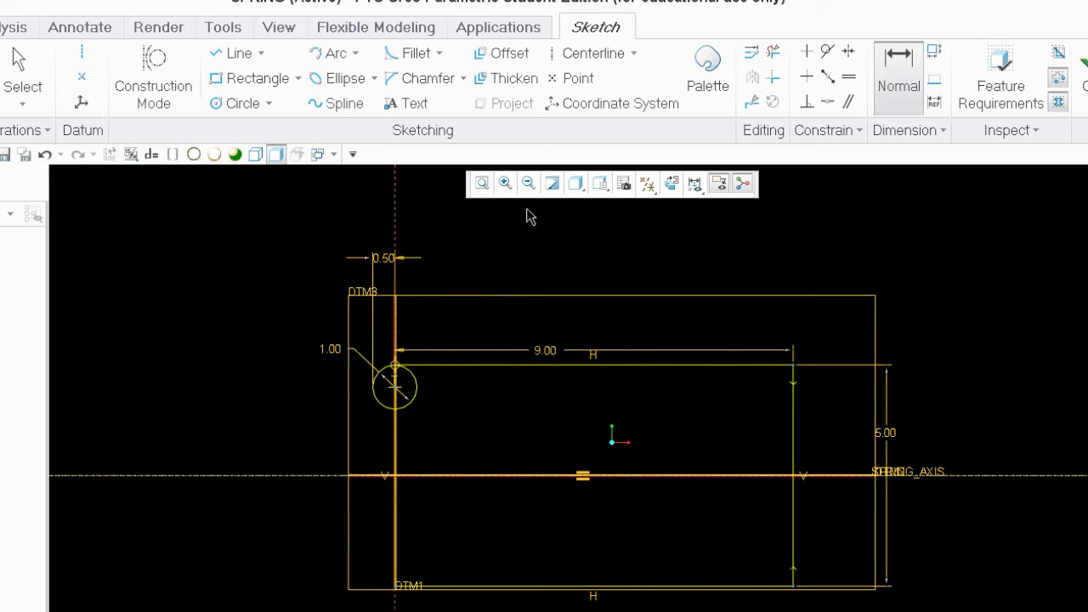
- Move the 0.50 dimension closer to the circle, with its text outside the extension lines
scroll(371, 359, down, 3)
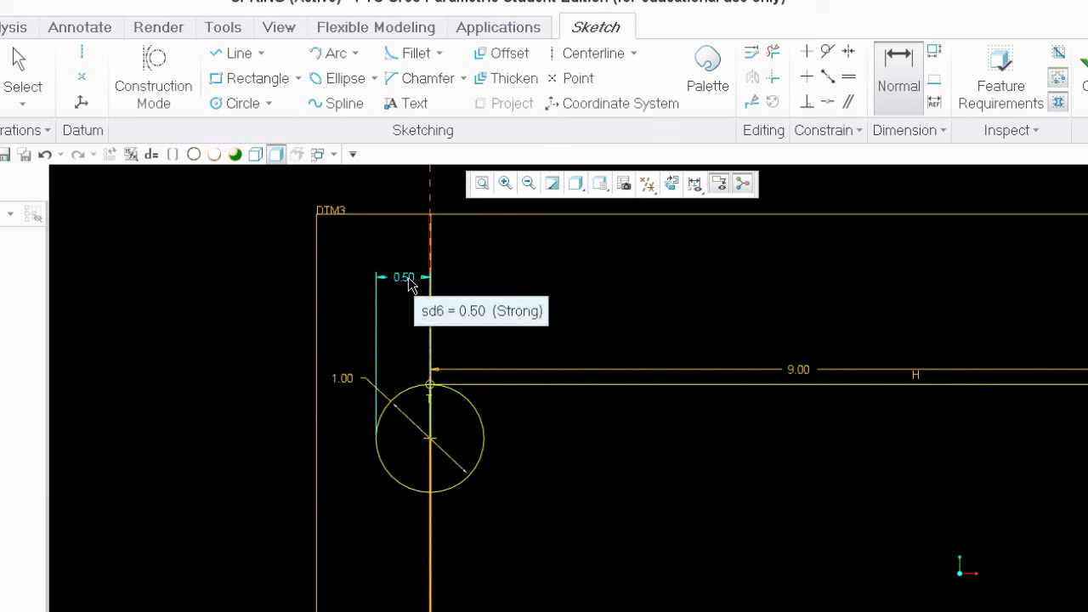
middle_click(472, 304)
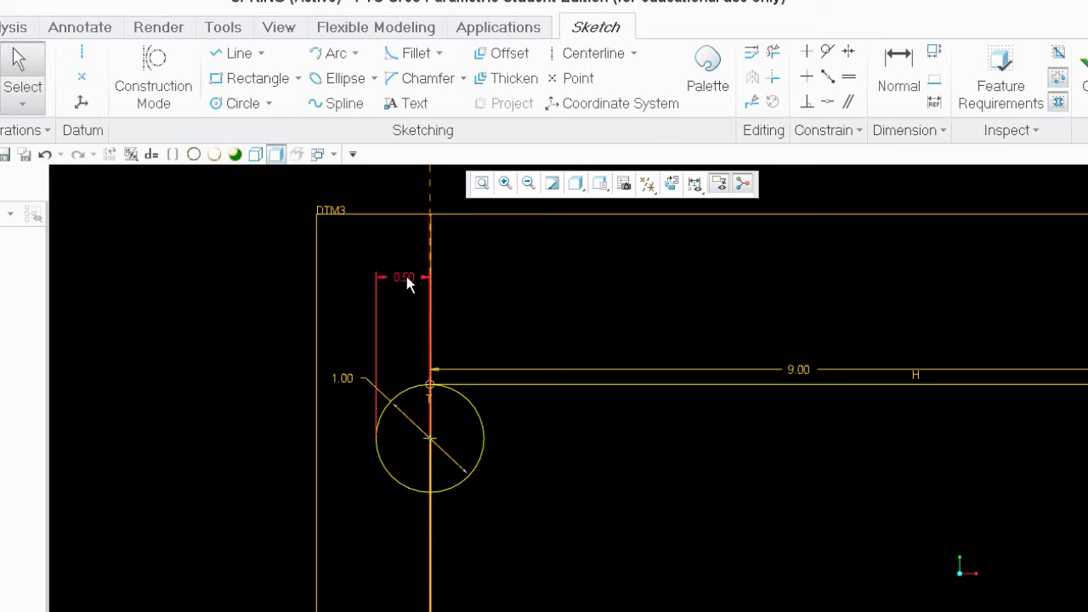
drag(408, 284, 342, 338)
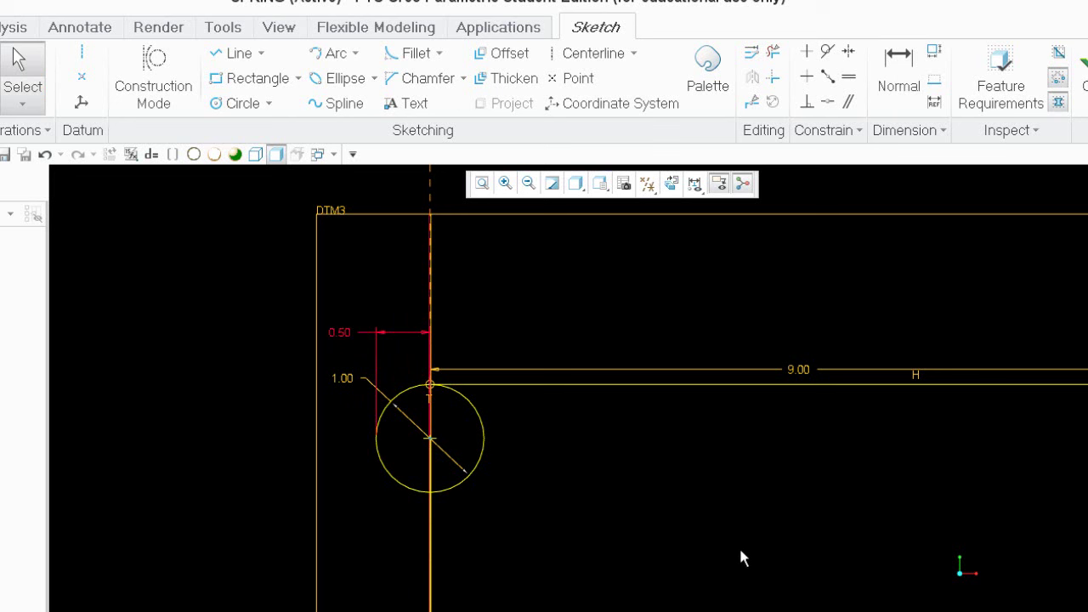
- Add a vertical construction centerline through the midpoint of the rectangle's upper edge
scroll(207, 463, up, 4)
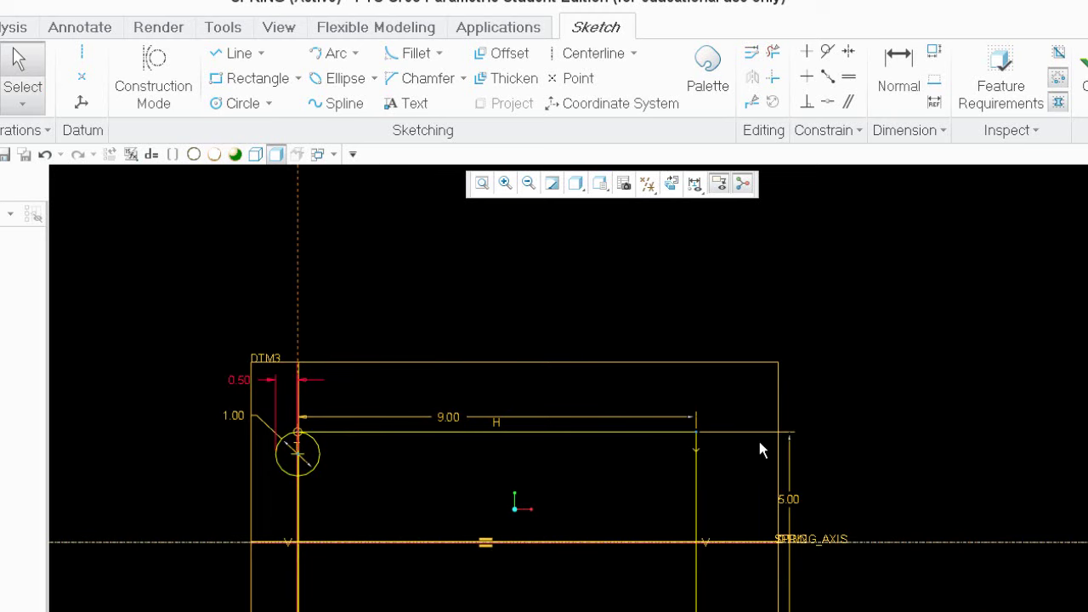
scroll(301, 436, down, 4)
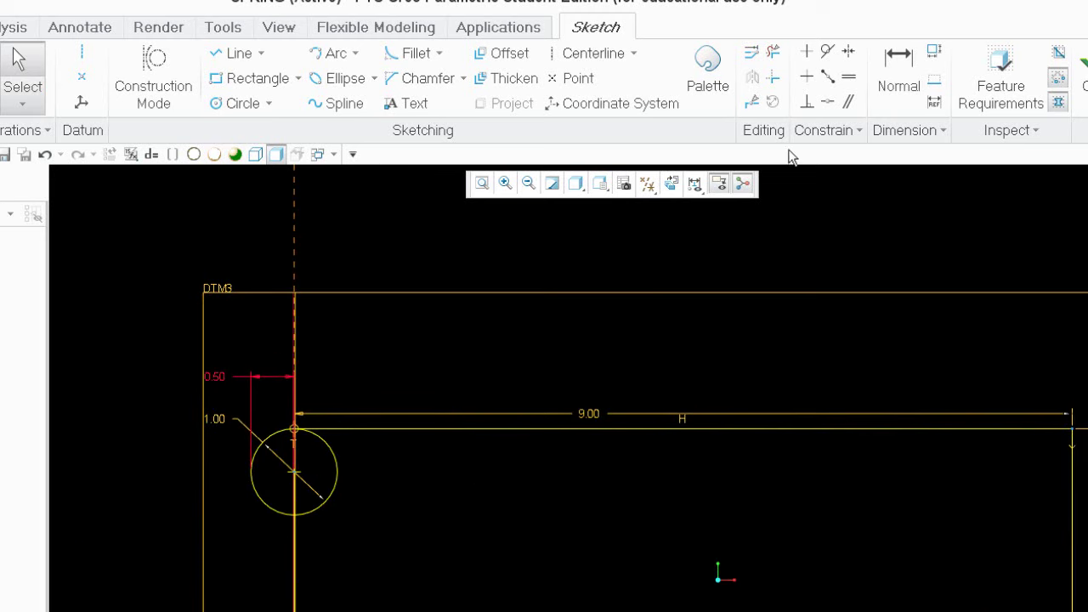
click(590, 54)
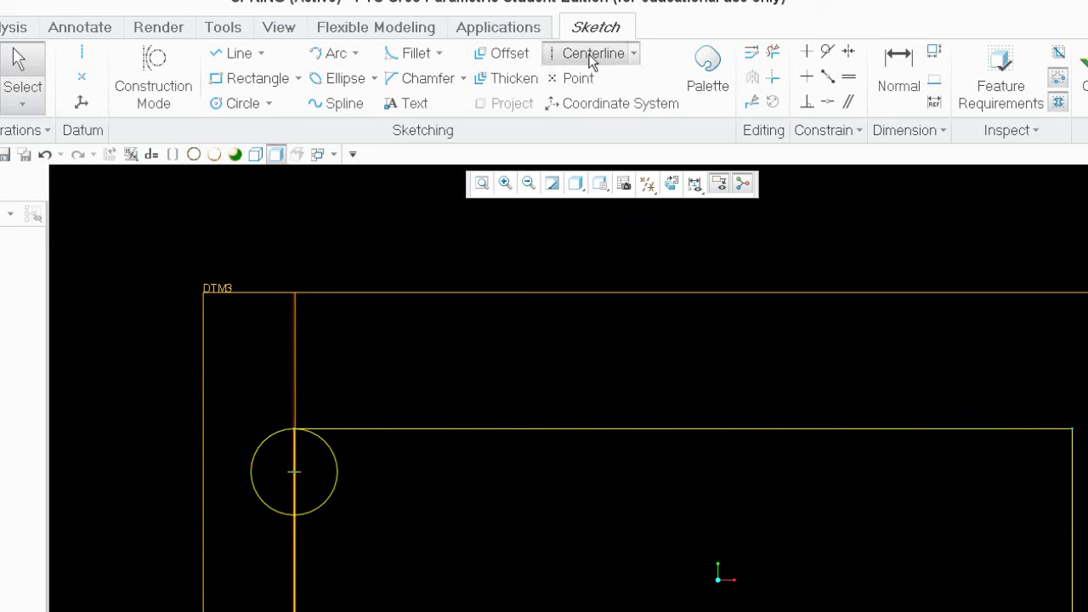
click(685, 431)
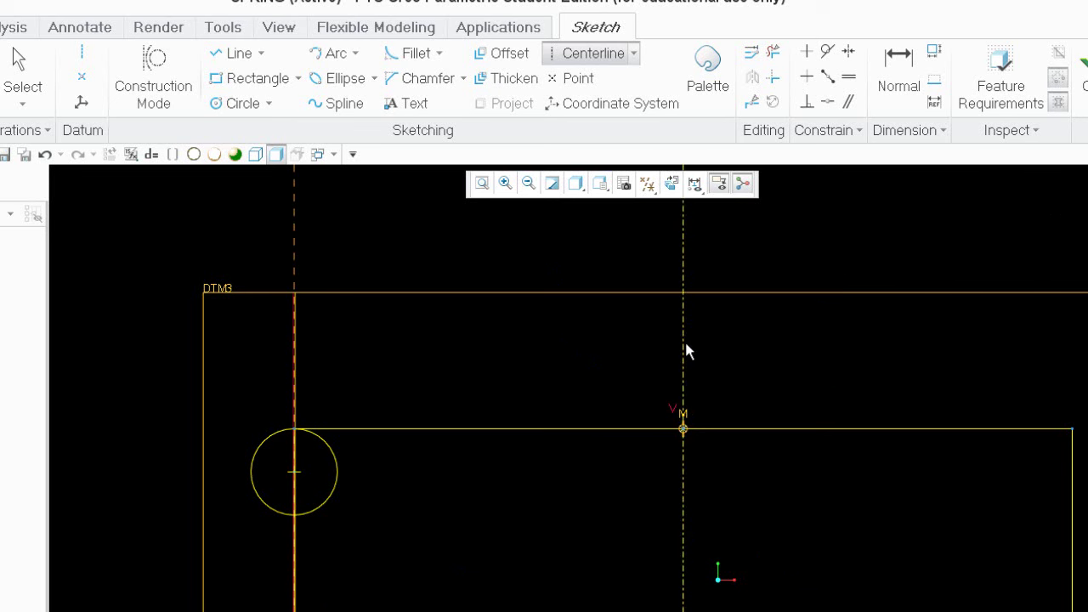
click(685, 346)
middle_click(547, 352)
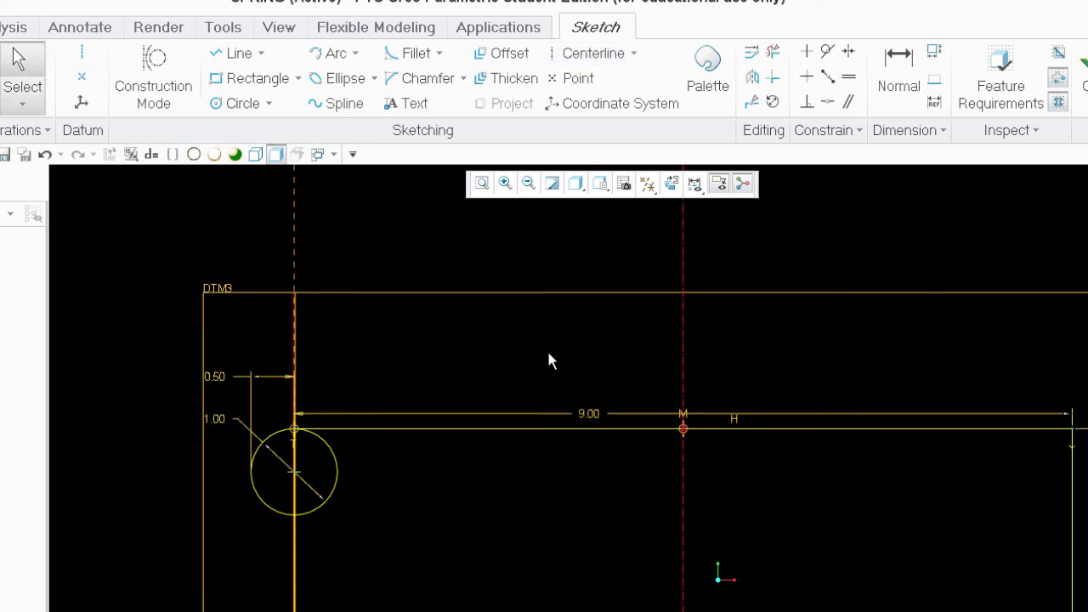
- Mirror the wire circle about the vertical centerline to the rectangle's opposite end
click(332, 492)
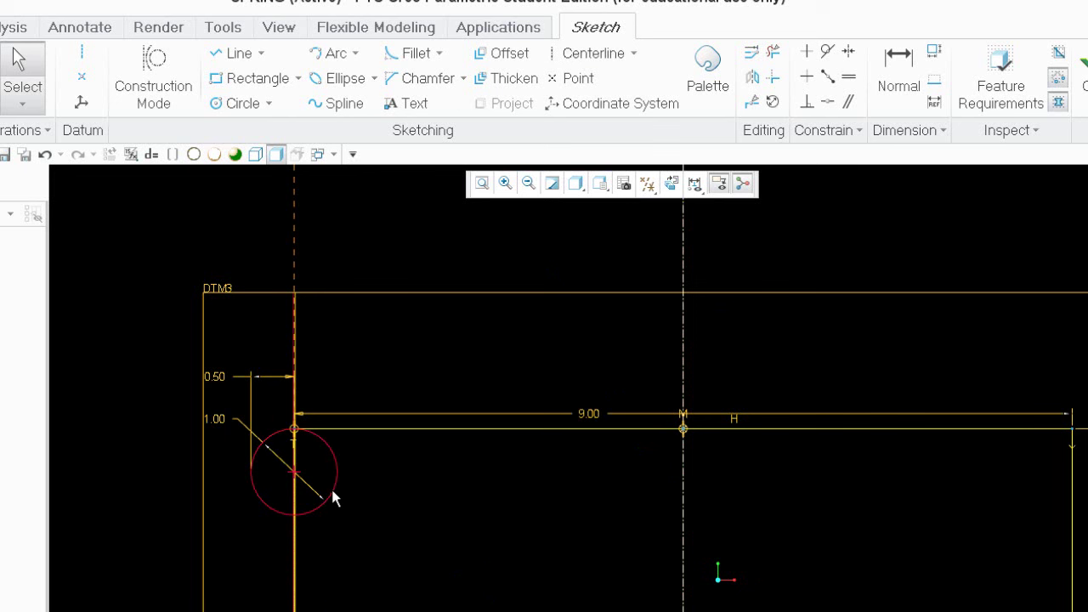
click(752, 78)
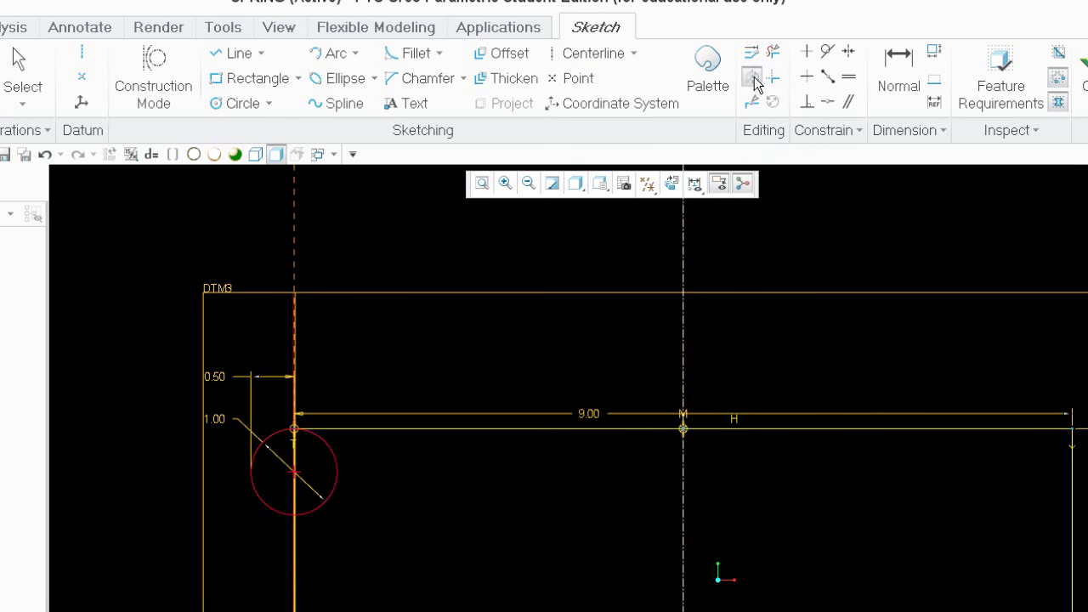
click(682, 245)
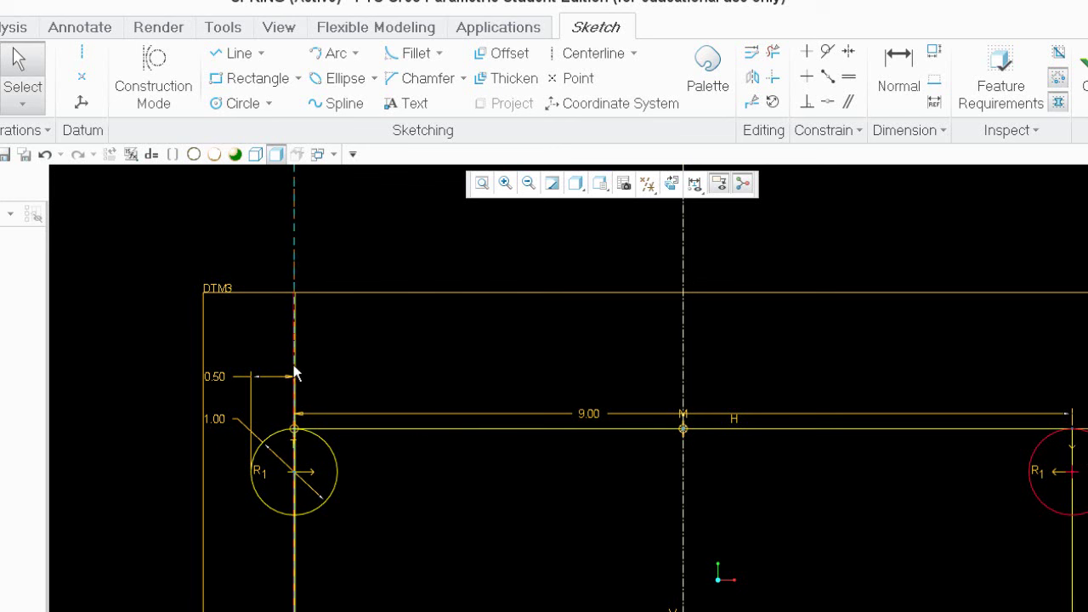
- Test the mirrored circles by setting the circle's offset dimension from DTM1 to 0.75 and restoring it to 0.50
double_click(219, 377)
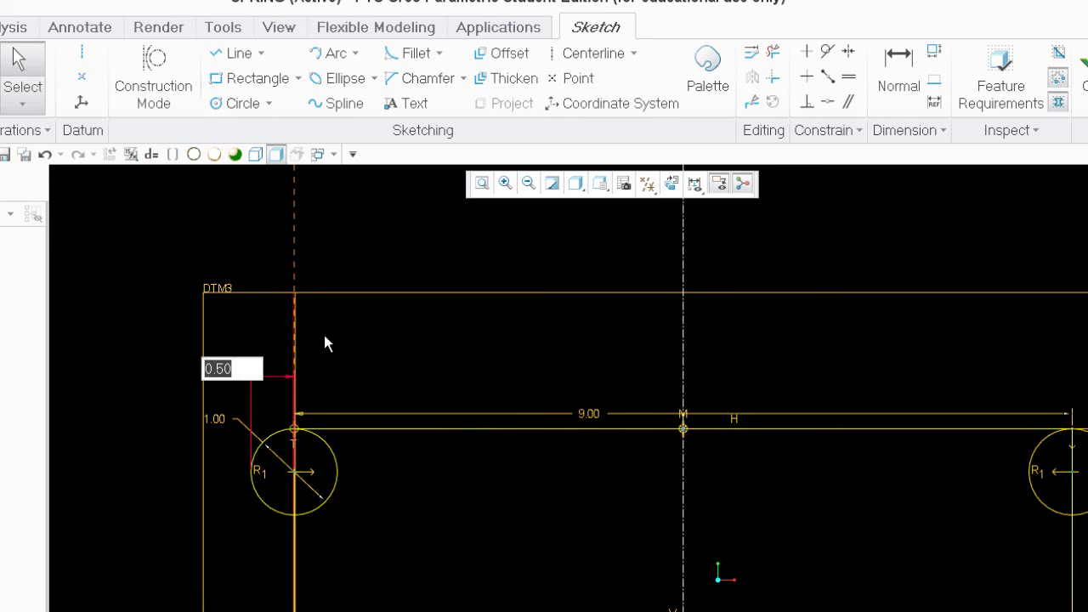
text(.75)
key(Return)
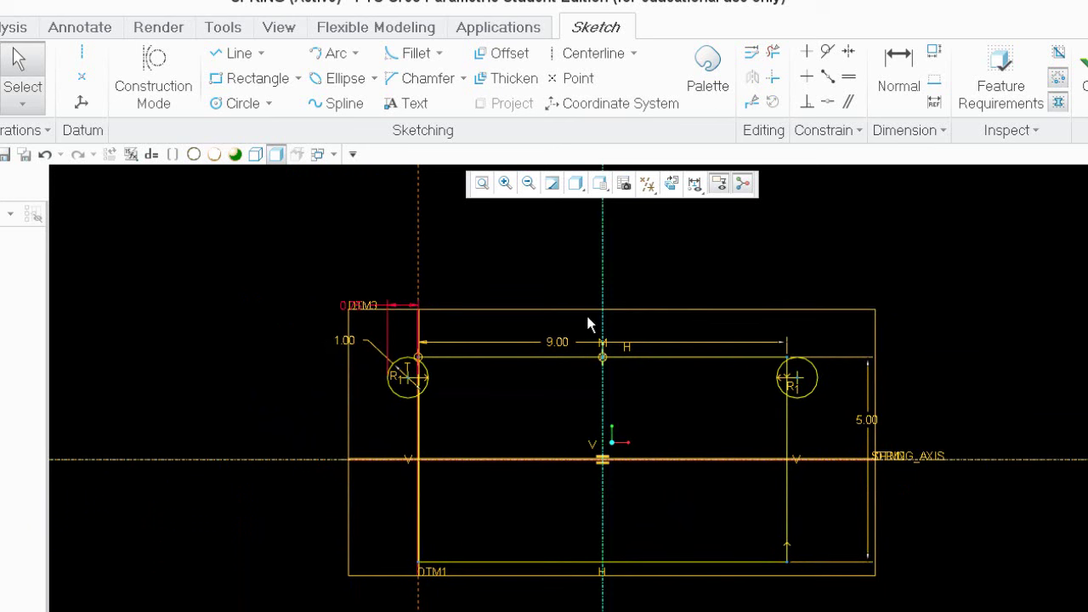
scroll(437, 345, down, 4)
double_click(281, 340)
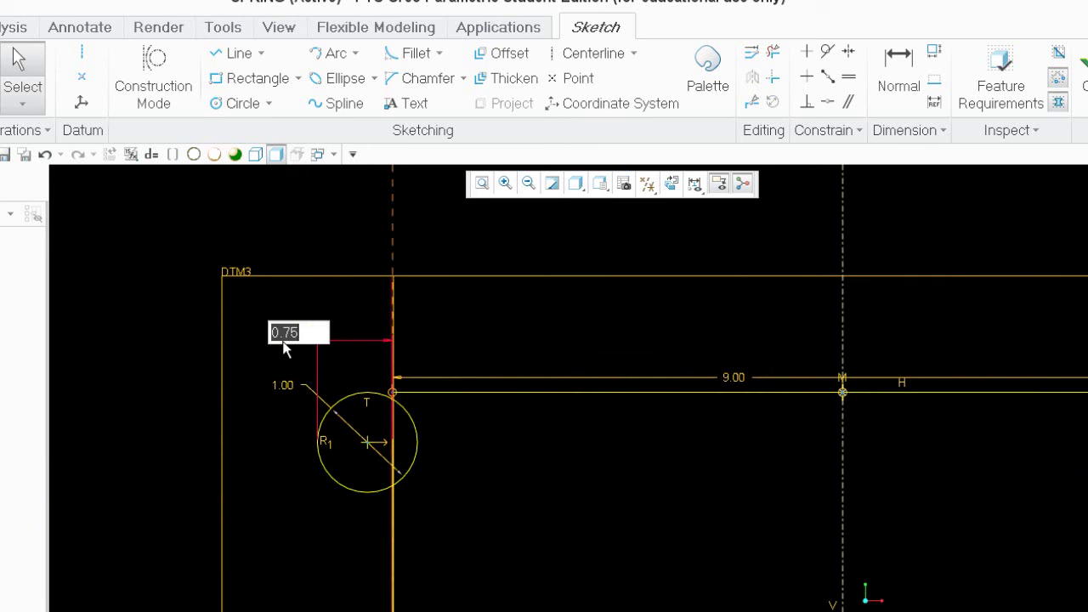
text(0)
key(Return)
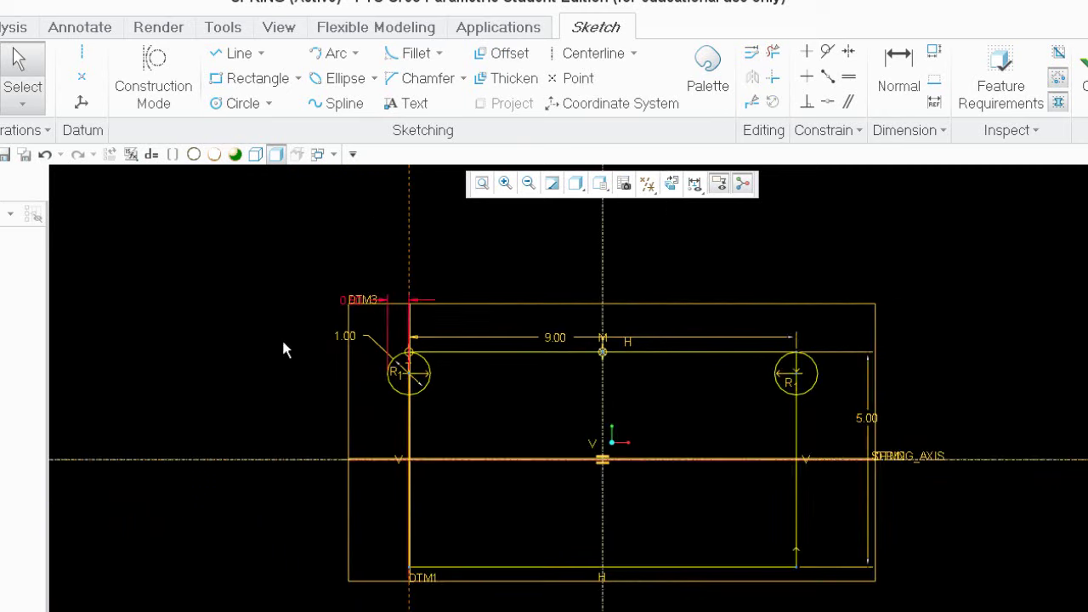
- Finish the spring layout sketch and return the model to its standard orientation
click(1078, 68)
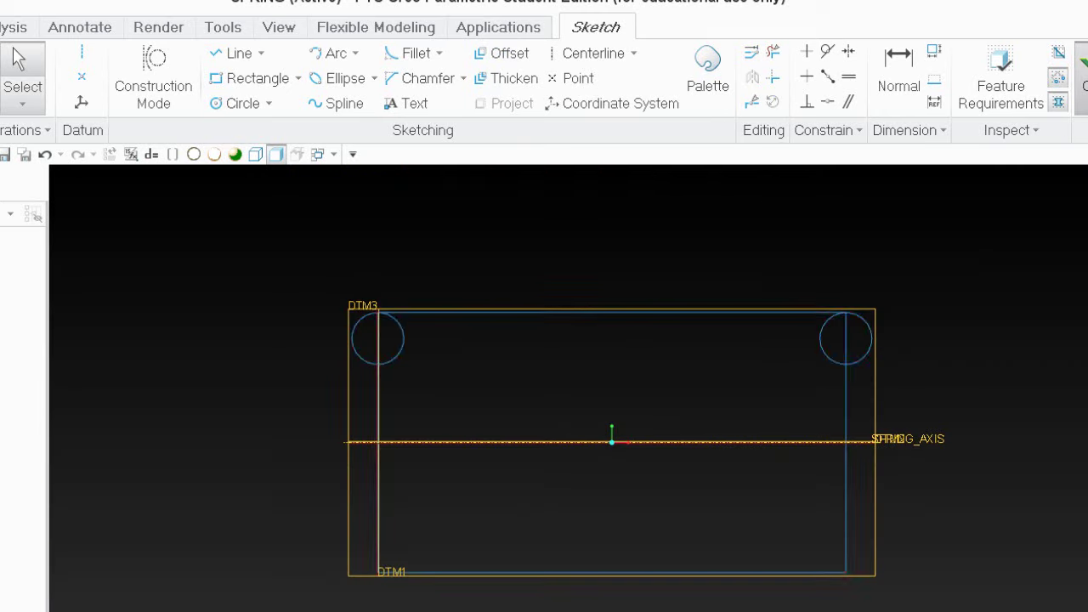
middle_drag(413, 275, 478, 280)
key(ctrl+d)
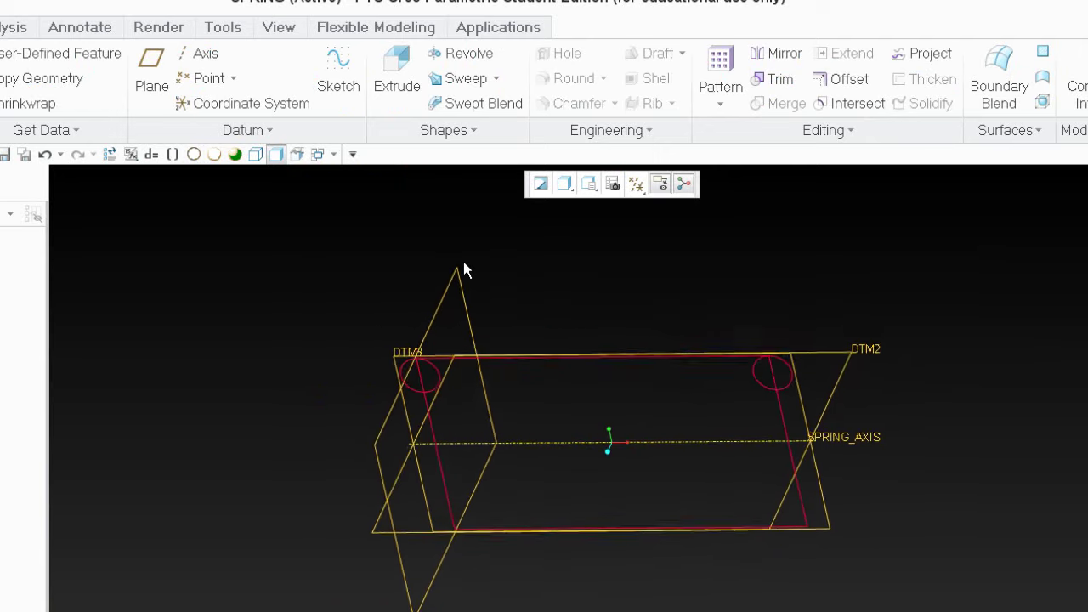
click(320, 346)
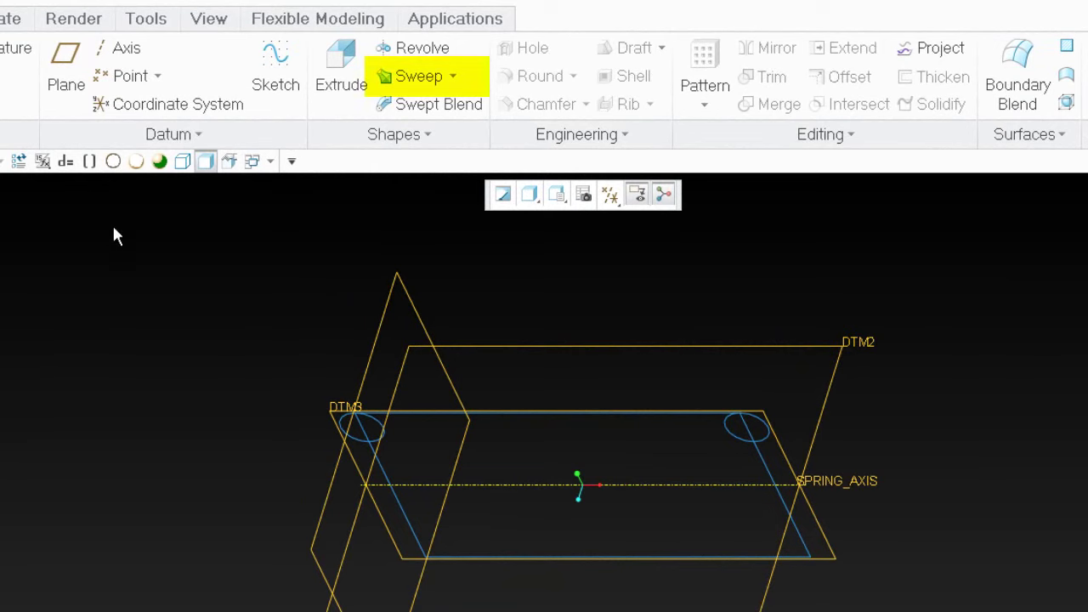
- Start a Helical Sweep and define its internal profile sketch on the previously used sketch plane
click(453, 77)
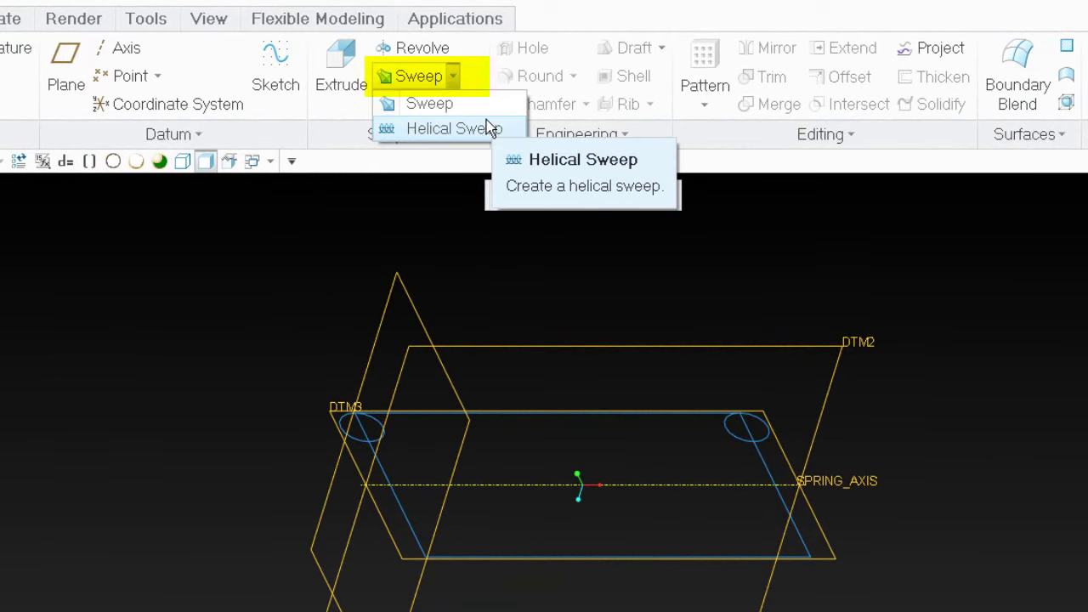
click(453, 131)
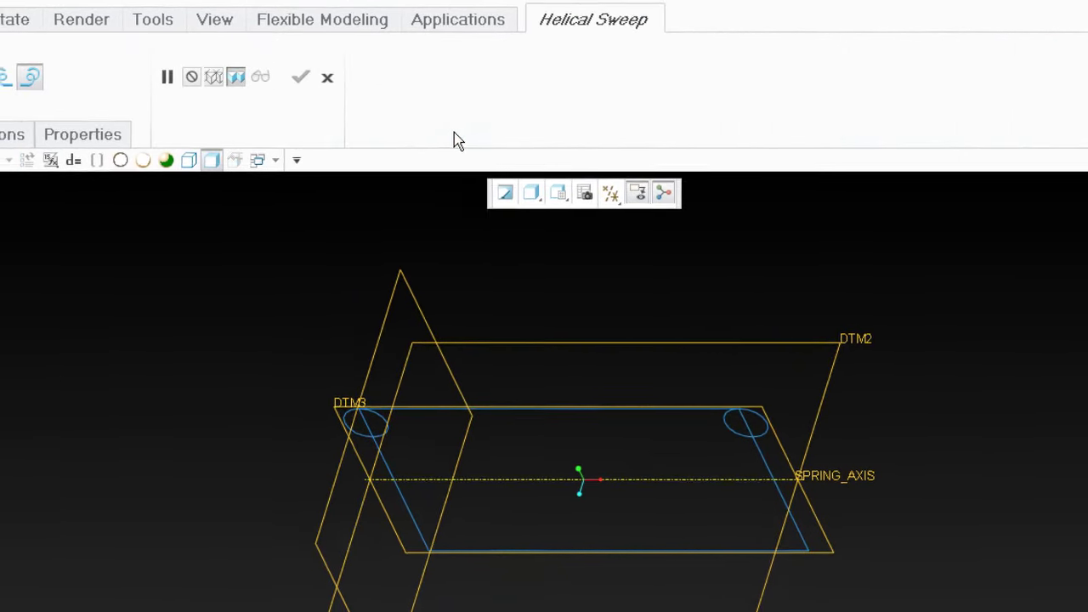
click(0, 141)
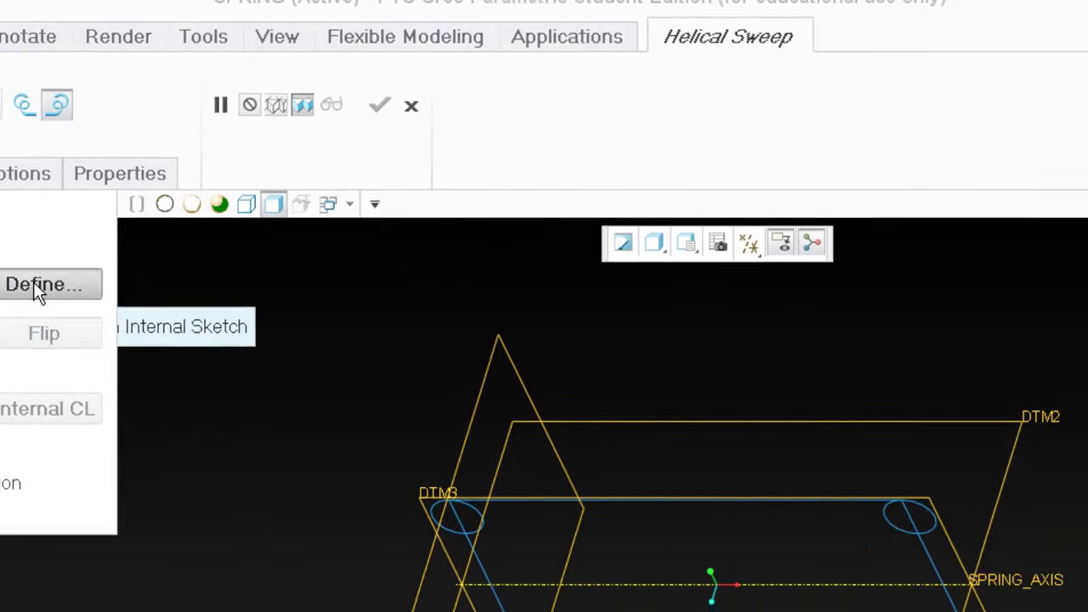
click(339, 309)
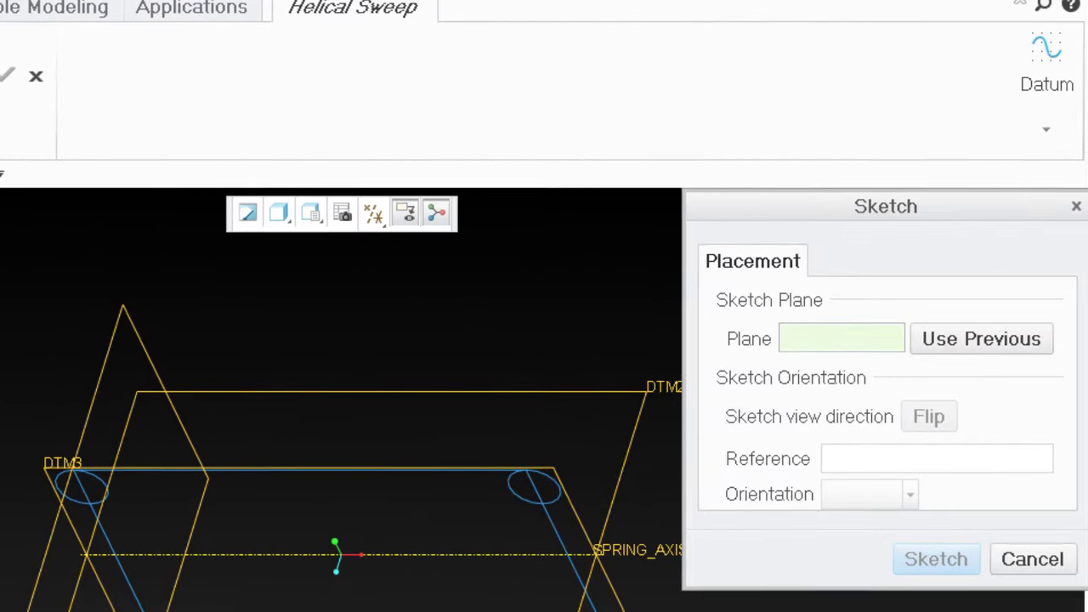
click(944, 333)
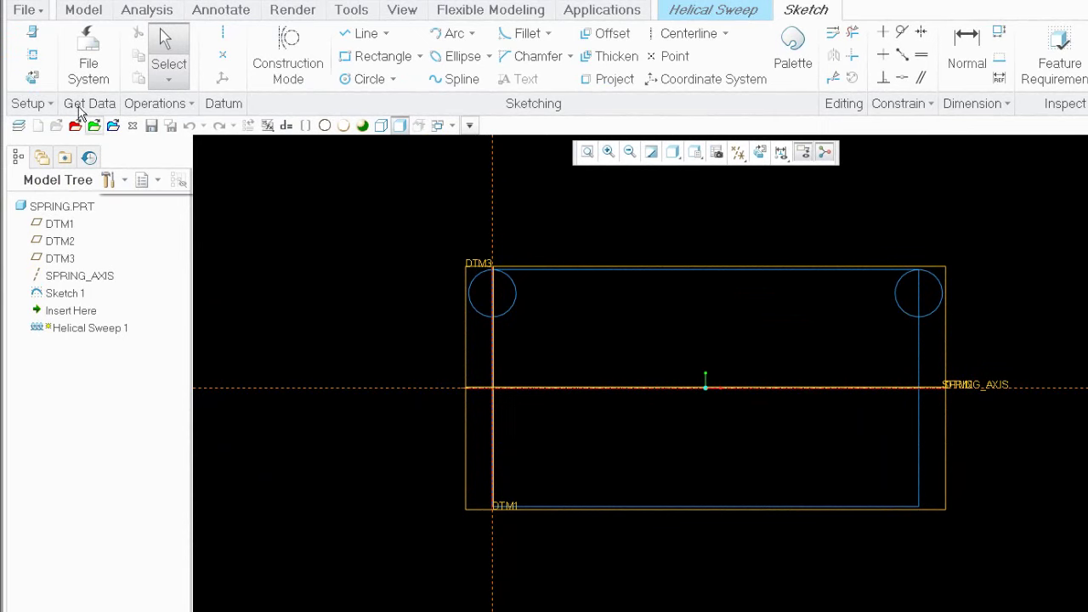
- Replace the DTM1 and DTM2 sketch references with the two wire circles of Sketch 1
click(33, 57)
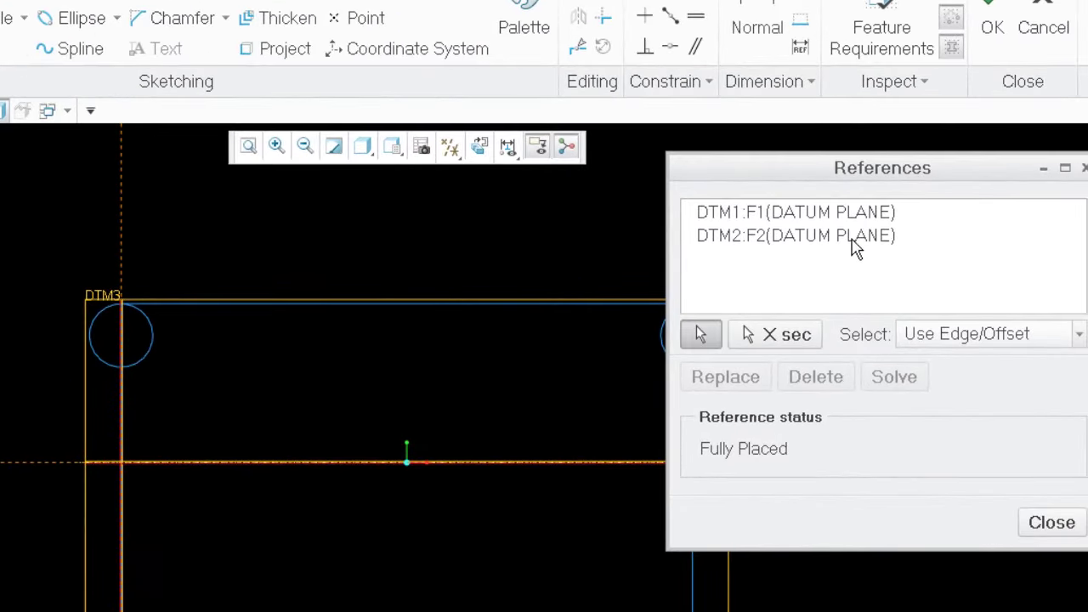
click(850, 238)
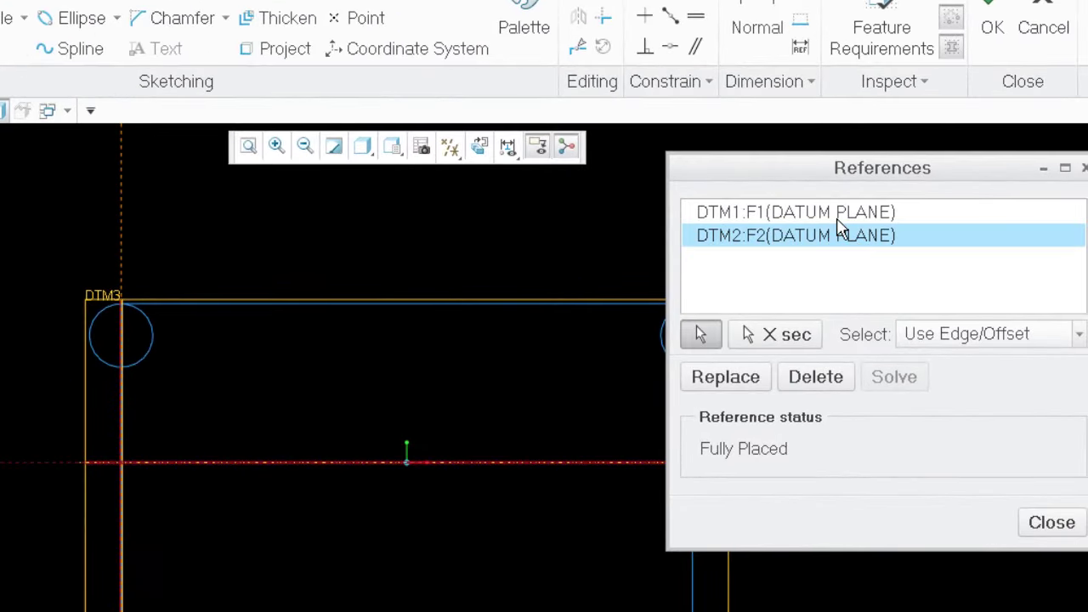
ctrl+click(839, 219)
click(816, 377)
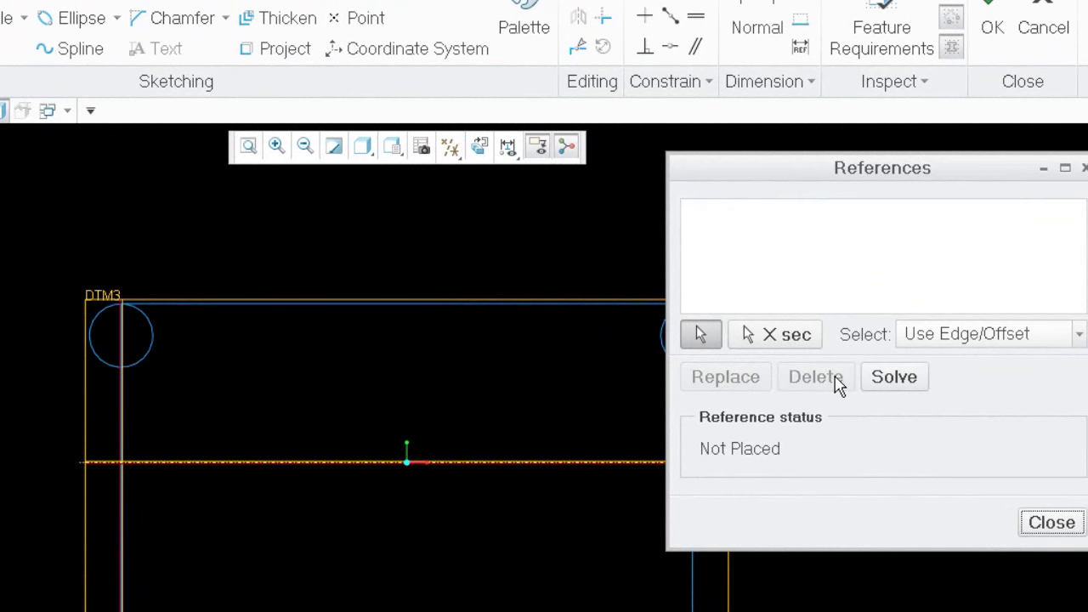
click(151, 323)
scroll(42, 357, down, 2)
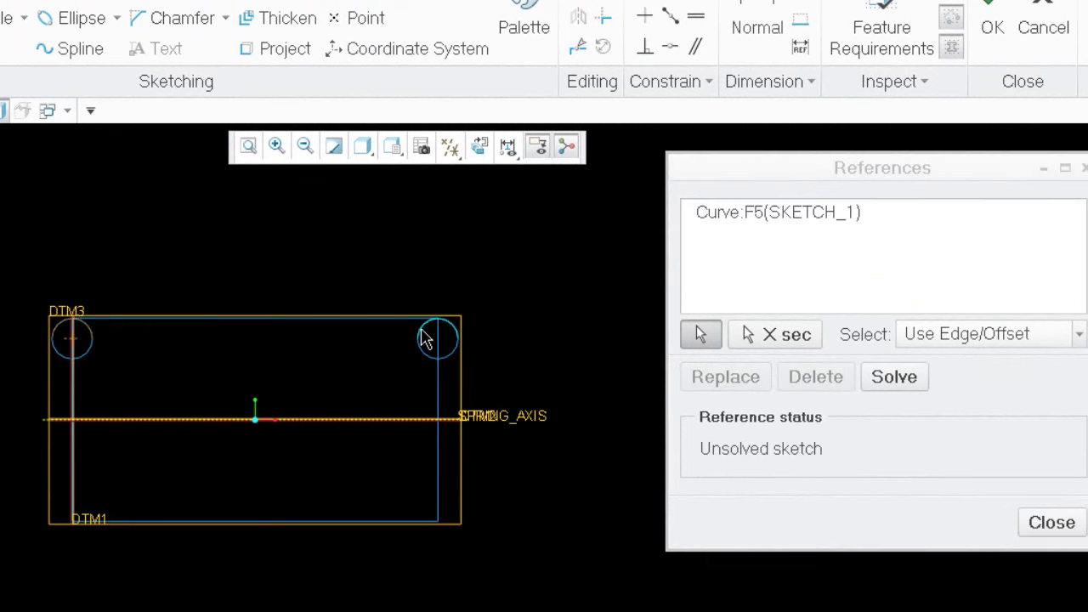
click(428, 338)
click(1052, 522)
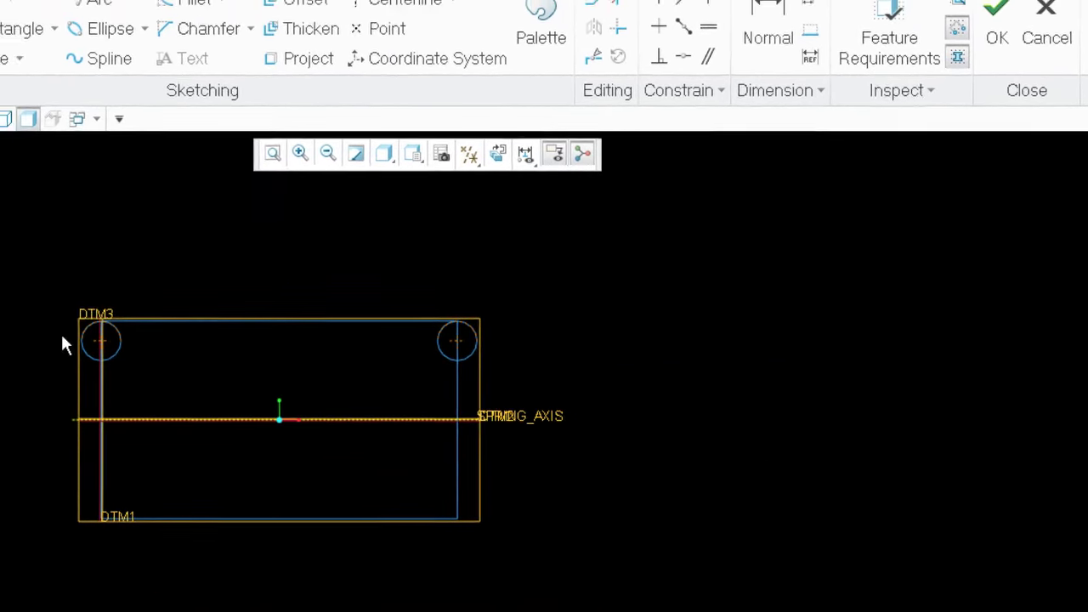
- Draw the sweep profile as a horizontal line between the centers of the two wire circles
click(144, 56)
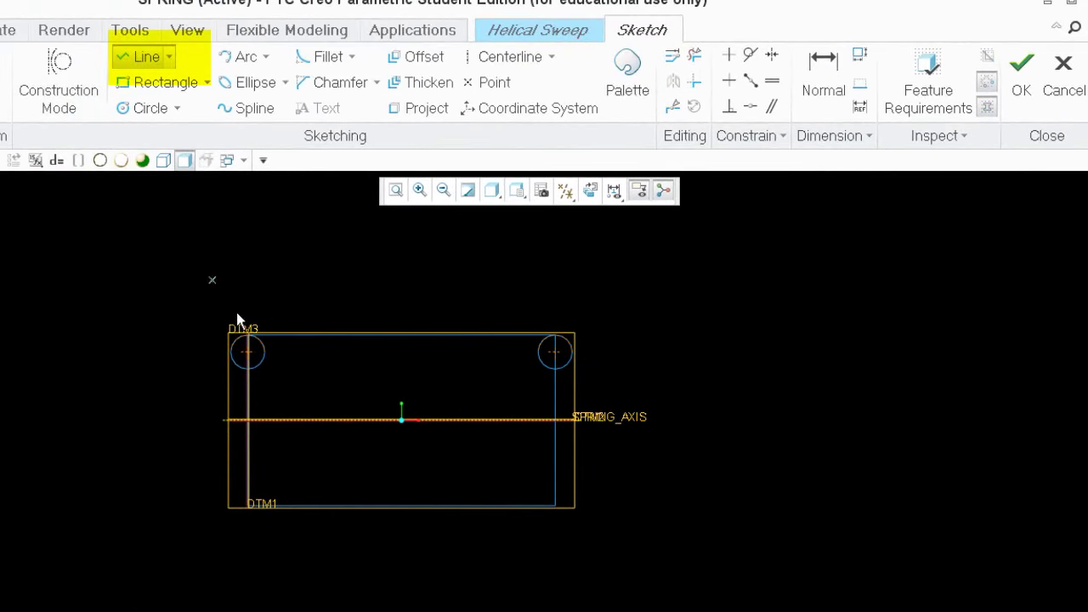
scroll(238, 316, up, 3)
click(256, 396)
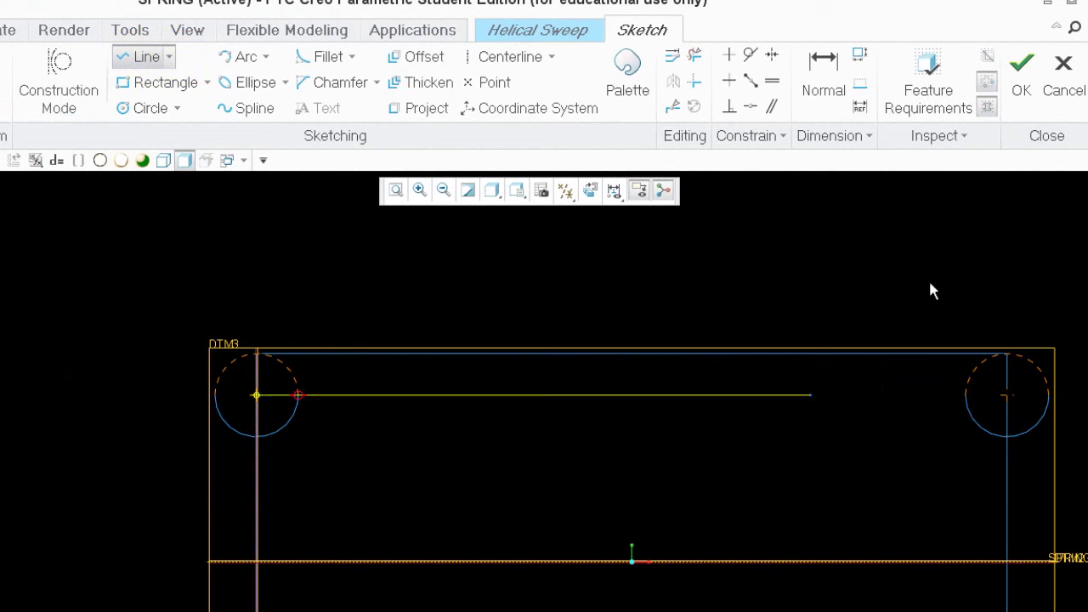
click(1007, 395)
middle_click(1006, 395)
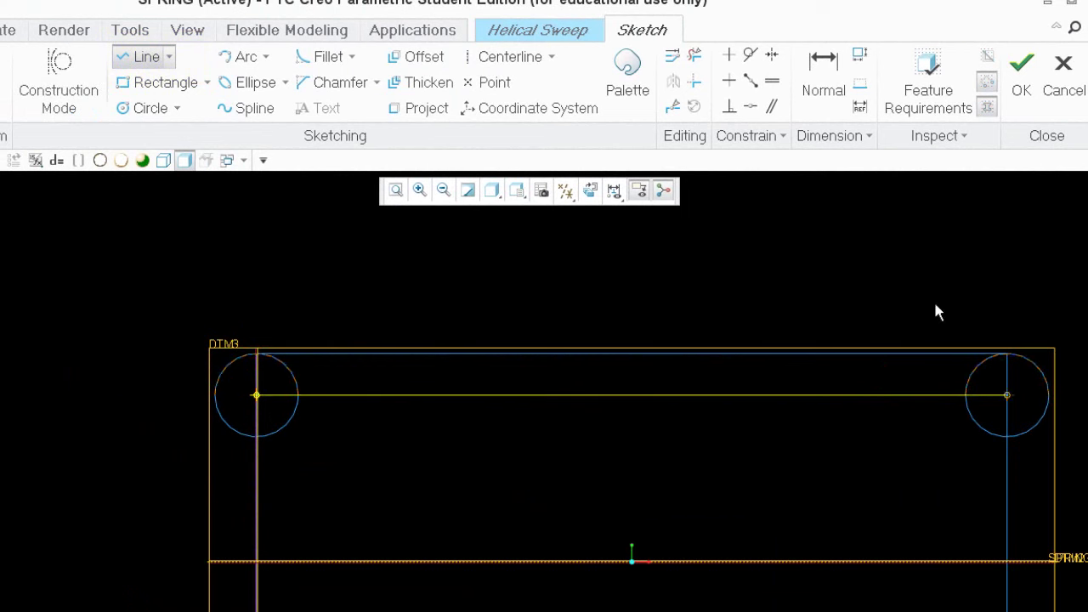
middle_click(859, 225)
middle_click(860, 226)
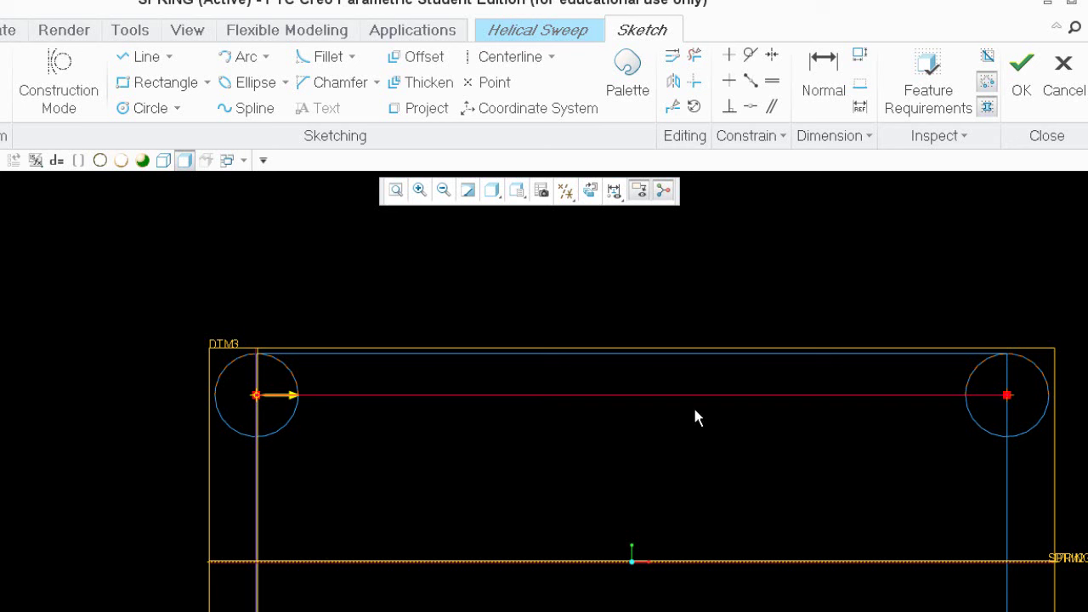
- Check the Start Point option for the profile line's end opposite the direction arrow
right_drag(1009, 405, 974, 299)
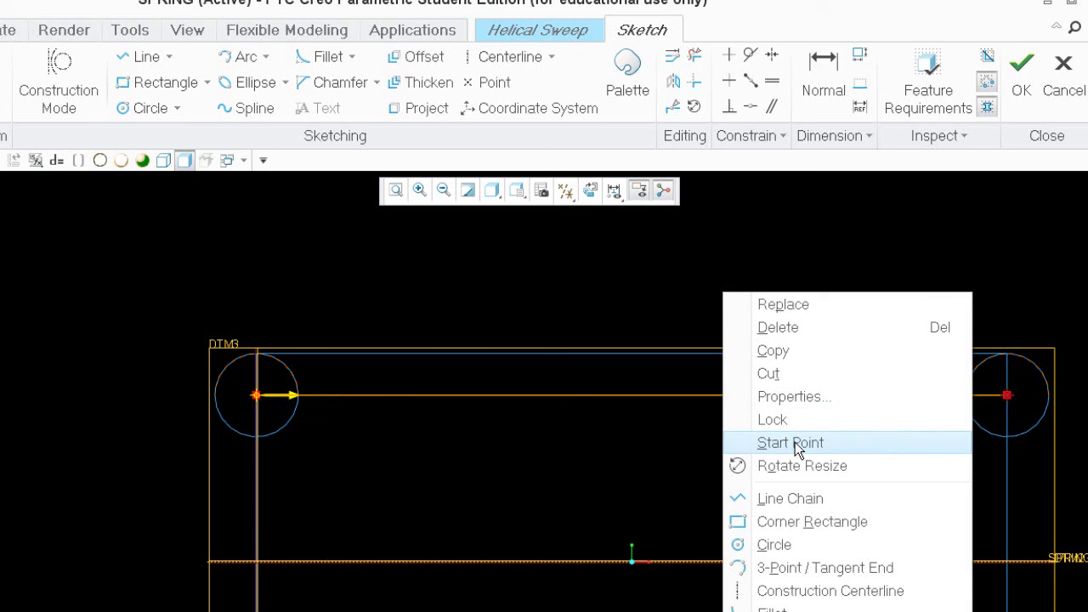
click(721, 265)
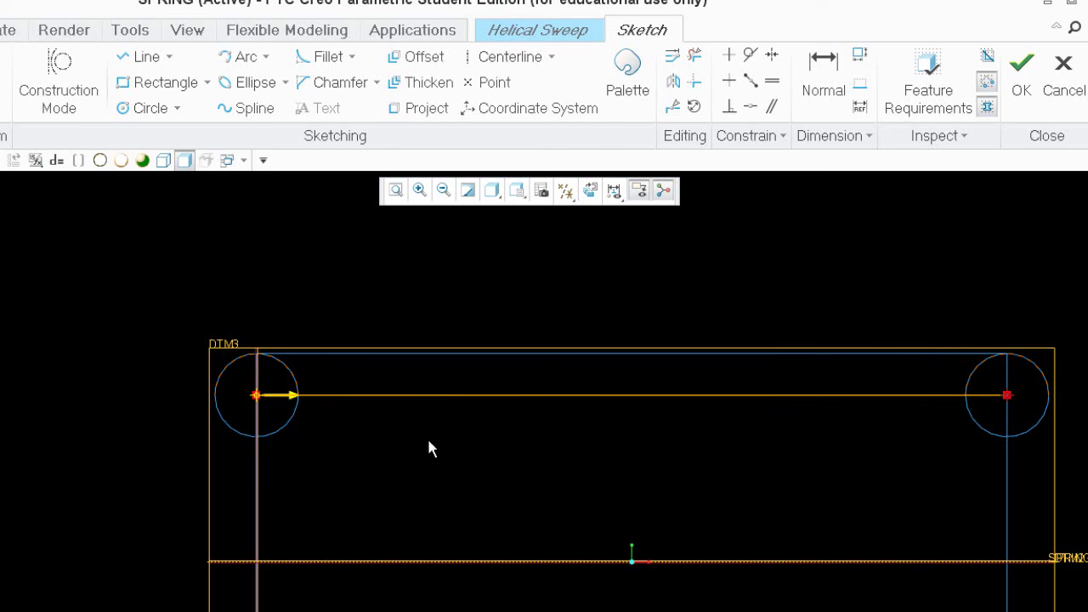
scroll(457, 329, down, 2)
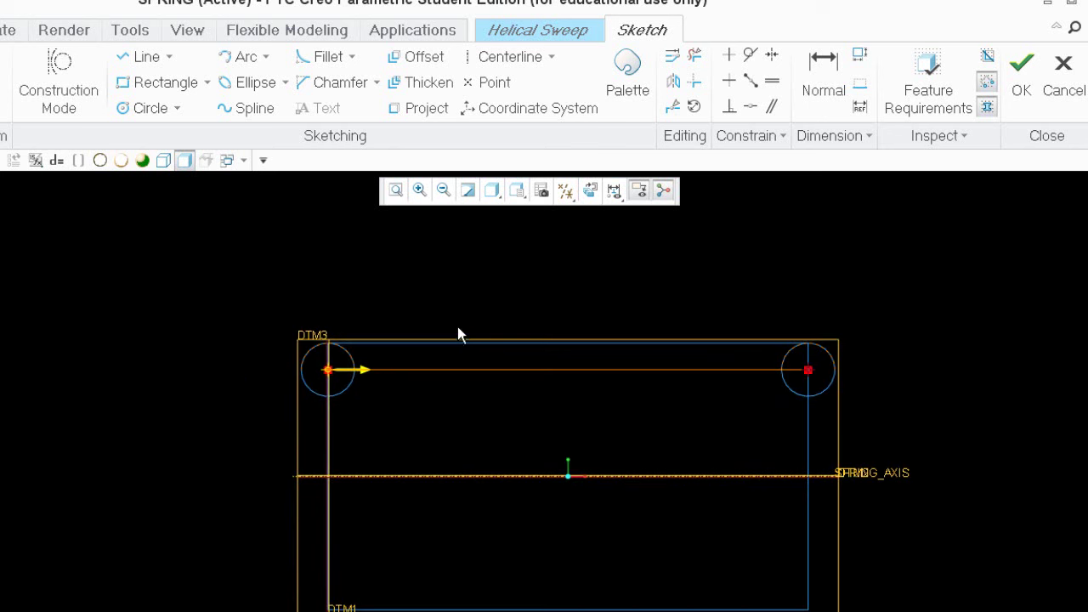
- Finish the profile sketch and review the helical sweep's profile and axis of revolution references
click(1022, 63)
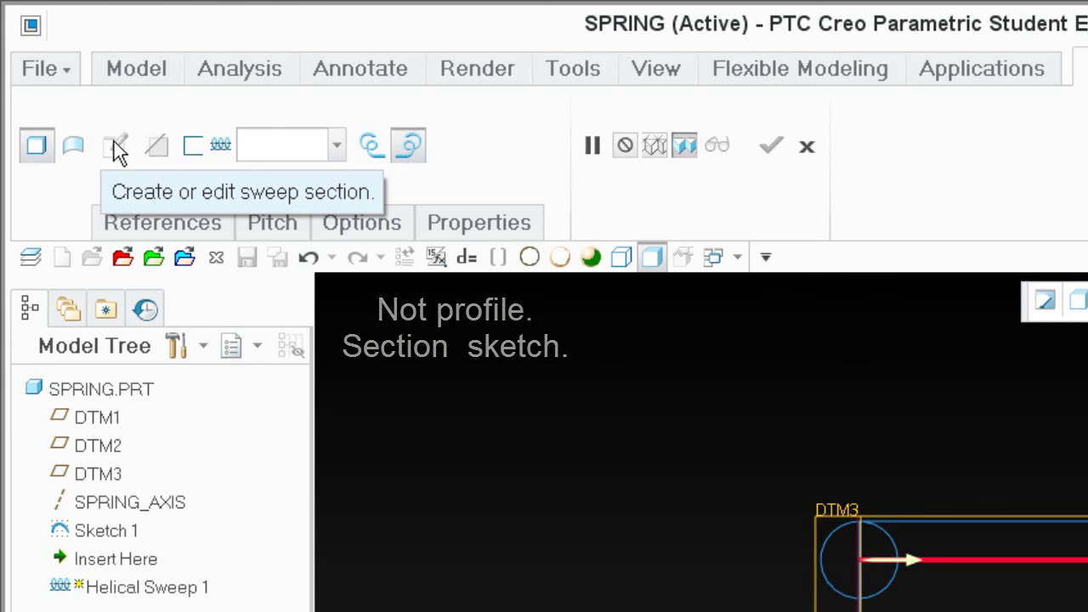
click(213, 226)
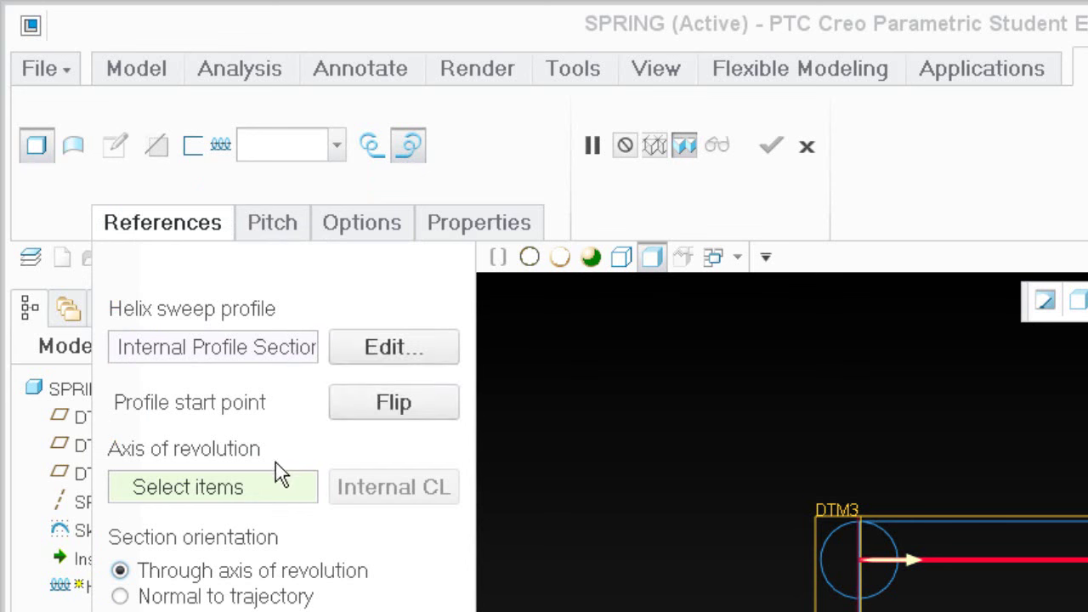
click(164, 226)
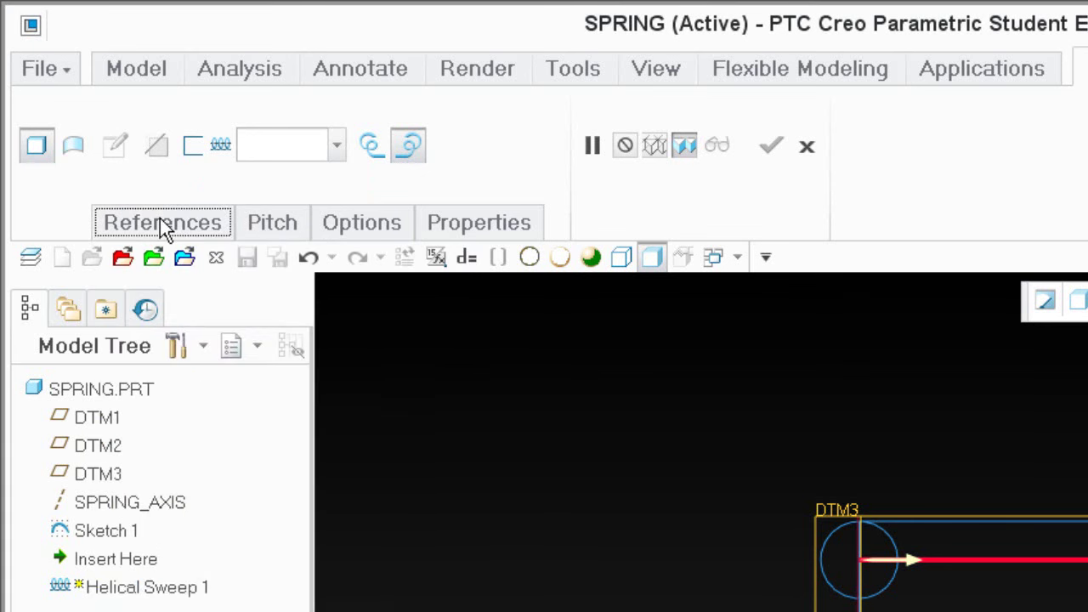
- Set SPRING_AXIS as the helical sweep's axis of revolution and check it in the sweep references
click(176, 509)
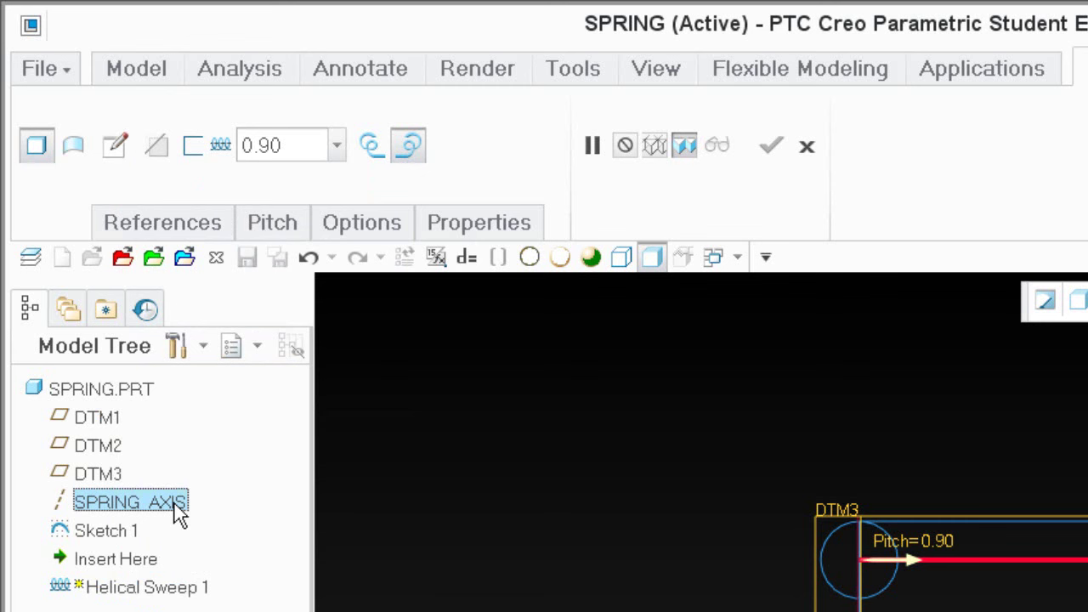
click(163, 222)
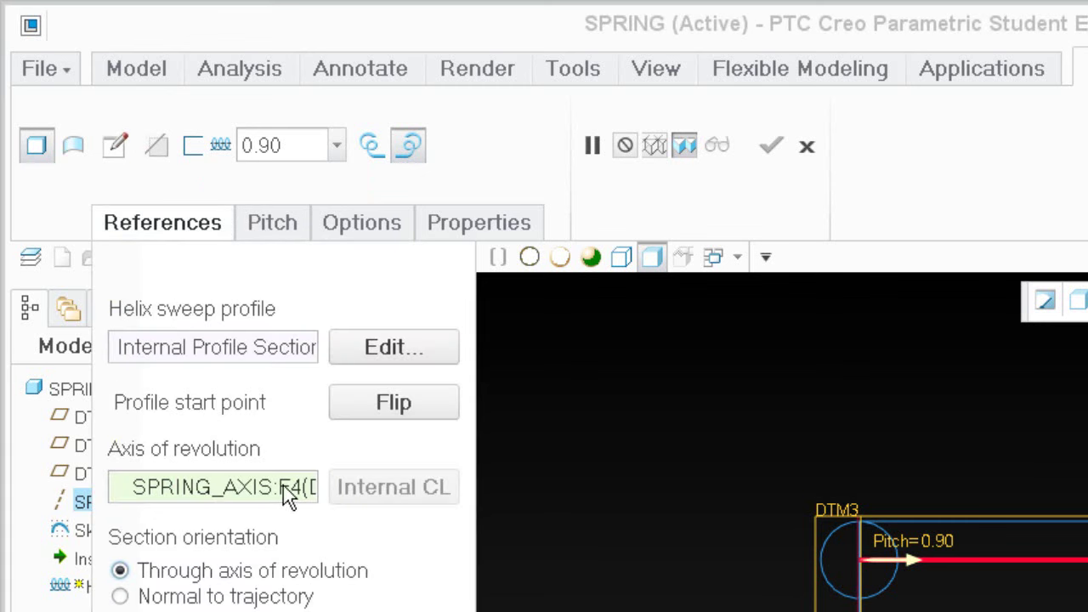
- Open the sweep's section sketch and add the Sketch 1 wire circle at the profile's start as a sketch reference
click(119, 147)
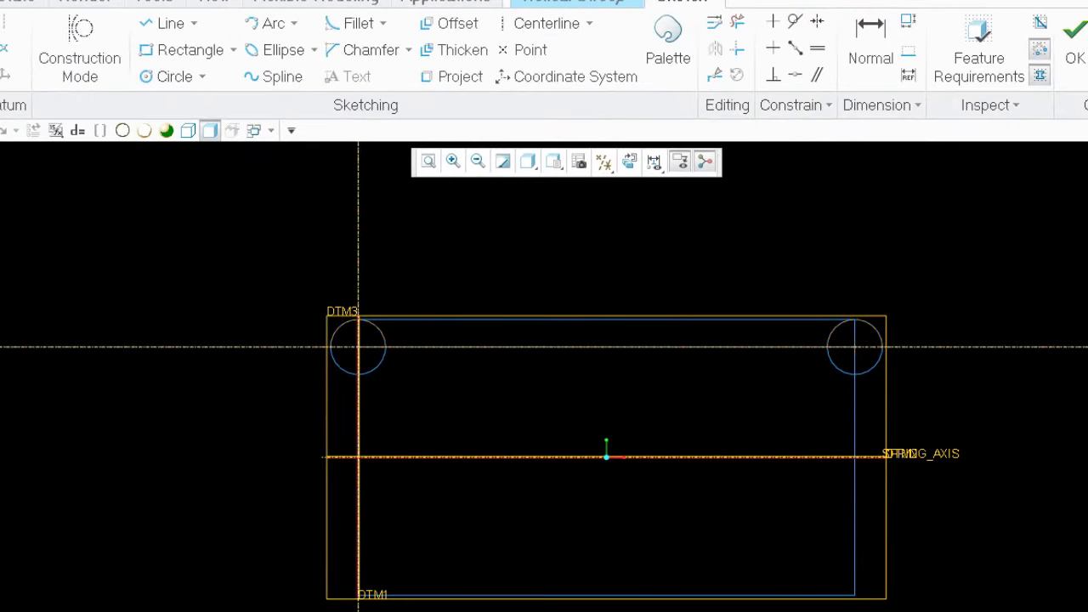
scroll(334, 332, down, 5)
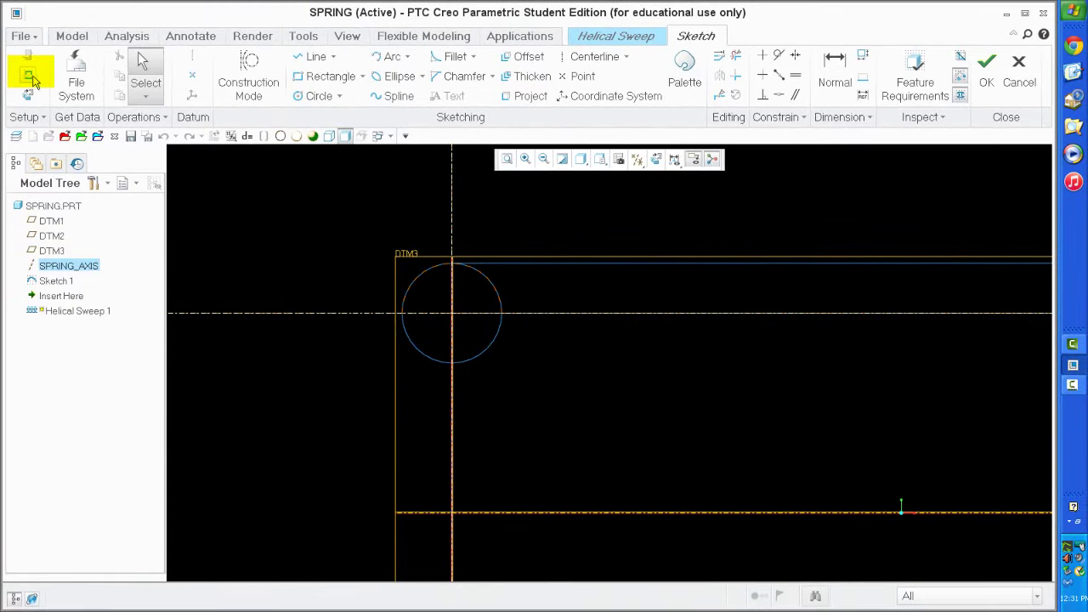
click(31, 77)
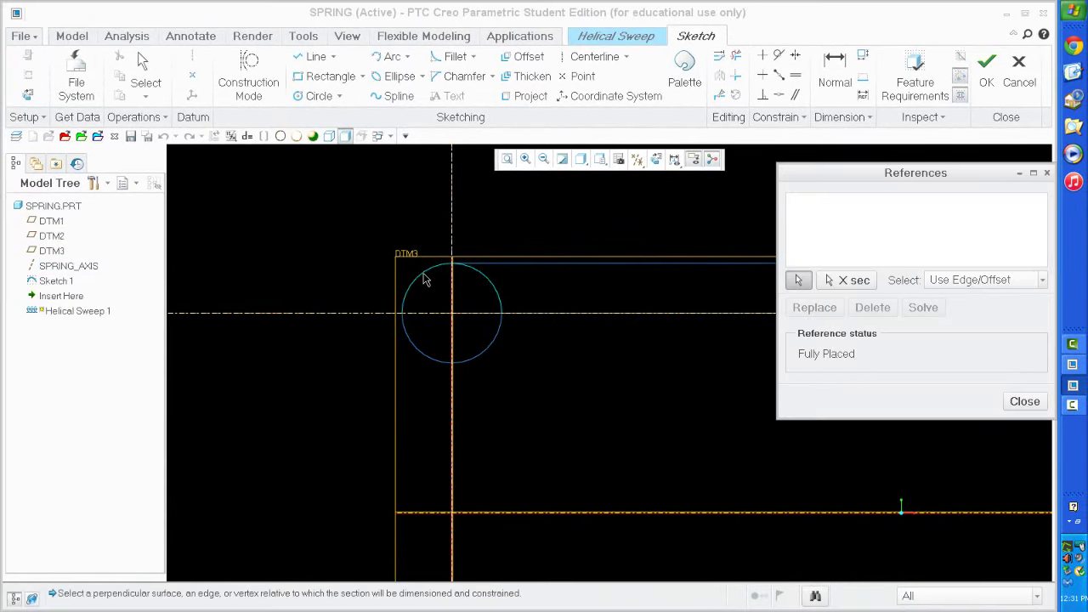
click(425, 280)
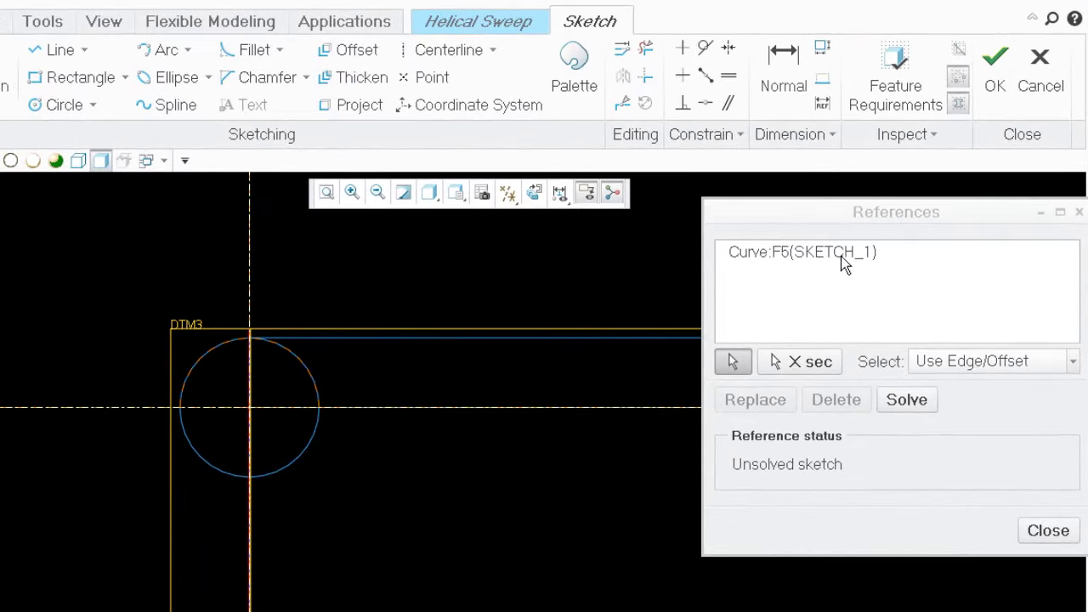
- Draw the section circle centered on the profile's start point, matching the referenced wire circle, and finish the section sketch
click(50, 106)
click(255, 406)
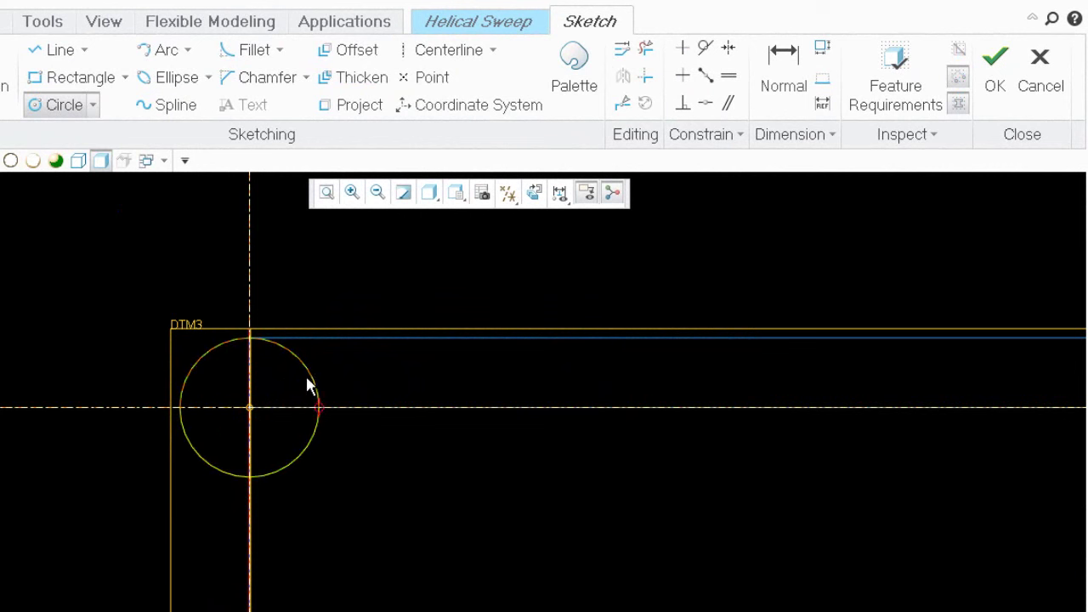
click(309, 387)
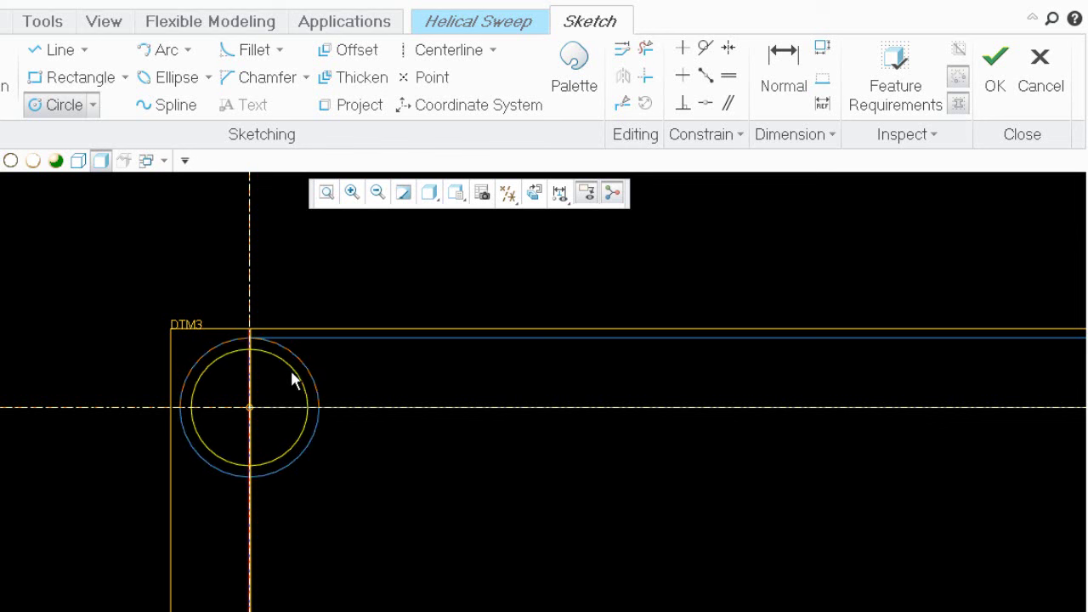
click(306, 387)
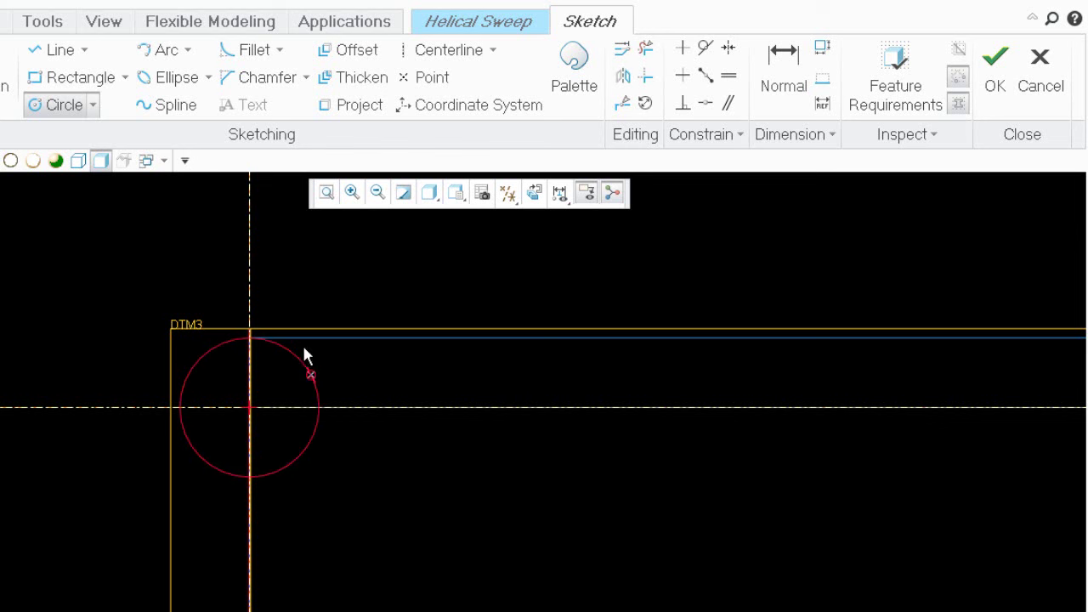
middle_click(300, 260)
scroll(51, 391, down, 2)
scroll(52, 397, down, 1)
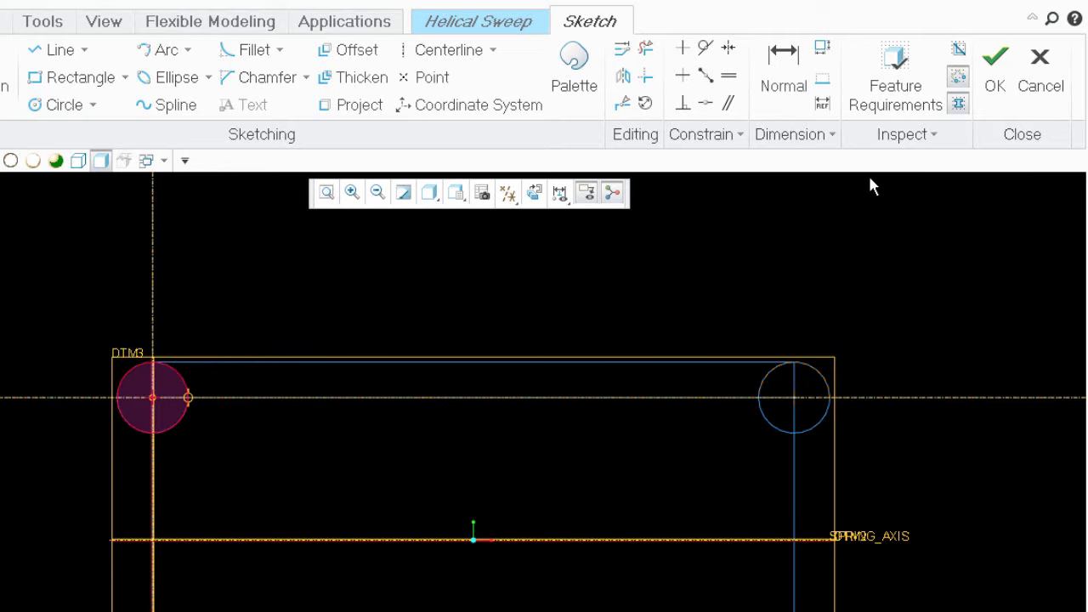
click(995, 64)
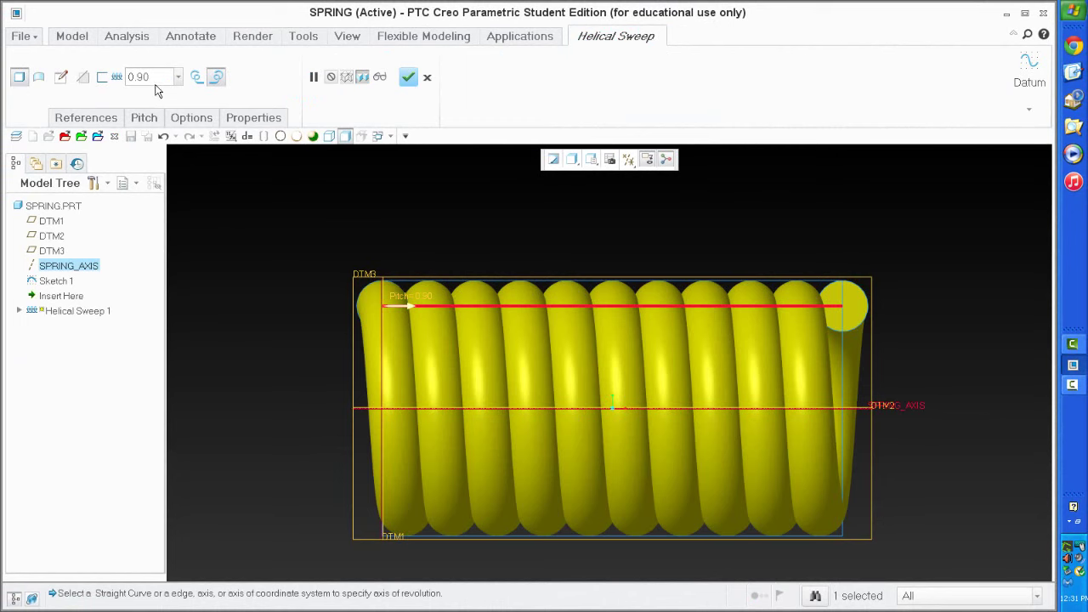
- Set the helical sweep's pitch to 1
drag(158, 76, 130, 76)
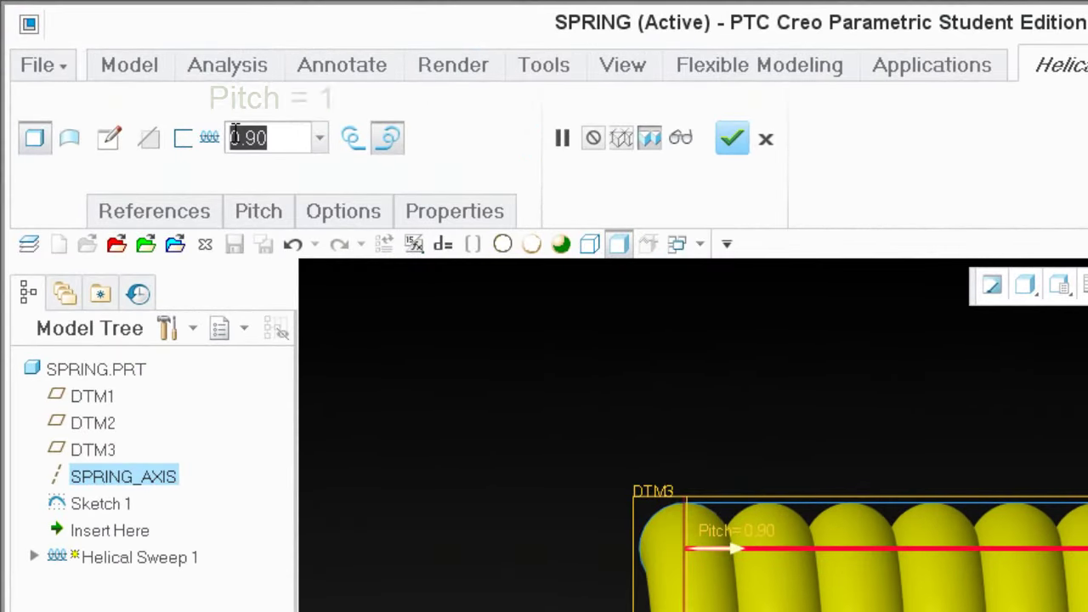
text(1)
key(Return)
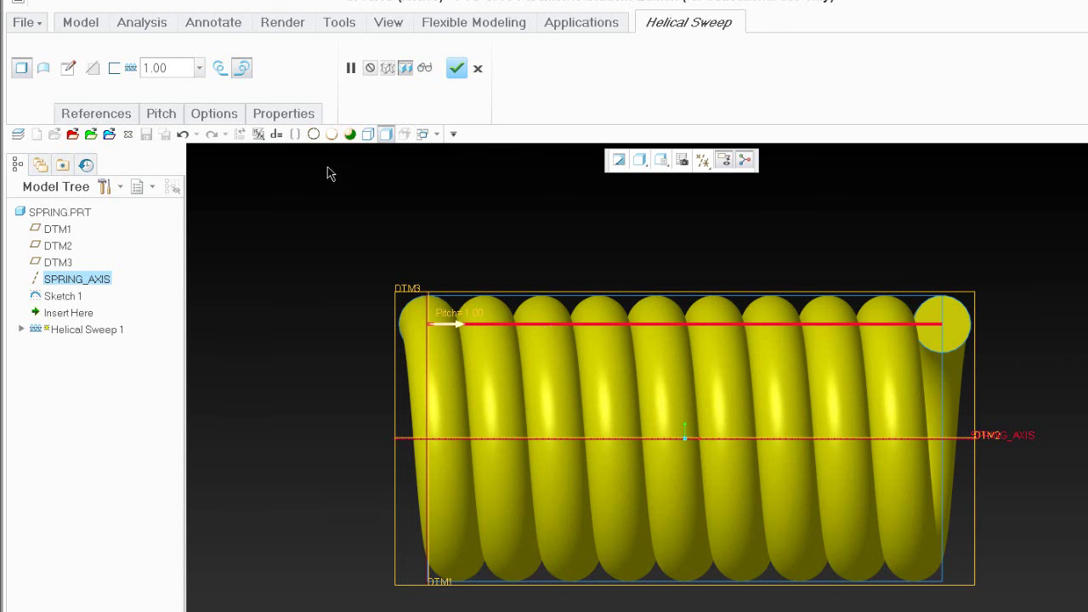
- Add a second pitch entry at the End Point and set its value to 1
click(215, 114)
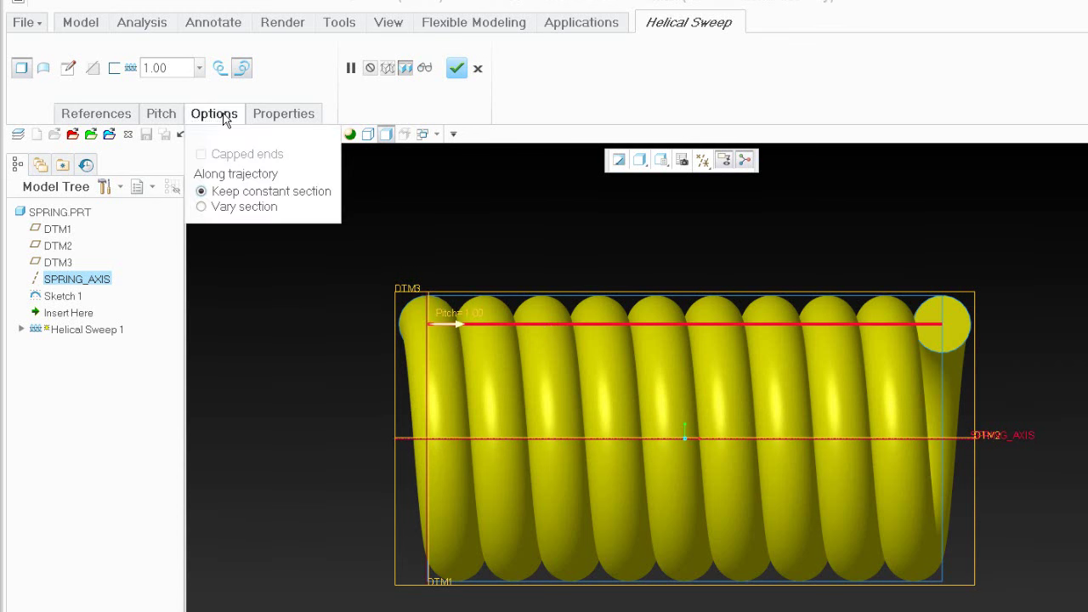
click(161, 116)
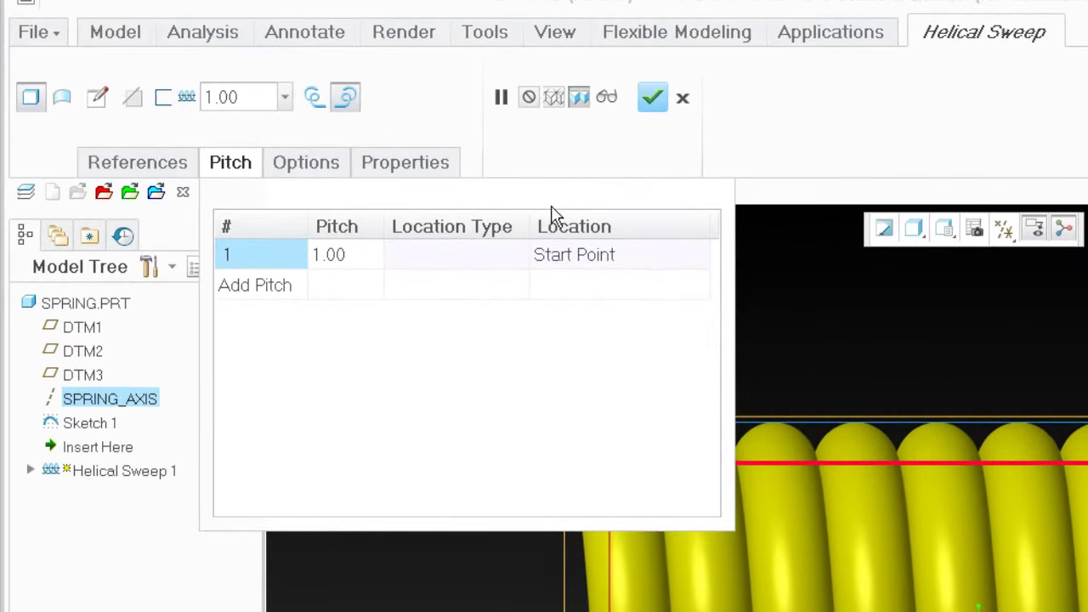
click(348, 285)
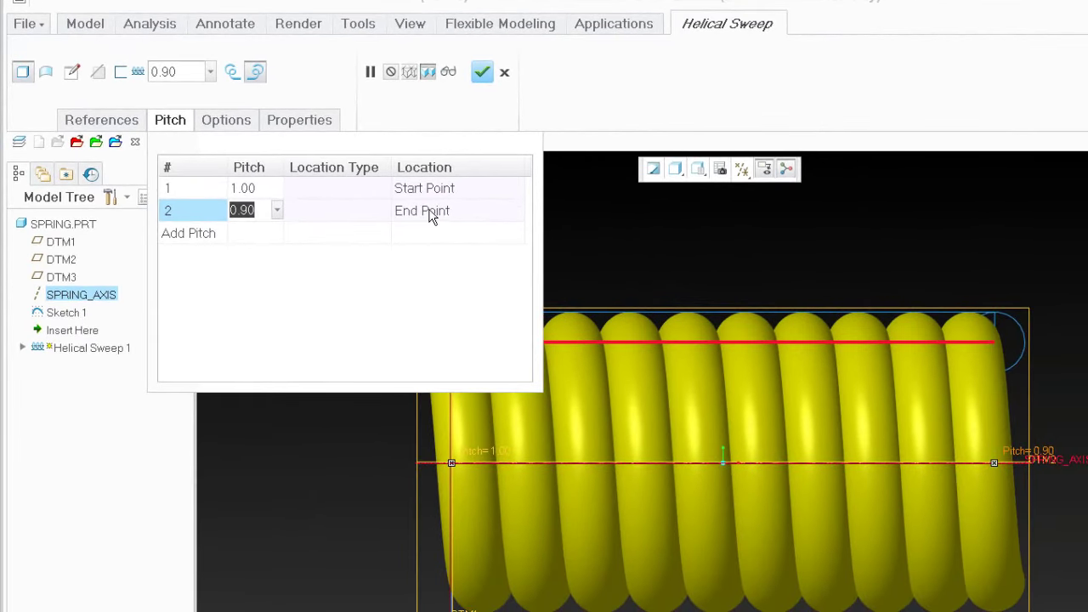
click(263, 214)
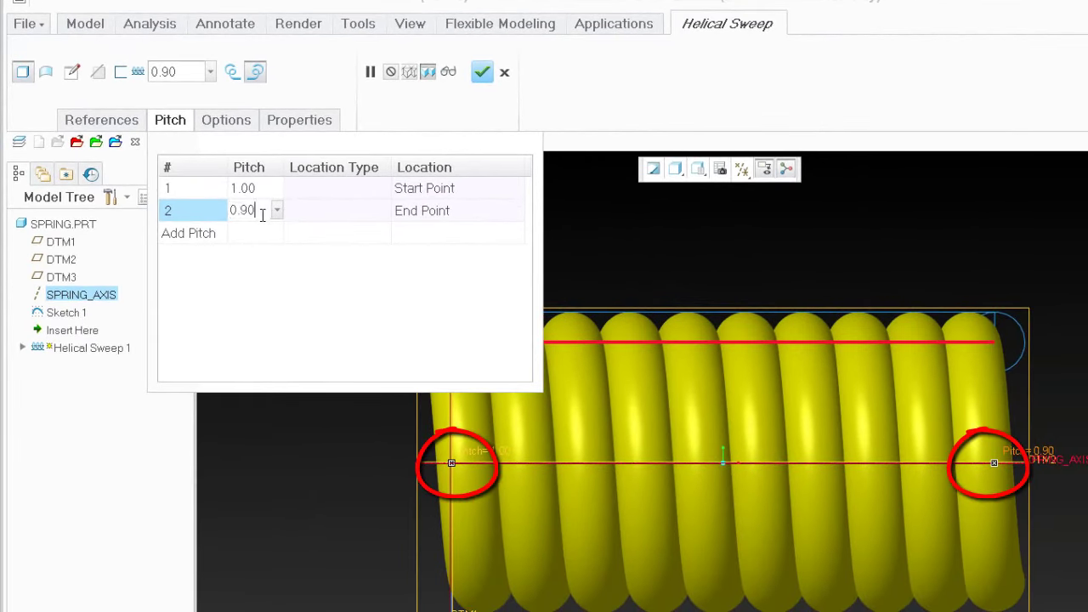
double_click(263, 214)
text(1)
key(Return)
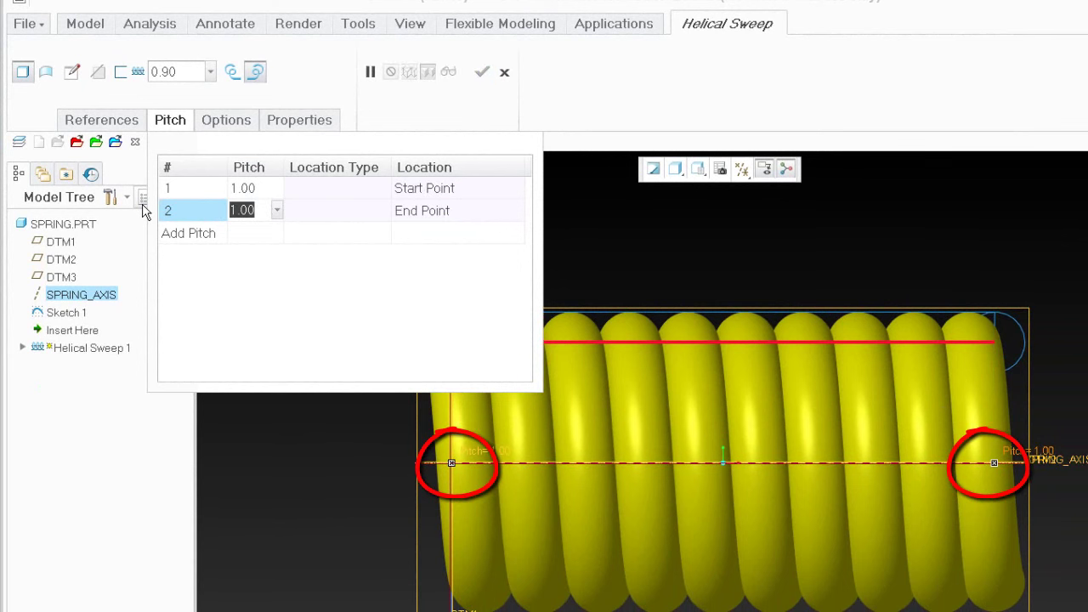
- Set the End Point pitch to 5 to preview a variable-pitch spring
scroll(717, 272, down, 3)
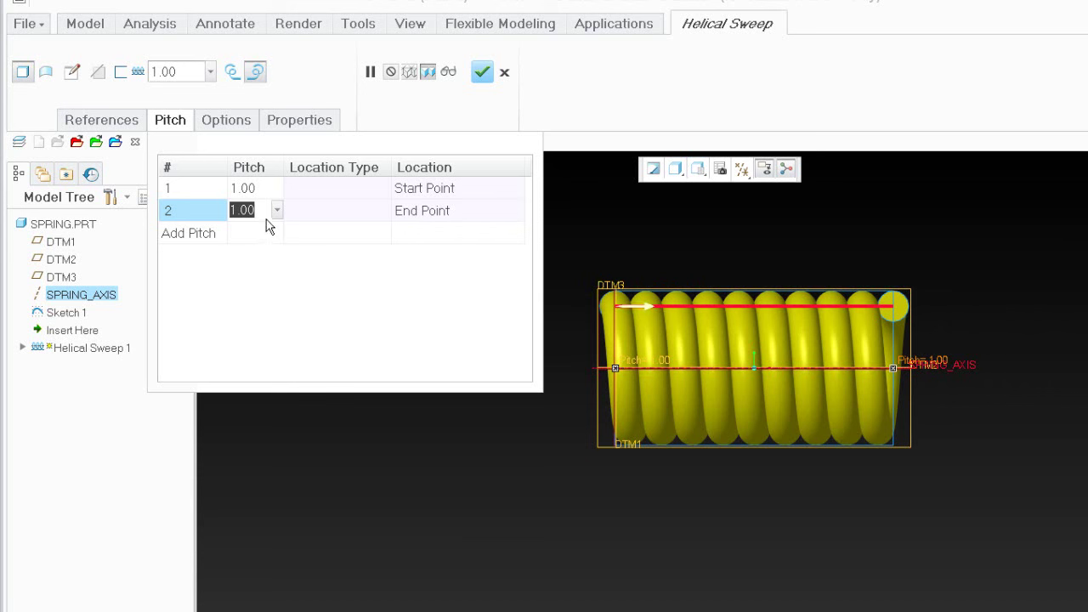
text(5)
key(Return)
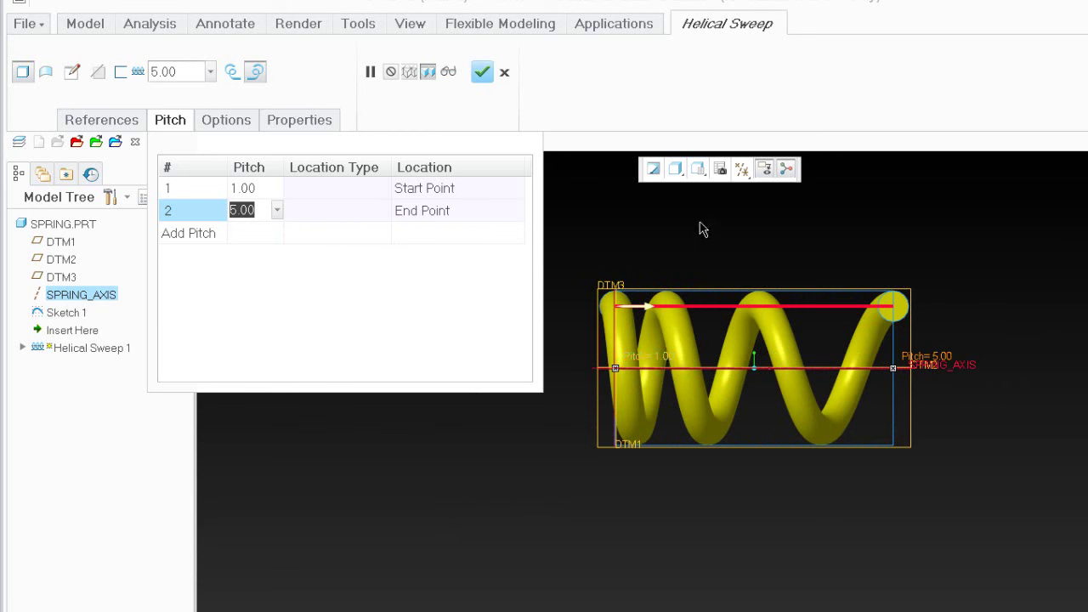
- Show the sweep preview in No Hidden display style and turn off the datum display
click(675, 170)
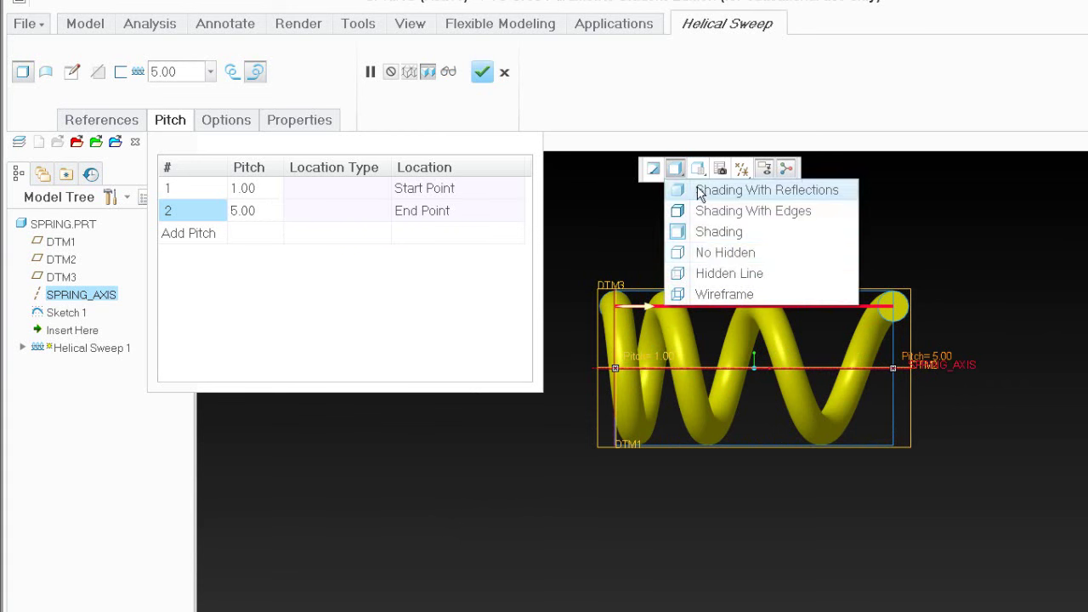
click(718, 252)
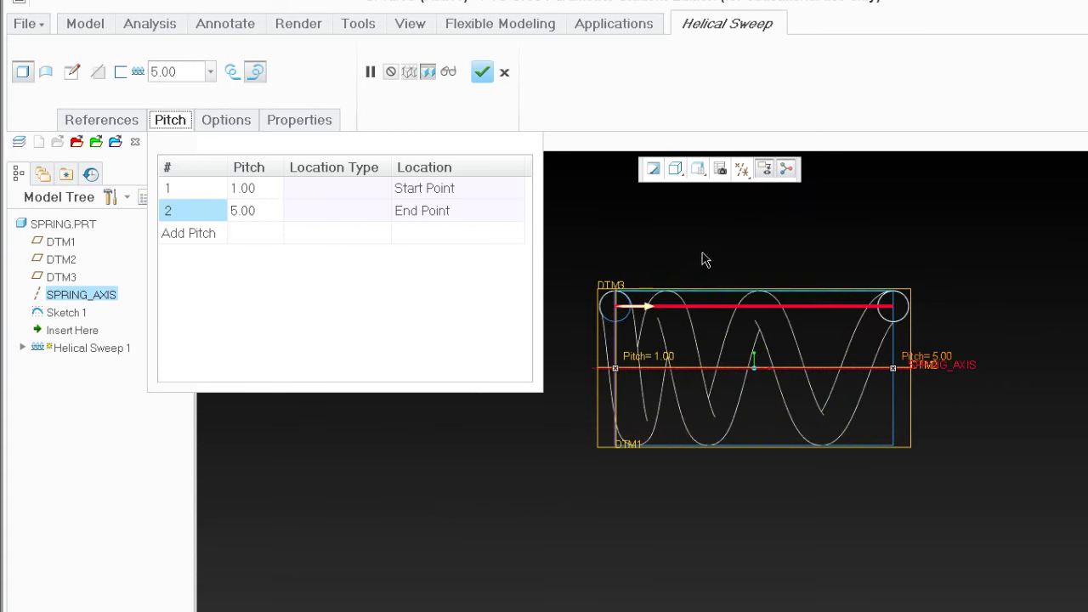
click(742, 170)
click(763, 194)
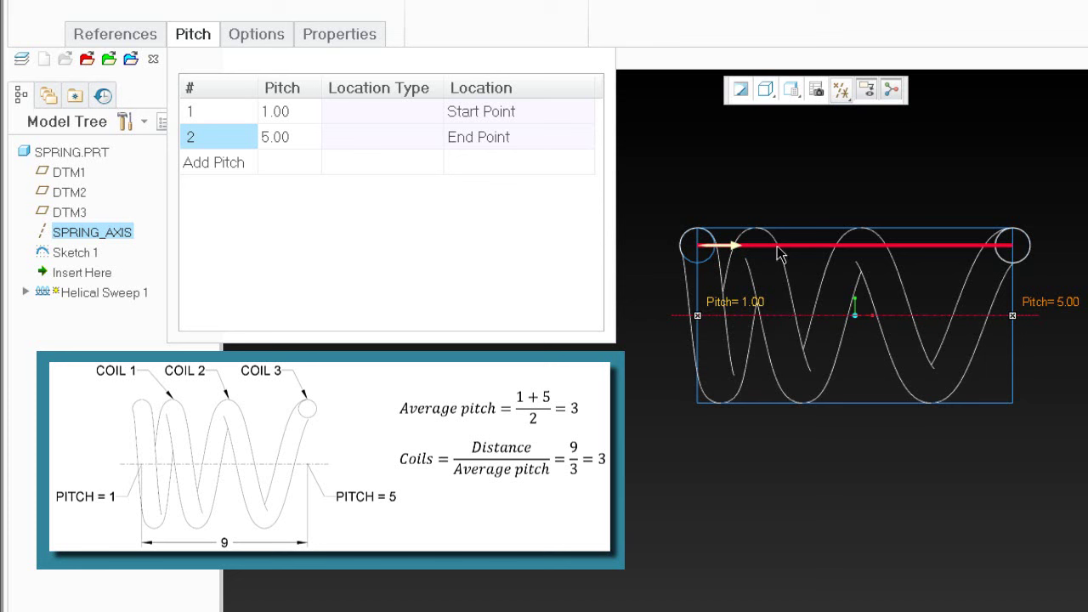
scroll(662, 235, down, 2)
scroll(666, 218, up, 1)
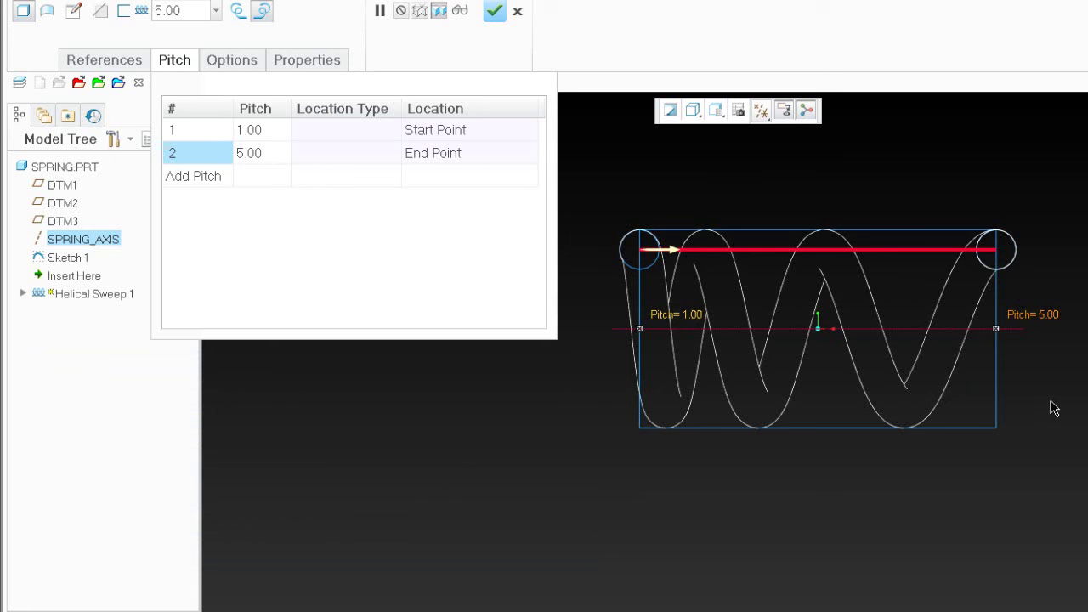
- Switch the display style to Shading and examine the variable-pitch coils from several angles
click(692, 110)
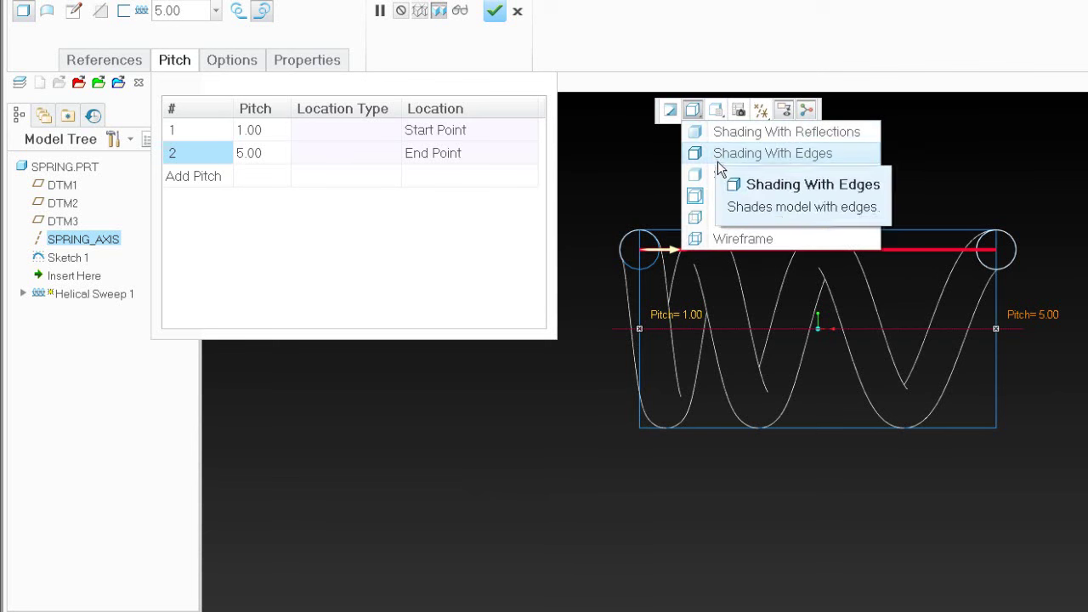
click(726, 176)
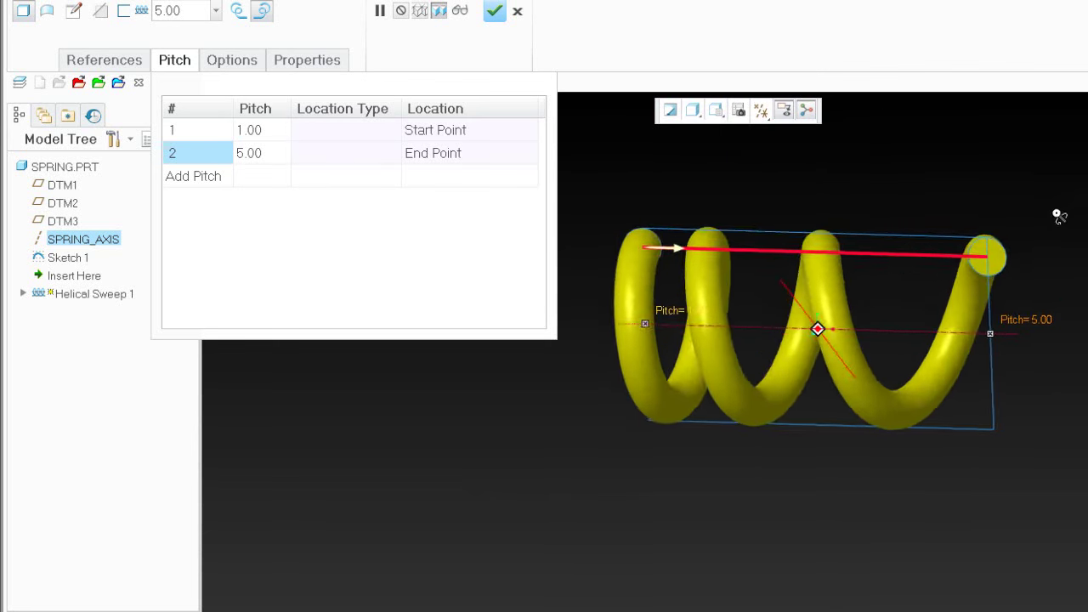
mouse_move(1059, 217)
middle_down()
mouse_move(1054, 230)
mouse_move(1077, 207)
middle_up()
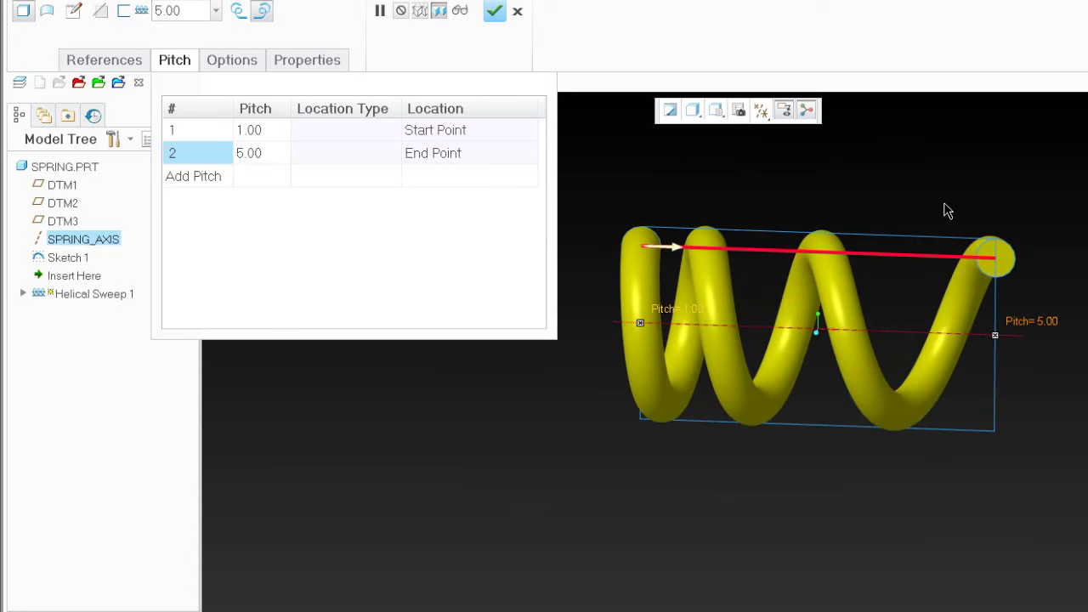
mouse_move(1059, 272)
middle_down()
mouse_move(1078, 320)
mouse_move(1071, 341)
middle_up()
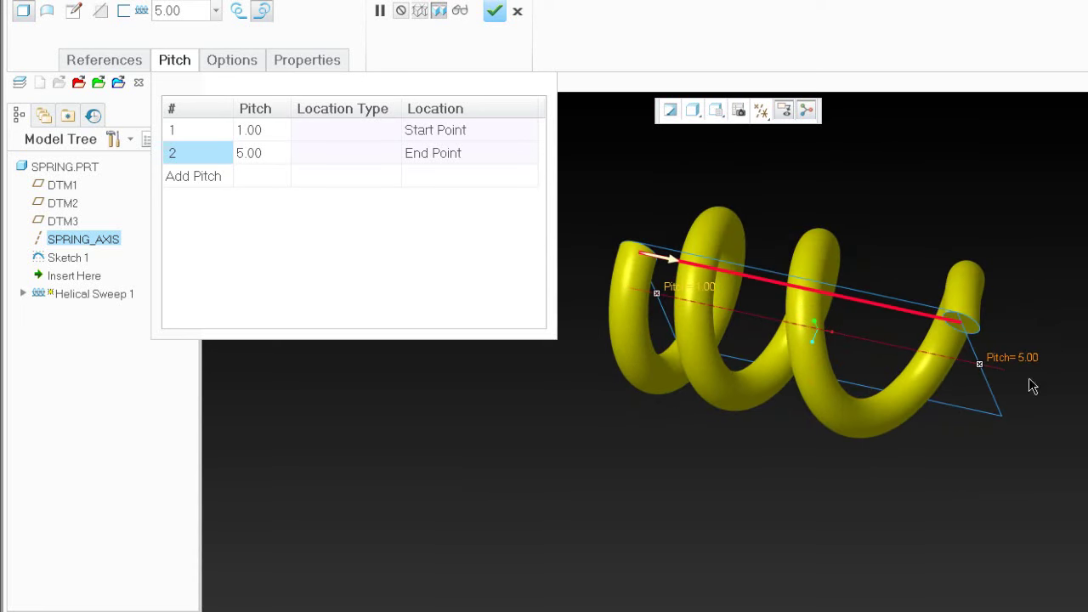
mouse_move(893, 459)
middle_down()
mouse_move(919, 392)
mouse_move(898, 444)
middle_up()
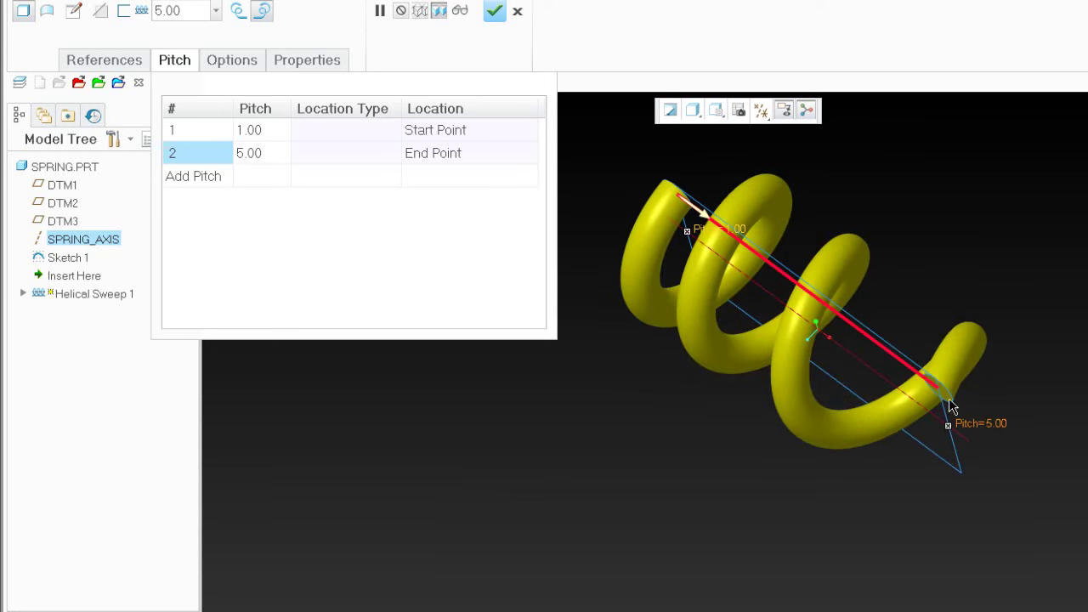
middle_drag(884, 223, 888, 296)
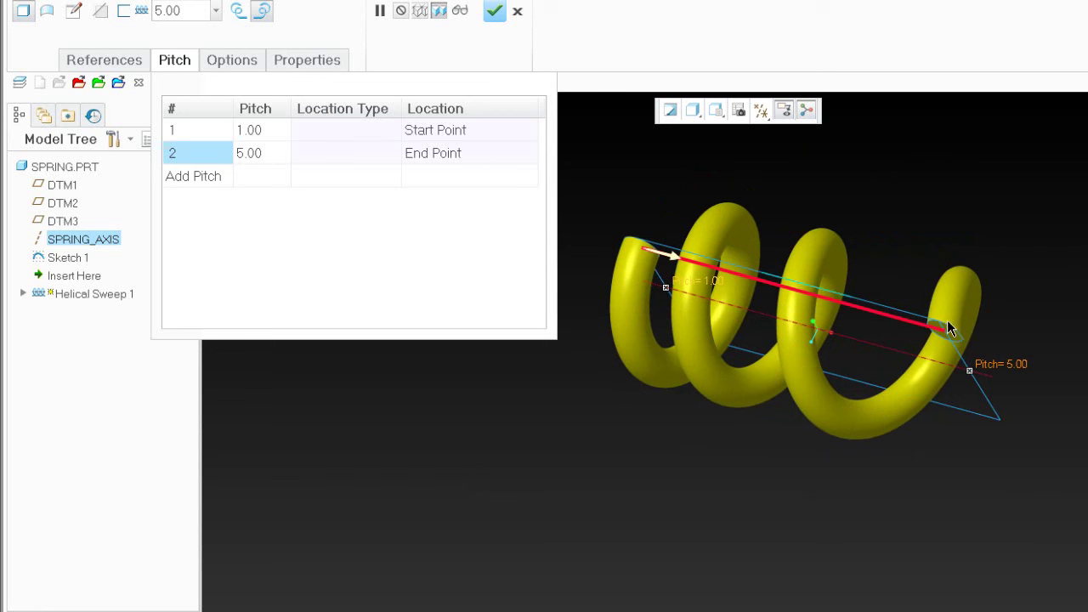
middle_drag(941, 469, 950, 435)
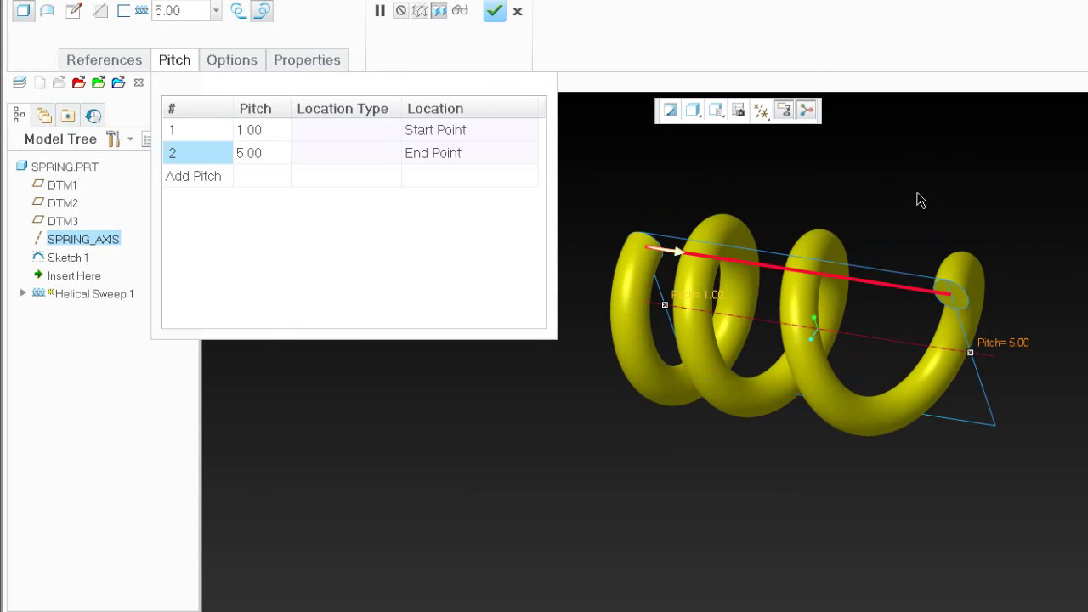
- Set the End Point pitch back to 1
click(280, 155)
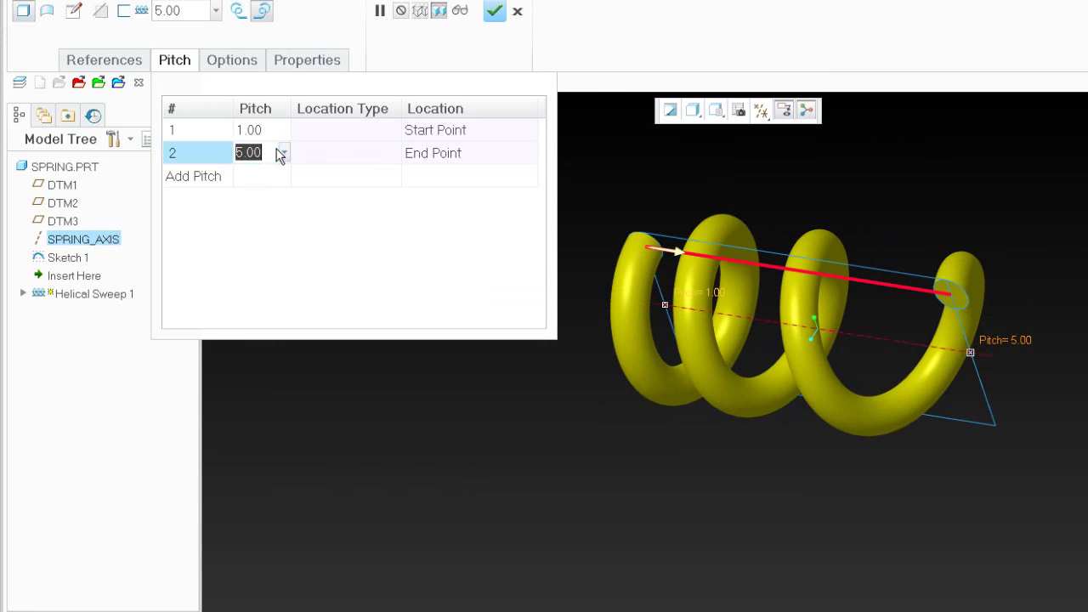
text(1)
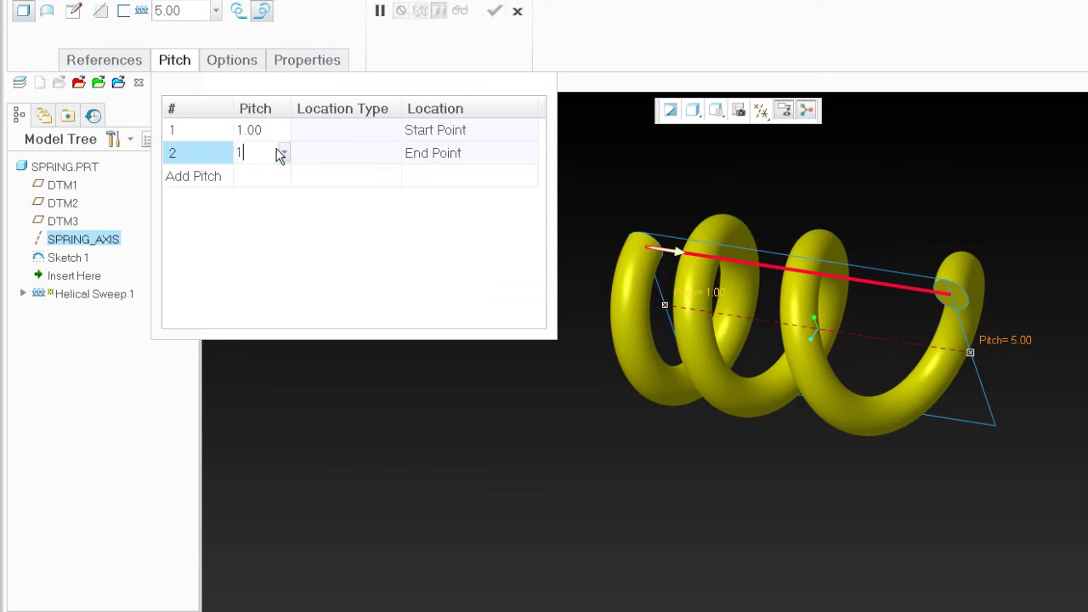
key(Return)
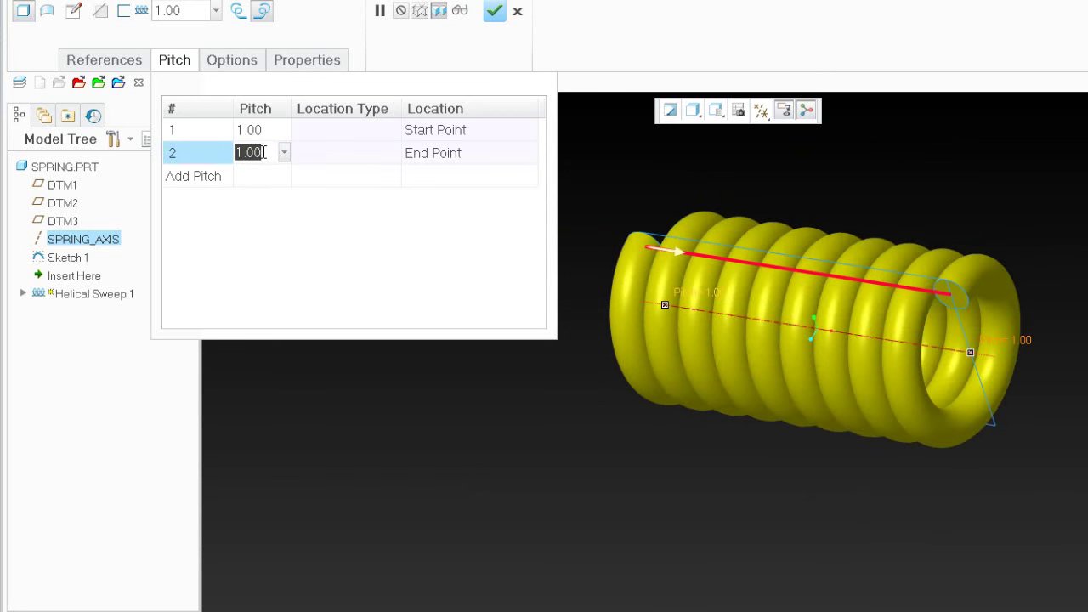
- Add a third pitch point to the helical sweep with pitch 1, located by value at 1
click(276, 179)
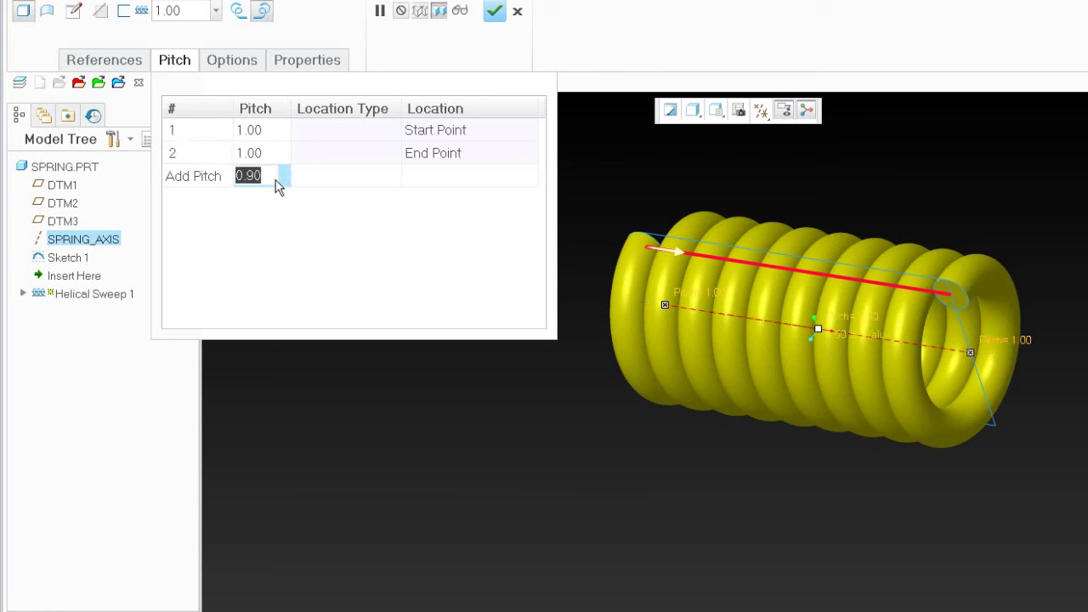
text(0.9)
key(Return)
text(1)
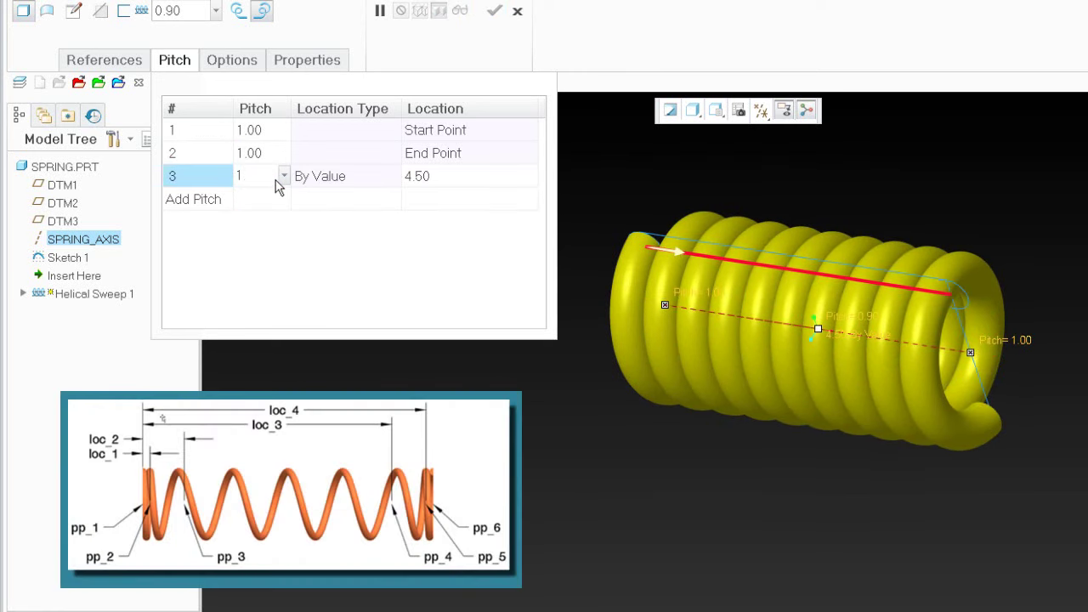
key(Return)
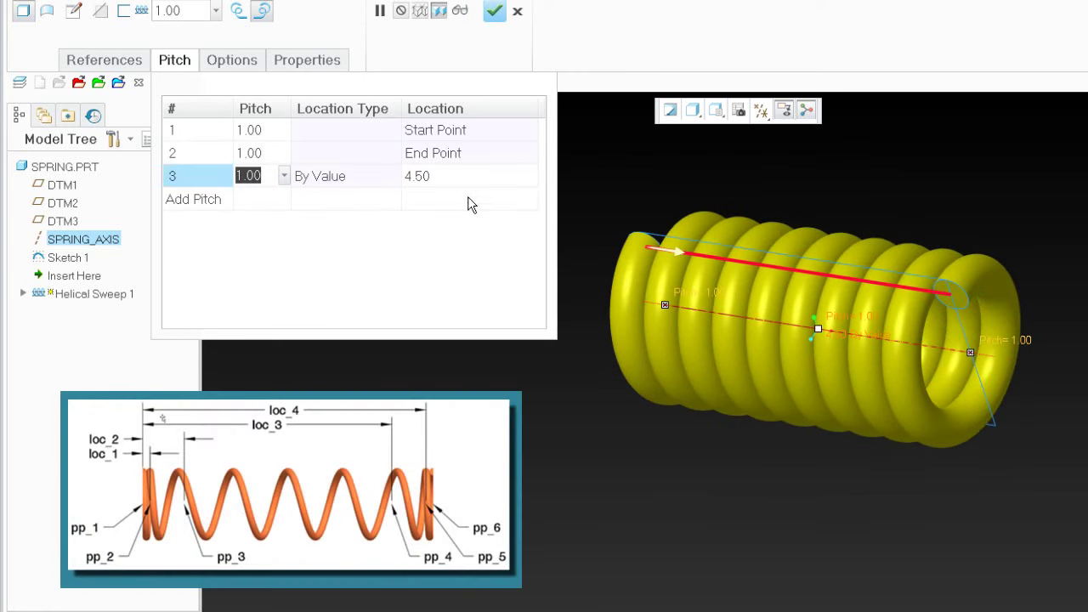
click(427, 183)
click(435, 179)
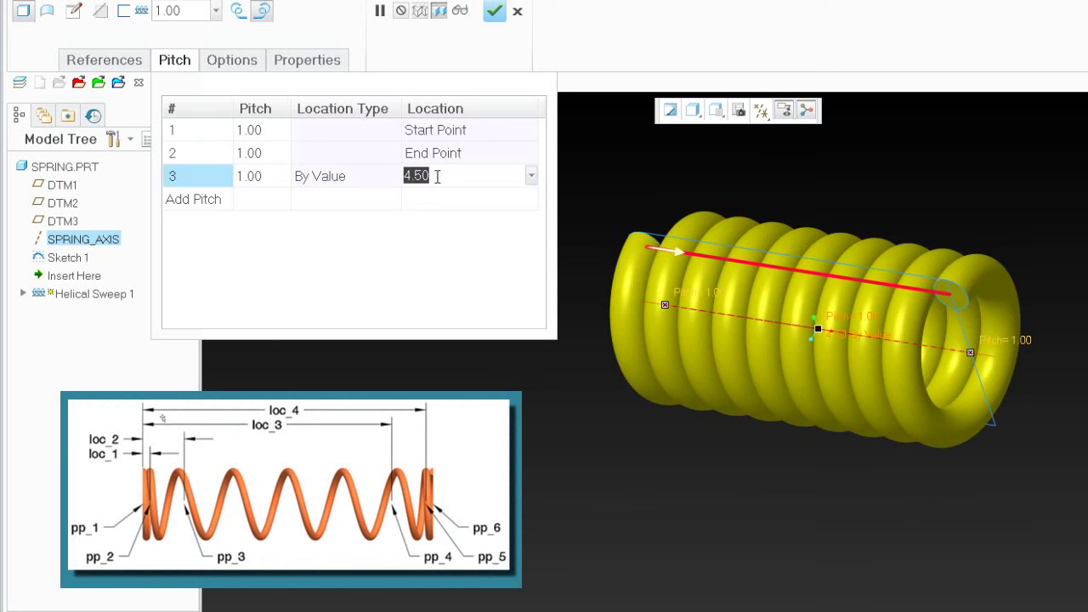
text(1)
key(Return)
mouse_move(745, 448)
middle_down()
mouse_move(716, 440)
mouse_move(758, 379)
mouse_move(685, 387)
middle_up()
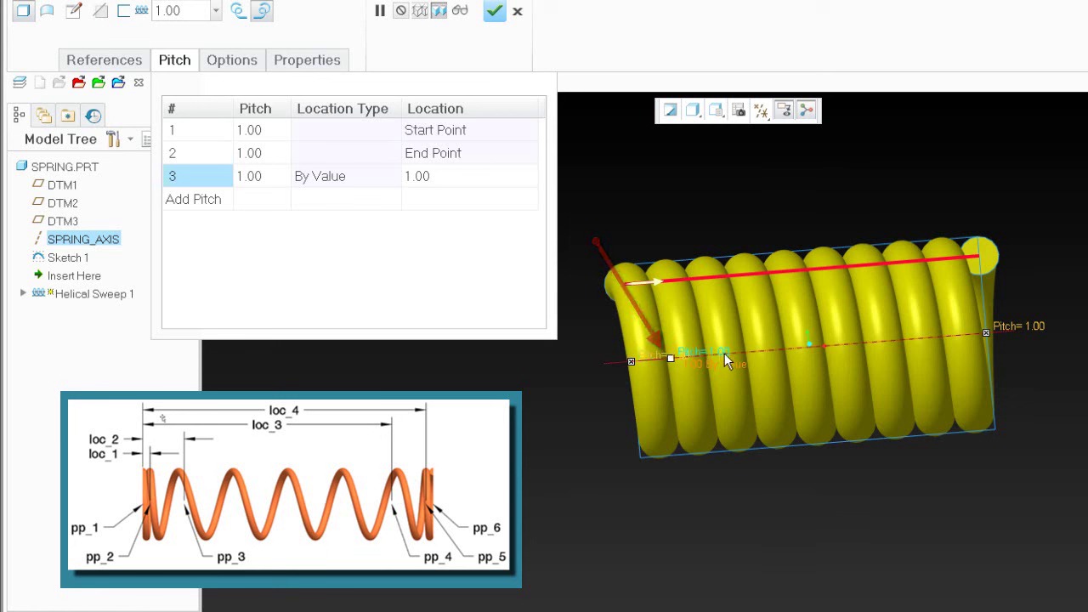
- Add a fourth pitch point with pitch 1, located by value at 2.5
click(280, 201)
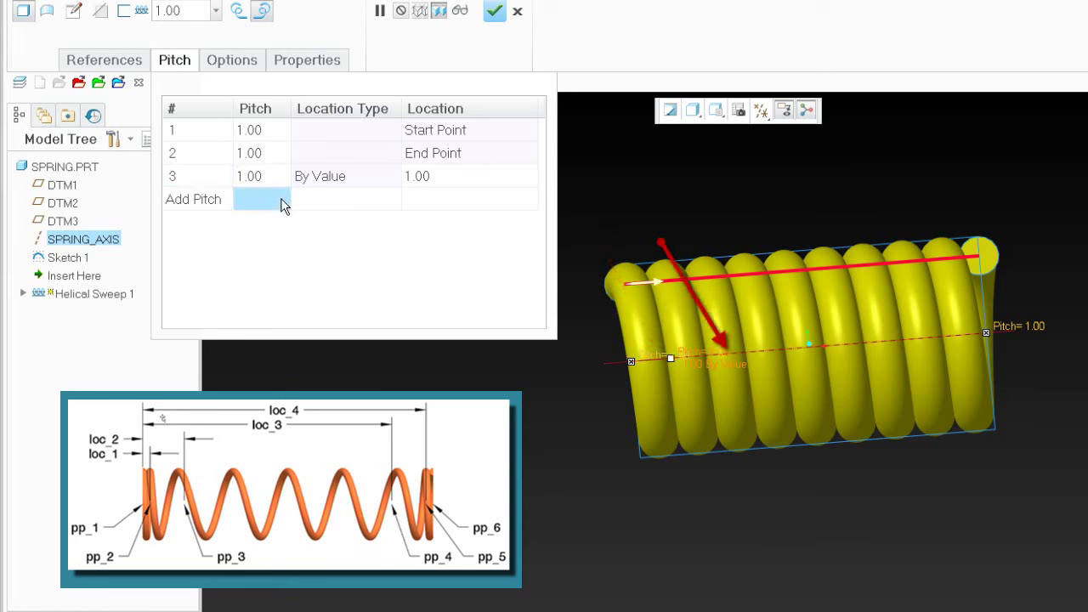
click(282, 202)
text(1)
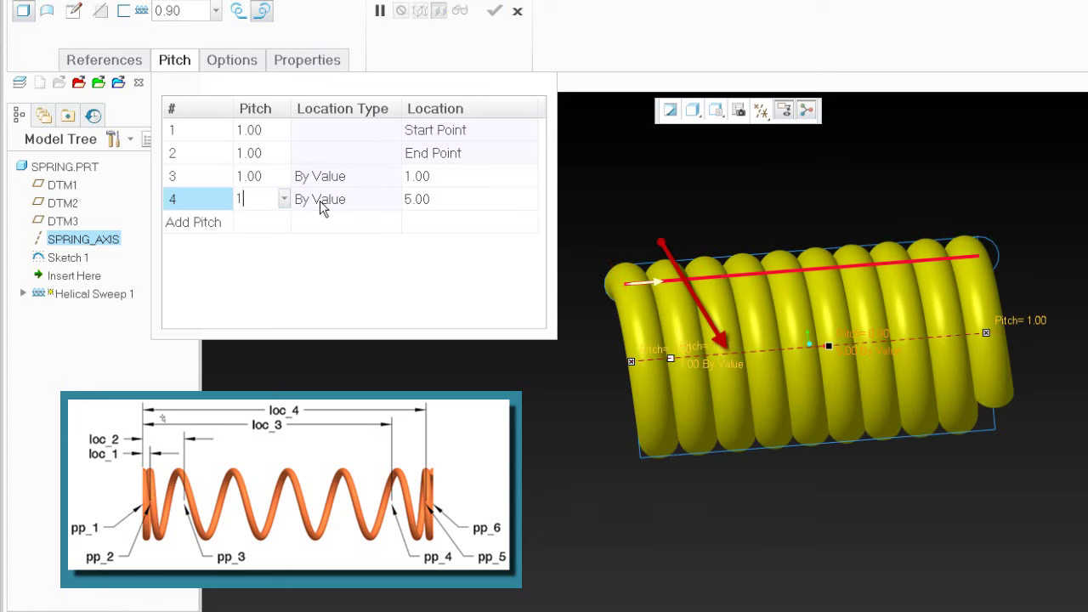
click(450, 205)
click(448, 201)
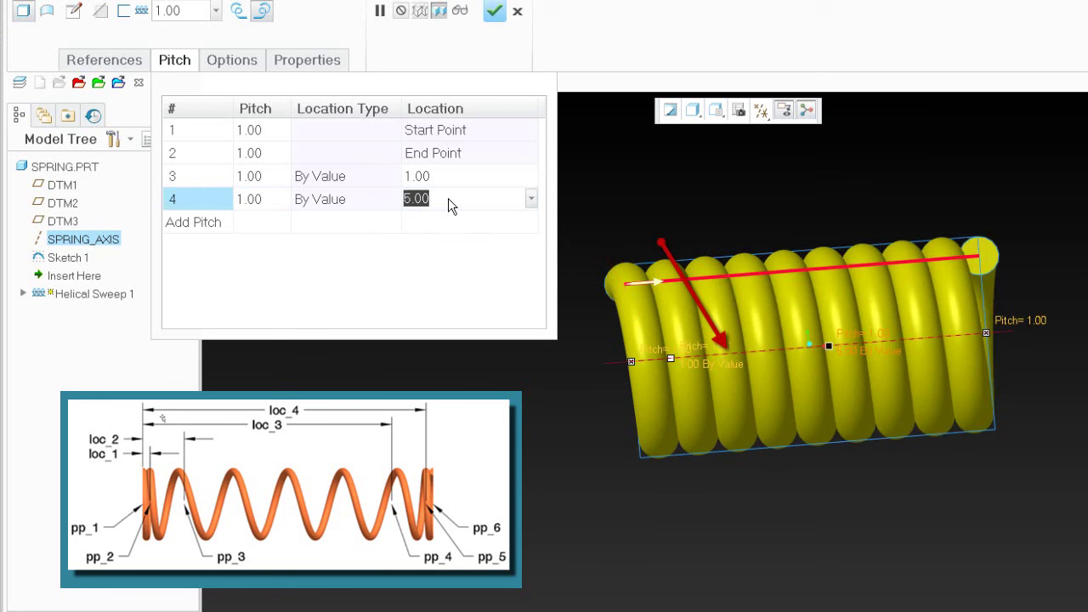
text(2.5)
key(Return)
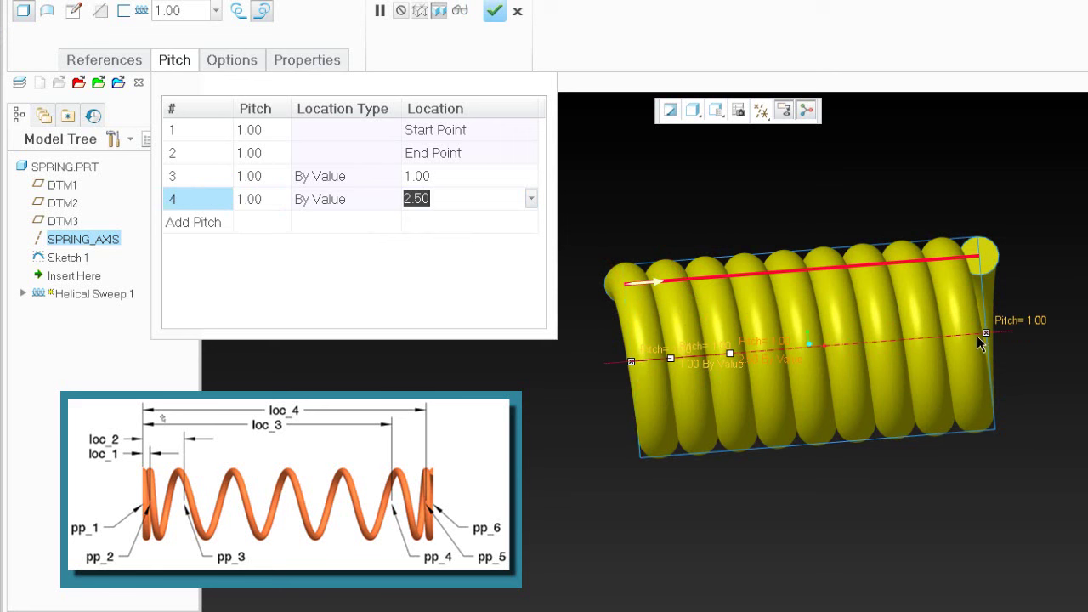
- Add a fifth pitch point with pitch 1, keeping its default location
click(269, 219)
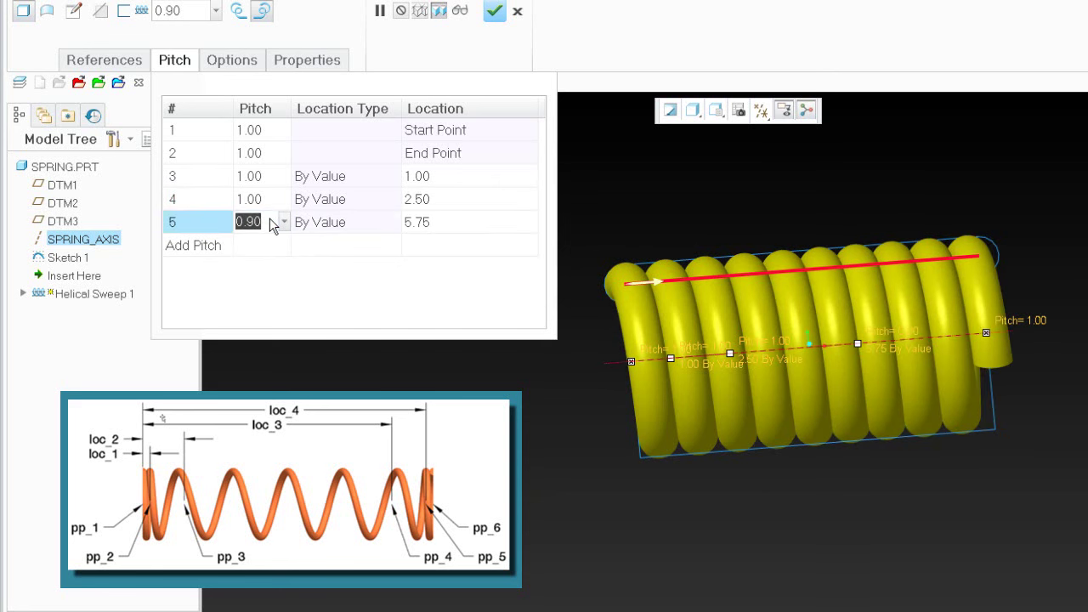
text(1)
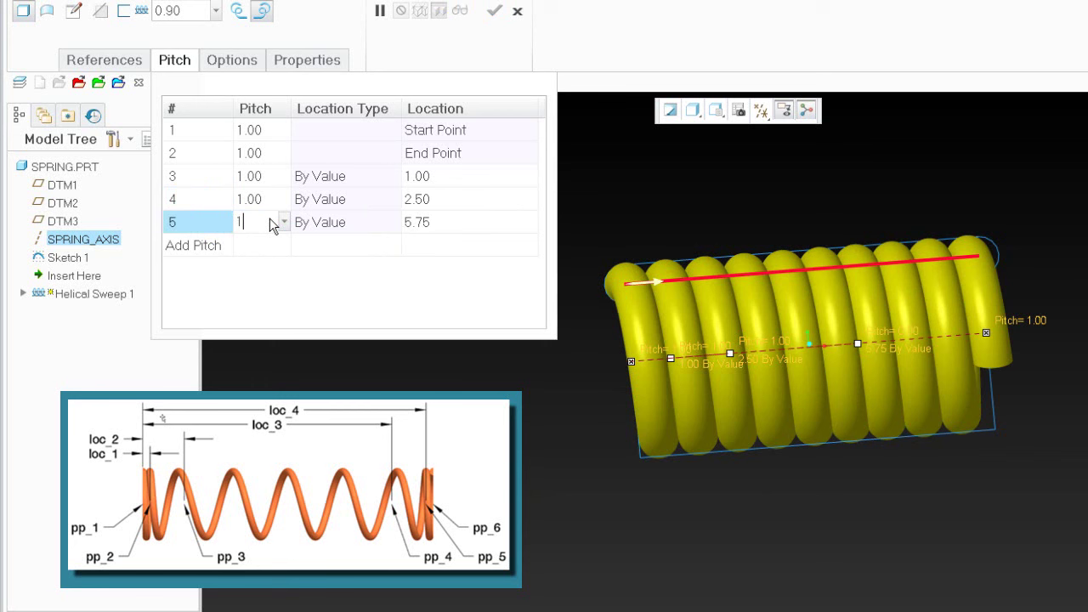
key(Return)
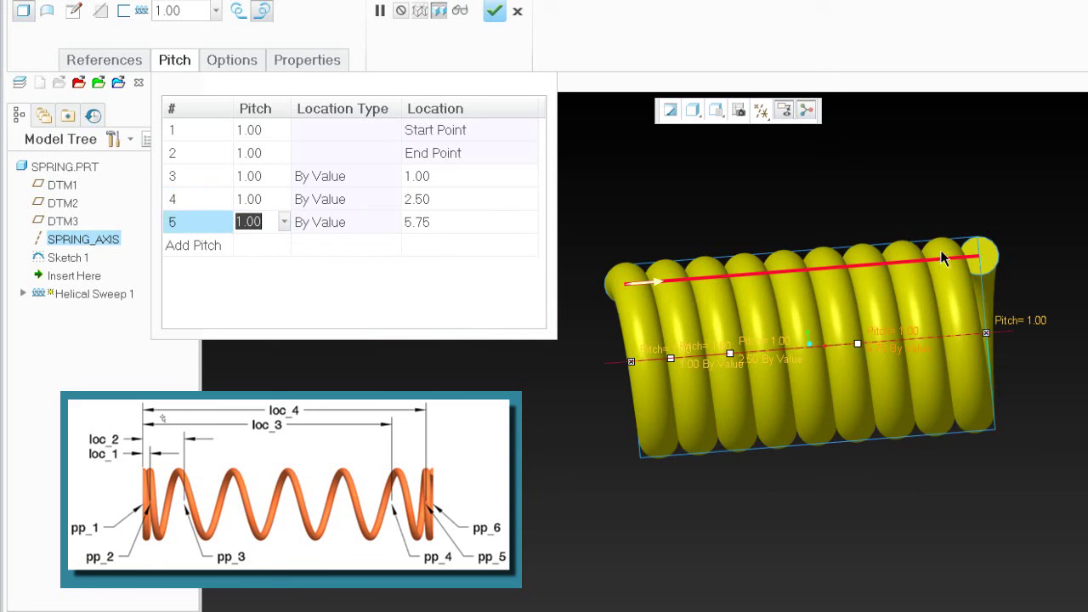
- Add a sixth pitch point with pitch 1, located by value at 8
click(258, 244)
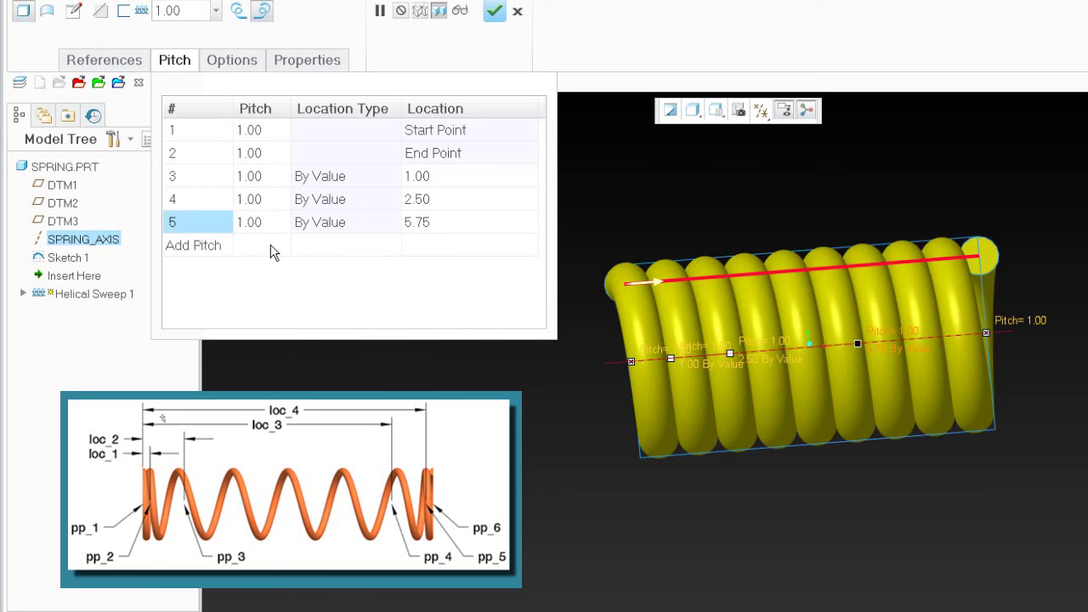
click(270, 248)
text(8)
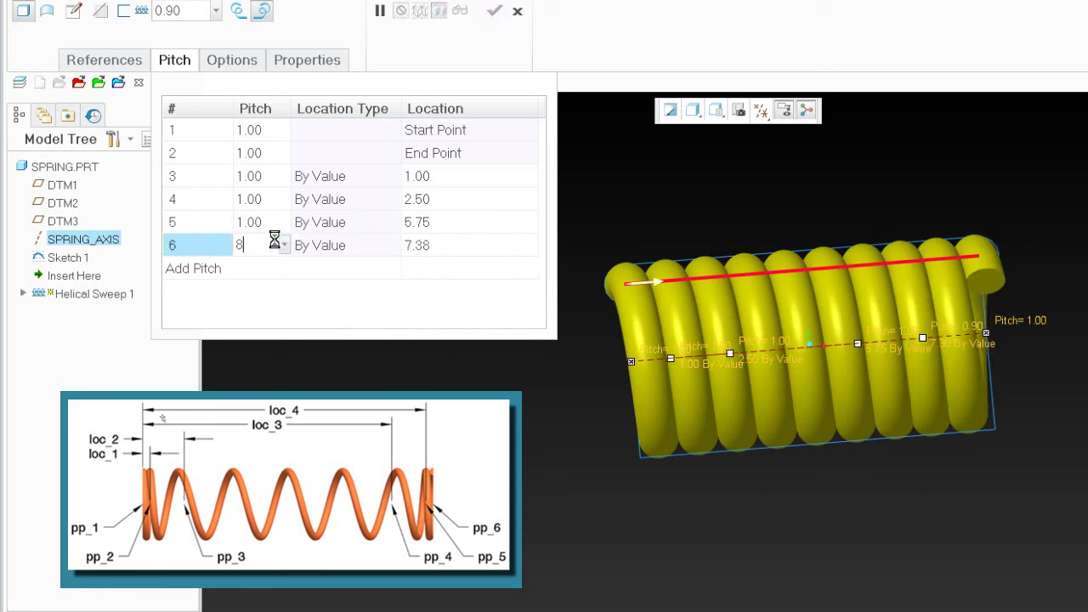
key(Return)
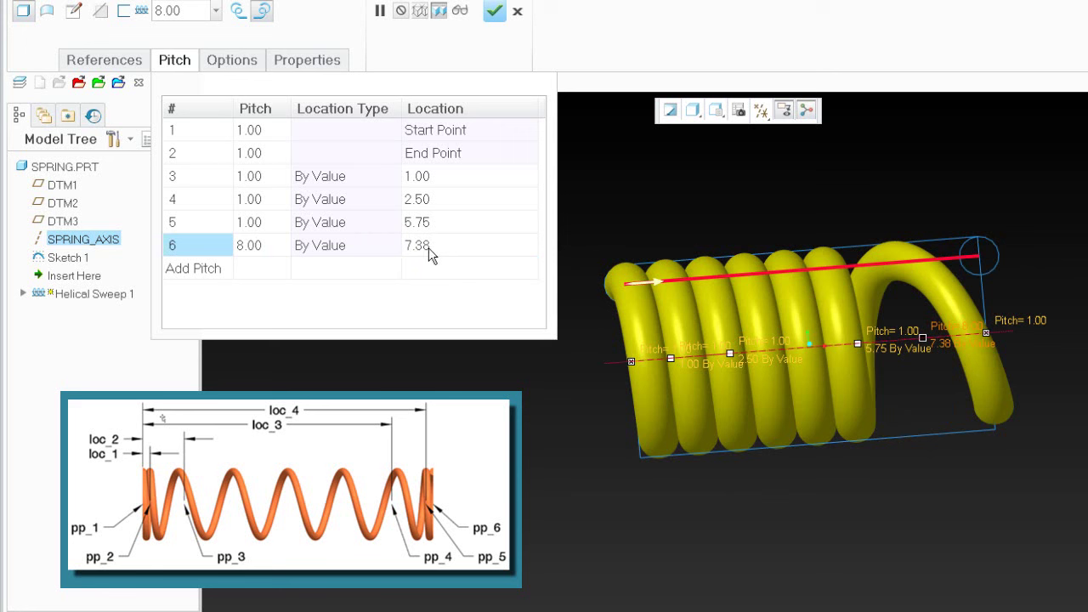
click(260, 248)
text(1)
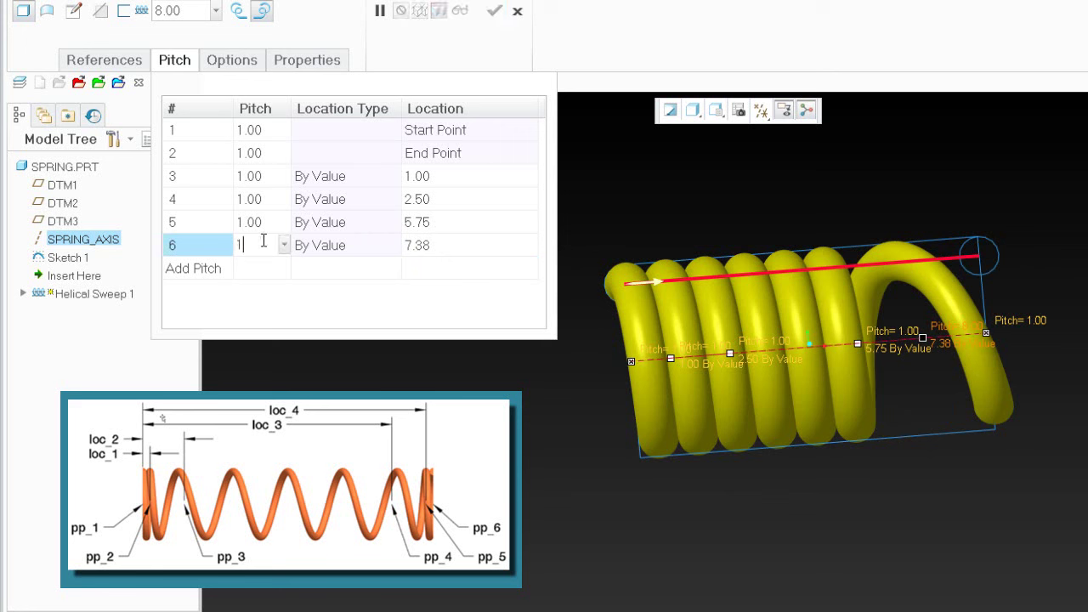
key(Return)
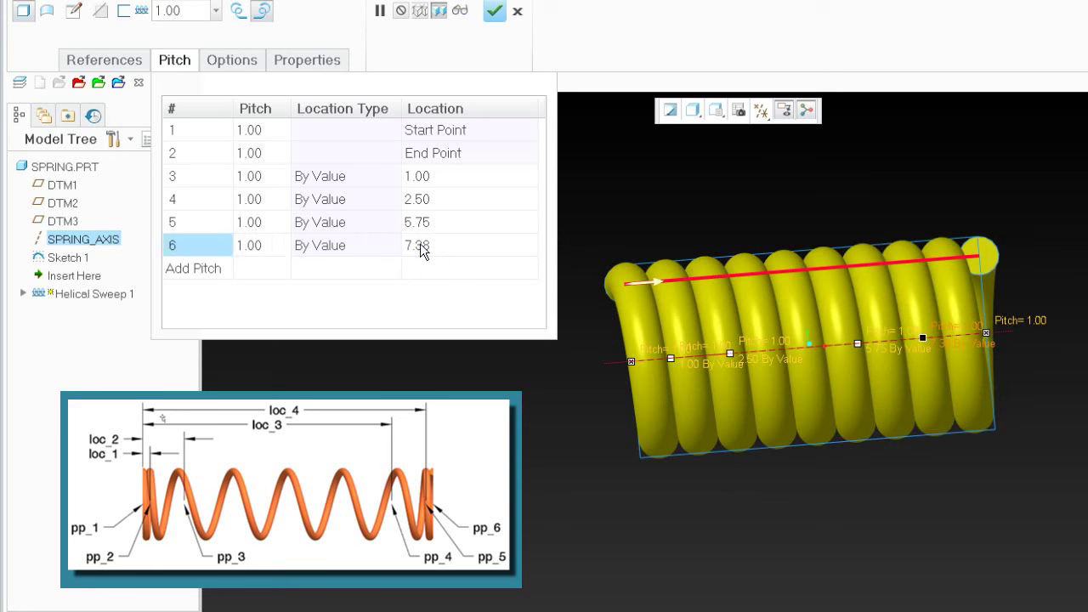
click(429, 253)
text(8)
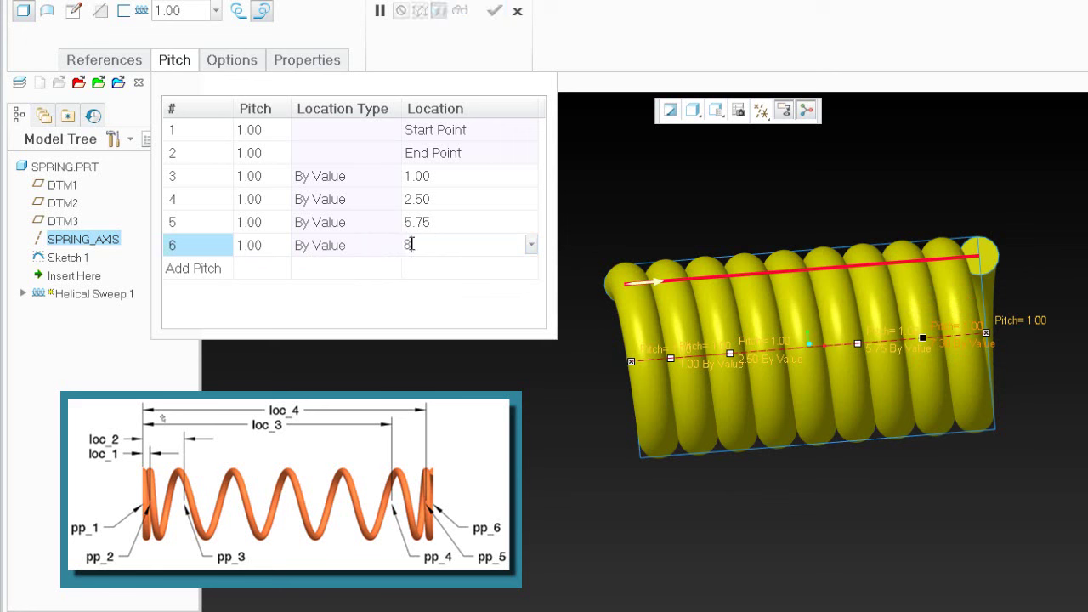
key(Return)
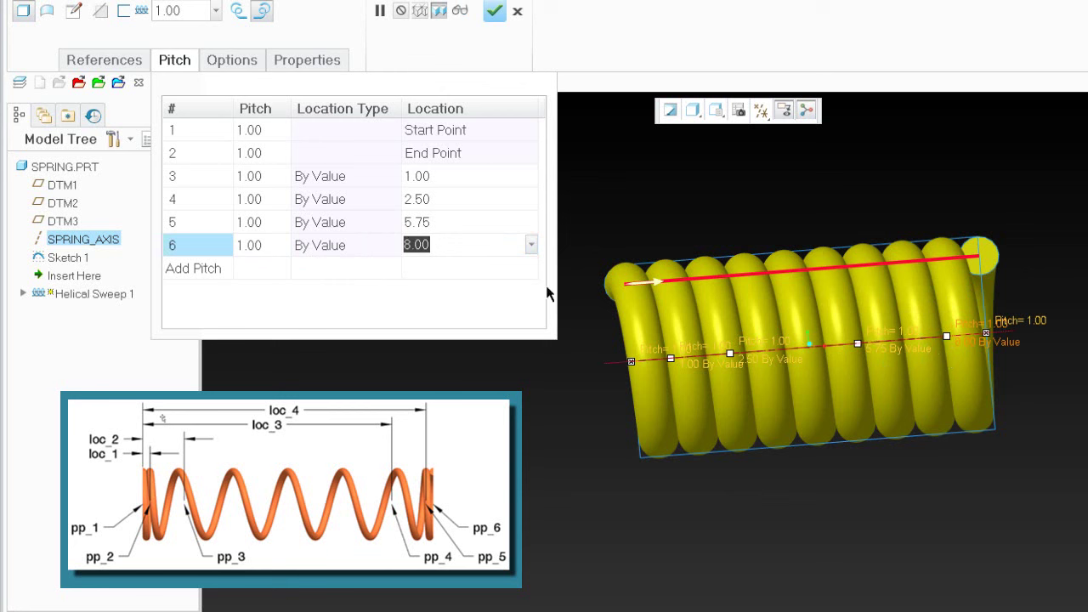
- Move the fifth pitch point to location 6.5 and complete the helical sweep
click(428, 222)
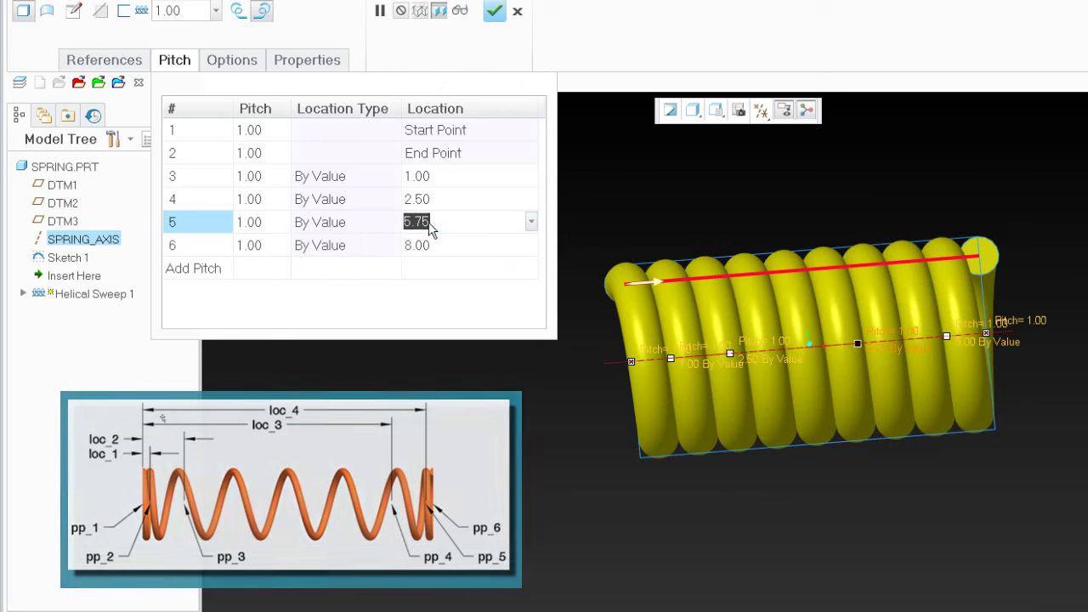
text(6)
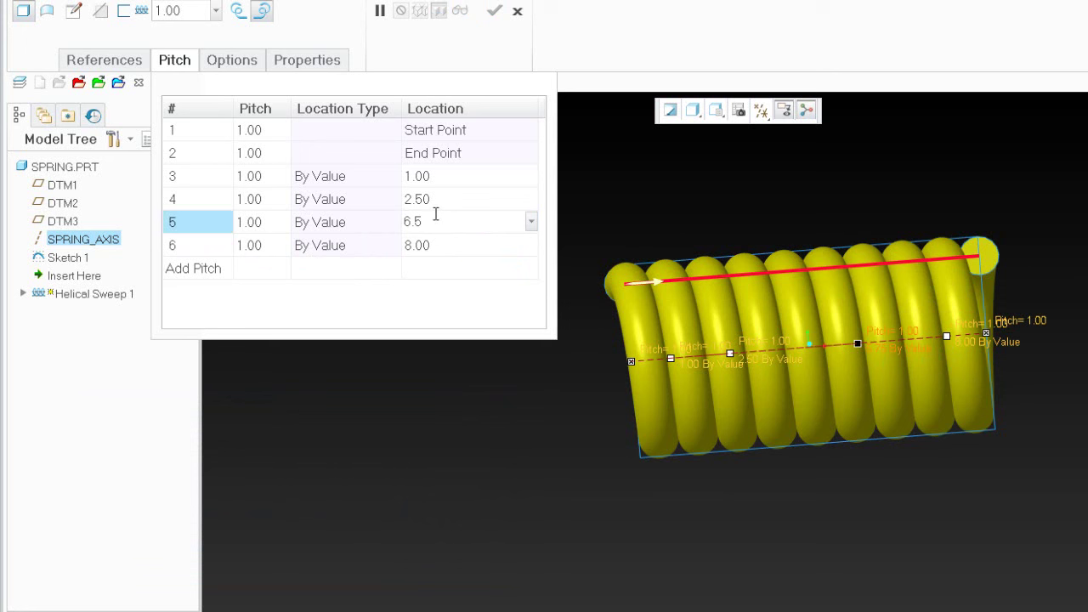
text(.5)
key(Return)
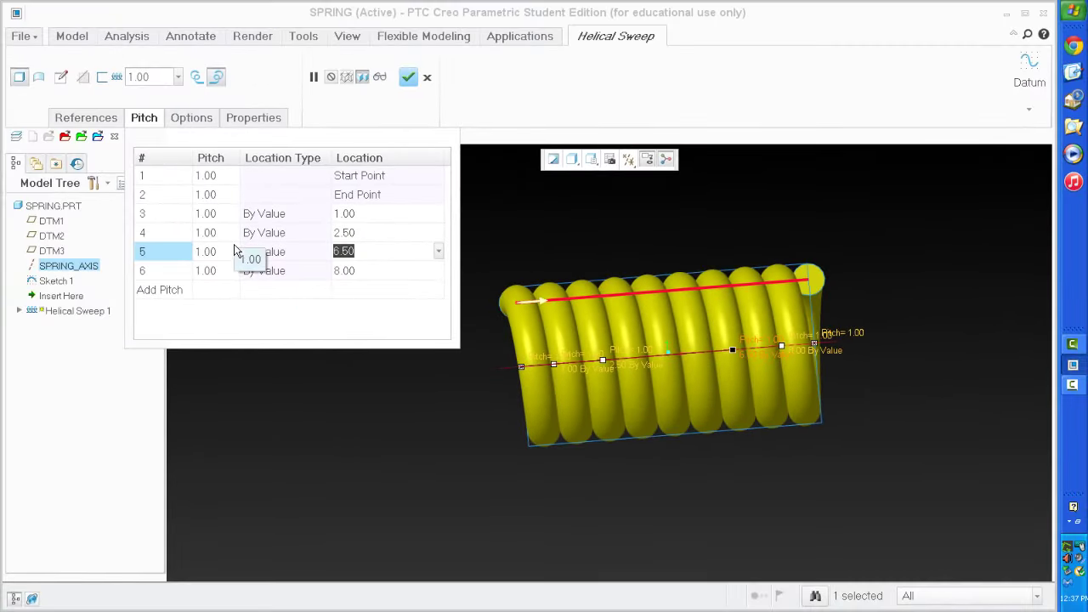
click(414, 79)
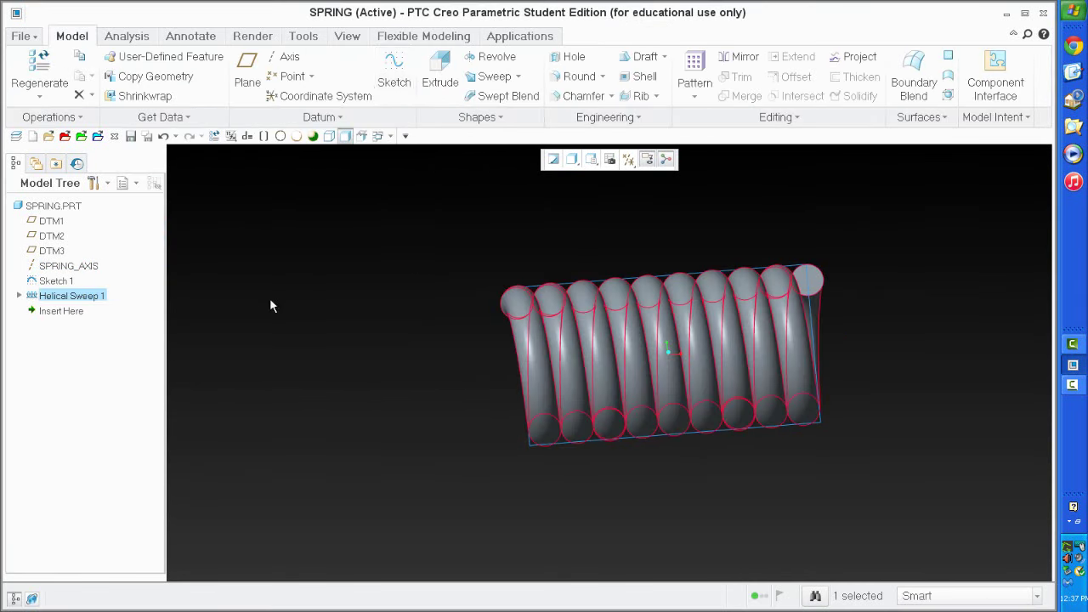
- Show the helical sweep's dimensions for editing and set the display style to No Hidden
right_click(312, 295)
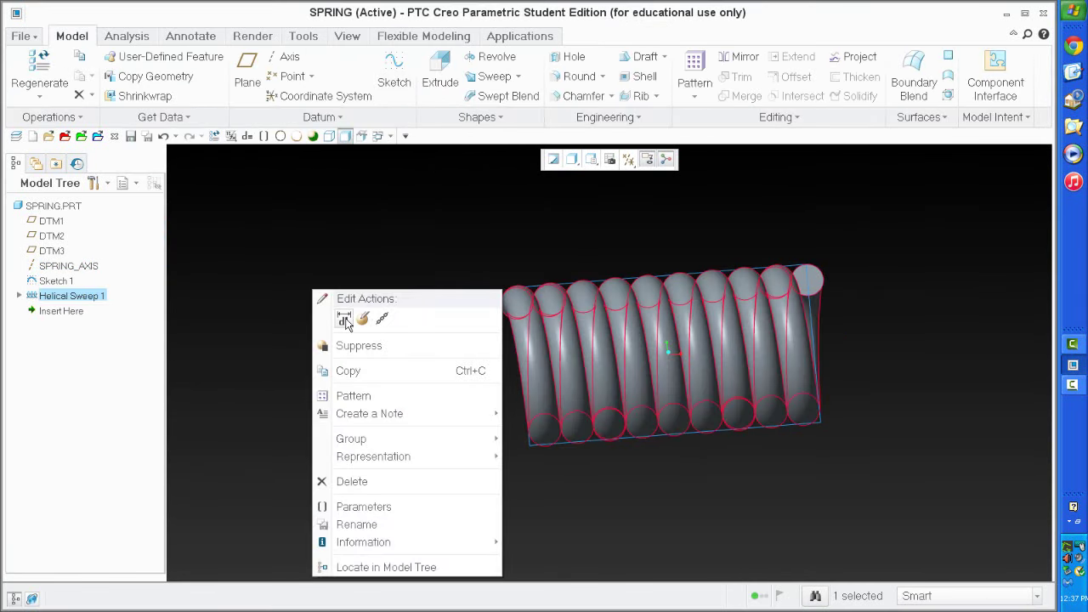
click(343, 318)
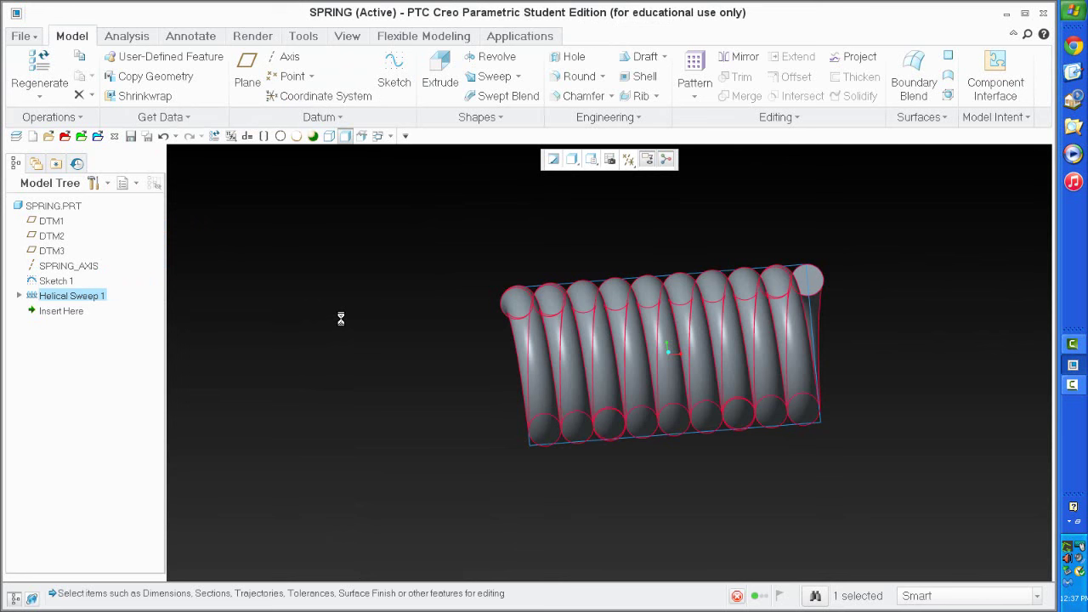
click(572, 159)
click(603, 230)
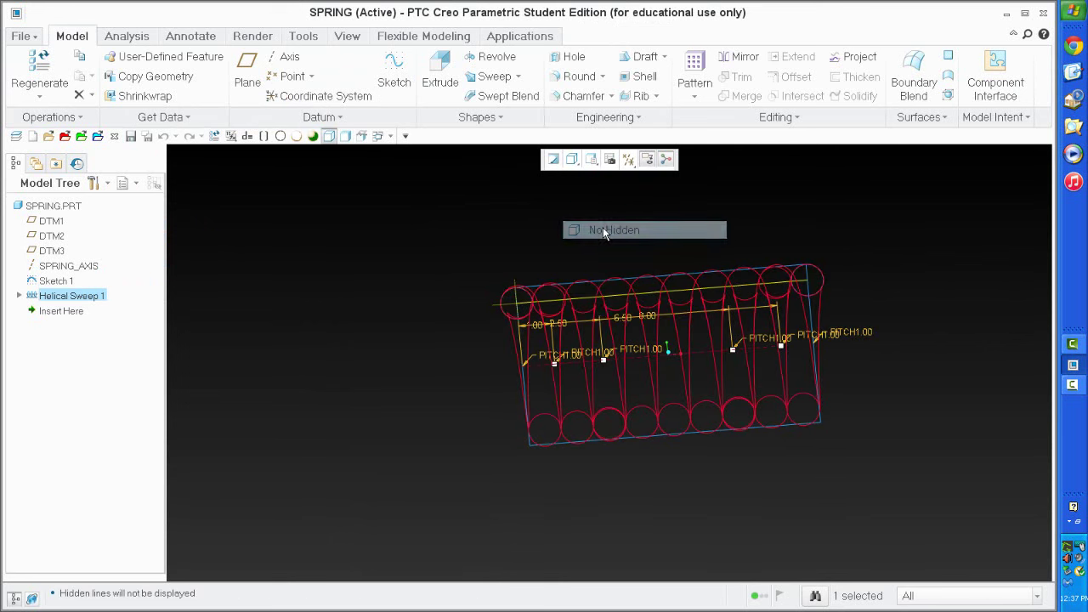
scroll(546, 485, down, 5)
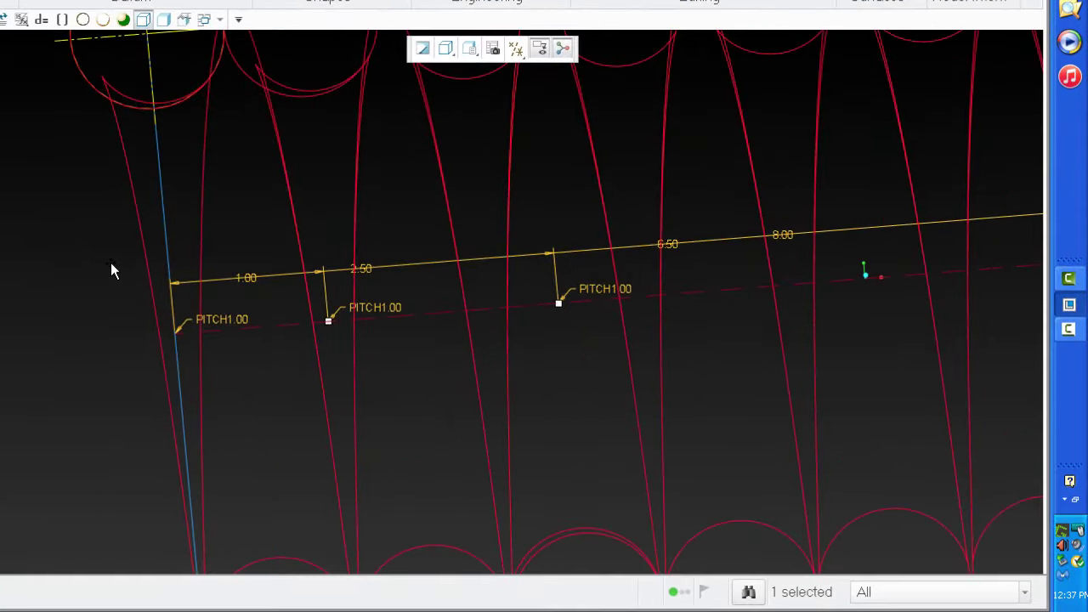
scroll(114, 268, up, 2)
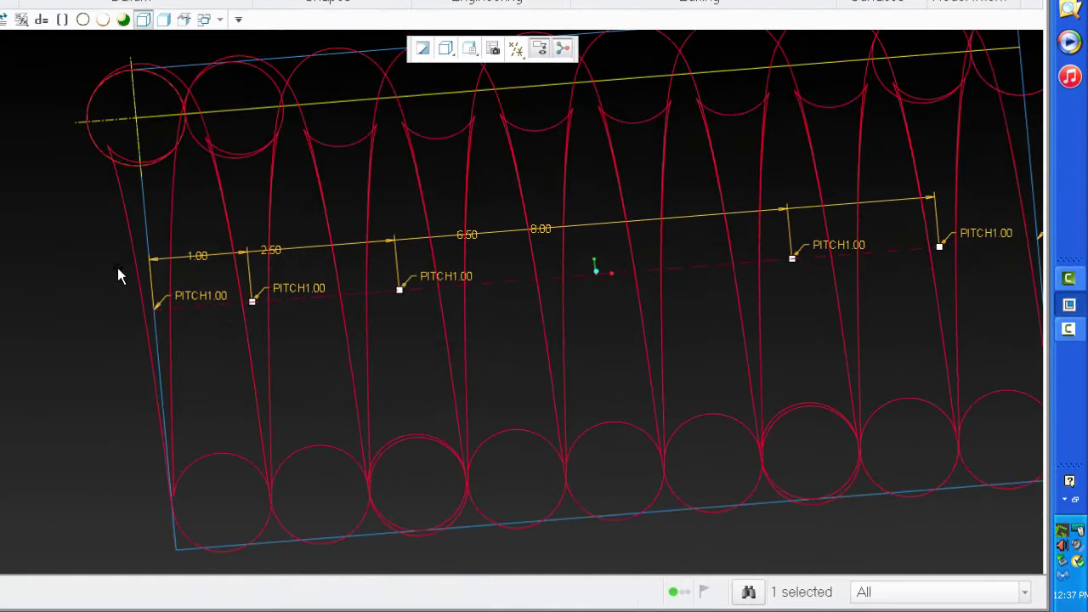
- Rename the 1.00 pitch location dimension of the helical sweep as loc_1
click(201, 262)
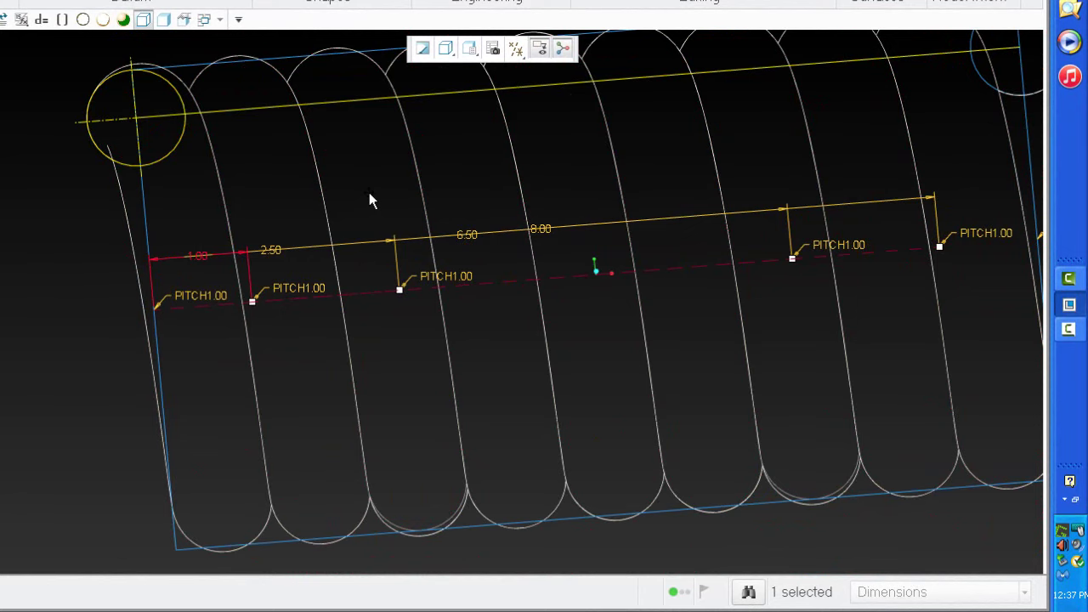
right_click(400, 182)
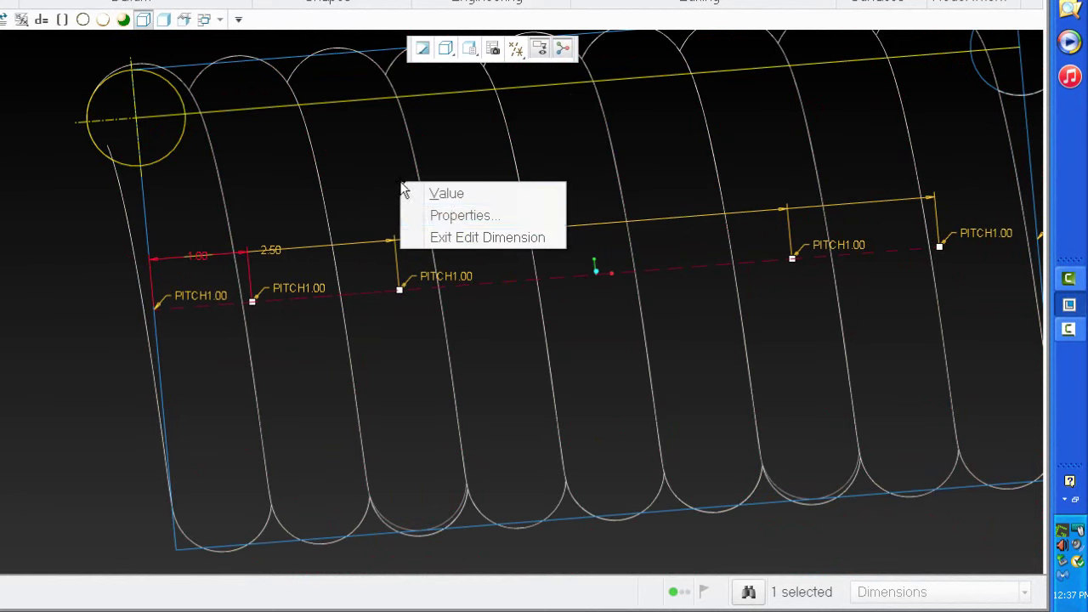
click(452, 213)
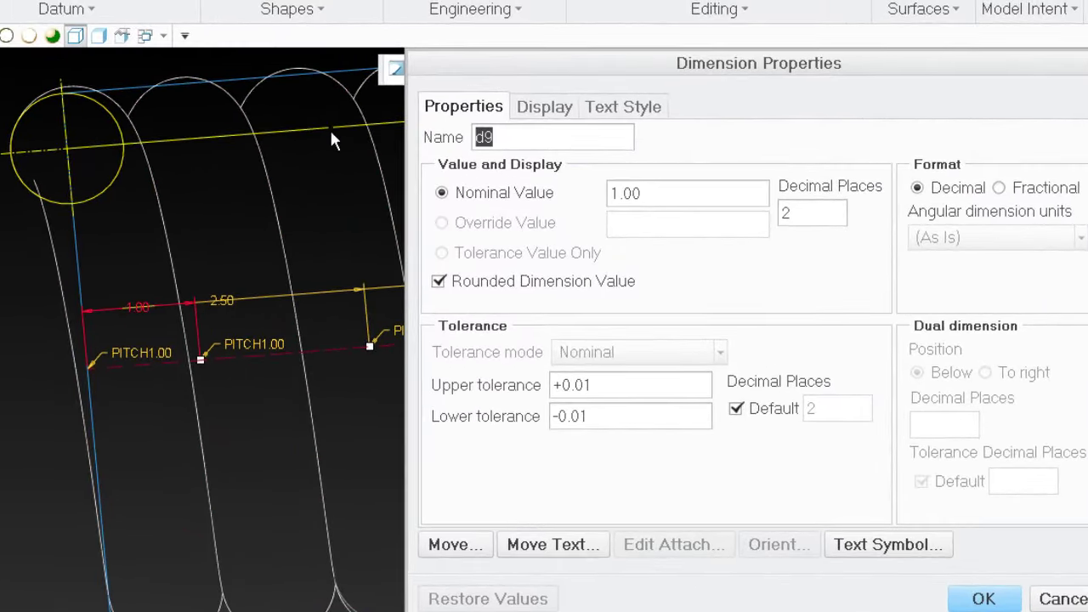
text(loc_1)
click(984, 599)
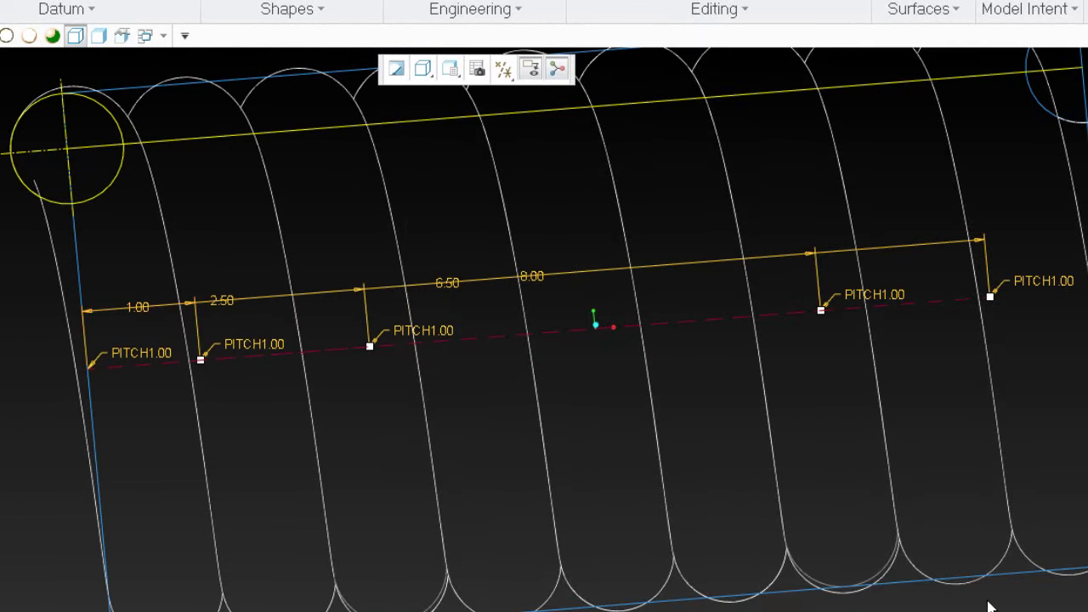
- Rename the 2.50 pitch location dimension of the helical sweep as loc_2
click(220, 303)
right_click(216, 255)
click(234, 293)
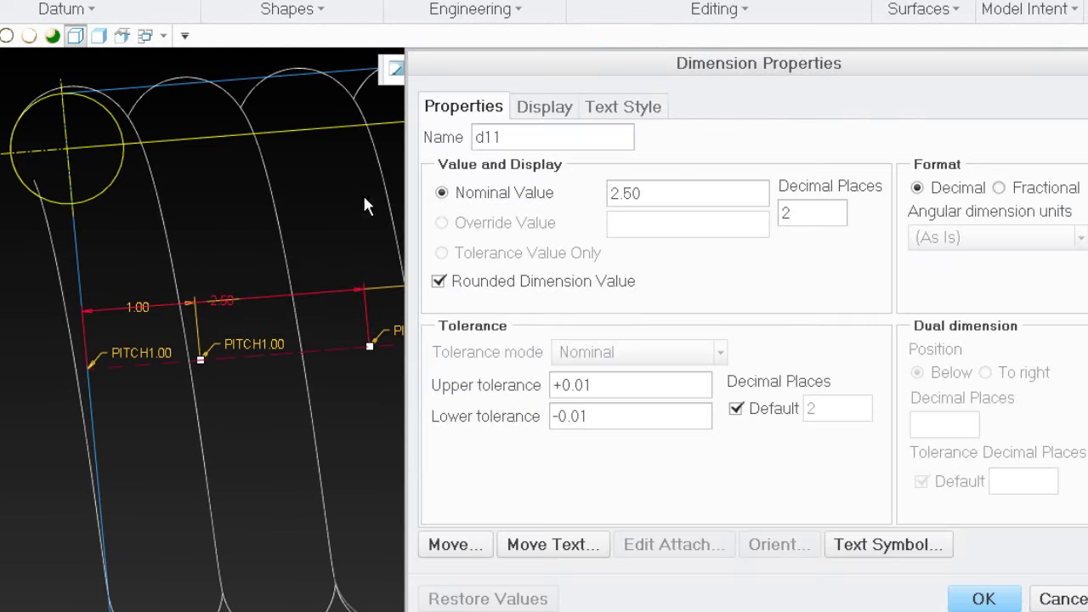
drag(507, 138, 344, 137)
text(loc_2)
click(980, 599)
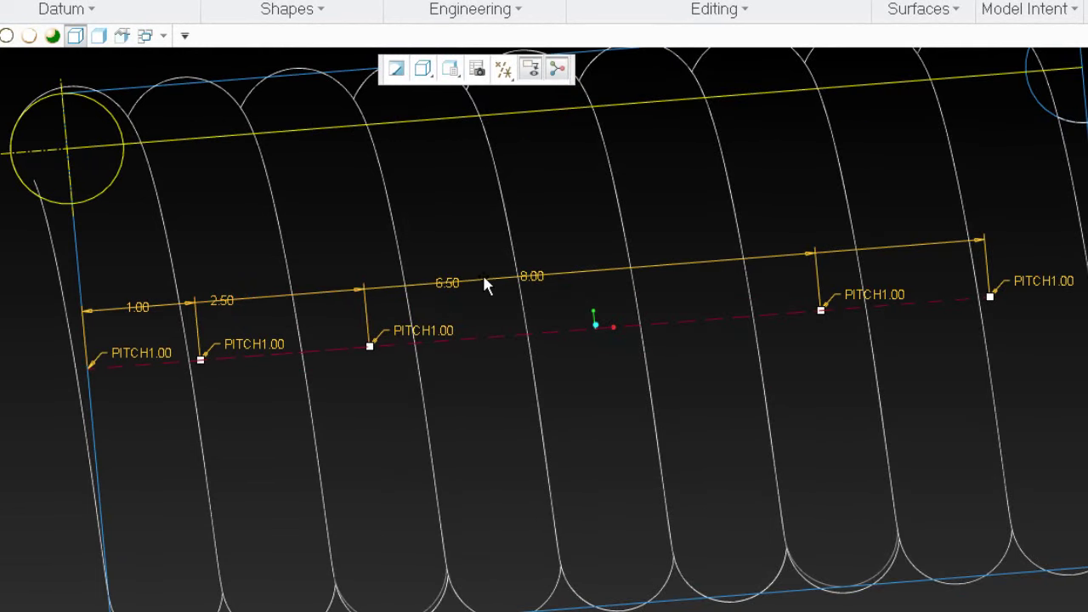
- Rename the 6.50 pitch location dimension of the helical sweep as loc_3
click(444, 281)
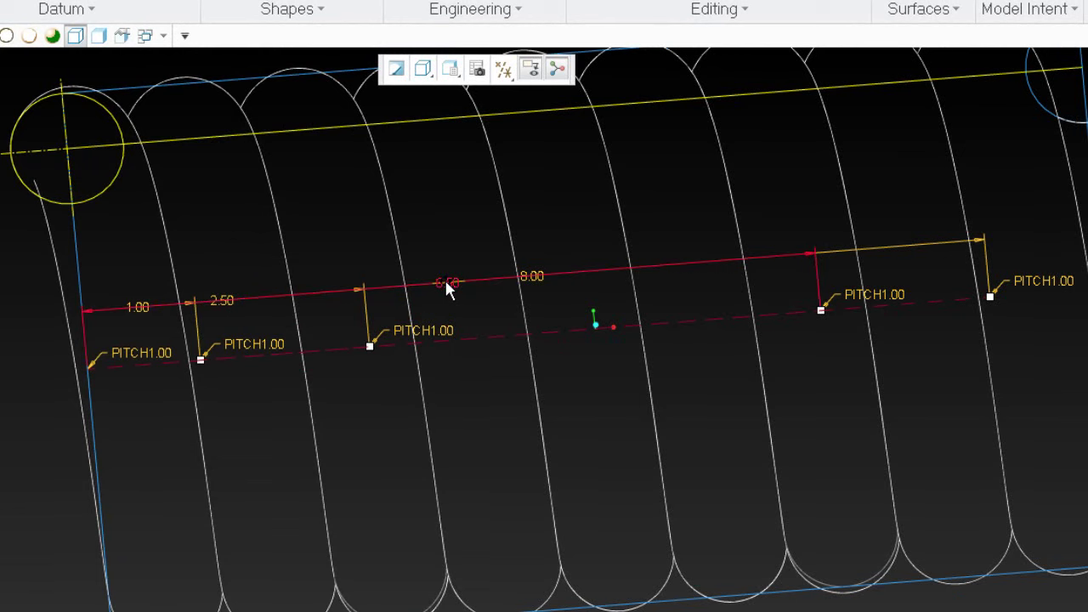
right_click(444, 282)
click(520, 396)
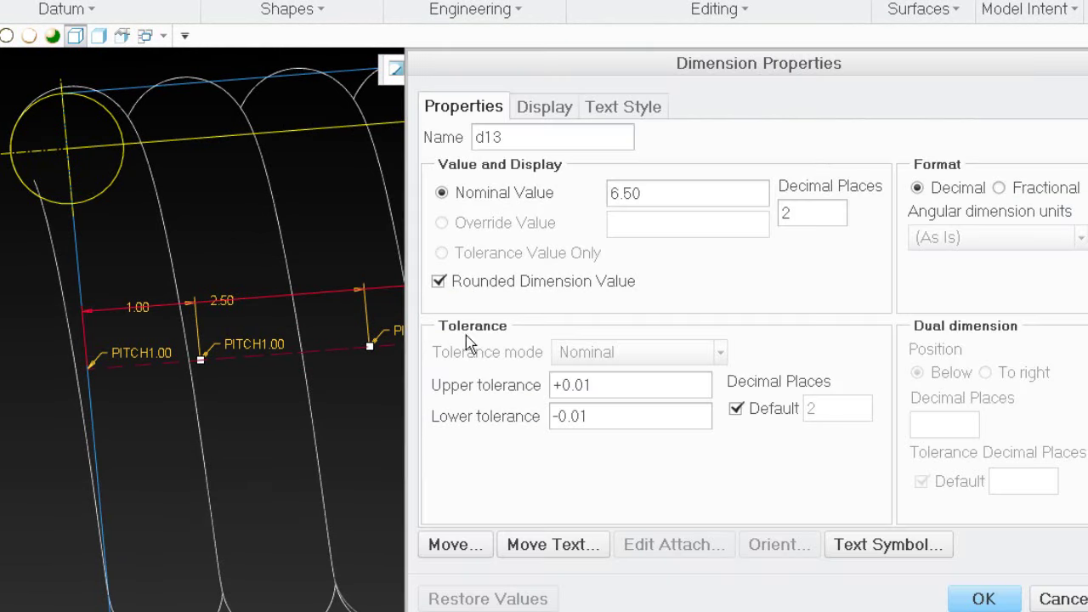
double_click(510, 141)
text(loc_3)
click(983, 598)
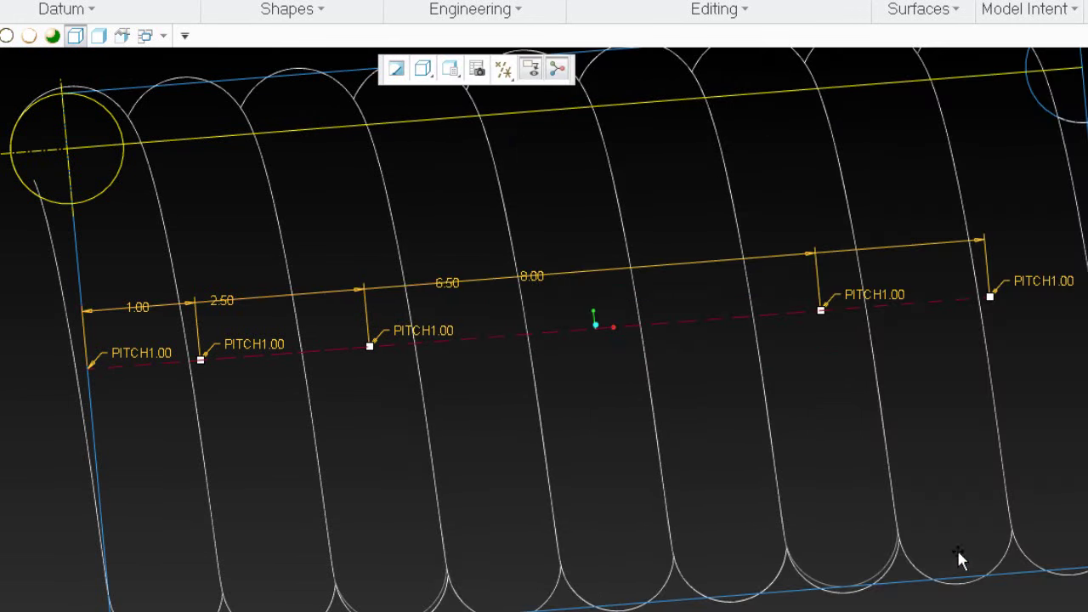
- Rename the 8.00 pitch location dimension of the helical sweep as loc_4
click(536, 283)
right_click(539, 245)
click(583, 283)
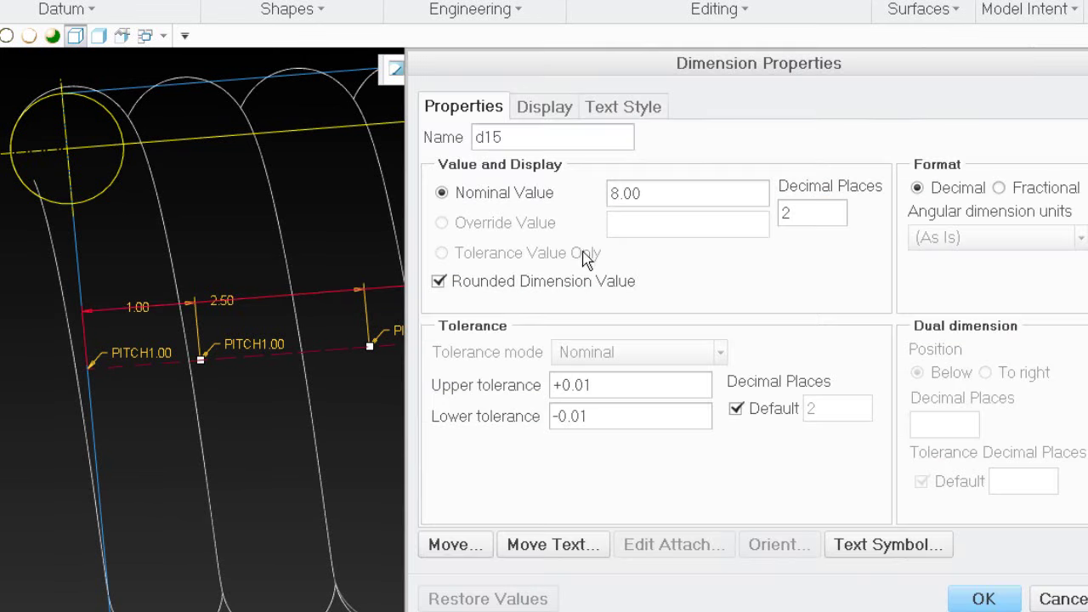
double_click(510, 138)
text(loc_8)
key(BackSpace)
text(4)
click(983, 598)
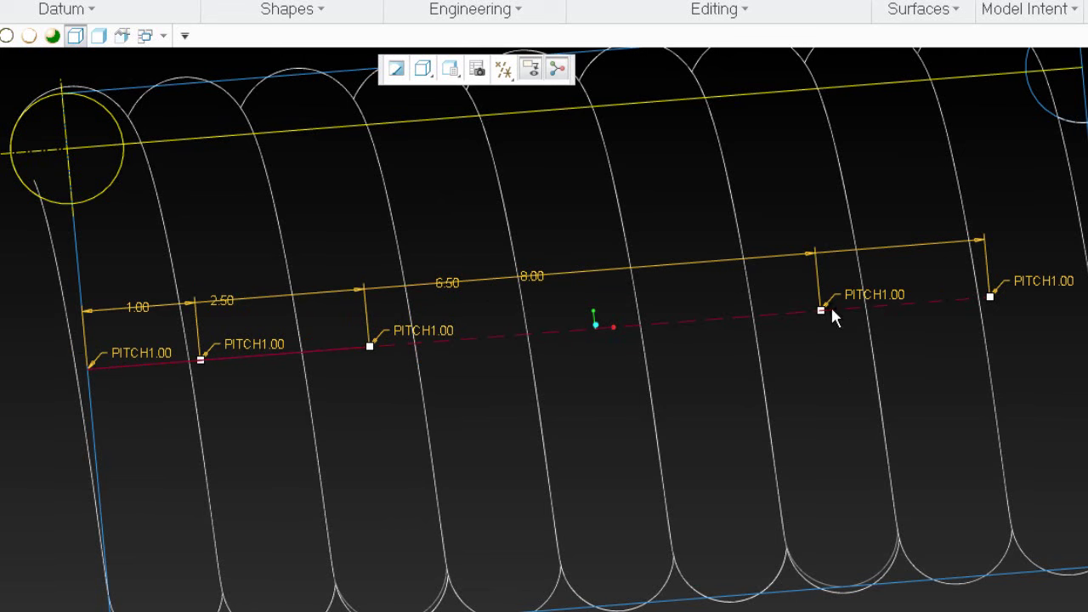
- Rename the pitch dimension at the helical sweep's start point as pp_1
scroll(314, 413, down, 2)
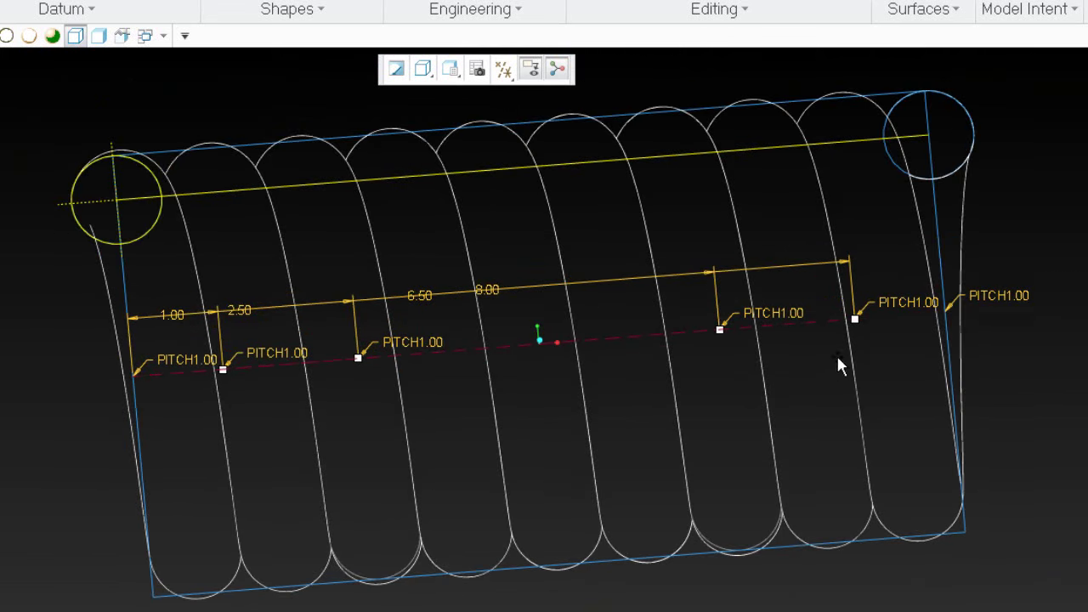
scroll(232, 381, up, 3)
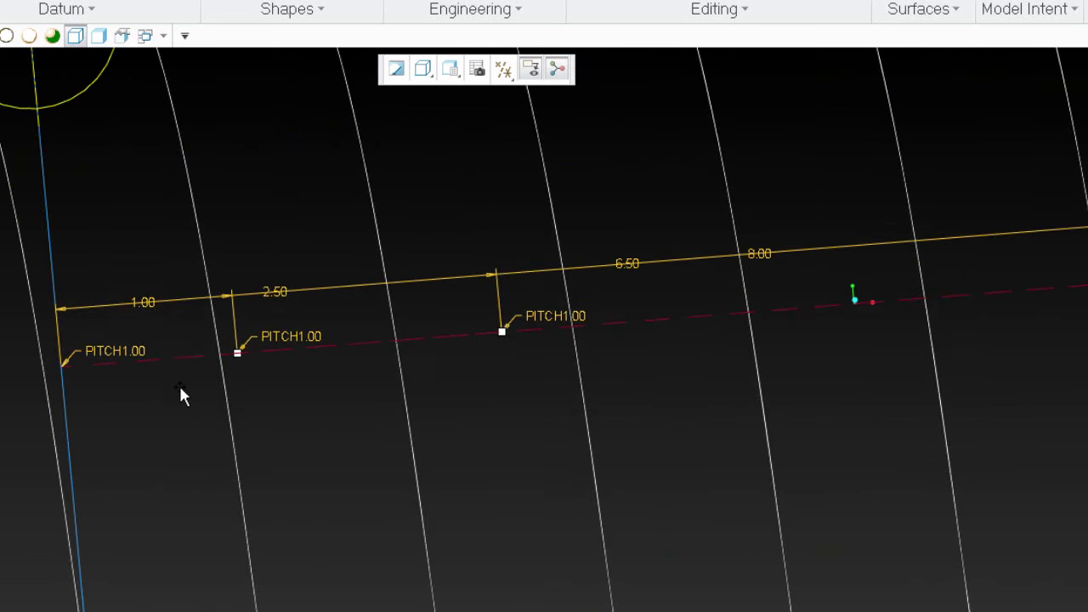
click(133, 356)
right_click(139, 432)
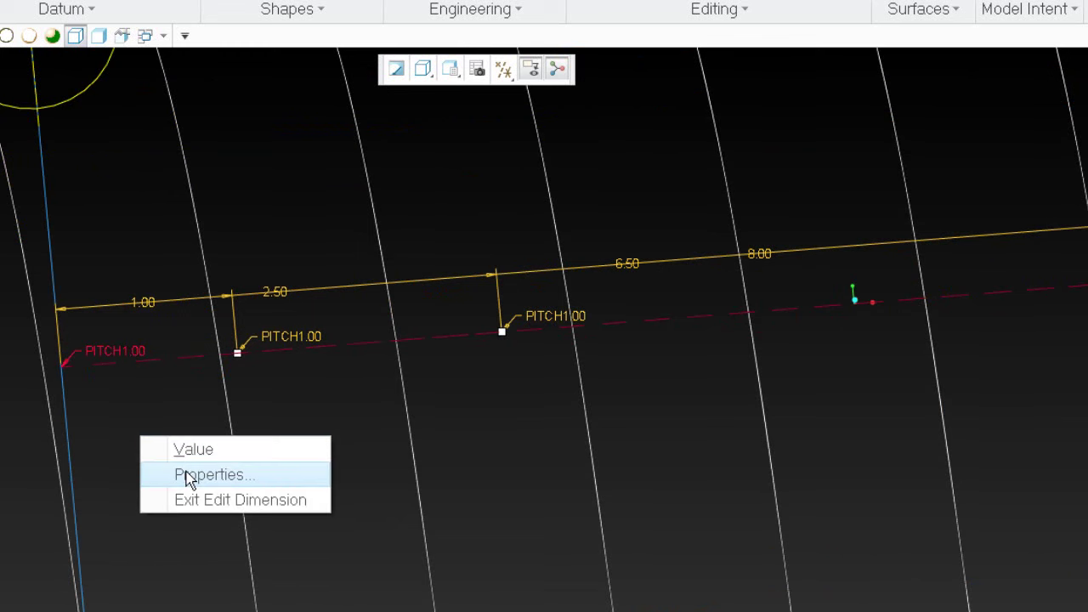
click(189, 476)
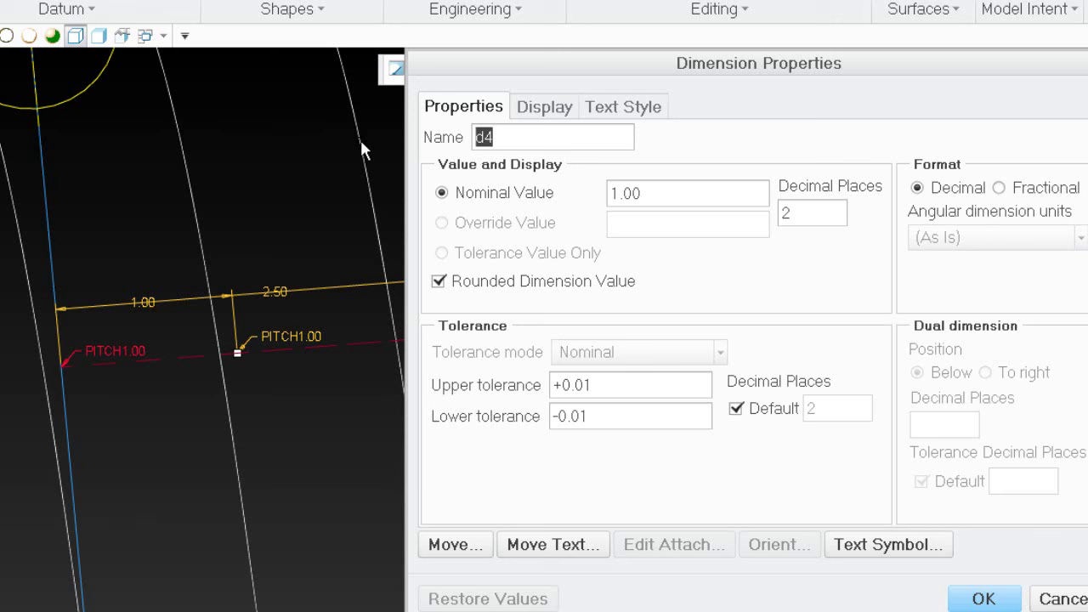
text(pp_1)
click(983, 599)
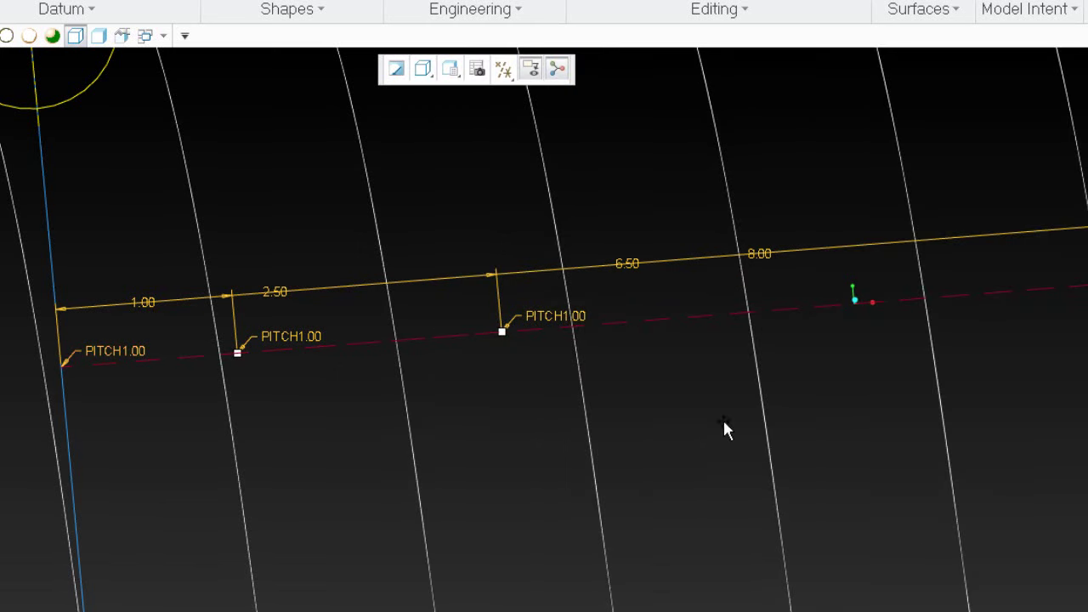
- Rename the pitch dimension at the second pitch point, located by loc_1, as pp_2
click(315, 341)
right_click(355, 461)
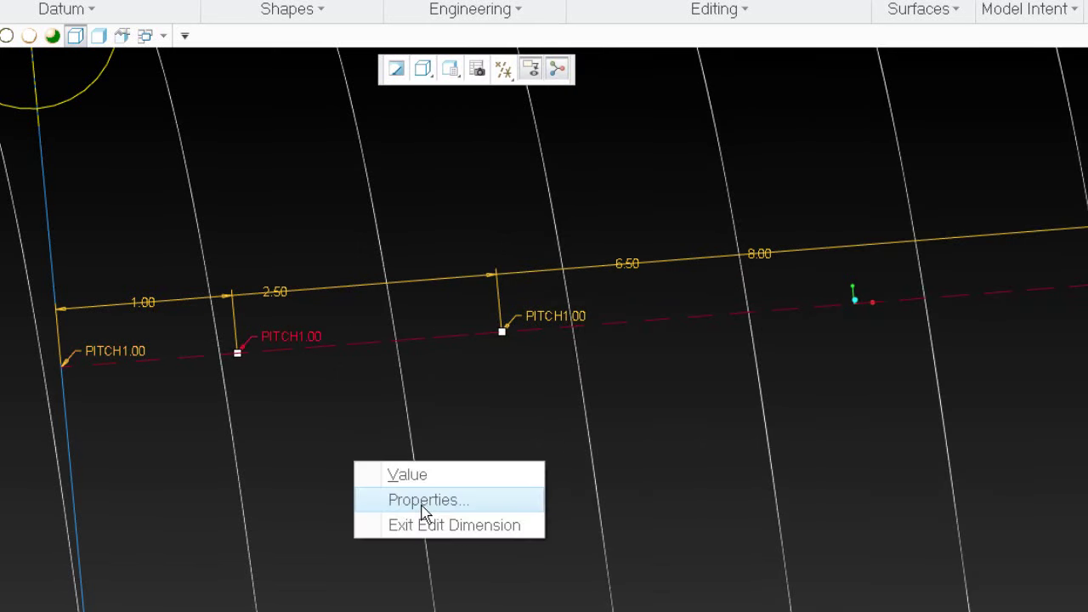
click(425, 501)
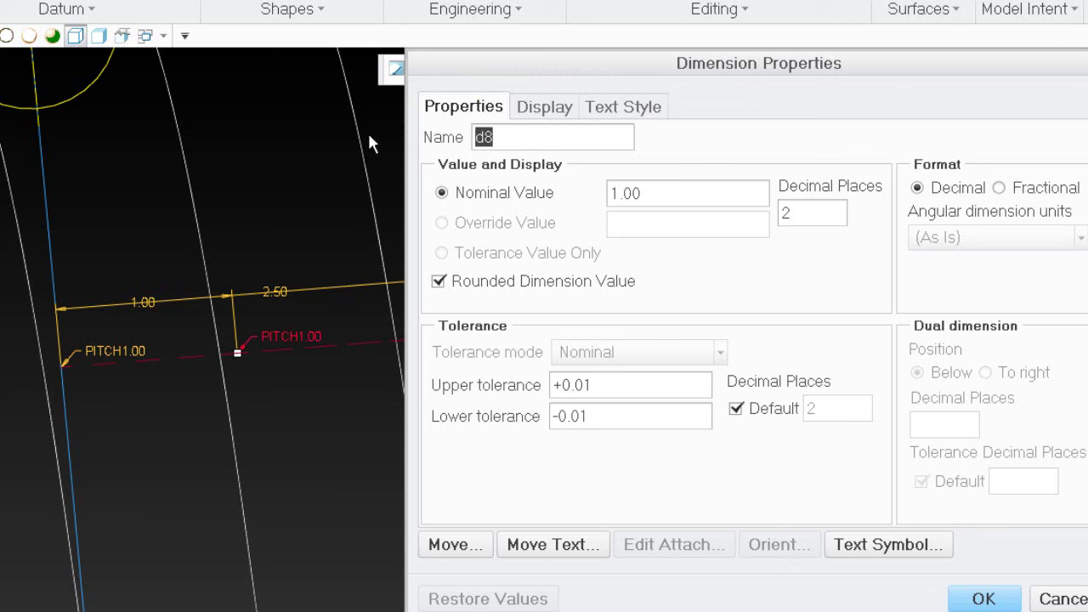
text(pp_2)
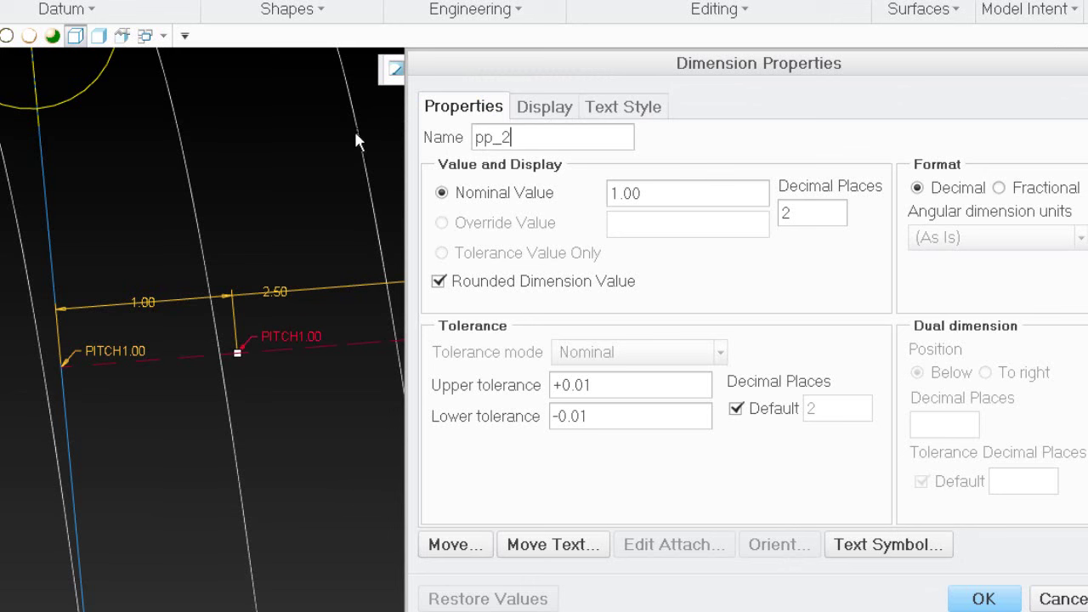
click(982, 597)
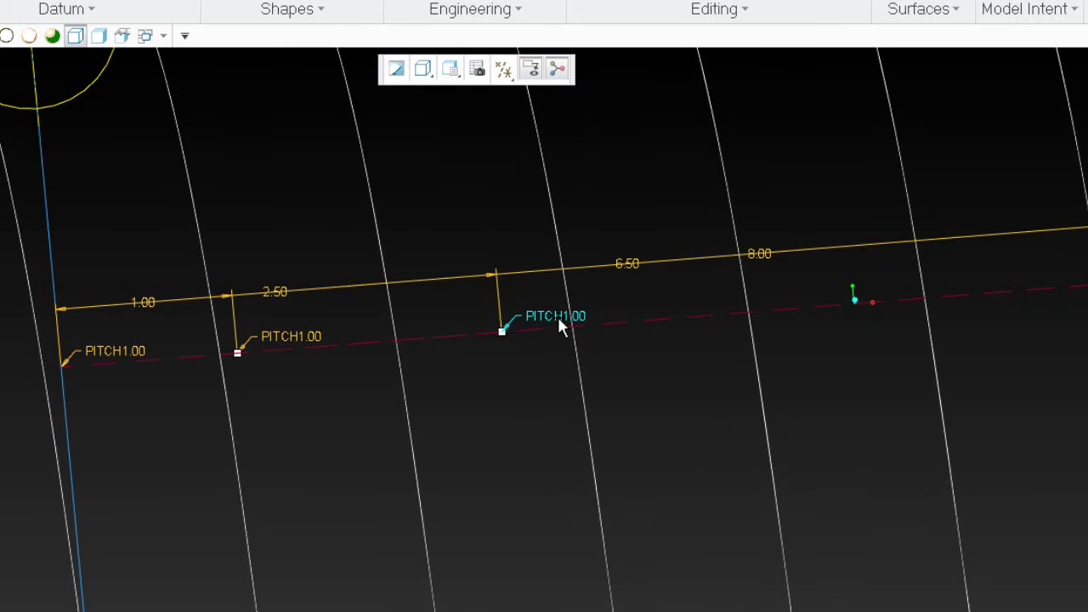
- Rename the pitch dimension at the third pitch point, located by loc_2, as pp_3
right_click(638, 375)
click(680, 408)
double_click(544, 137)
text(pp_)
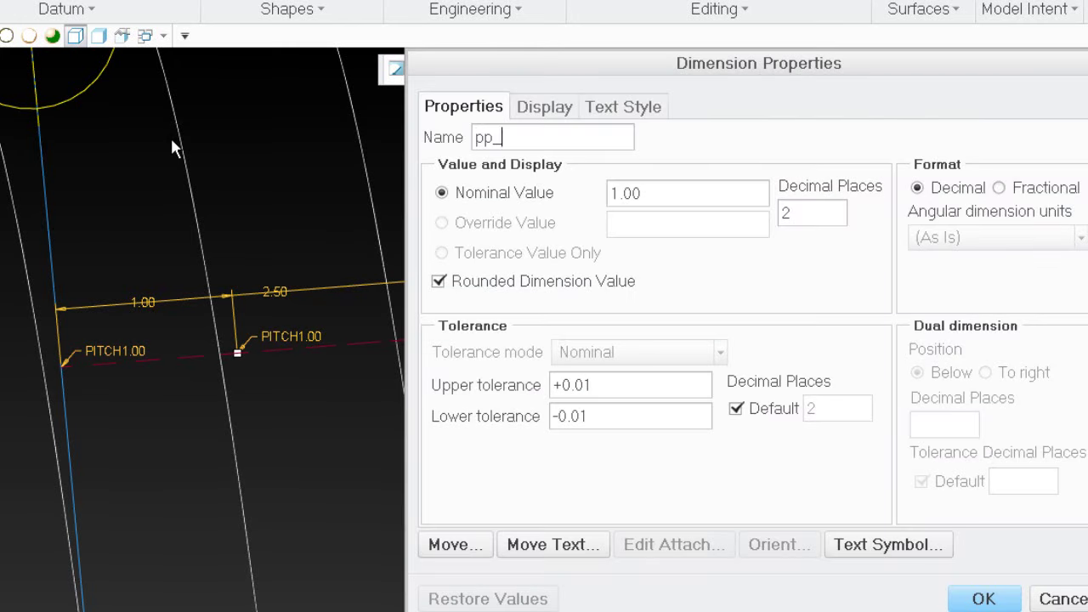
text(3)
click(982, 599)
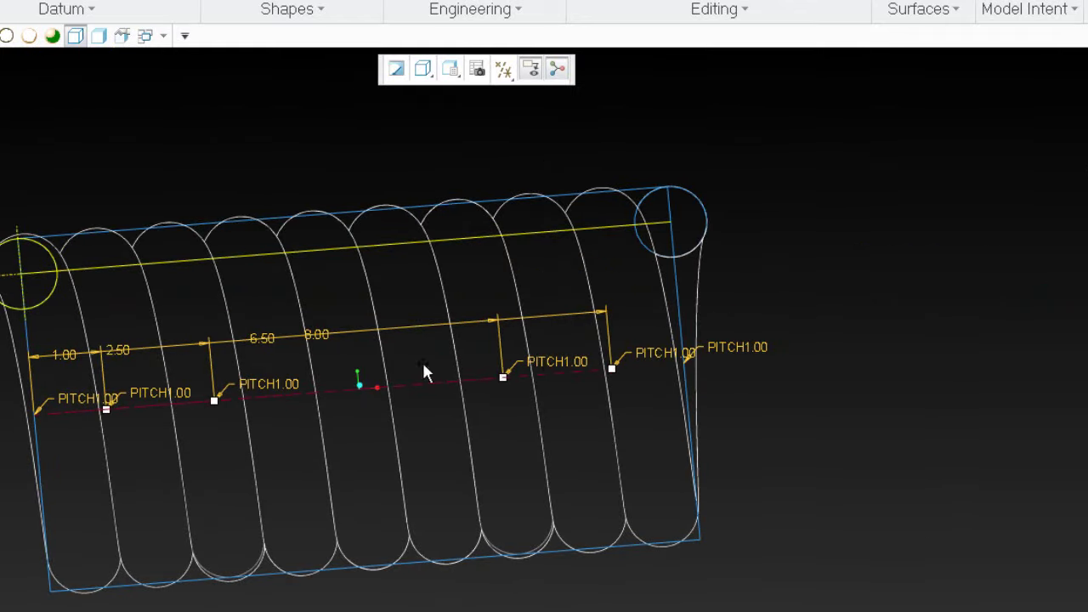
- Rename the pitch dimension at the fourth pitch point, located by loc_3, as pp_4
right_click(550, 359)
click(578, 430)
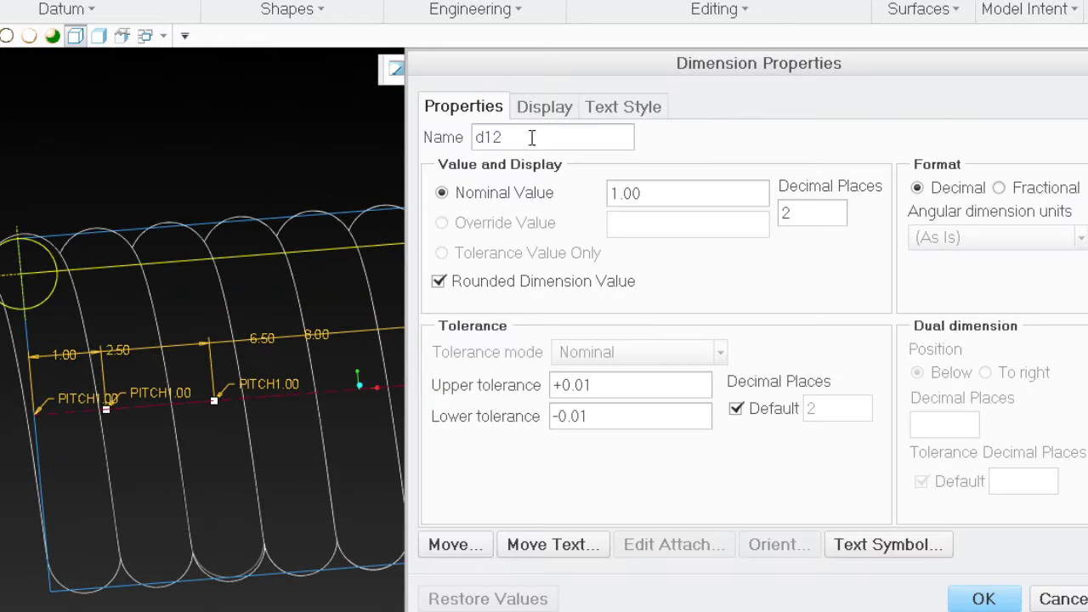
double_click(532, 137)
text(pp_4)
click(984, 598)
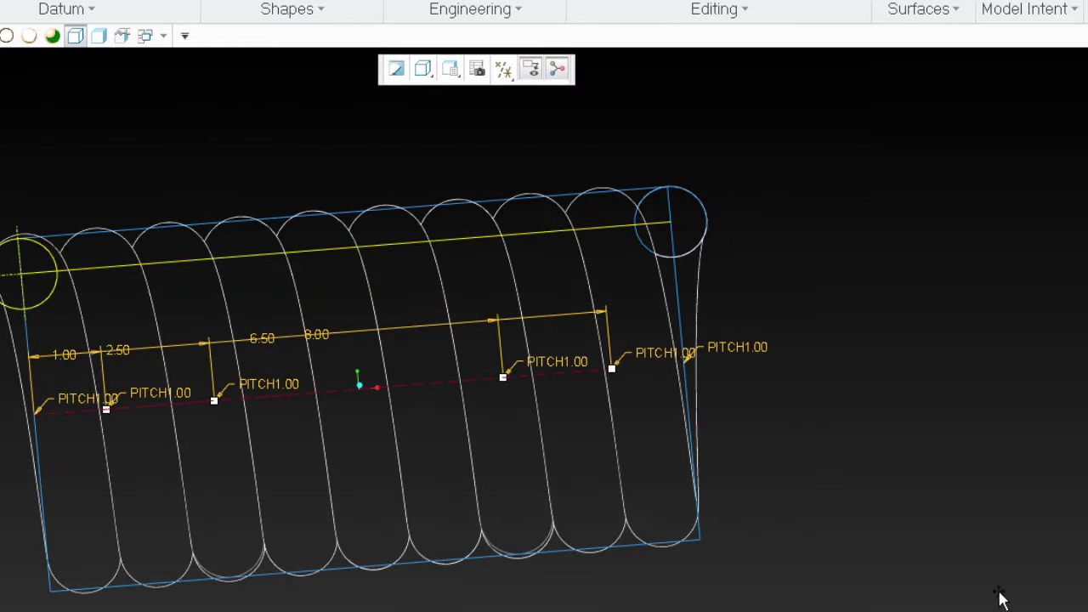
- Rename the pitch dimension at the fifth pitch point, located by loc_4, as pp_5
right_click(668, 356)
click(684, 342)
double_click(528, 134)
text(pp_5)
click(982, 598)
- Rename the pitch dimension at the helical sweep's end point as pp_6
right_click(736, 355)
click(797, 304)
double_click(501, 137)
text(pp_6)
click(981, 597)
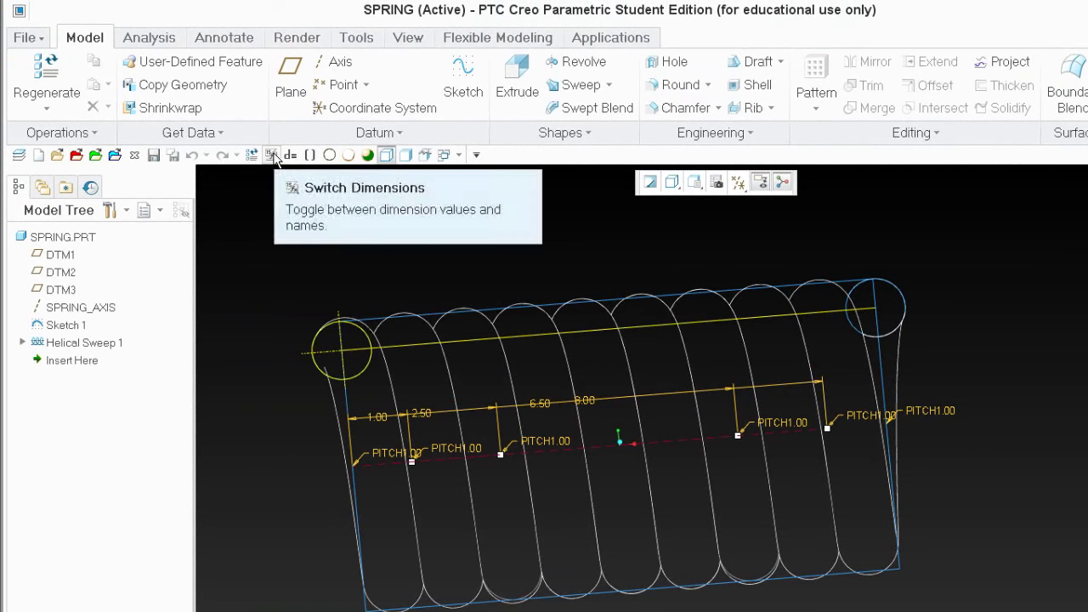
- Switch the dimensions to show their names, check the location and pitch names along the sweep, and switch back to values
click(273, 157)
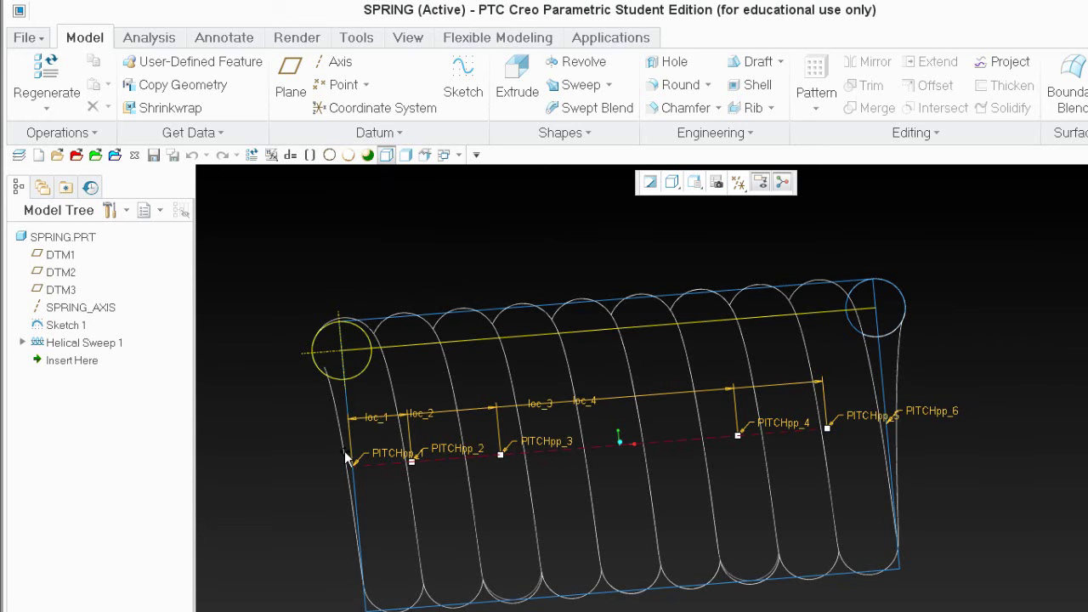
scroll(344, 459, up, 5)
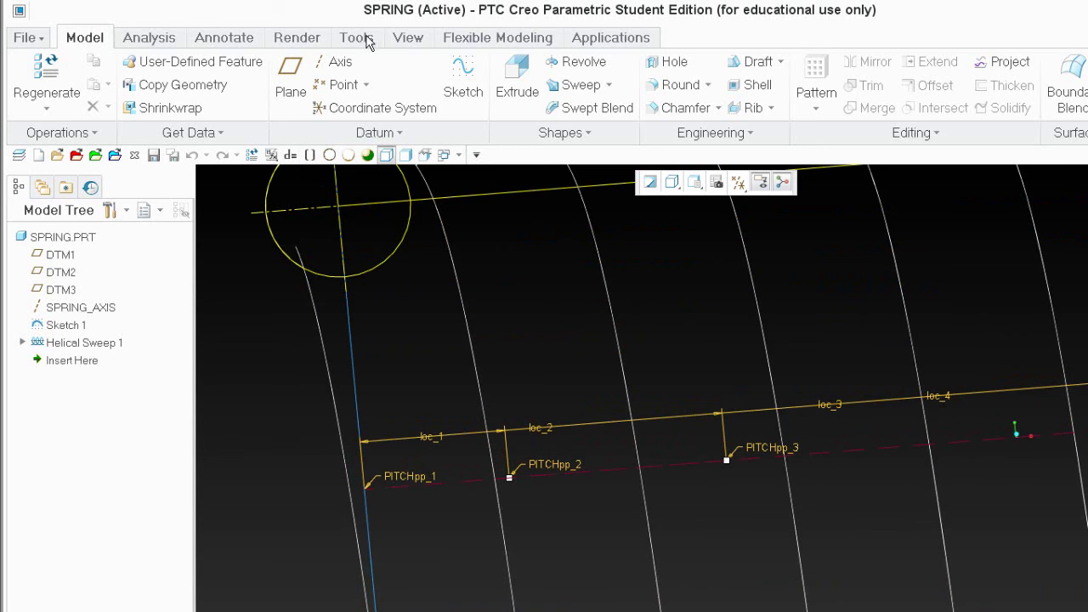
click(405, 44)
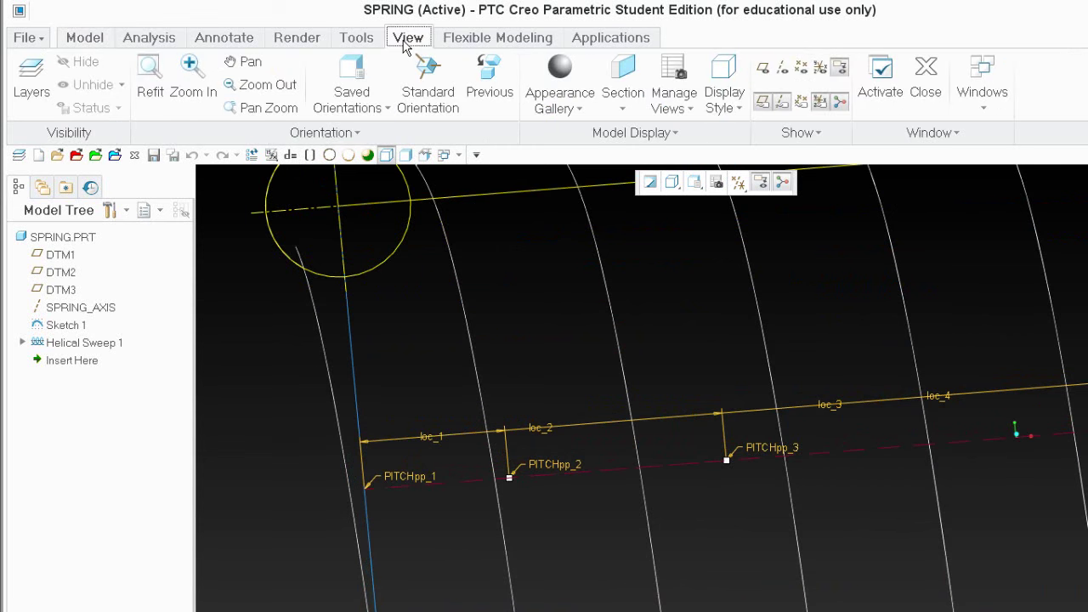
click(356, 37)
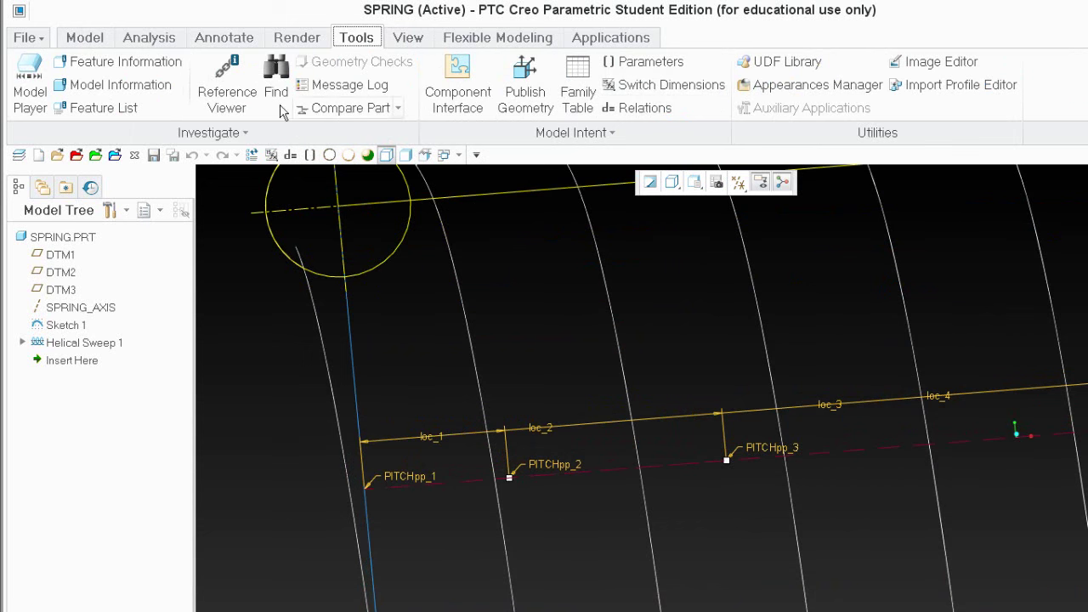
click(88, 37)
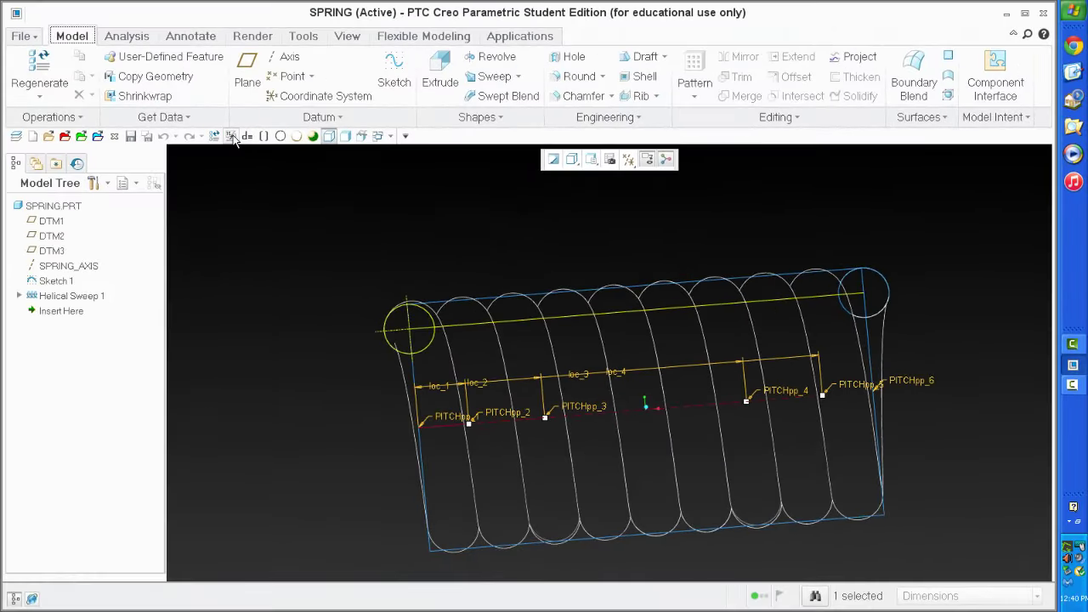
click(230, 137)
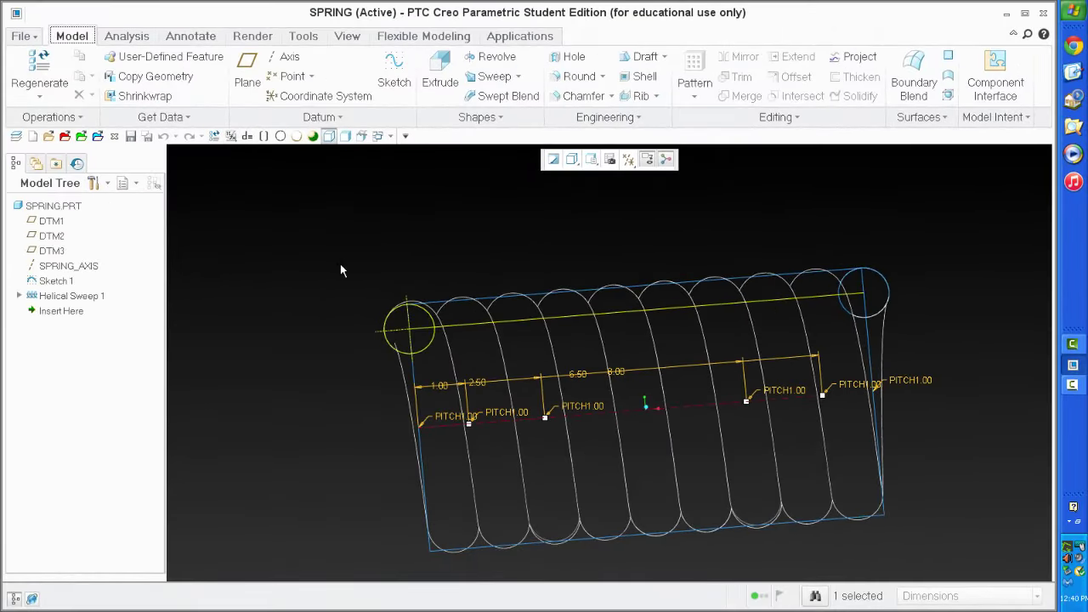
- Return the spring to its default orientation and set the display style to Shading
key(ctrl+d)
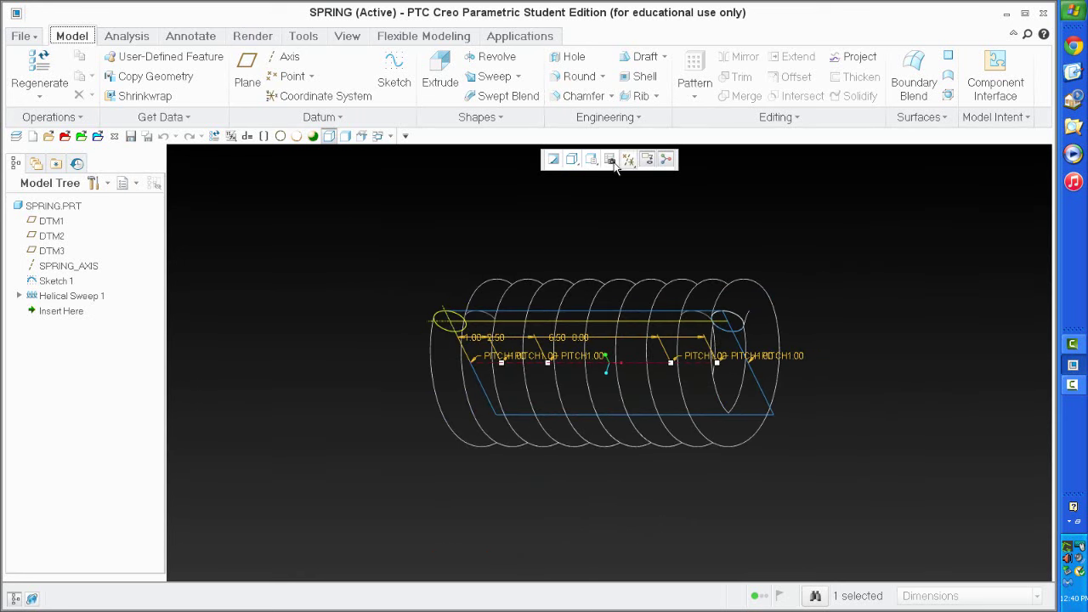
click(573, 161)
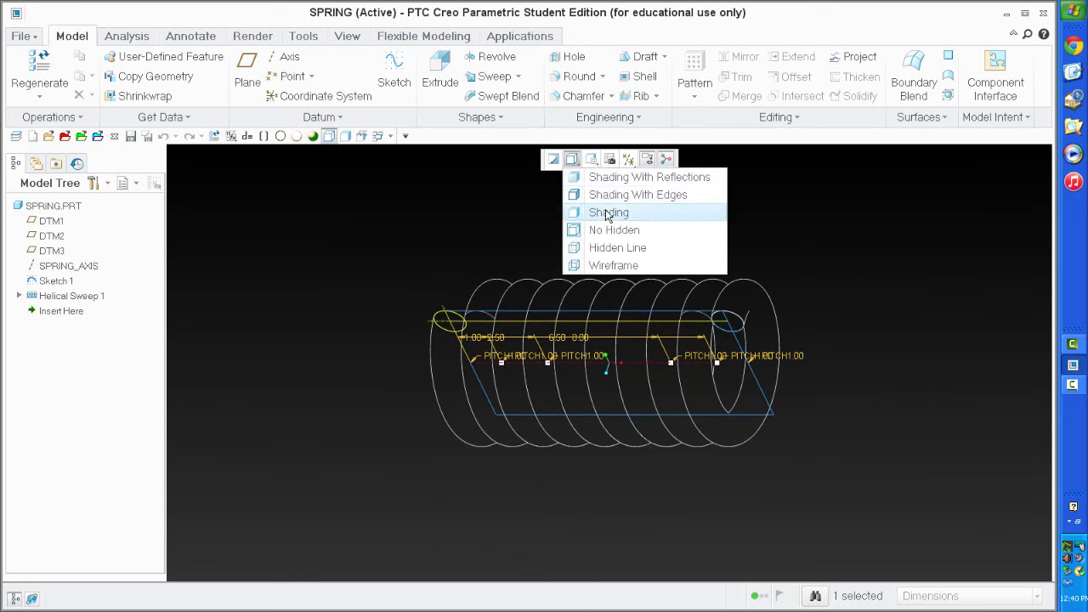
click(607, 211)
- Regenerate the spring part and save it
click(36, 75)
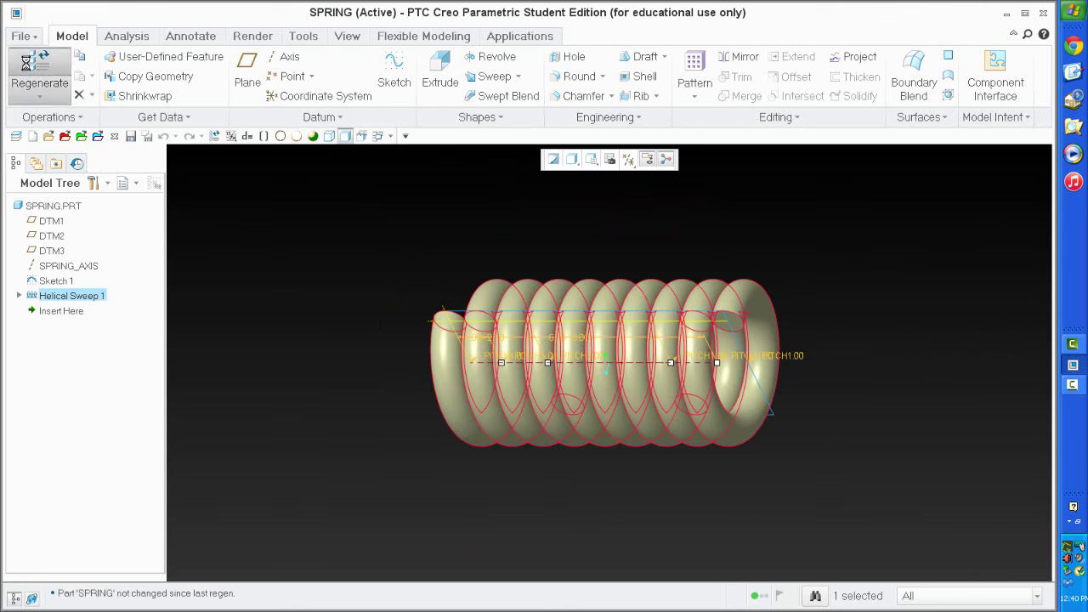
click(287, 437)
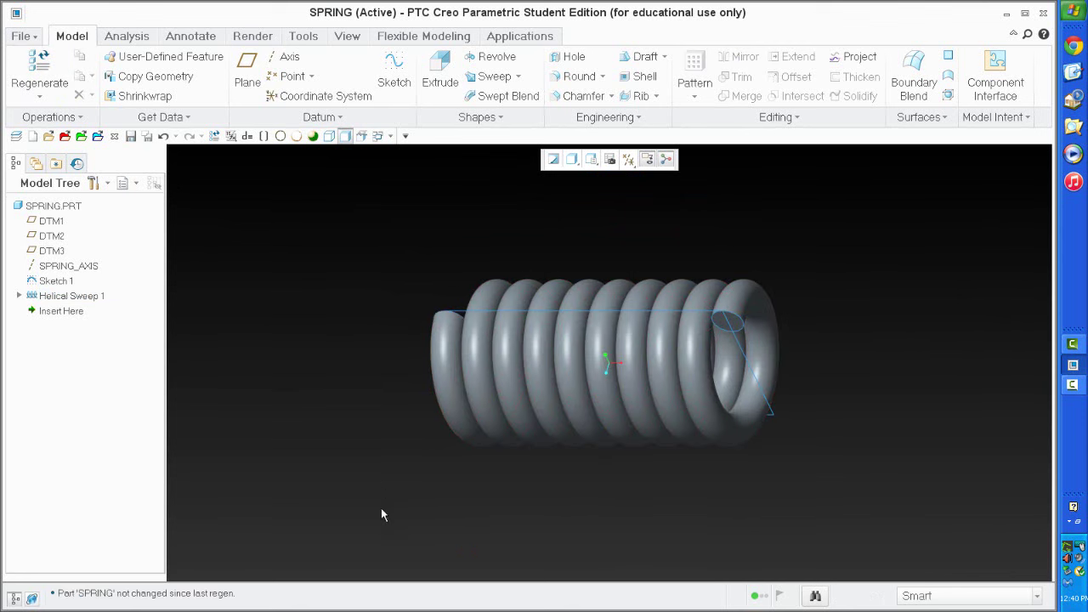
click(131, 136)
- Show Sketch 1's dimensions for editing and rename the wire circle's 1.00 diameter dimension as wire_dia
click(74, 284)
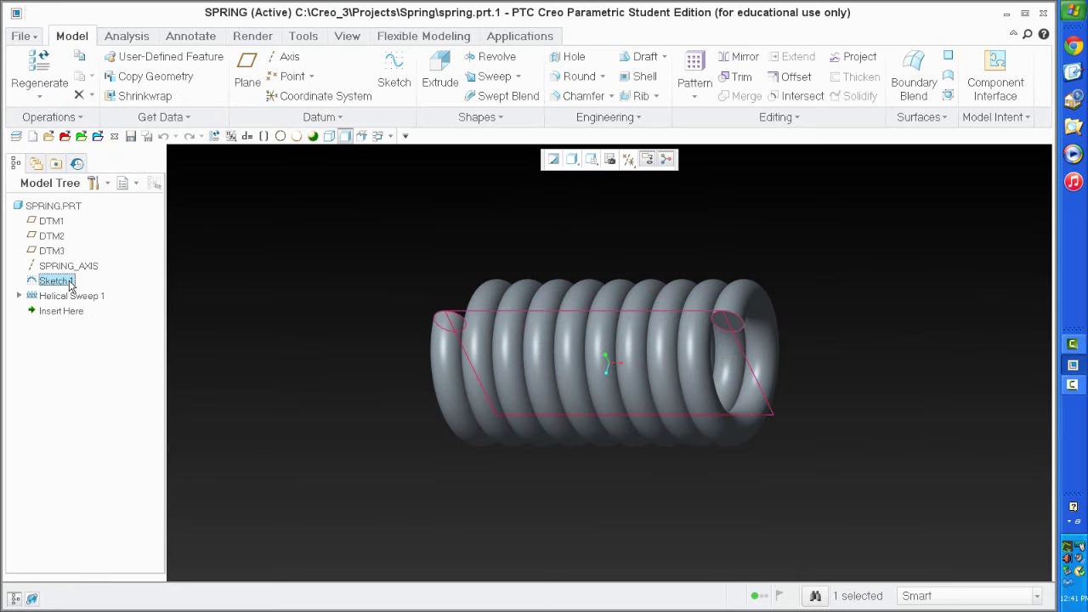
right_click(74, 286)
click(101, 309)
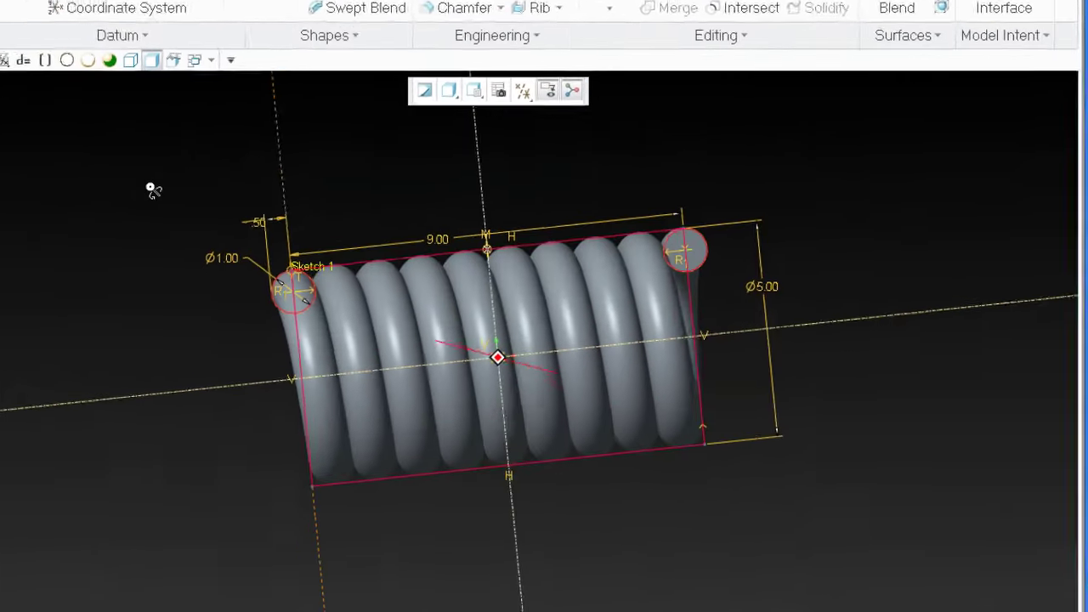
mouse_move(153, 190)
middle_down()
mouse_move(157, 138)
mouse_move(148, 191)
middle_up()
click(160, 230)
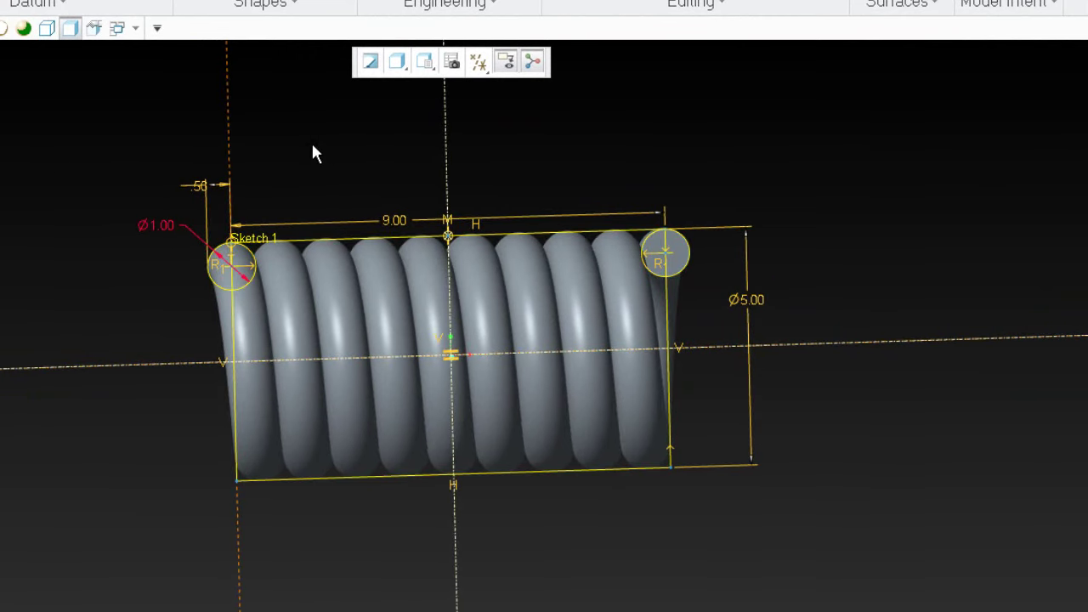
right_click(313, 143)
click(387, 209)
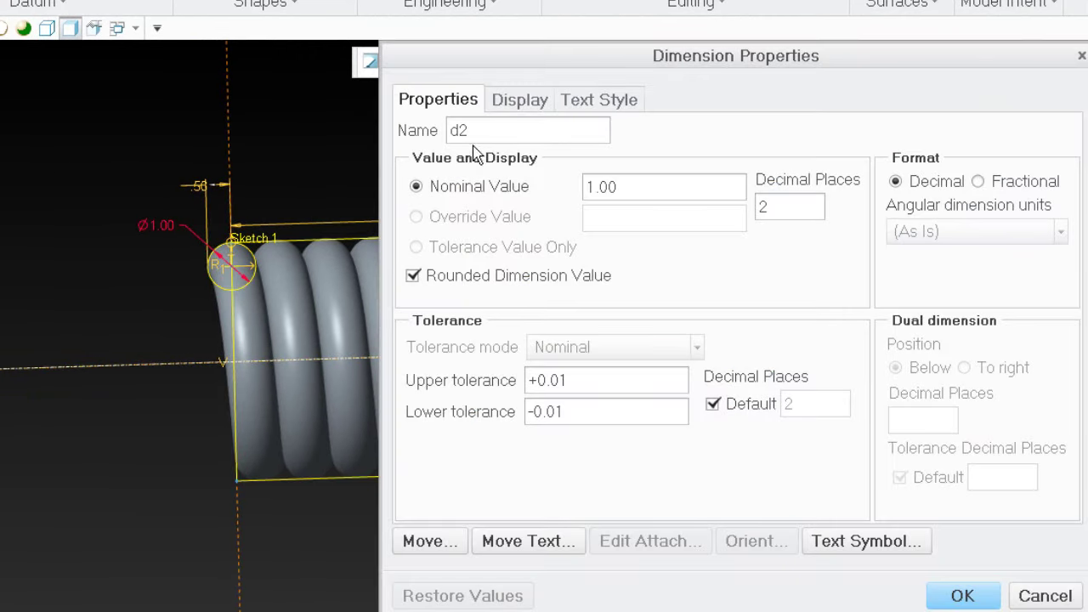
drag(467, 129, 405, 126)
text(wire_dia)
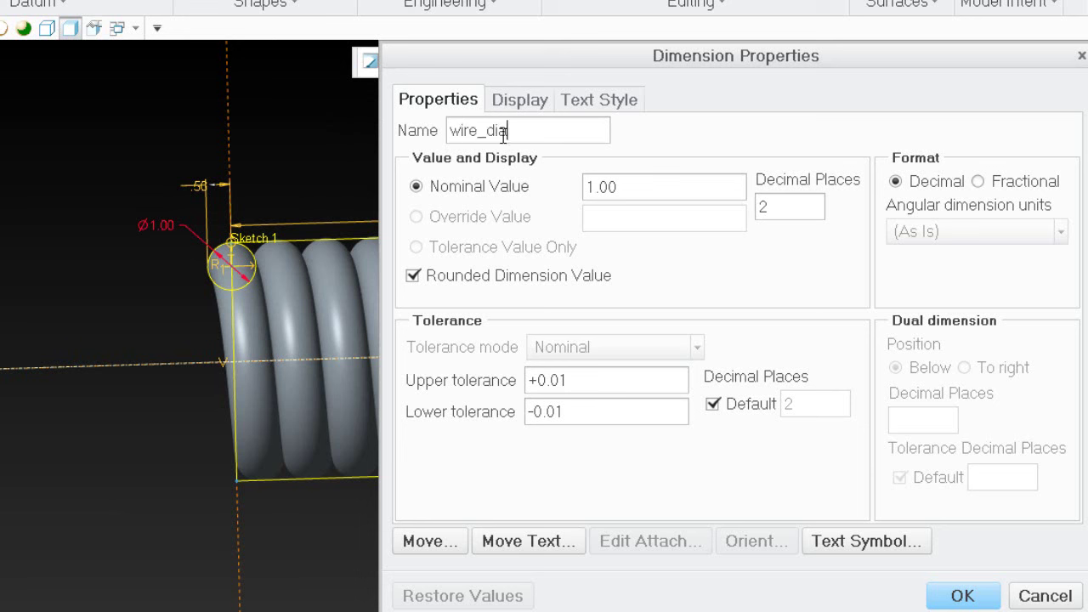
click(962, 595)
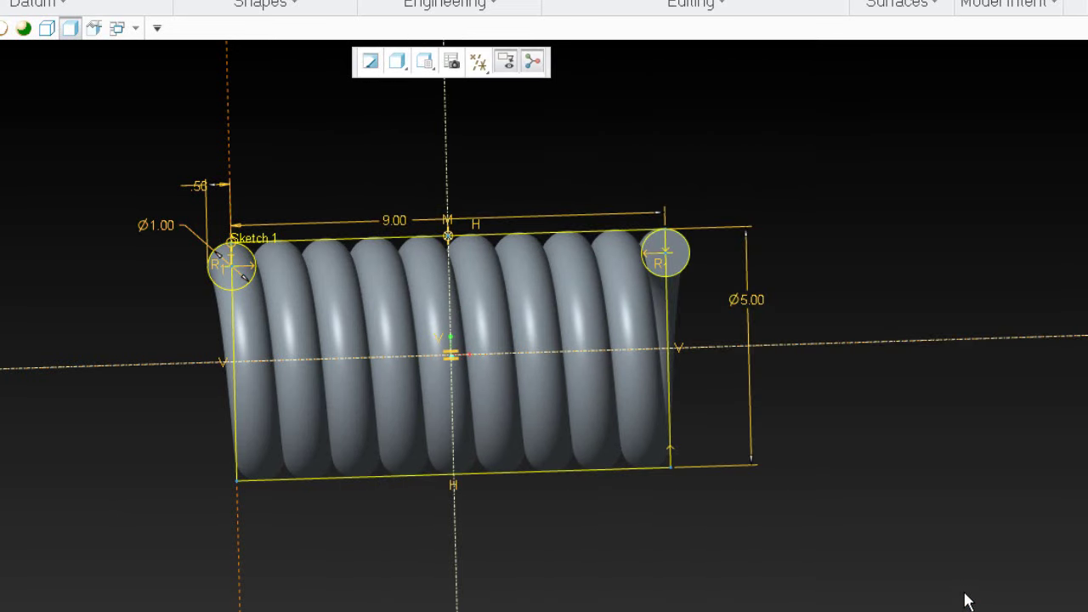
- Rename the spring's 5.00 diameter dimension as outside_dia in its dimension properties
click(747, 299)
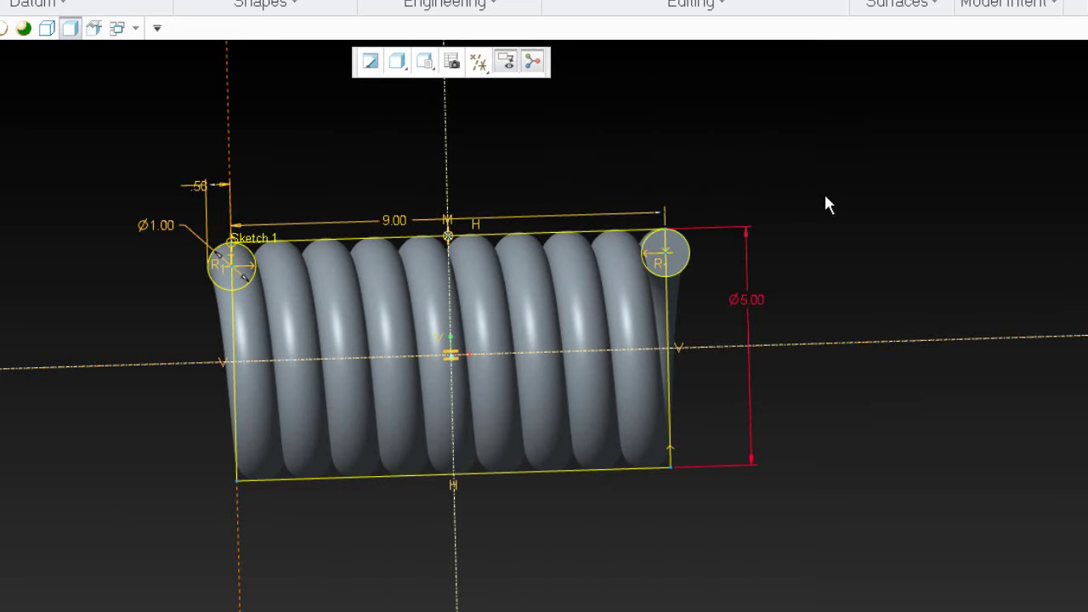
right_click(826, 197)
click(879, 265)
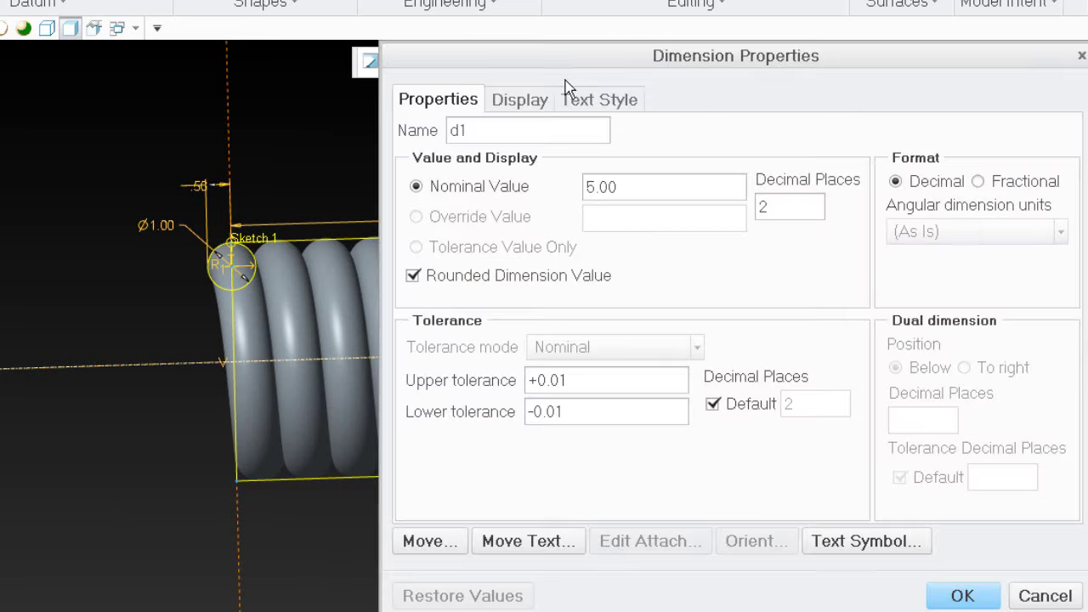
double_click(487, 133)
text(outside_dia)
click(961, 595)
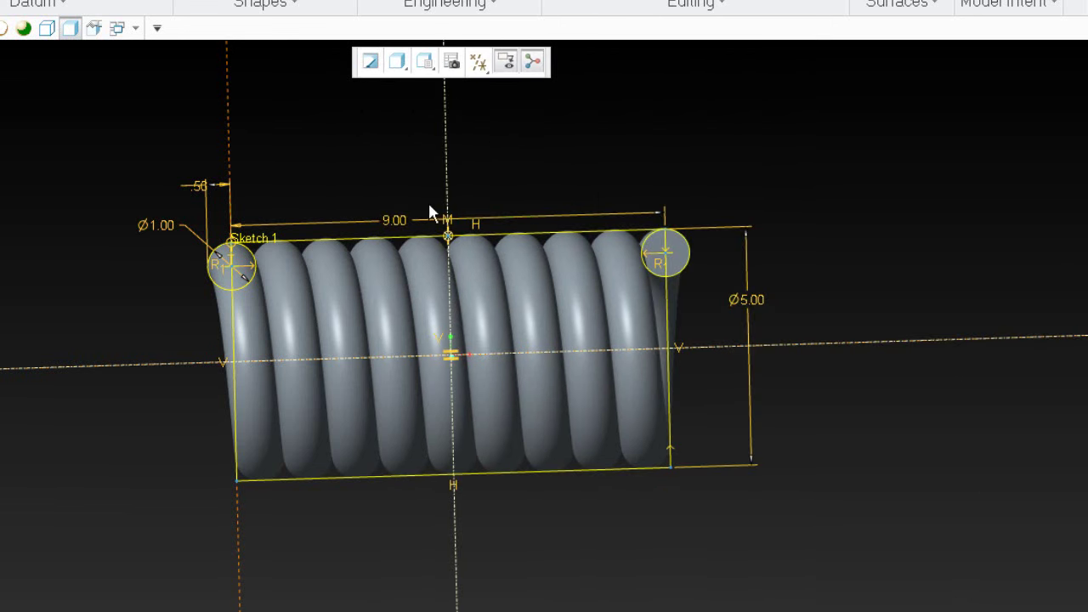
- Rename the spring's 9.00 length dimension as ht in its dimension properties
click(404, 219)
right_click(374, 170)
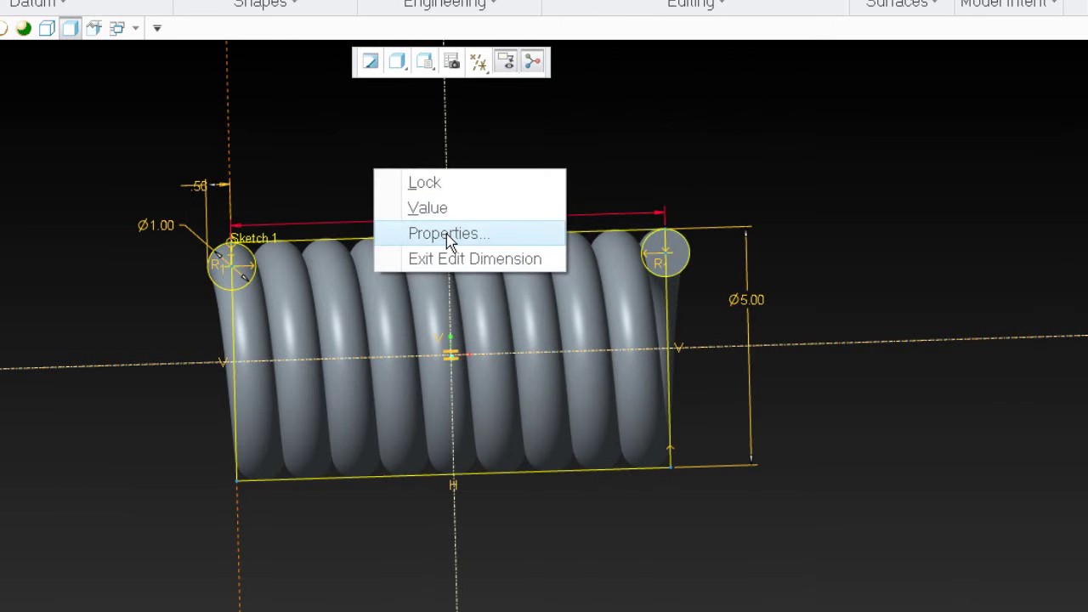
click(445, 234)
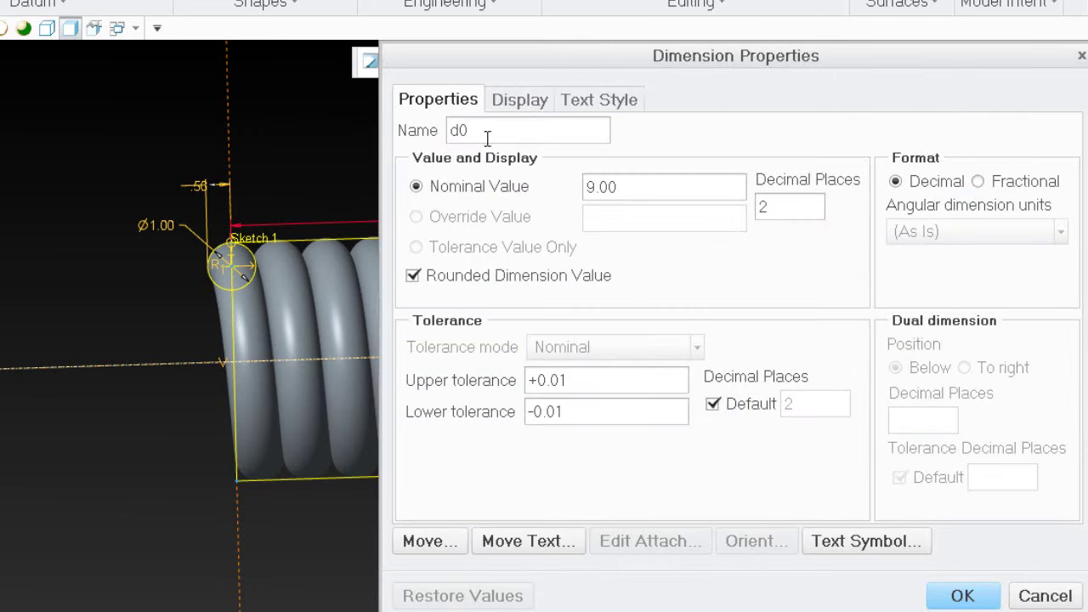
text(ht)
click(964, 596)
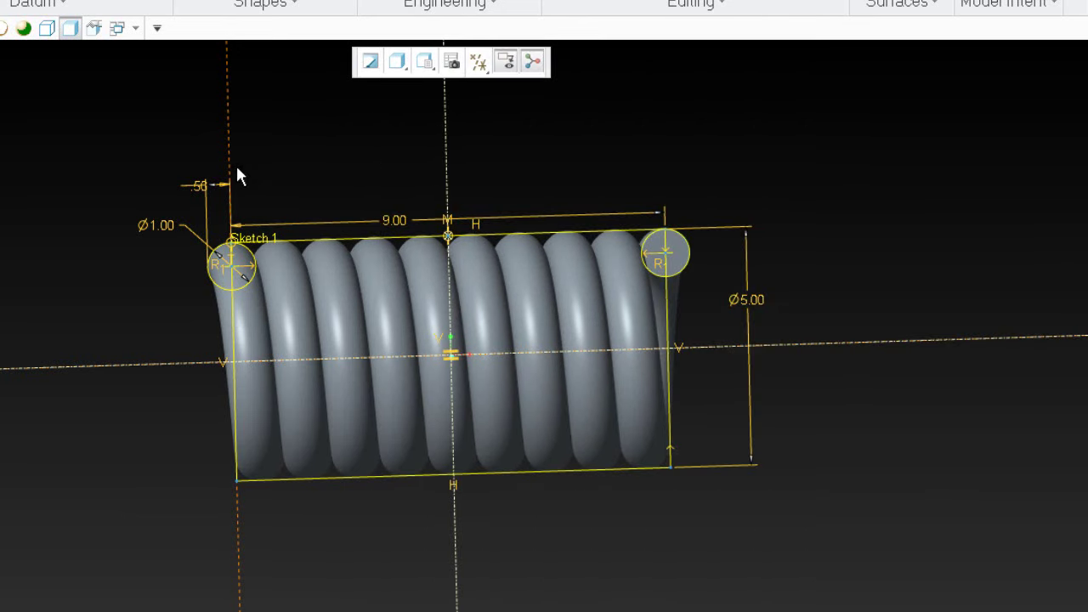
- Rename the .50 dimension at the wire circle on the spring's end as grind_mat
click(197, 189)
right_click(298, 170)
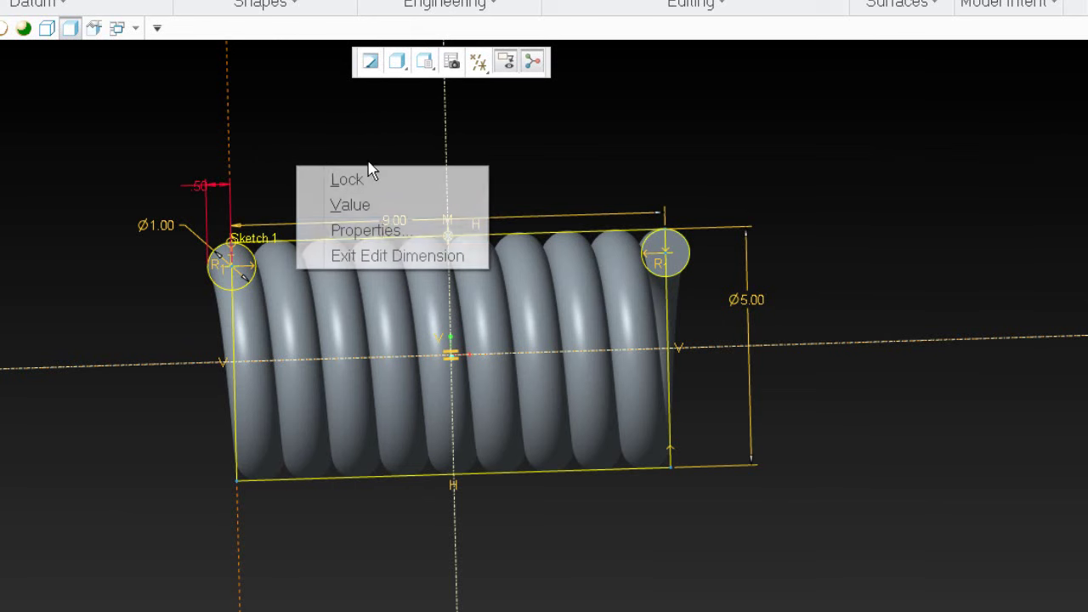
click(383, 232)
drag(493, 130, 402, 129)
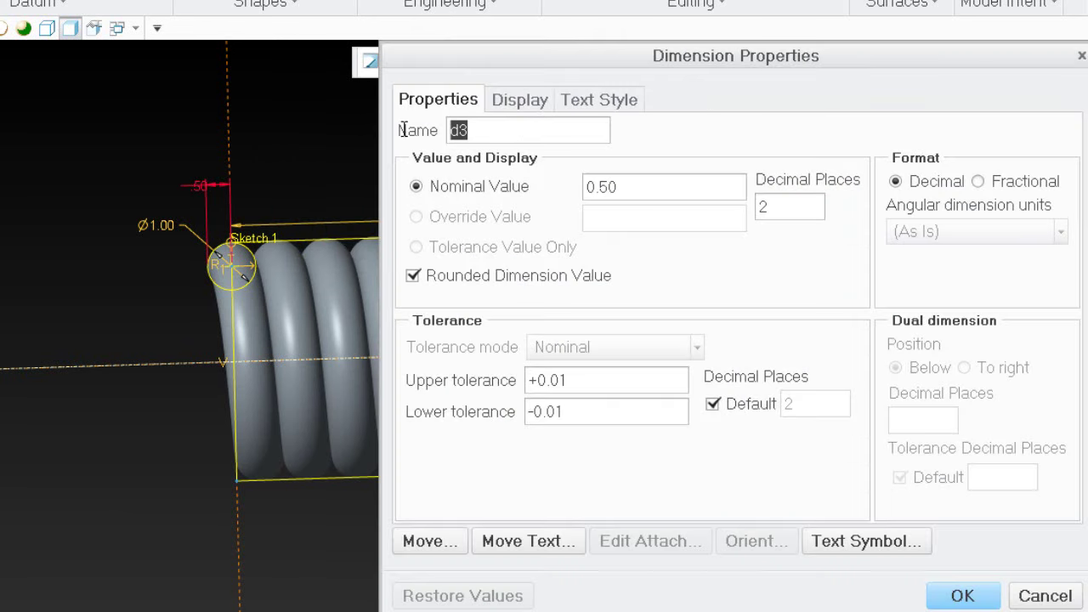
key(BackSpace)
text(grind)
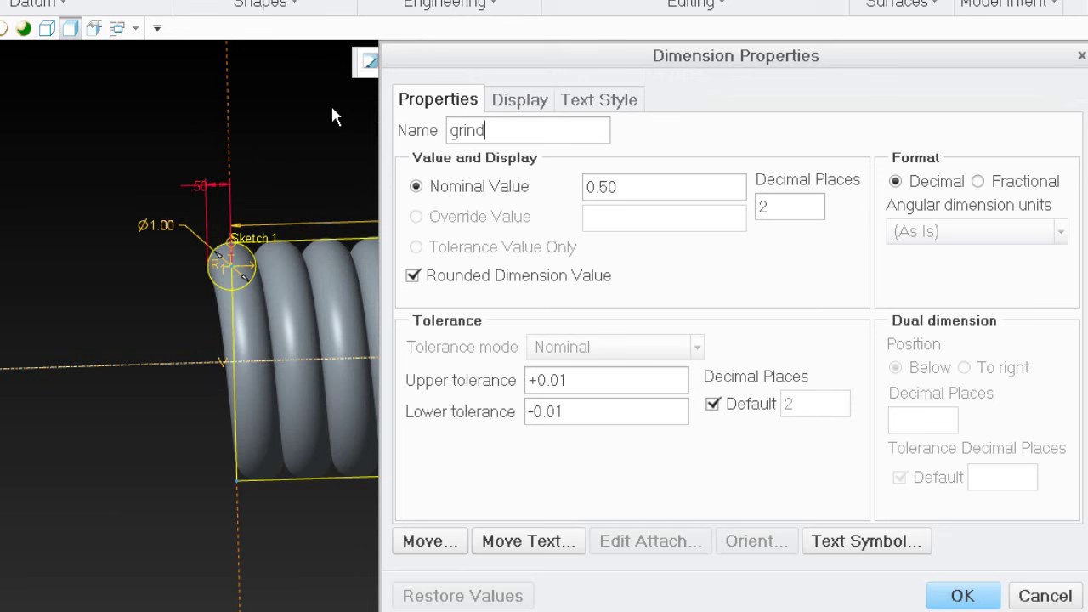
text(_mat)
click(957, 597)
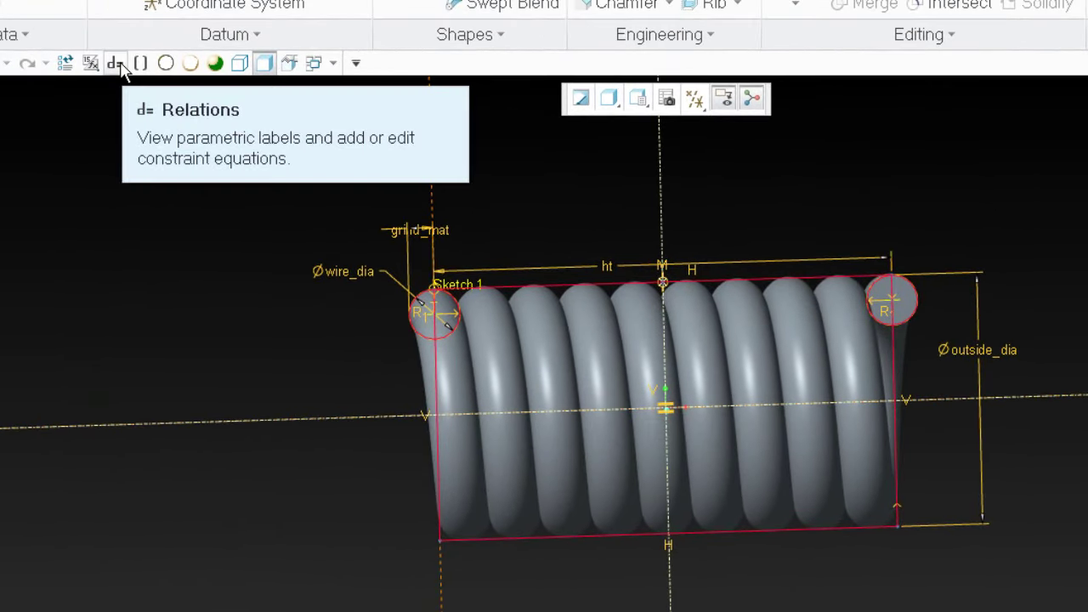
- Start the part's Relations editor and show the Profile dimension names of Helical Sweep 1 in the model
click(115, 63)
scroll(202, 320, down, 3)
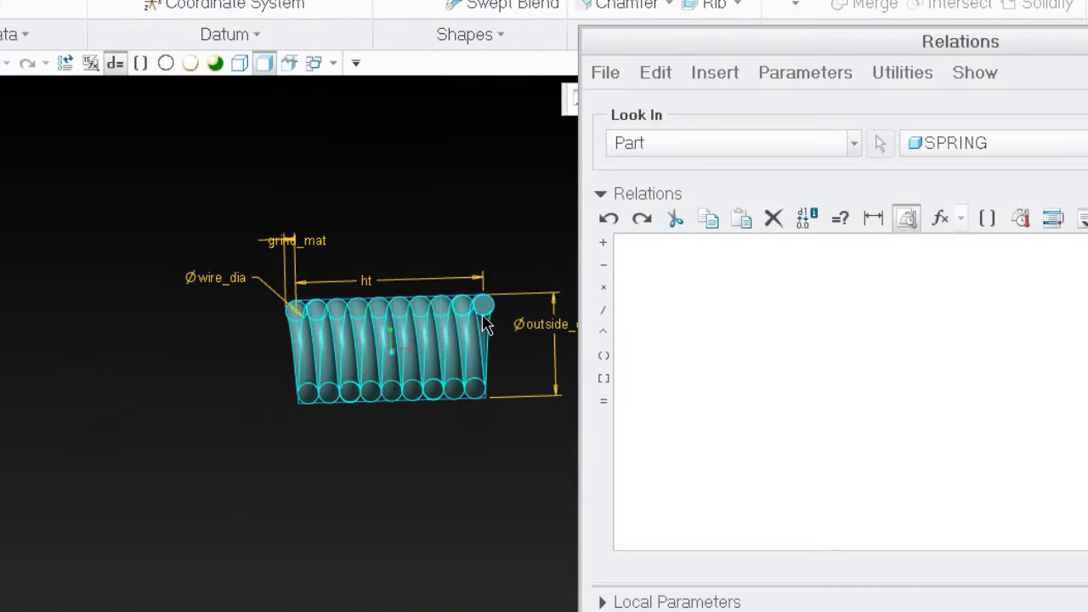
click(479, 318)
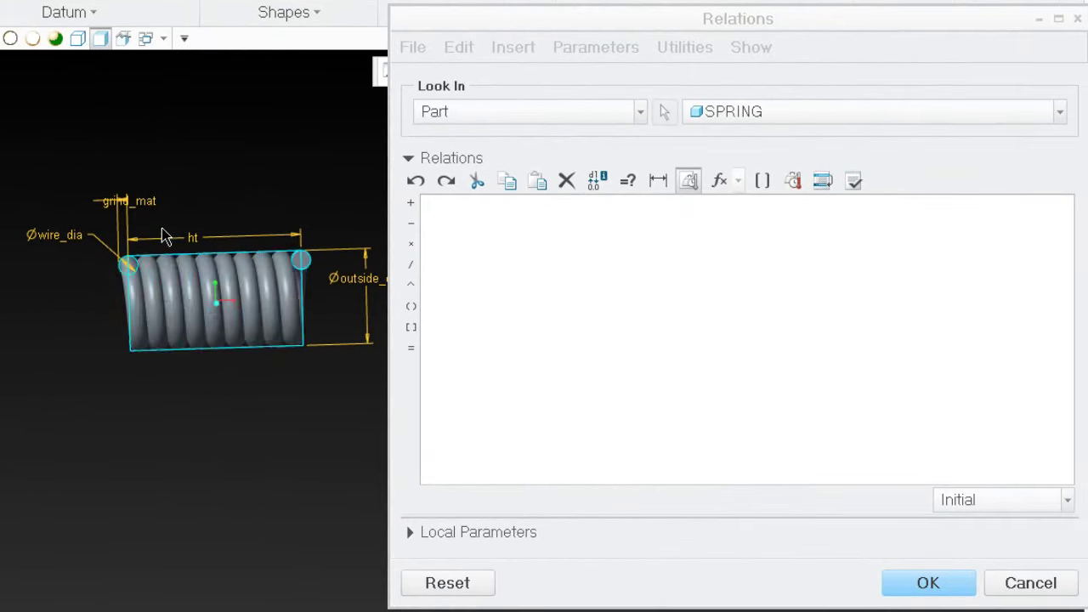
scroll(155, 227, up, 3)
scroll(24, 273, down, 3)
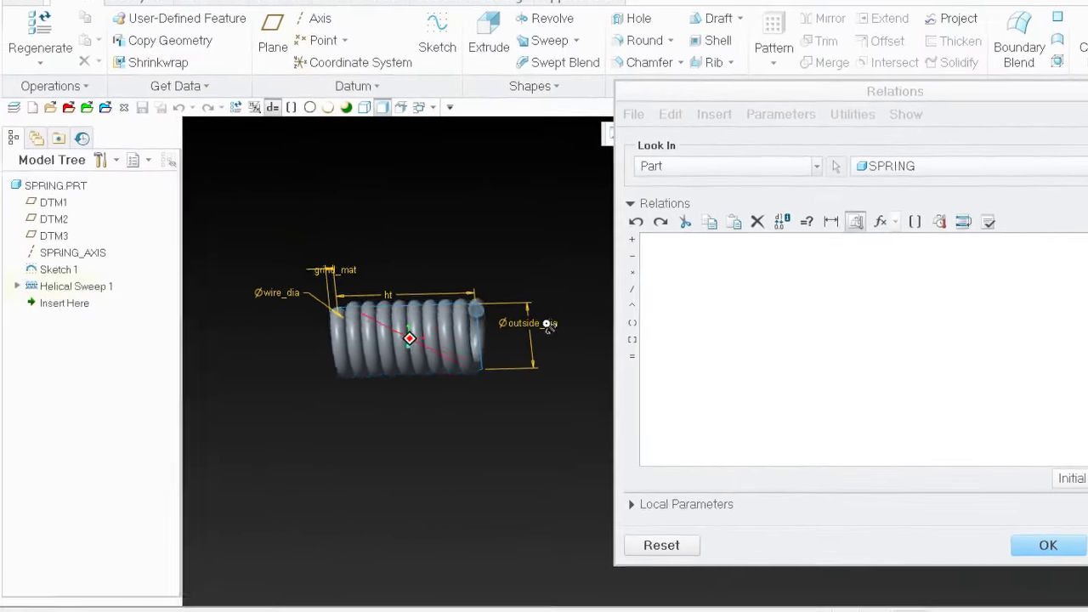
click(134, 321)
click(109, 287)
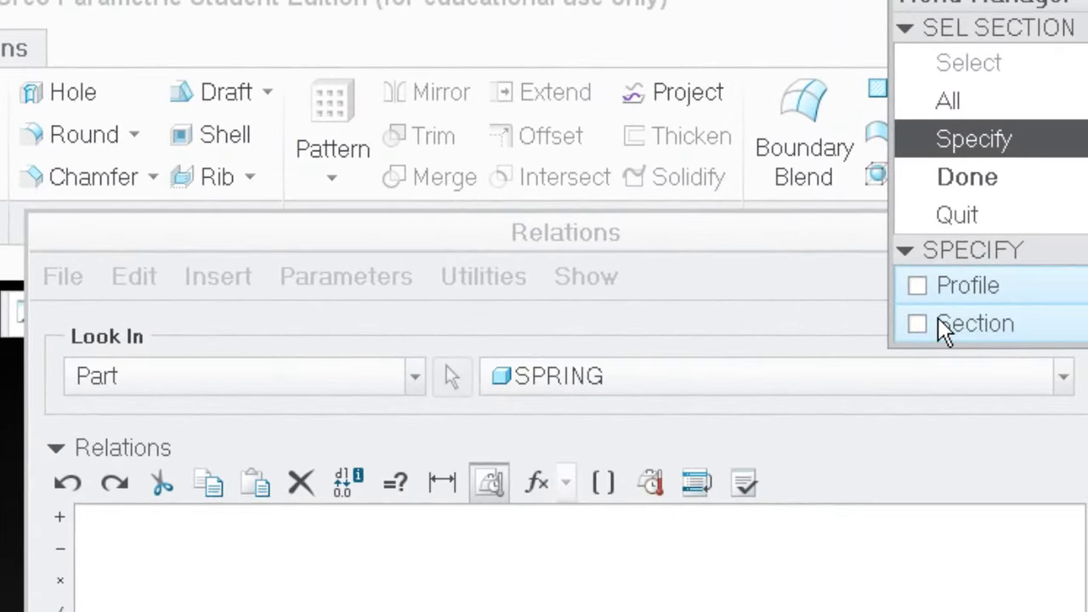
click(1082, 154)
click(939, 289)
click(956, 177)
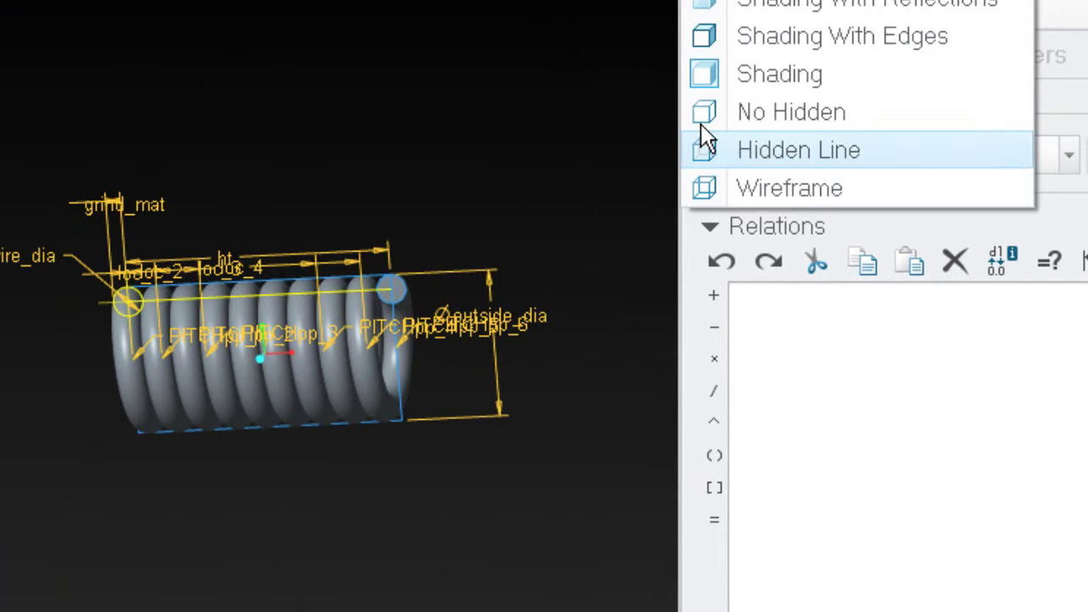
- Set the model's display style to No Hidden so the location and pitch names can be read
click(708, 112)
scroll(145, 328, down, 8)
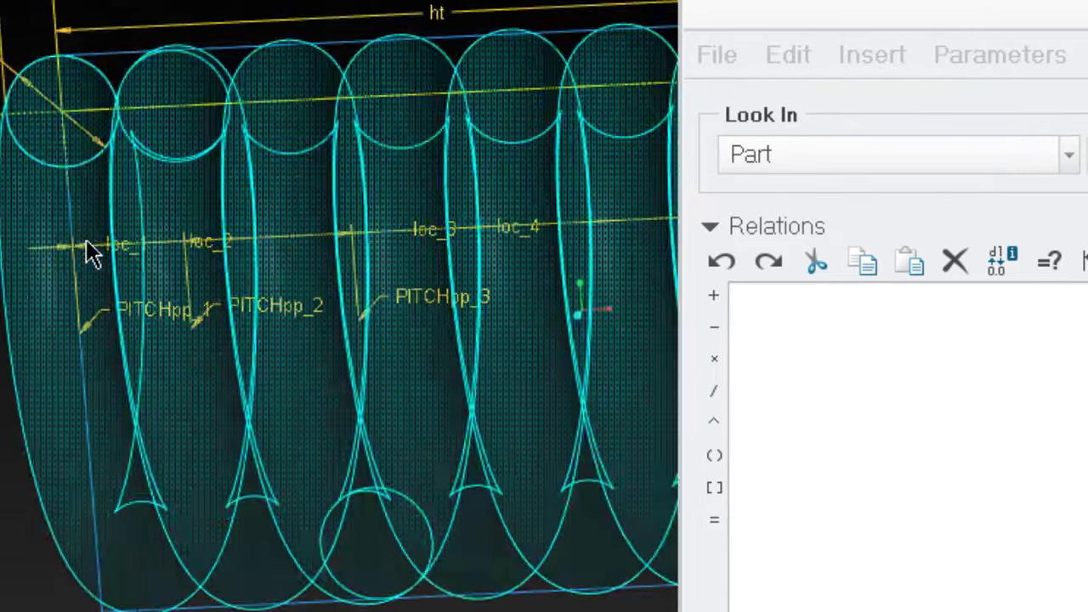
scroll(140, 392, up, 5)
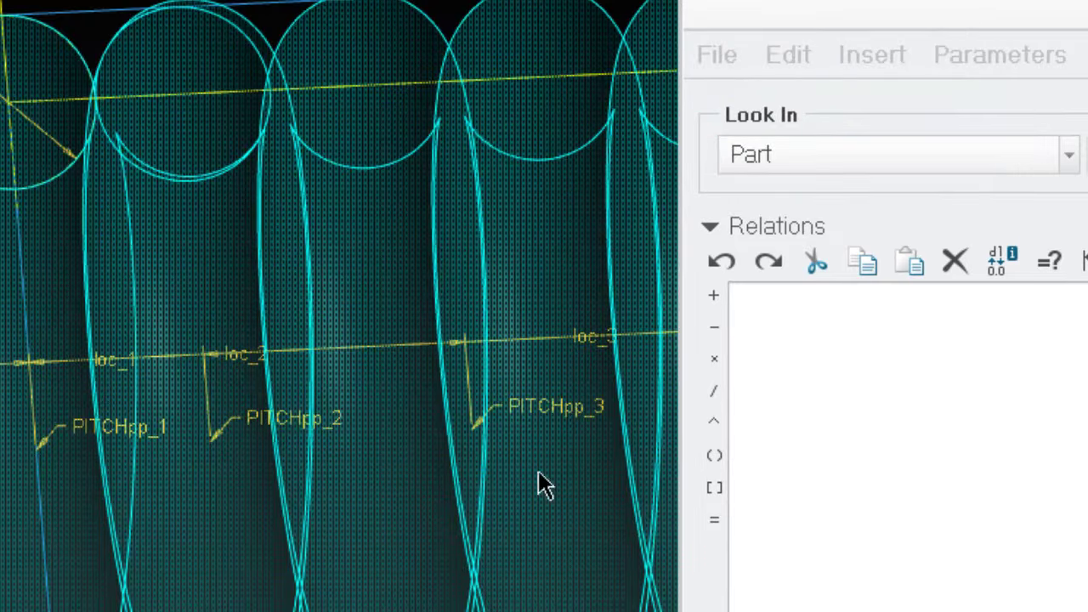
- Enter the relations pp_1 = wire_dia and pp_2 = wire_dia for the first two pitch points
click(757, 299)
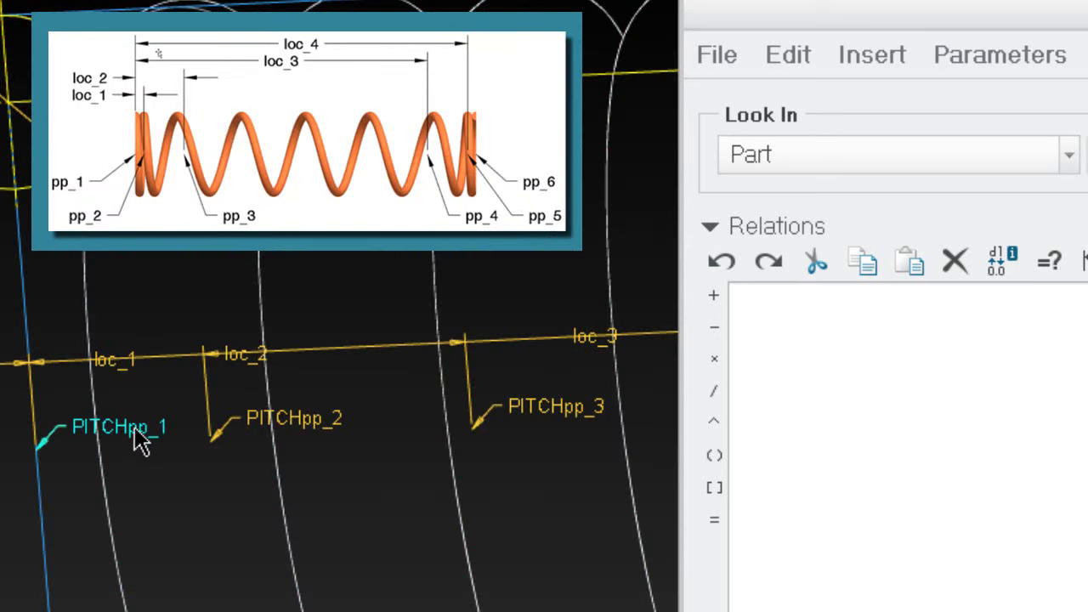
click(139, 442)
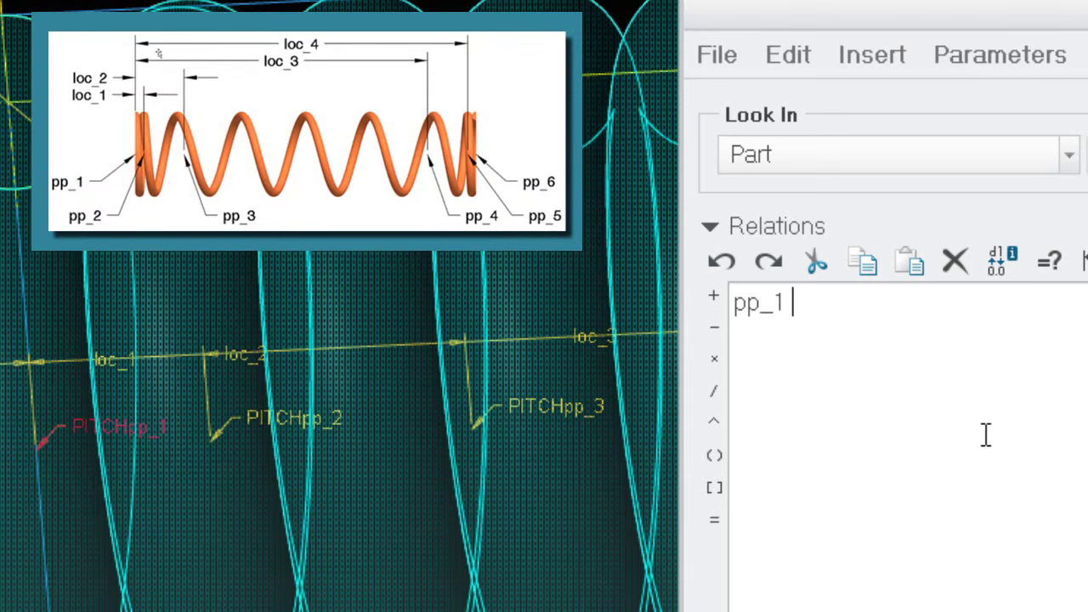
text(= wire_)
text(dia)
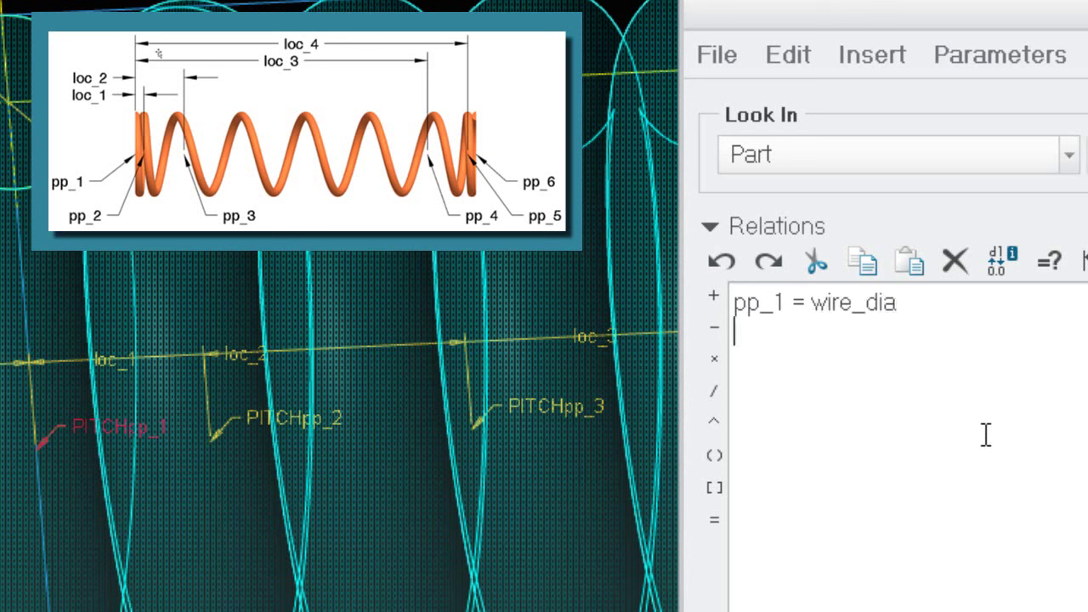
key(Return)
text(pp_2)
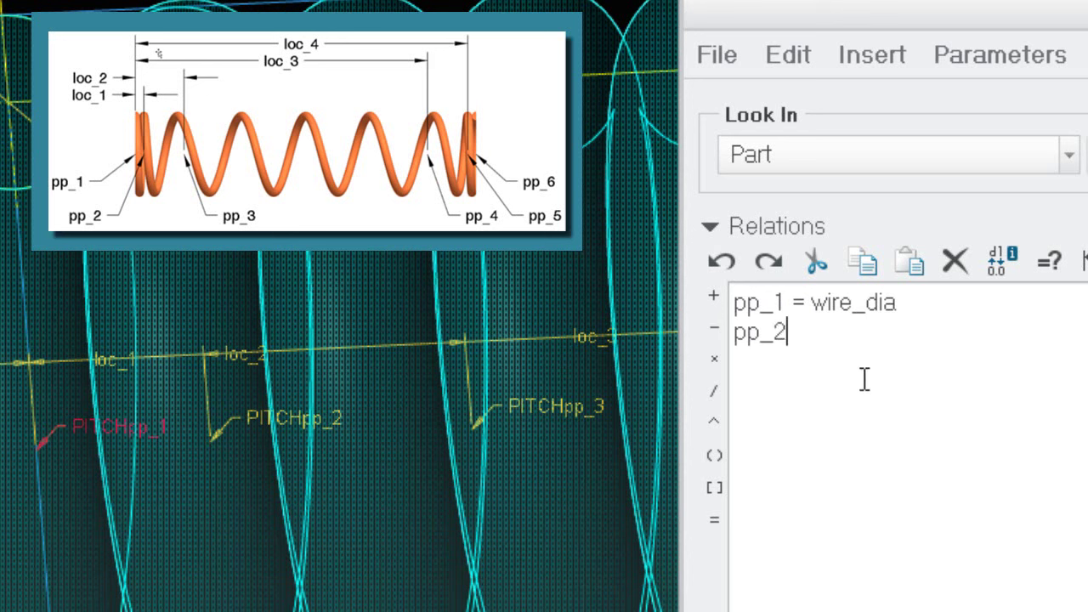
text( = wi)
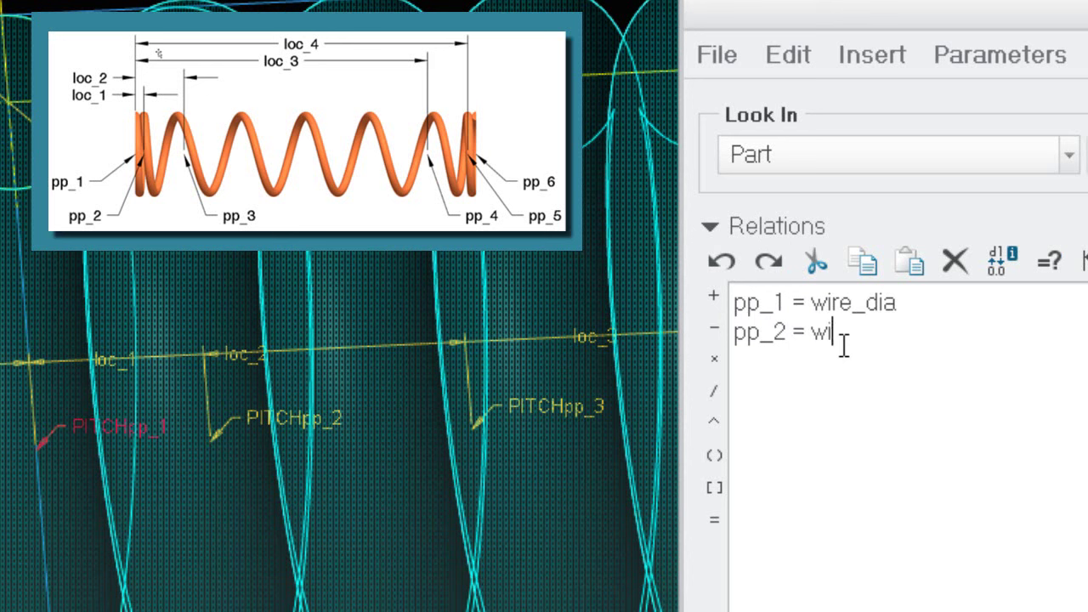
text(re_dia)
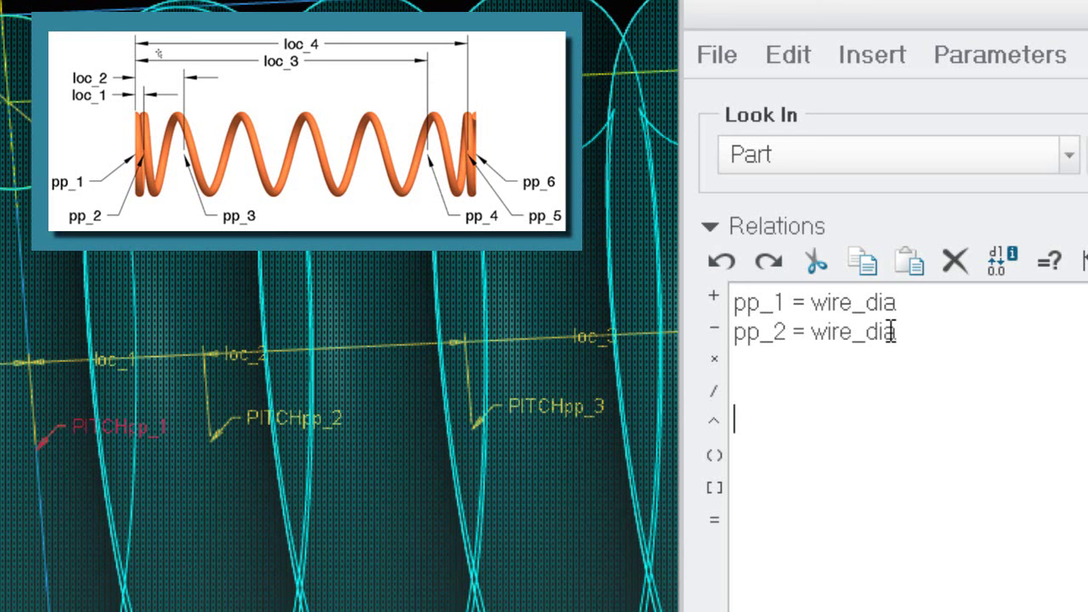
- Enter the relations pp_5 = wire_dia and pp_6 = wire_dia a few lines below the first two
text(pp_5 = )
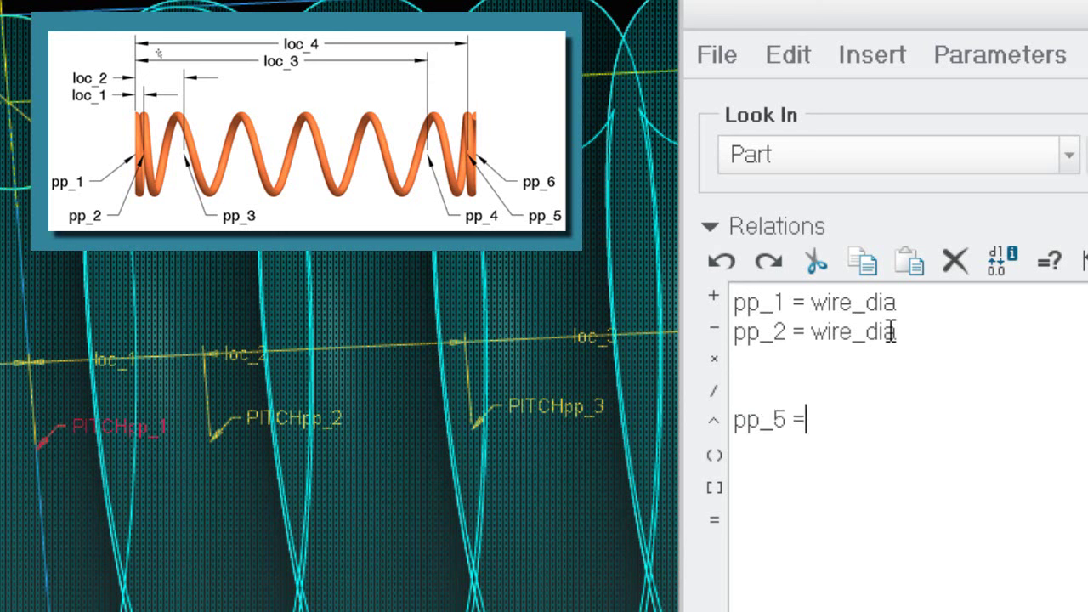
text(wire_)
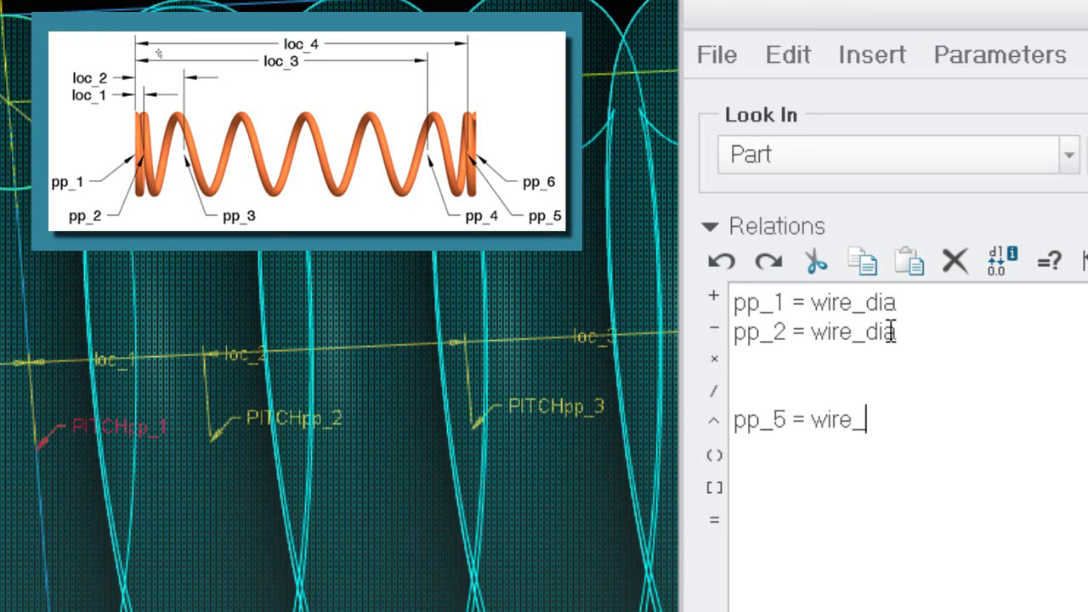
text(dia)
key(Return)
text(pp_)
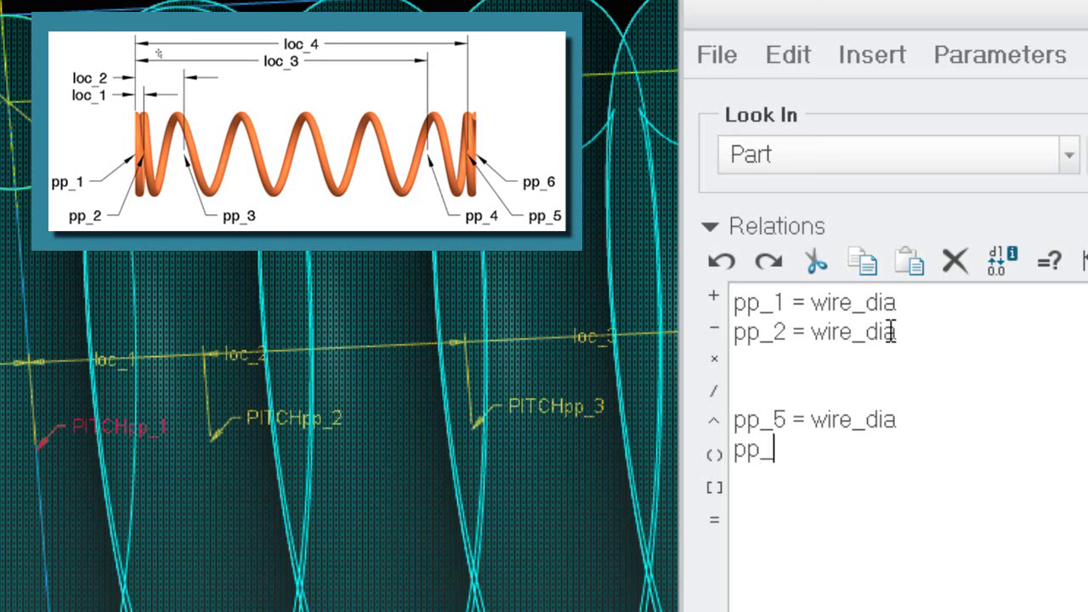
text(6 = wire_d)
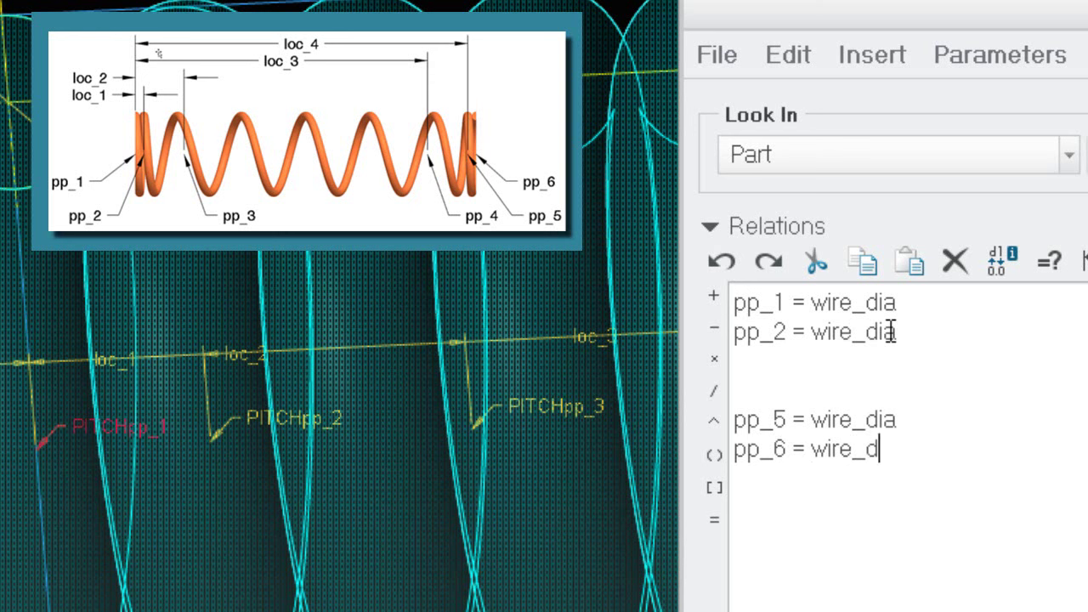
text(ia)
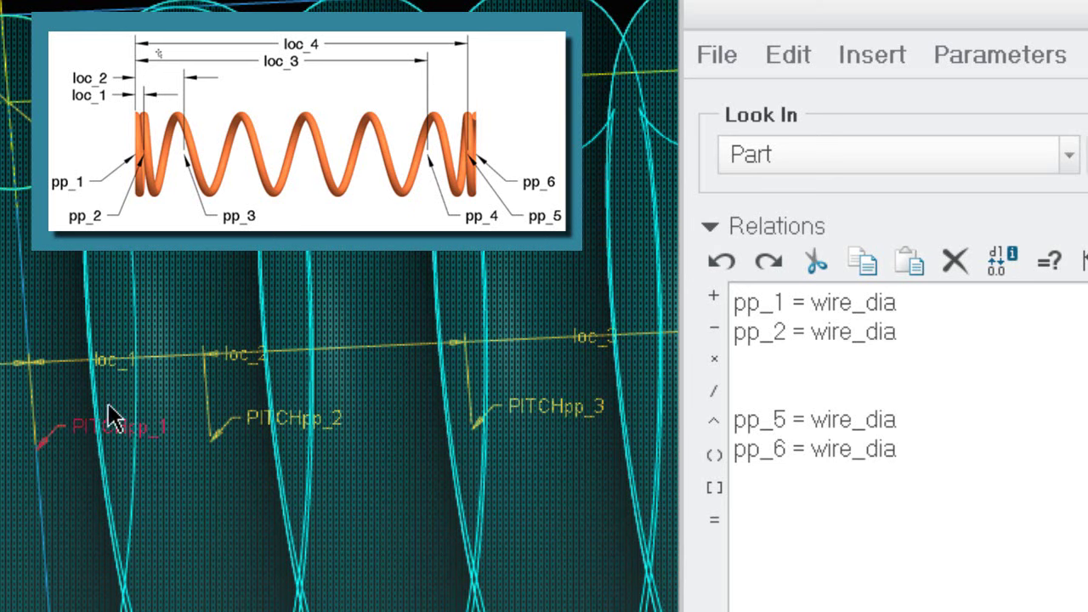
- Make room above the pitch relations and enter the relation loc_1 = wire_dia there
click(734, 301)
key(Return)
key(Return)
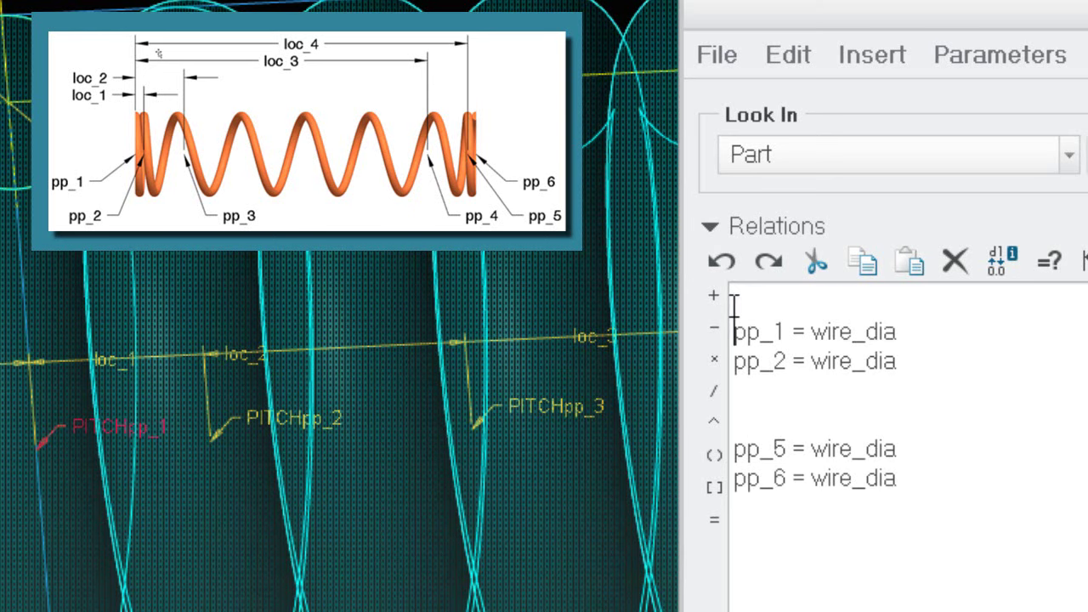
key(Up)
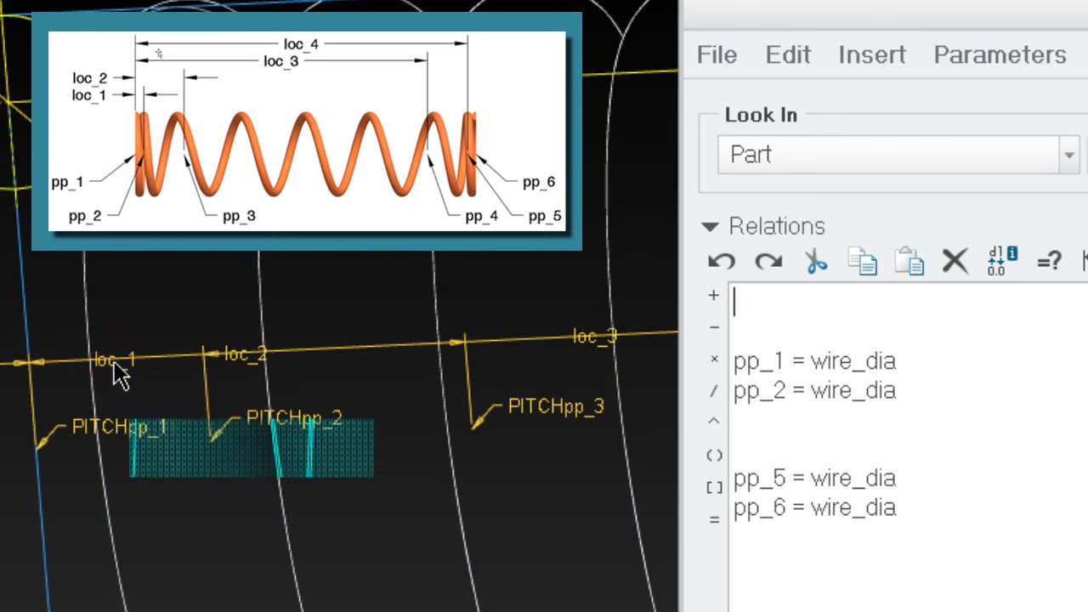
click(116, 364)
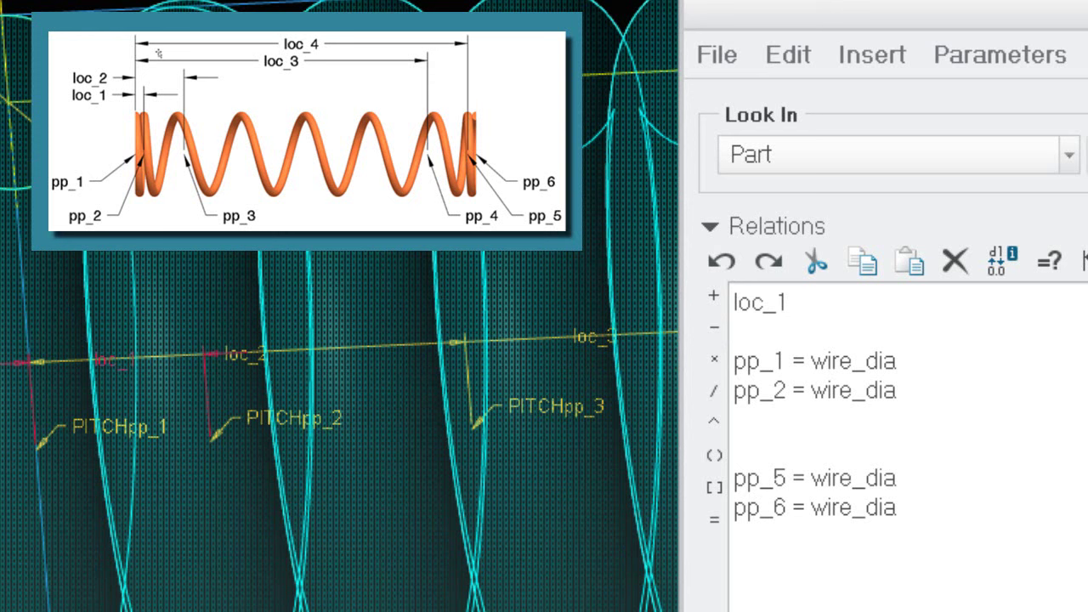
text(= wire_)
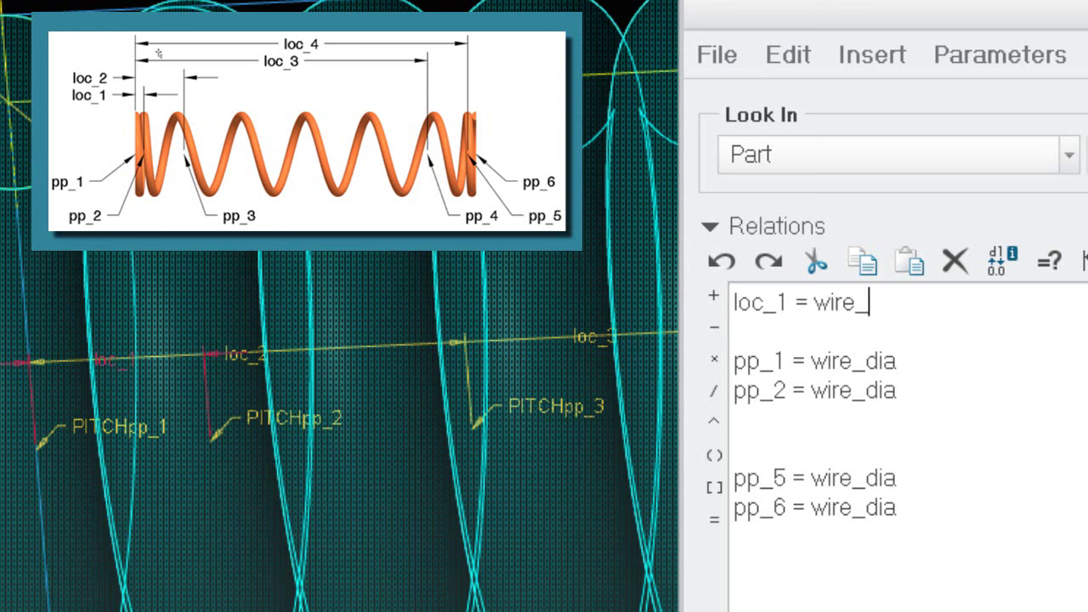
text(dia)
key(Return)
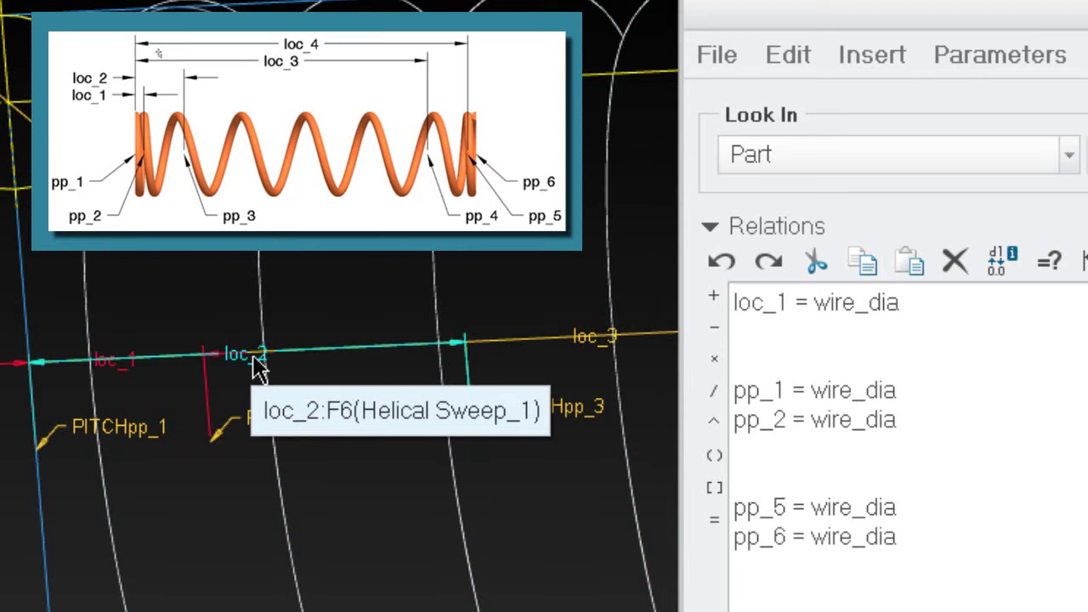
scroll(54, 468, down, 5)
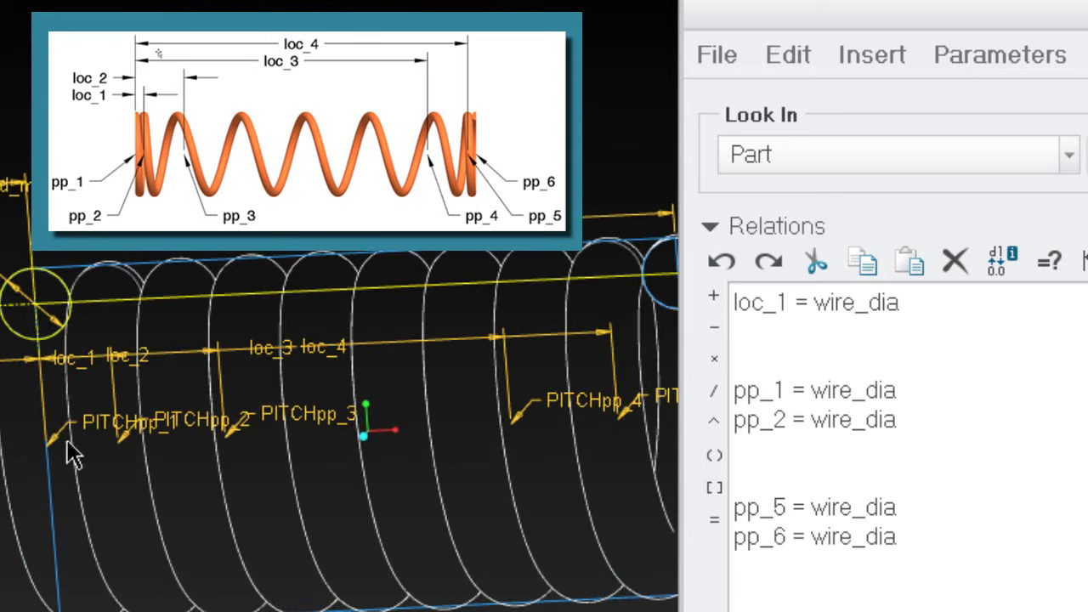
scroll(73, 376, up, 2)
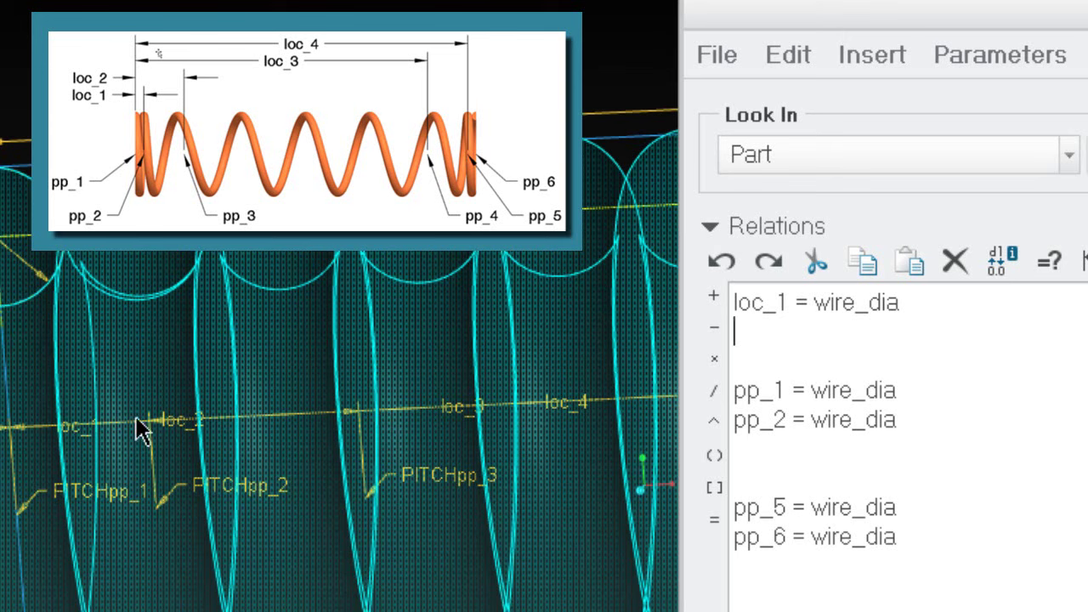
- Enter the relation loc_4 = wire_dia between loc_1 and the pitch relations, leaving blank lines below loc_1
scroll(73, 457, down, 3)
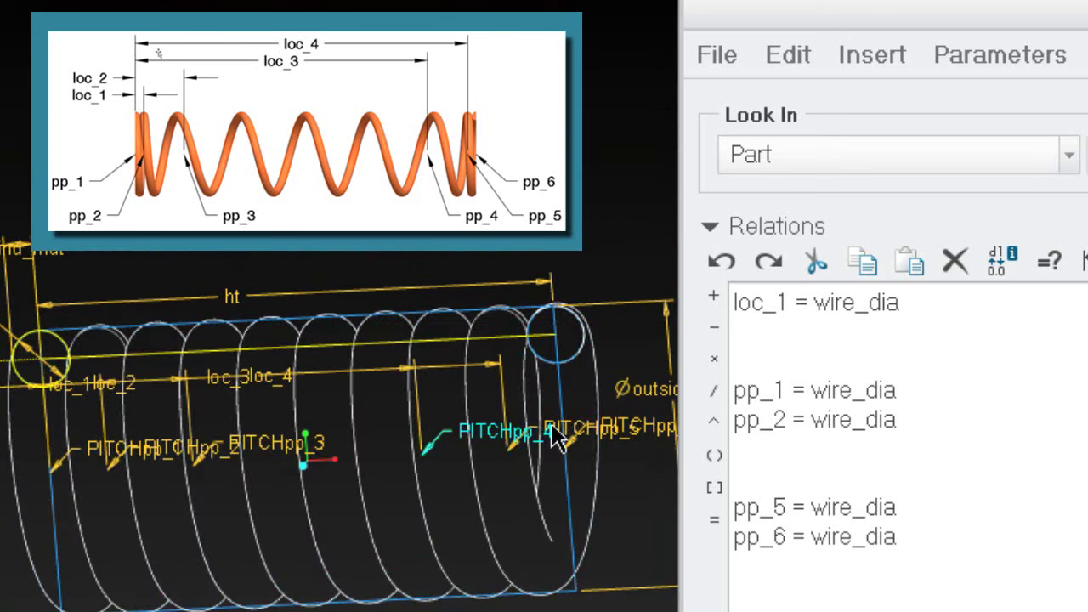
scroll(542, 456, up, 3)
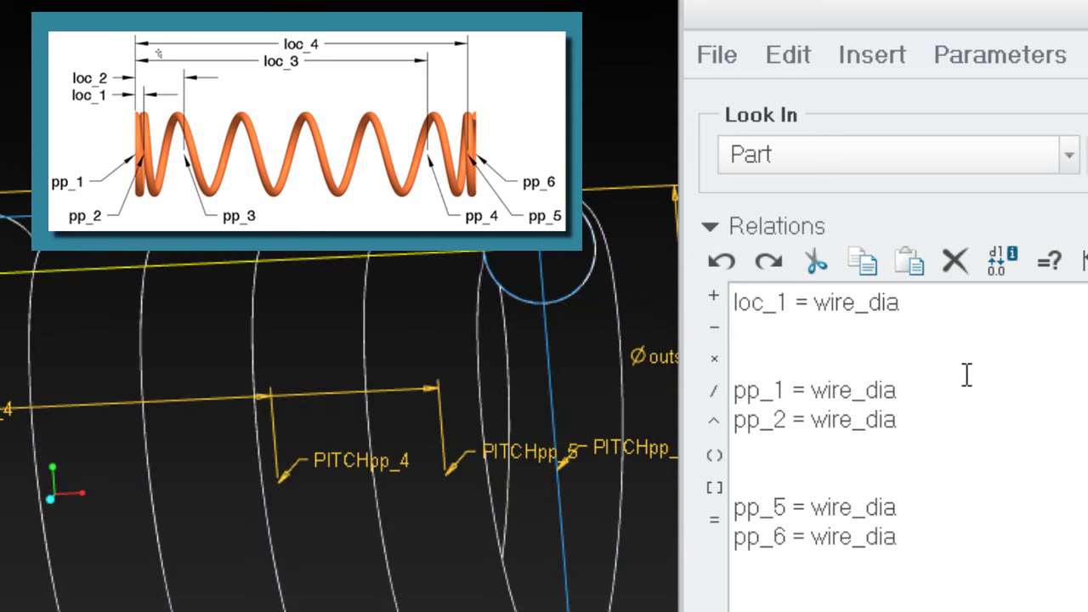
key(Return)
key(Return)
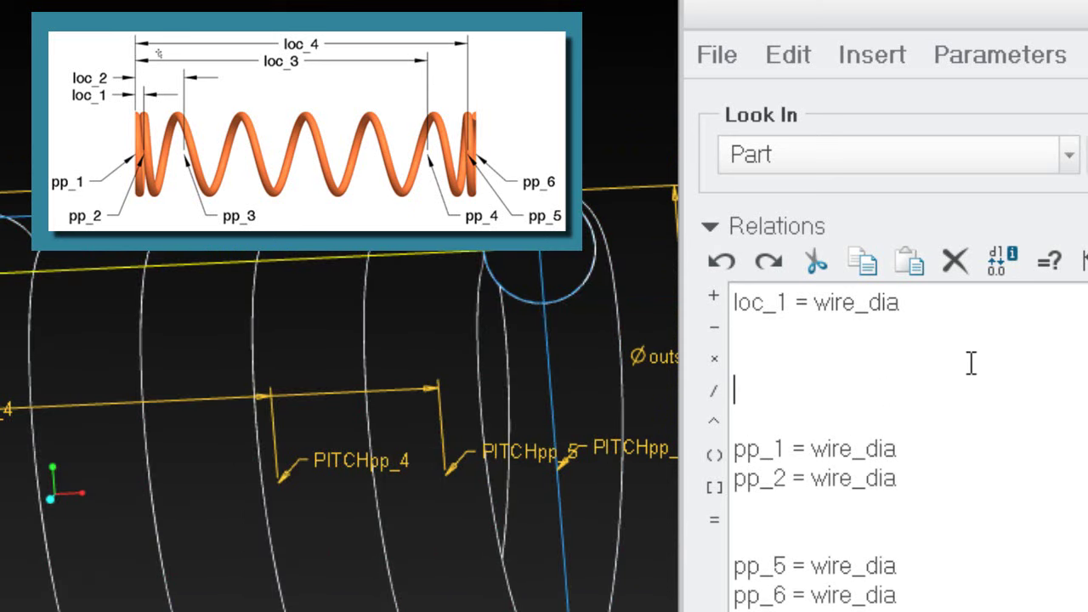
text(loc_4 = )
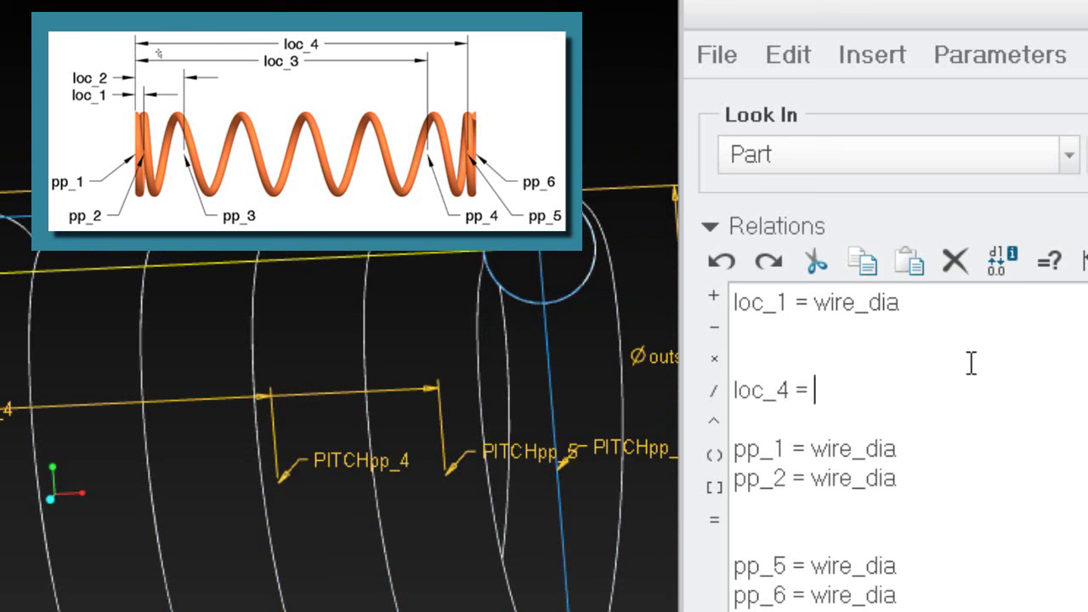
text(wire_)
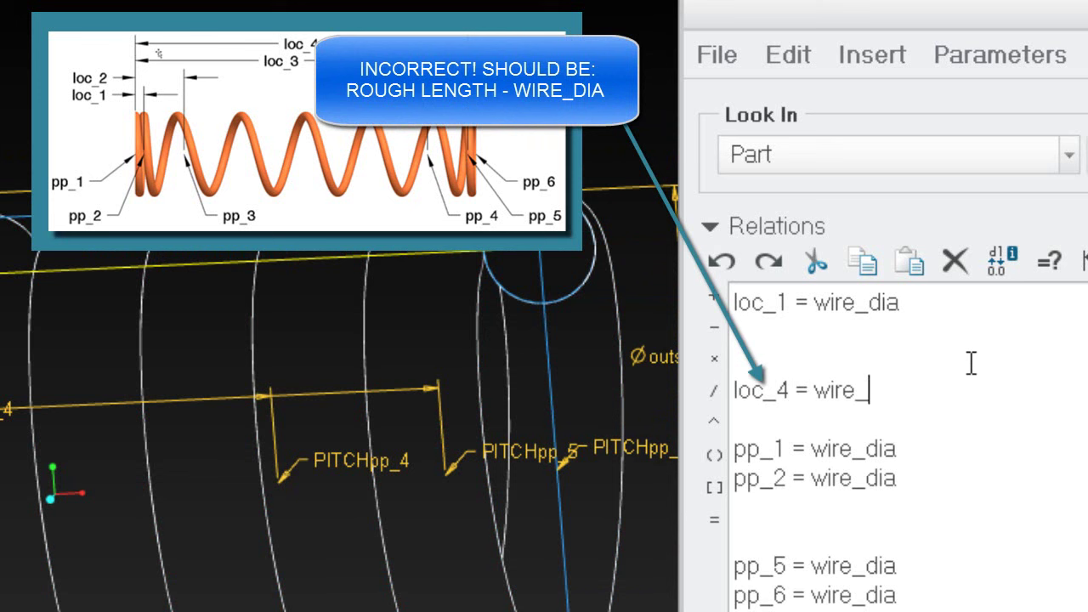
text(dia)
- Insert two blank lines above the loc_1 relation at the start of the relations text
key(Up)
key(Up)
key(Up)
key(Return)
key(Return)
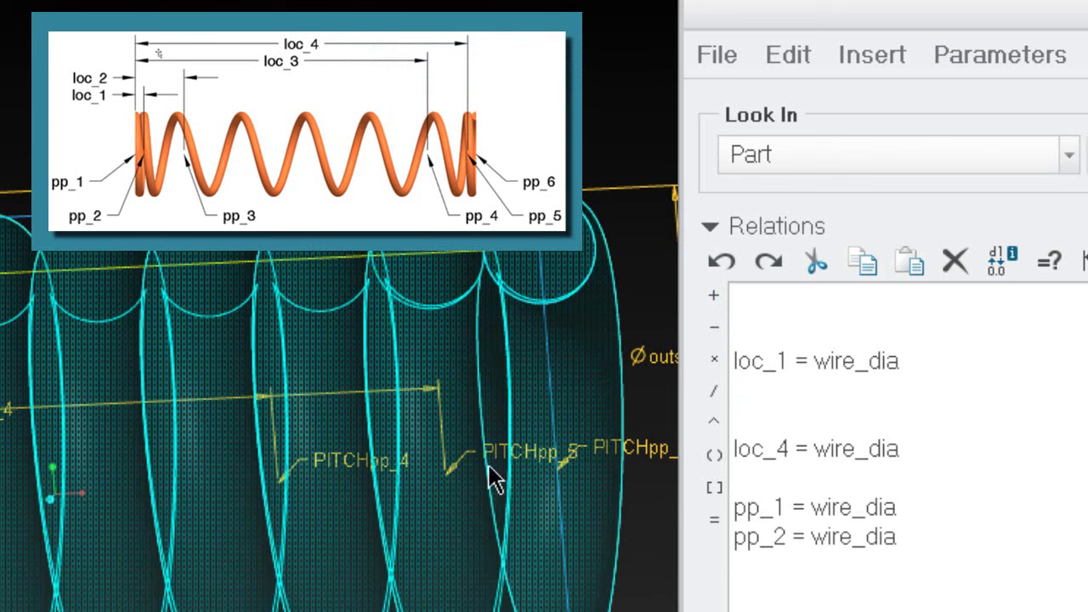
- Enter the trial relation TD = 1 on the first line, above the loc_1 relation
click(461, 479)
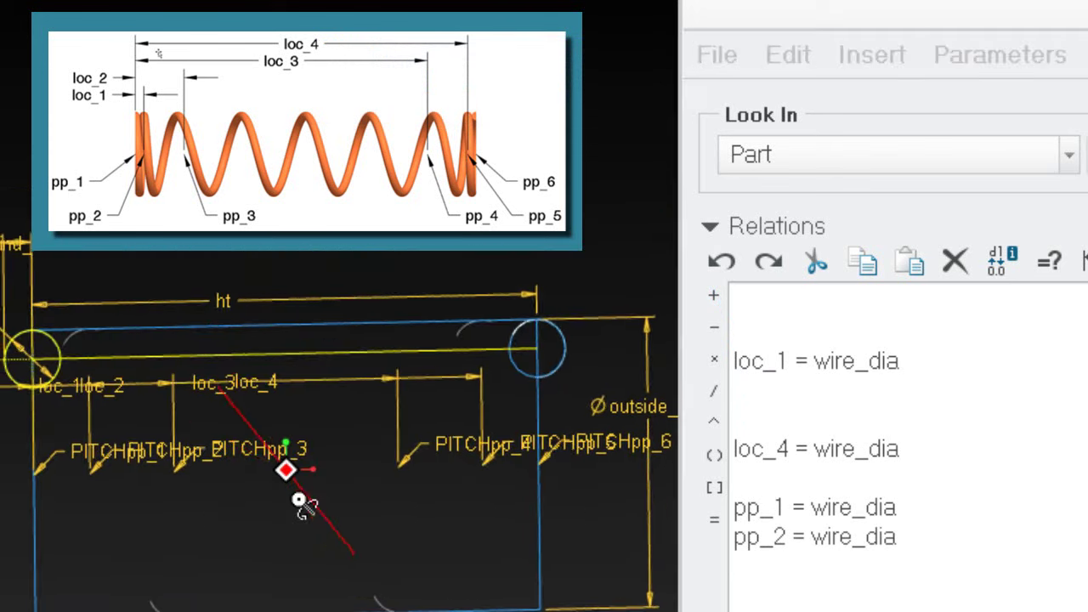
scroll(286, 505, up, 5)
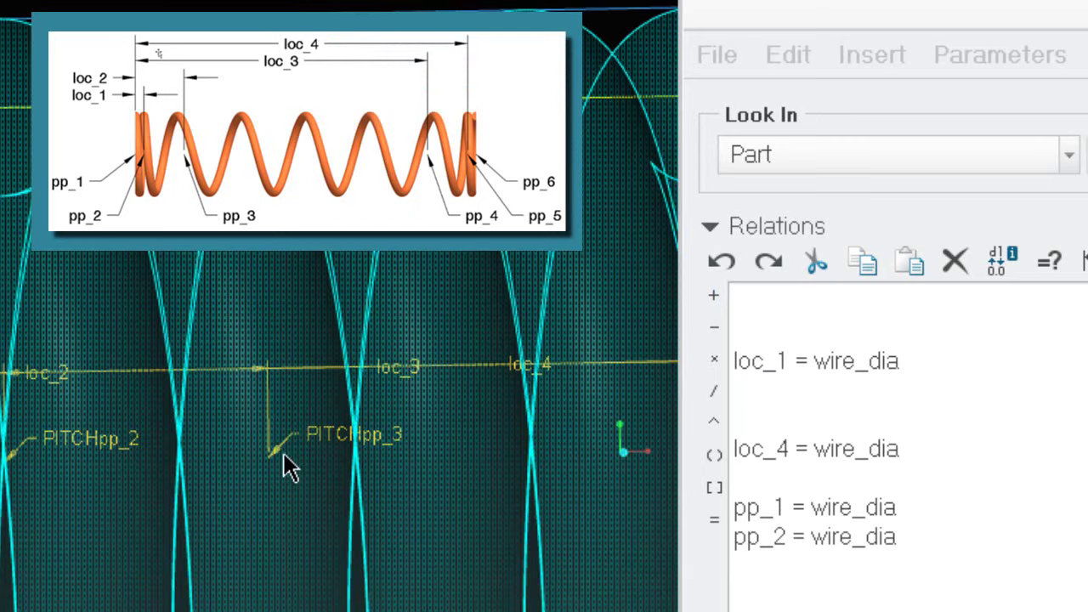
scroll(357, 523, down, 2)
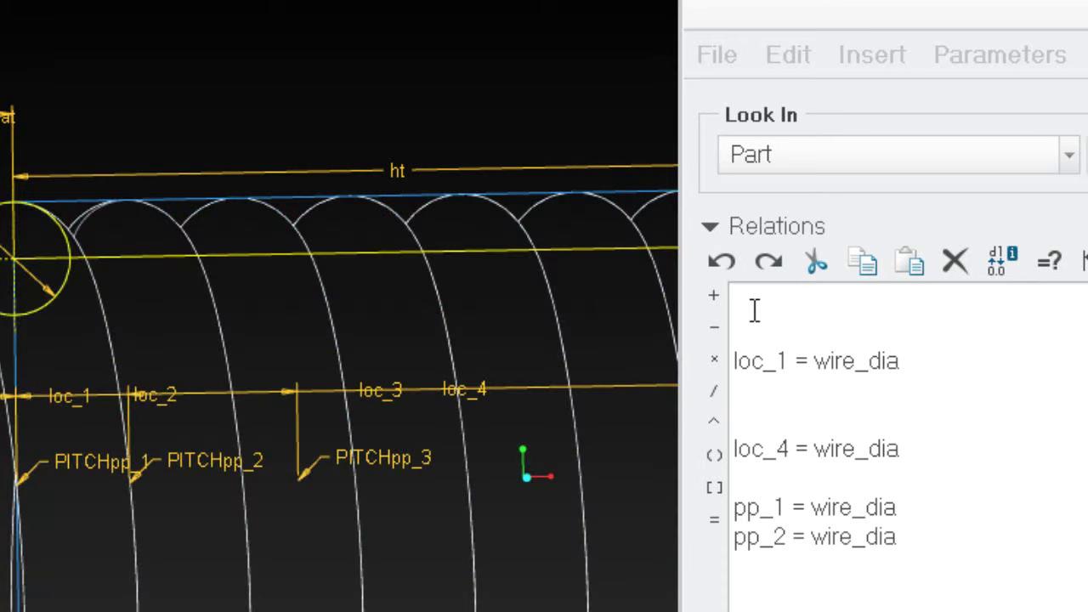
click(755, 309)
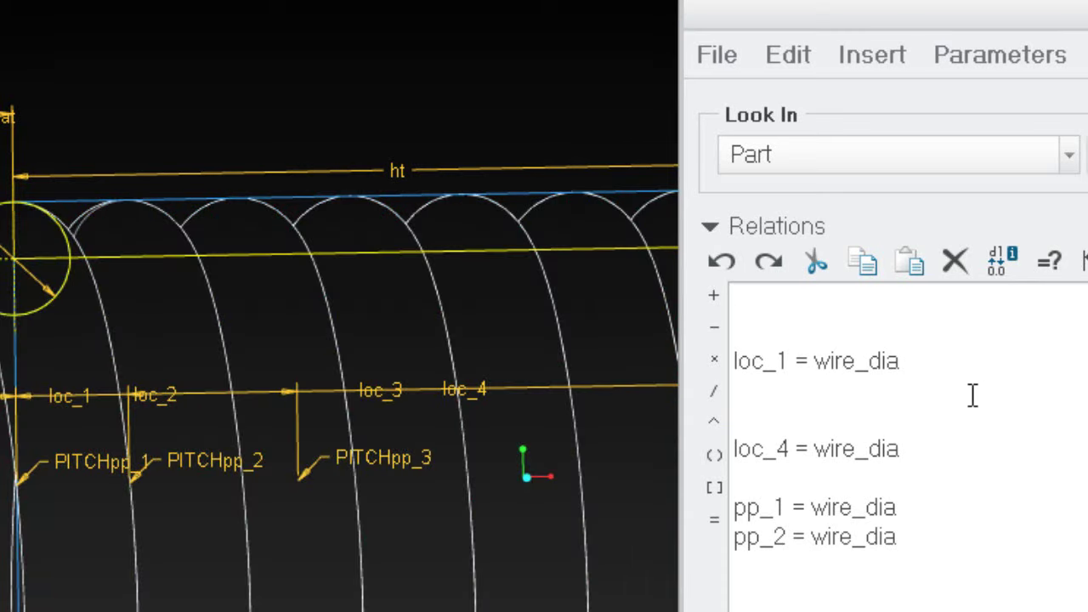
text(TD)
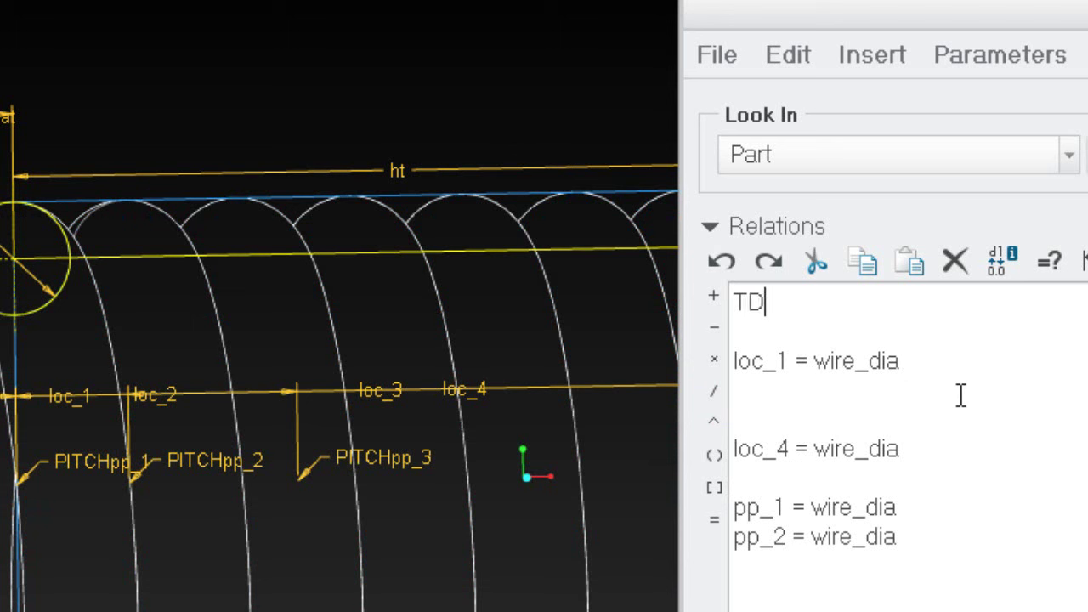
text( = 1)
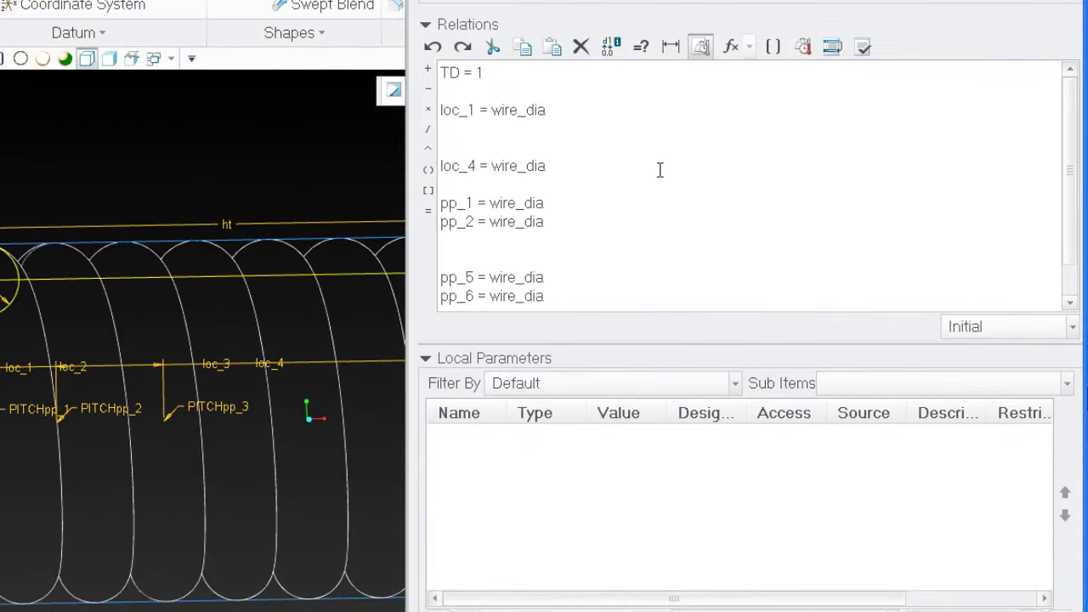
- Verify the relations and widen the Type column of the local parameters to read the TD parameter's type
click(864, 47)
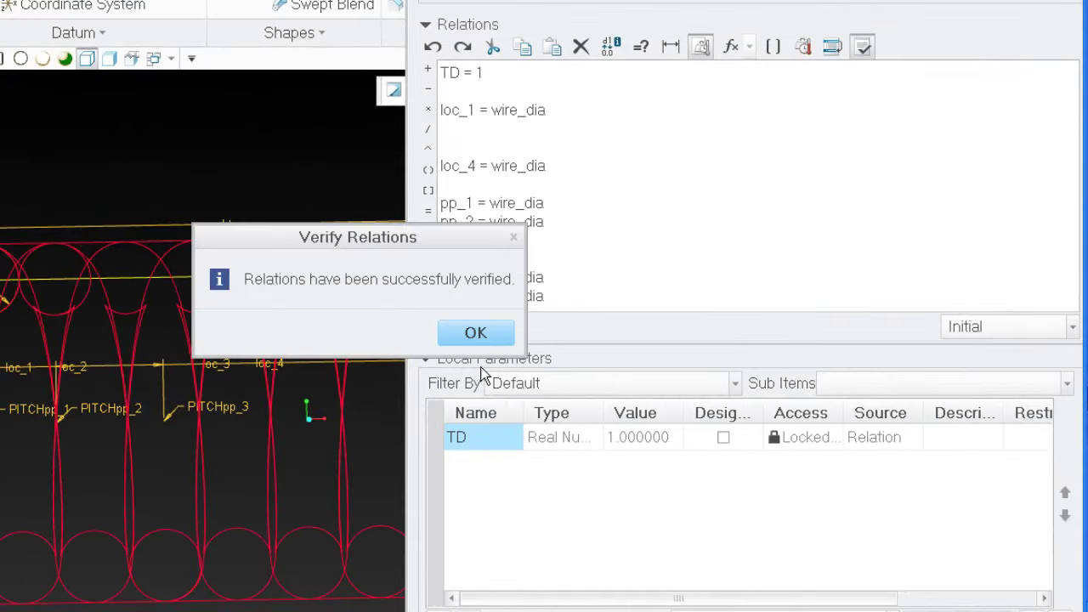
click(487, 332)
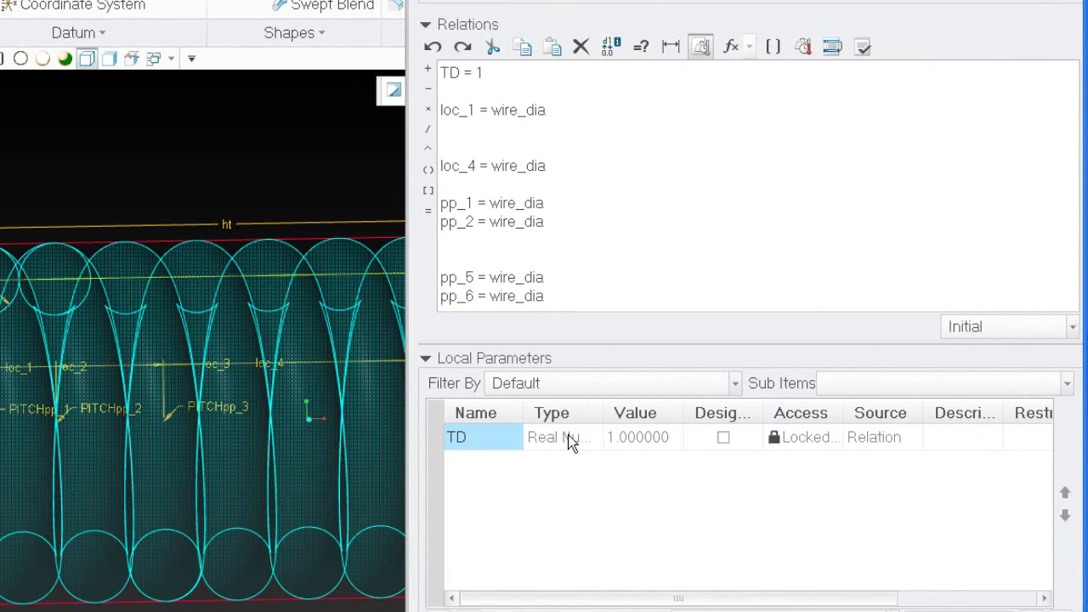
drag(603, 412, 643, 411)
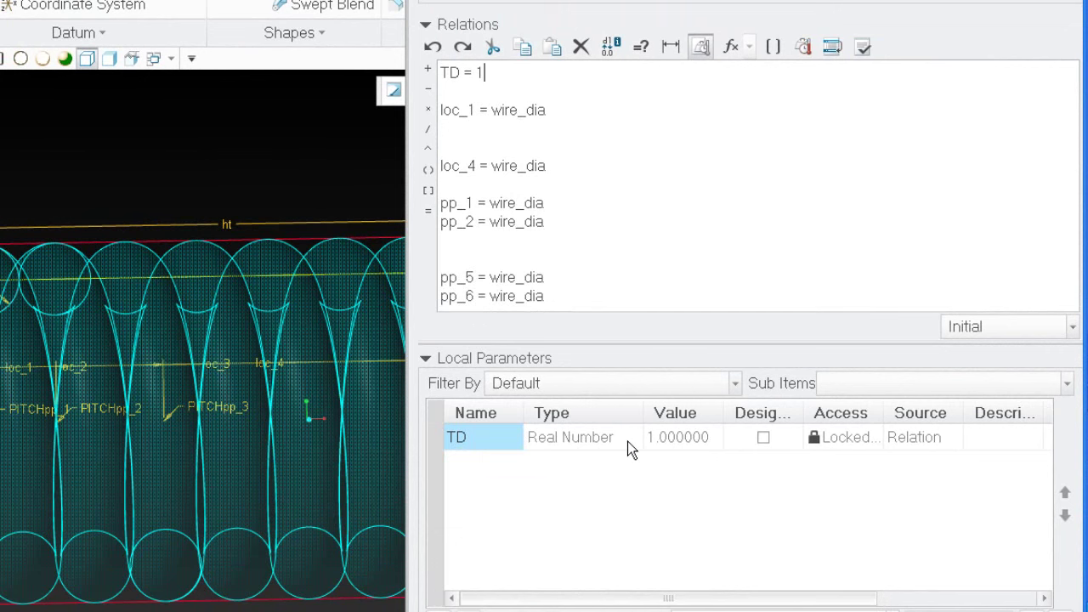
- Above TD = 1, enter grind_mat = (grind_angle/360)*wire_dia, ROUGH_LENGTH = height +2*grind_mat -wire_dia and TD = ROUGH_LENGTH/(coils -1) -wire_dia commented /* Transition distance
click(427, 360)
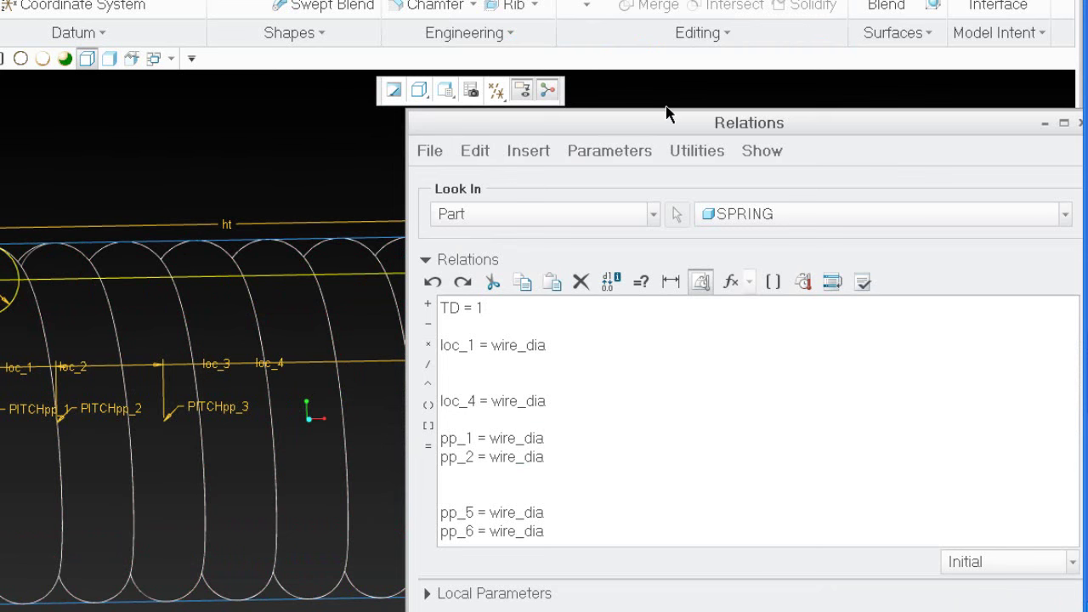
drag(663, 112, 661, 0)
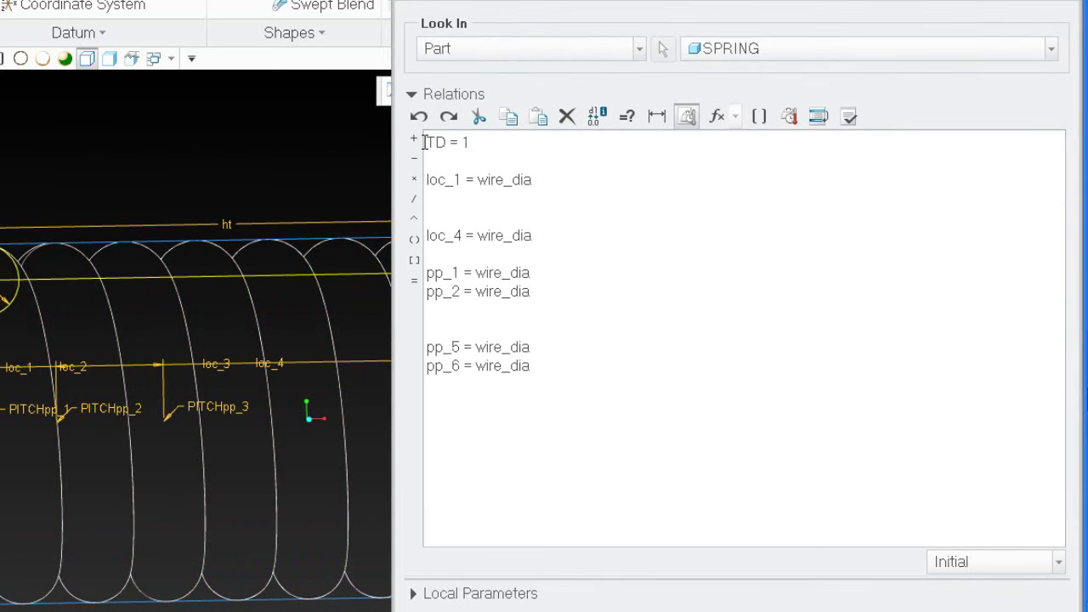
key(Return)
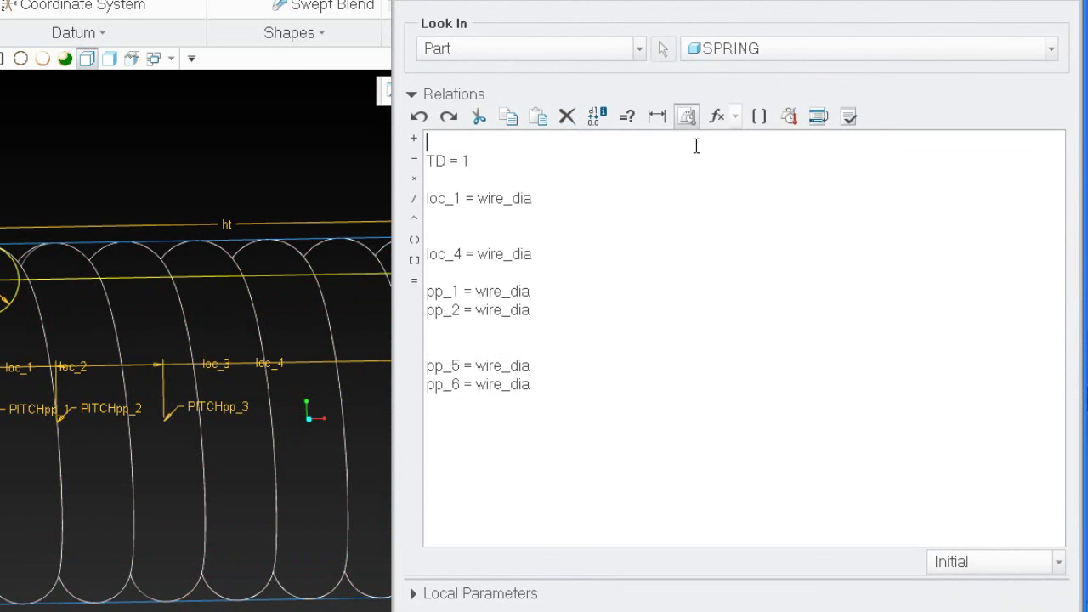
text(grind_mat = (grind_angle/360)*wire_dia ROUGH_LENGTH = height +2*grind_mat -wire_dia TD = ROUGH_LENGTH/(coils -1) -wire_dia  /* Transition distance)
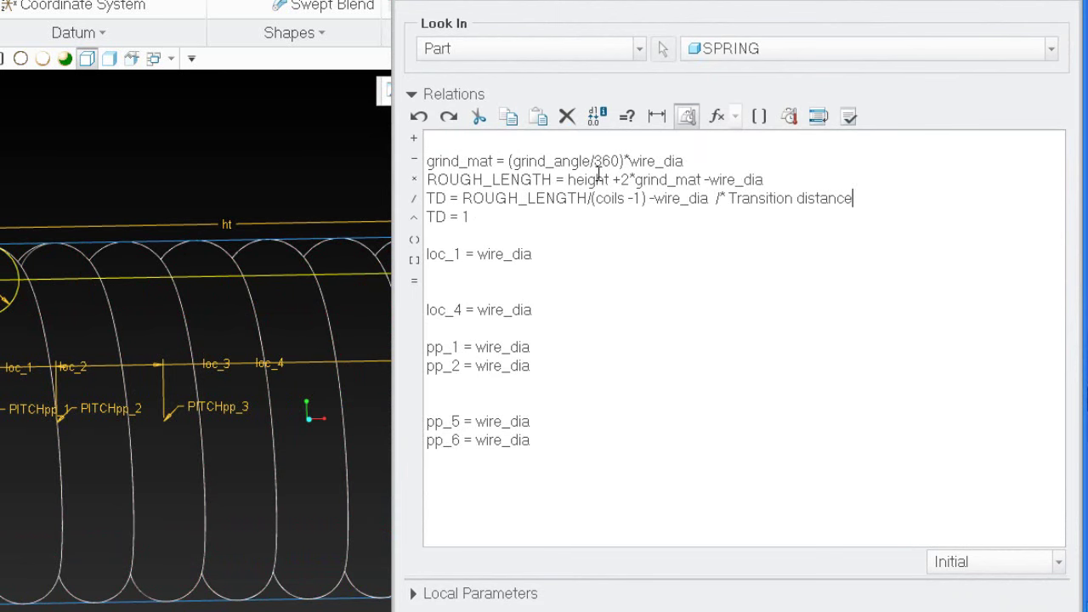
- Delete the trial line TD = 1 and insert a blank line between the grind_mat and ROUGH_LENGTH relations
drag(498, 220, 403, 219)
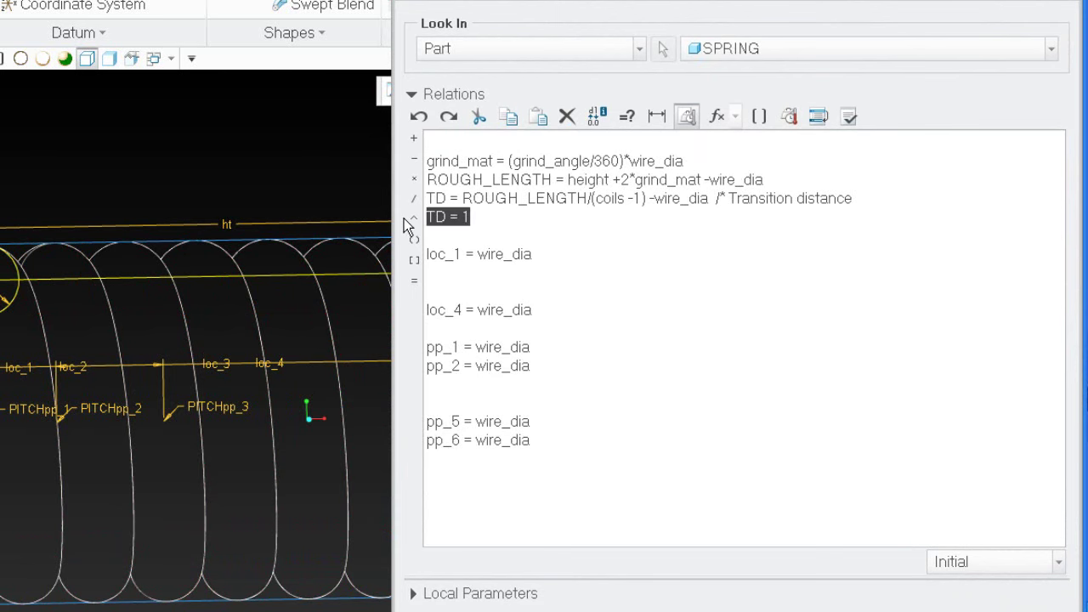
key(BackSpace)
key(Delete)
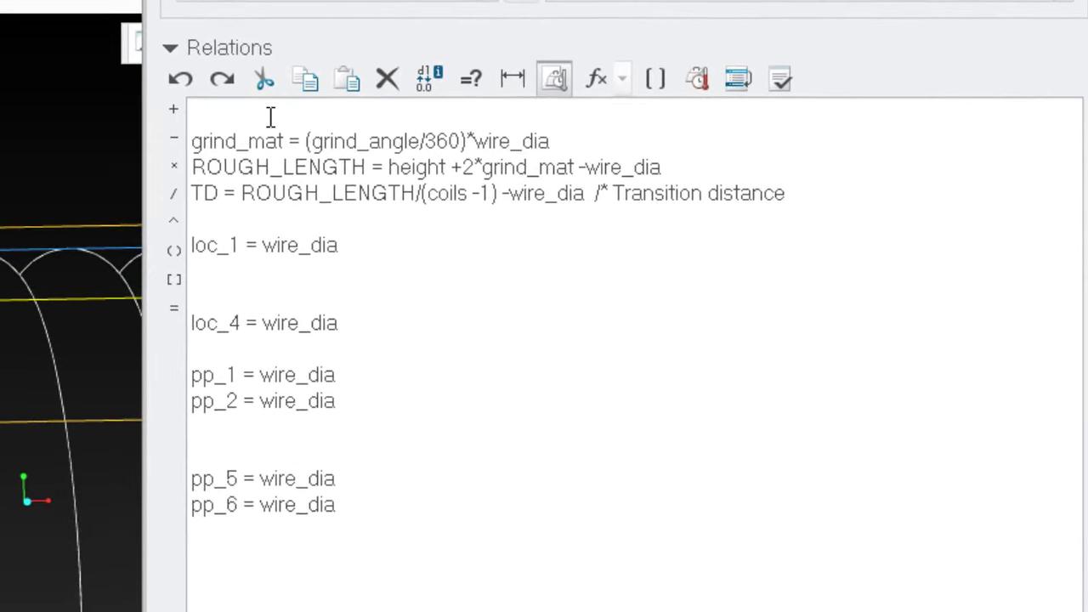
click(556, 141)
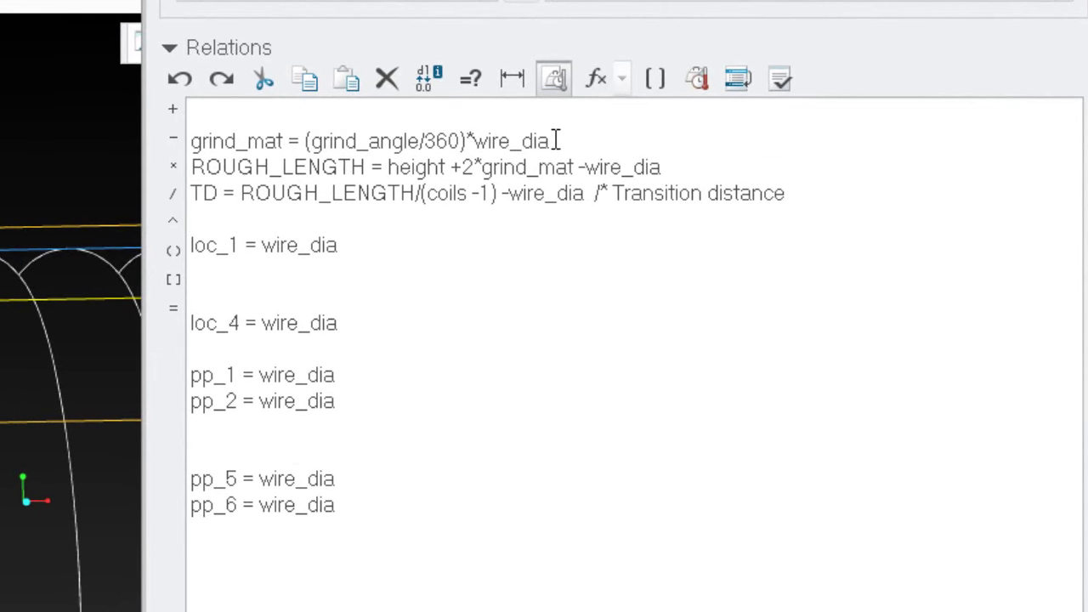
key(Return)
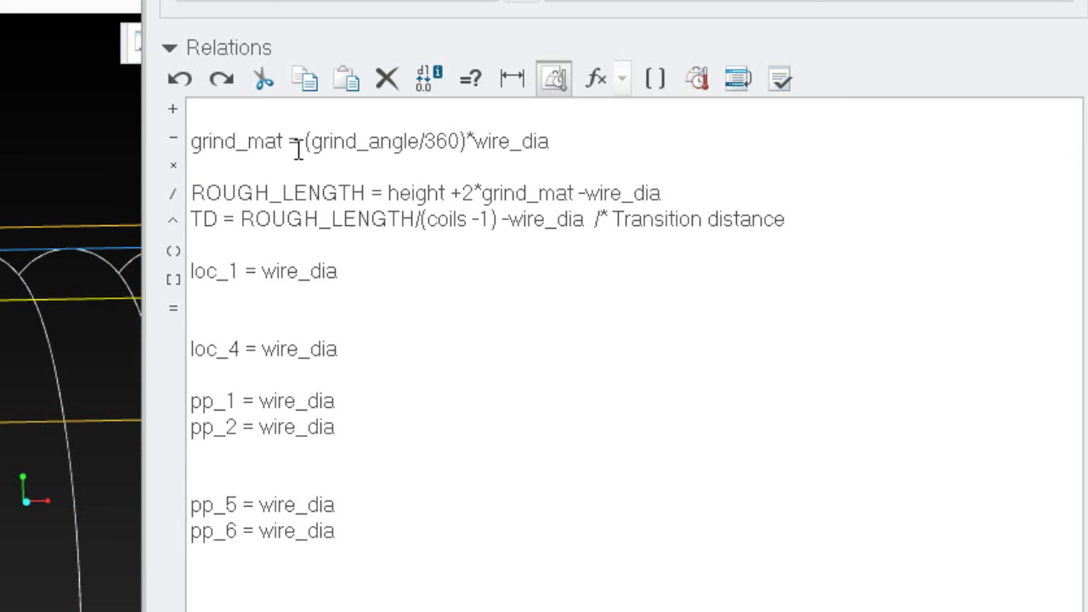
- Turn the grind_mat = (grind_angle/360)*wire_dia relation into a comment by putting /* in front of it
drag(311, 141, 417, 136)
click(192, 143)
text(/*)
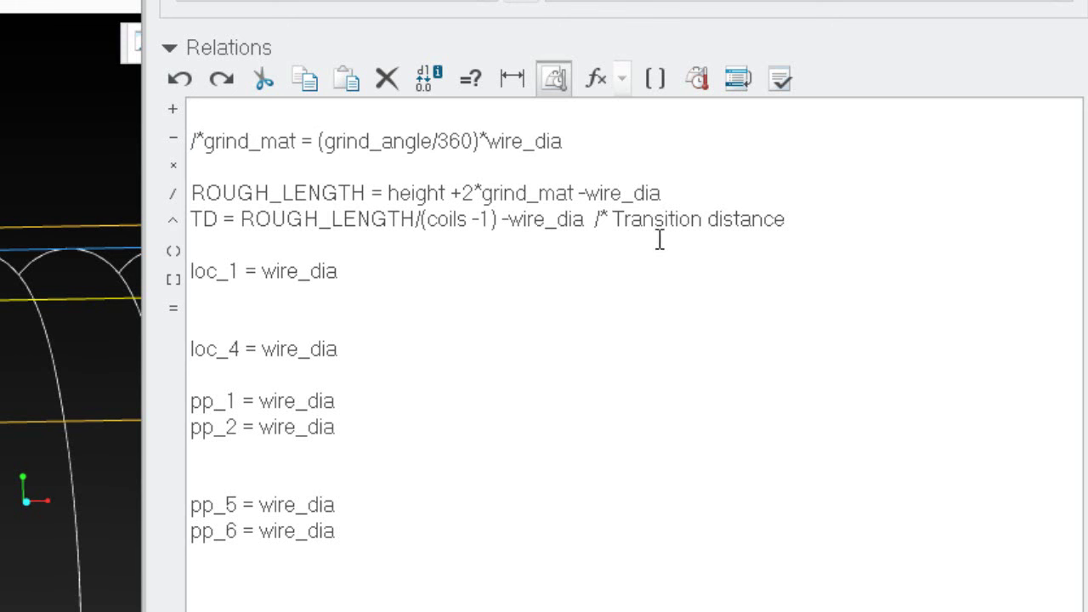
drag(590, 223, 813, 220)
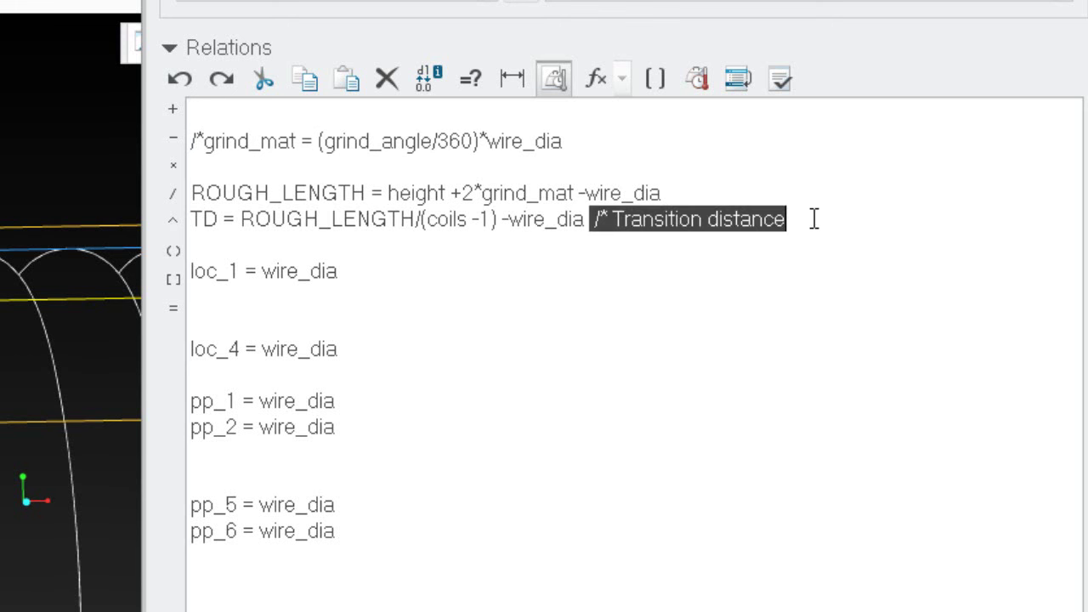
click(833, 299)
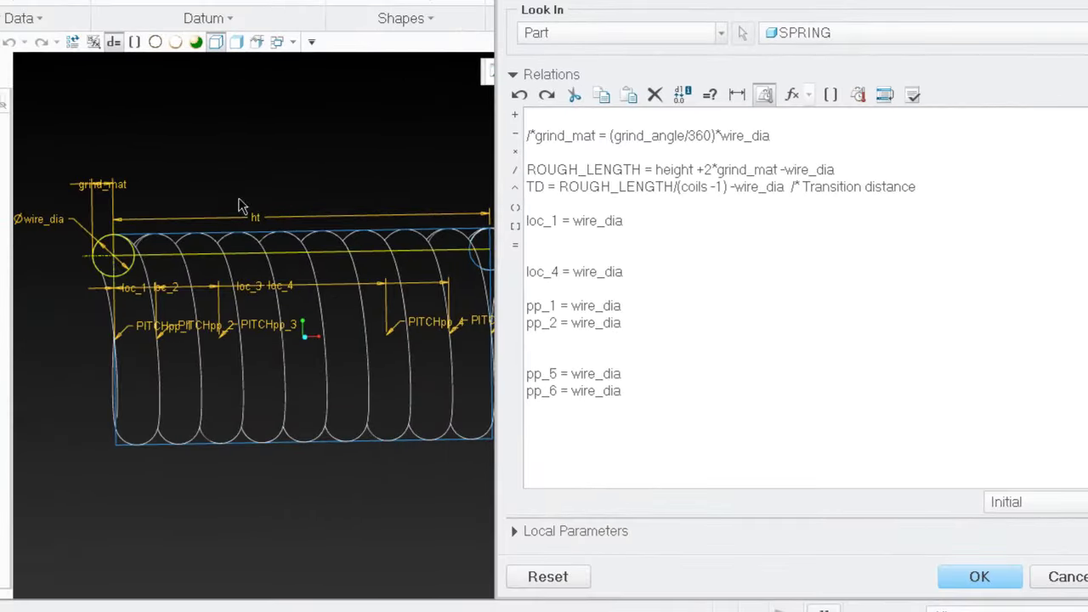
- Replace height with the dimension name ht in the ROUGH_LENGTH relation so it reads ROUGH_LENGTH = ht +2*grind_mat -wire_dia
click(123, 260)
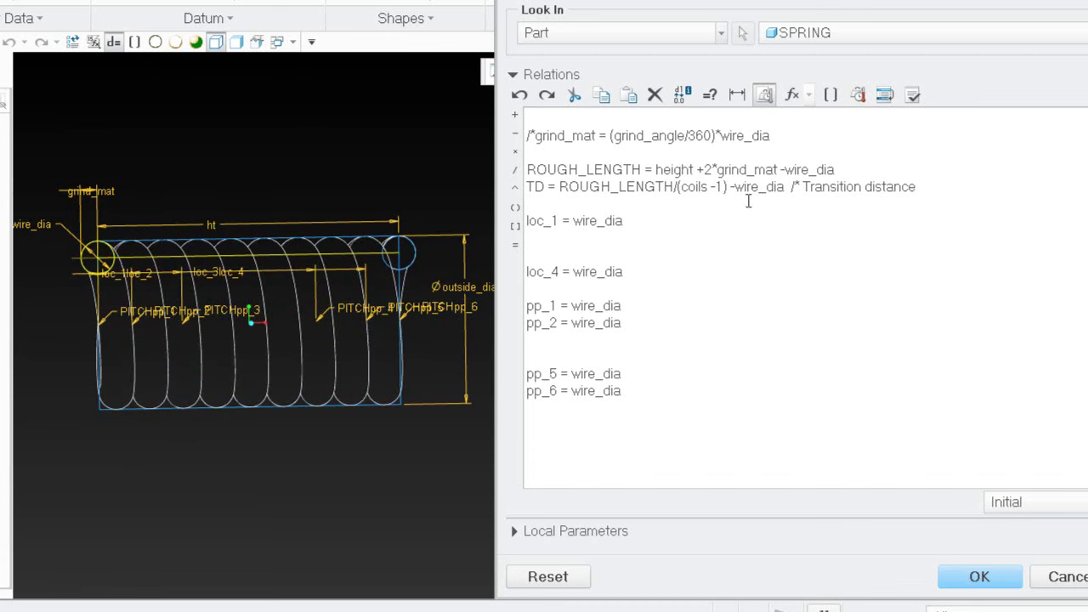
drag(785, 170, 840, 163)
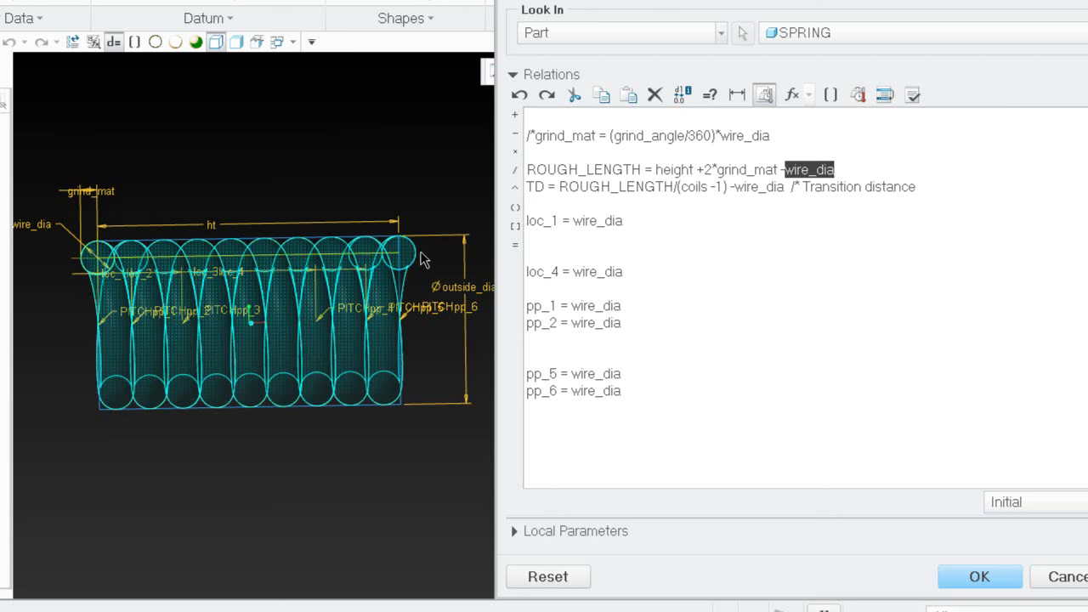
click(403, 263)
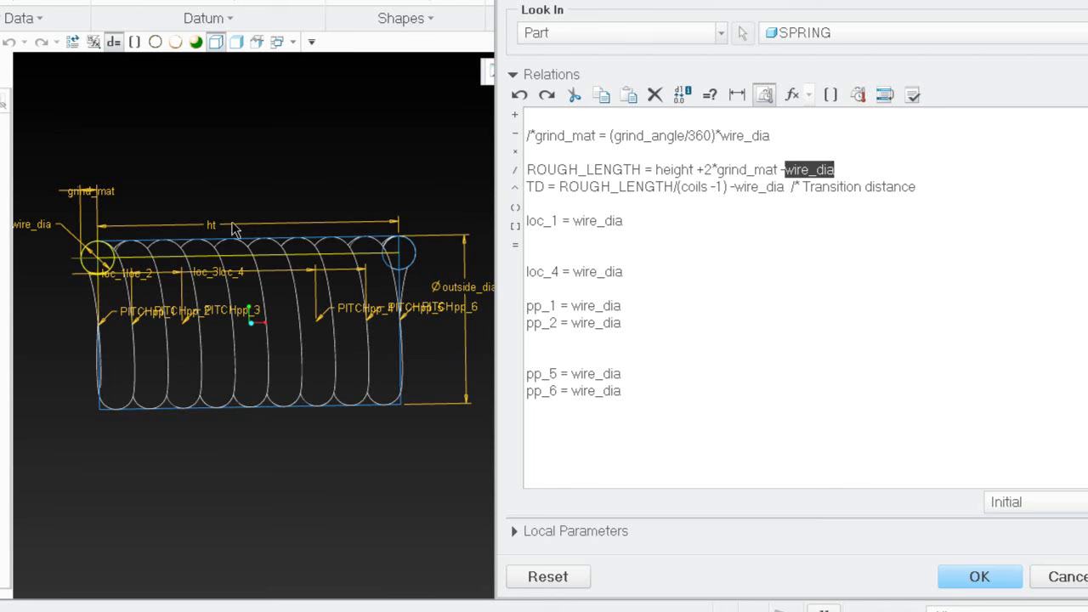
click(401, 257)
click(669, 169)
drag(673, 169, 689, 169)
click(682, 169)
key(BackSpace)
key(BackSpace)
key(BackSpace)
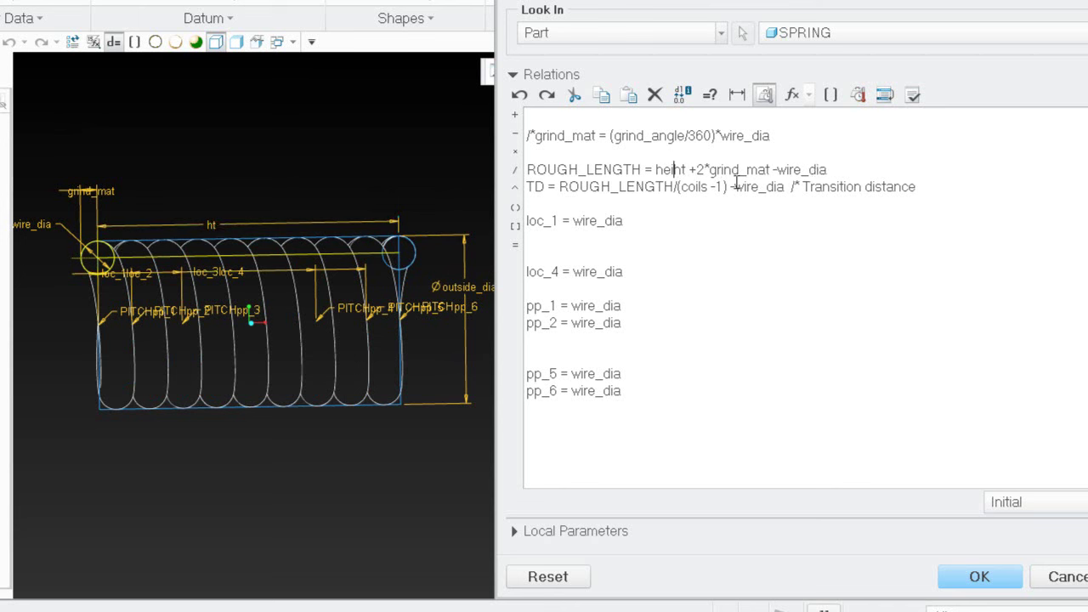
key(Delete)
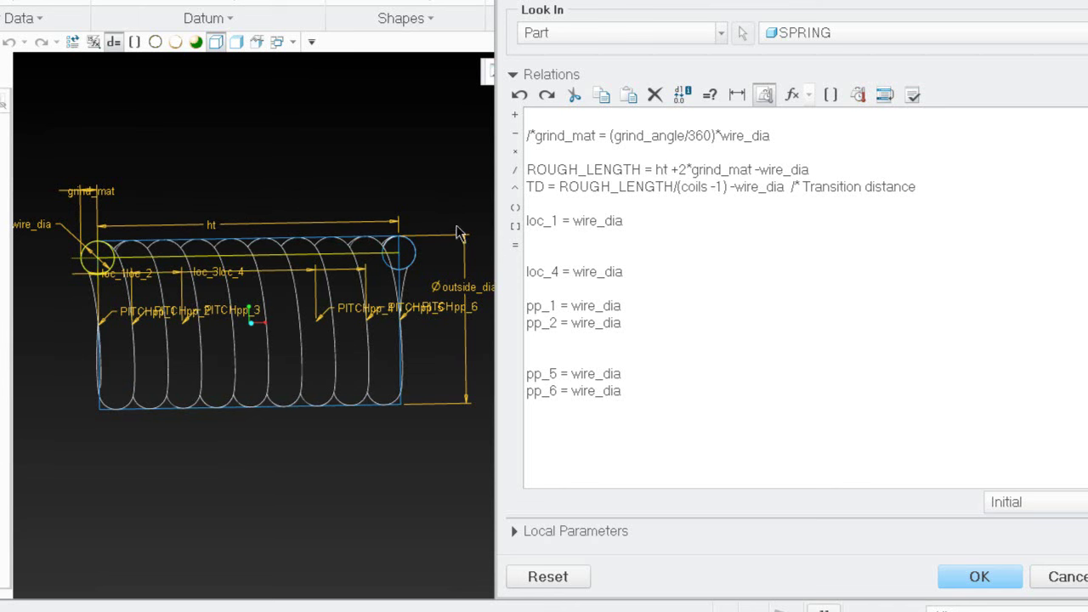
- Insert a blank line between the ROUGH_LENGTH relation and the TD transition distance relation
click(814, 169)
key(Return)
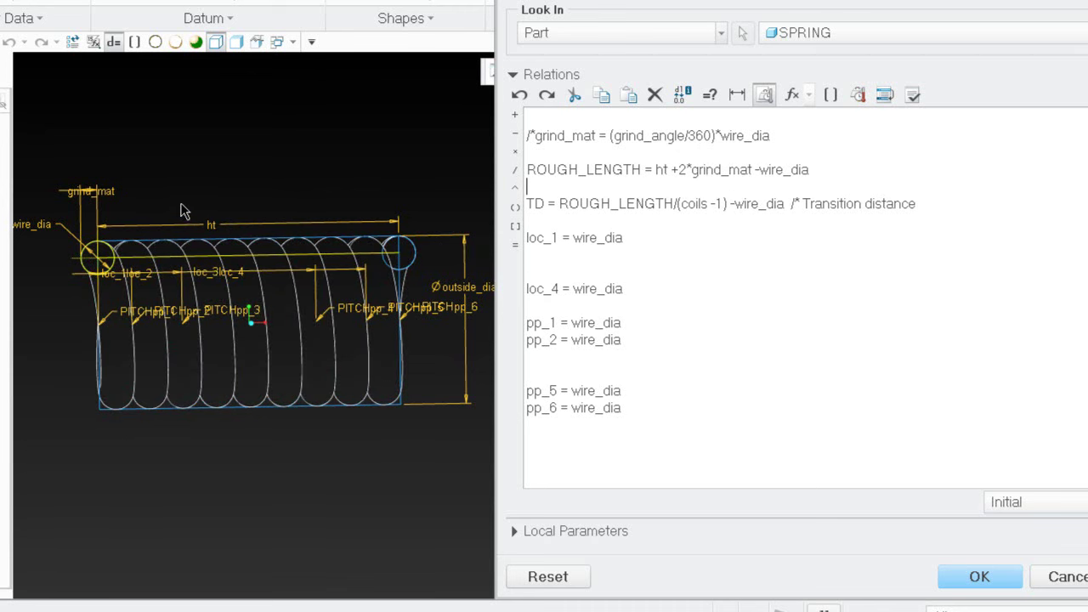
scroll(120, 293, up, 5)
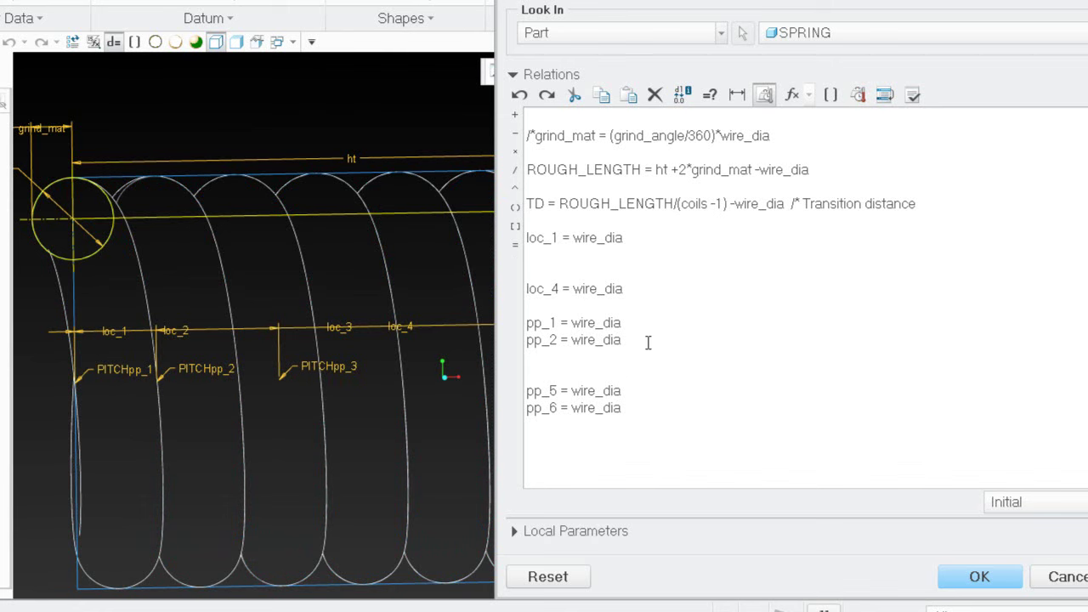
scroll(352, 360, down, 3)
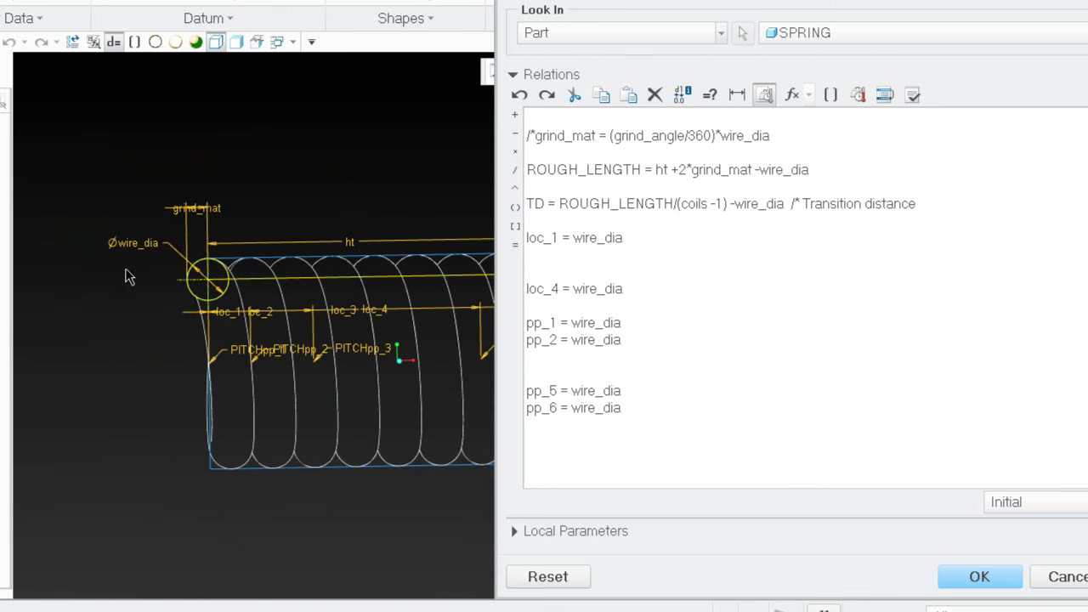
click(584, 185)
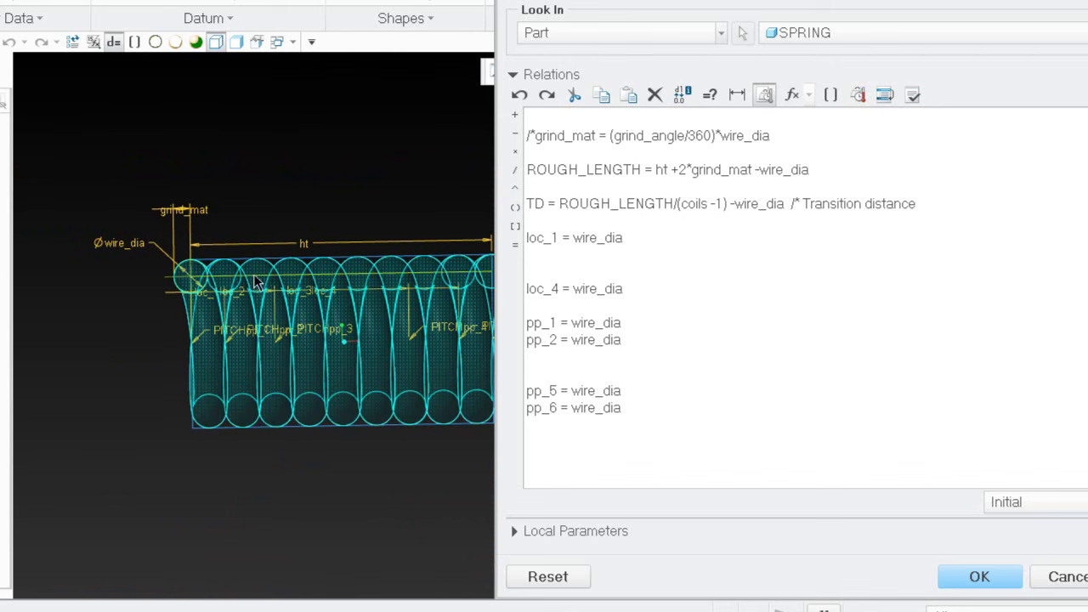
- Inspect the wire circle and dimensions at the spring's start alongside the TD transition distance relation, and show the local parameters
scroll(255, 283, up, 3)
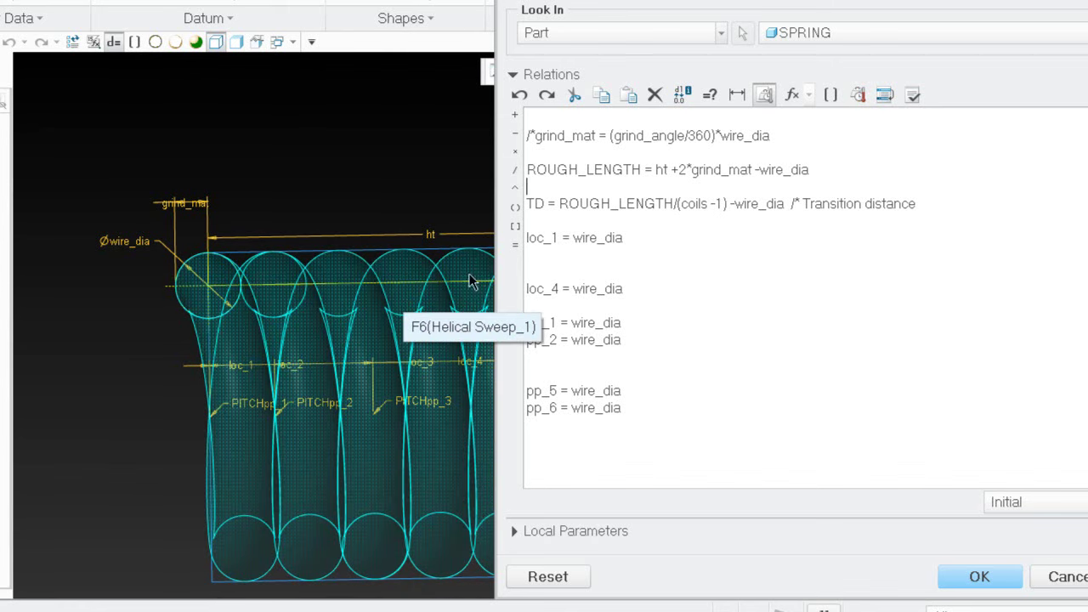
click(220, 298)
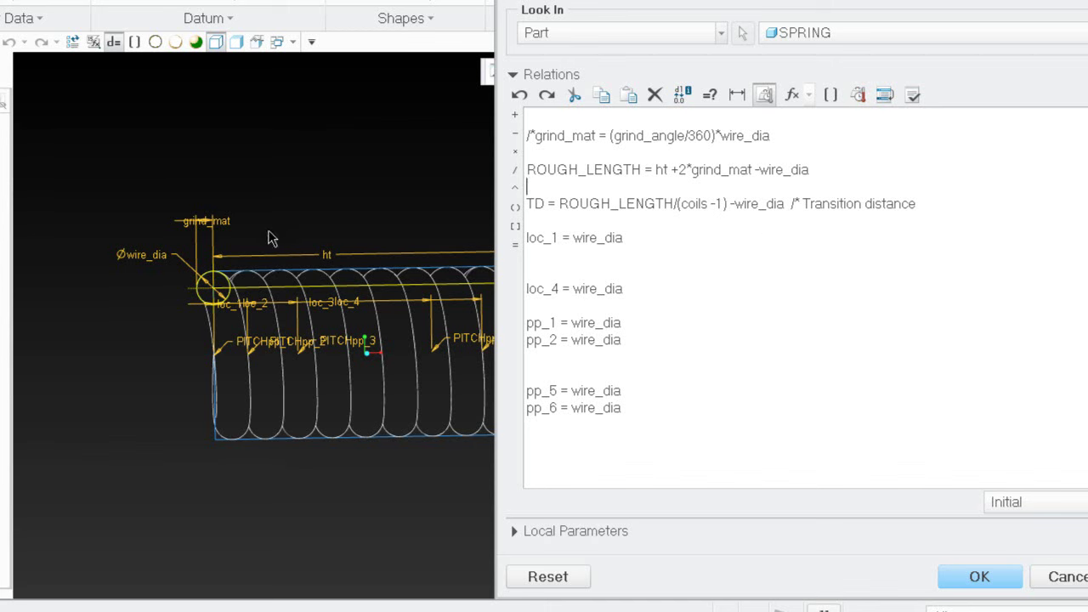
scroll(218, 304, down, 3)
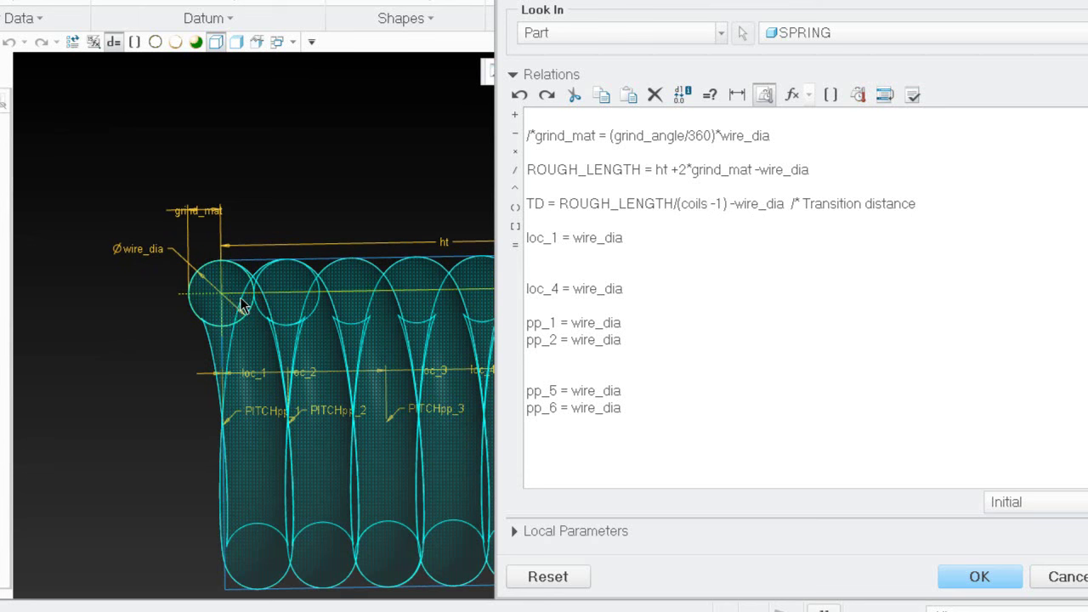
key(Down)
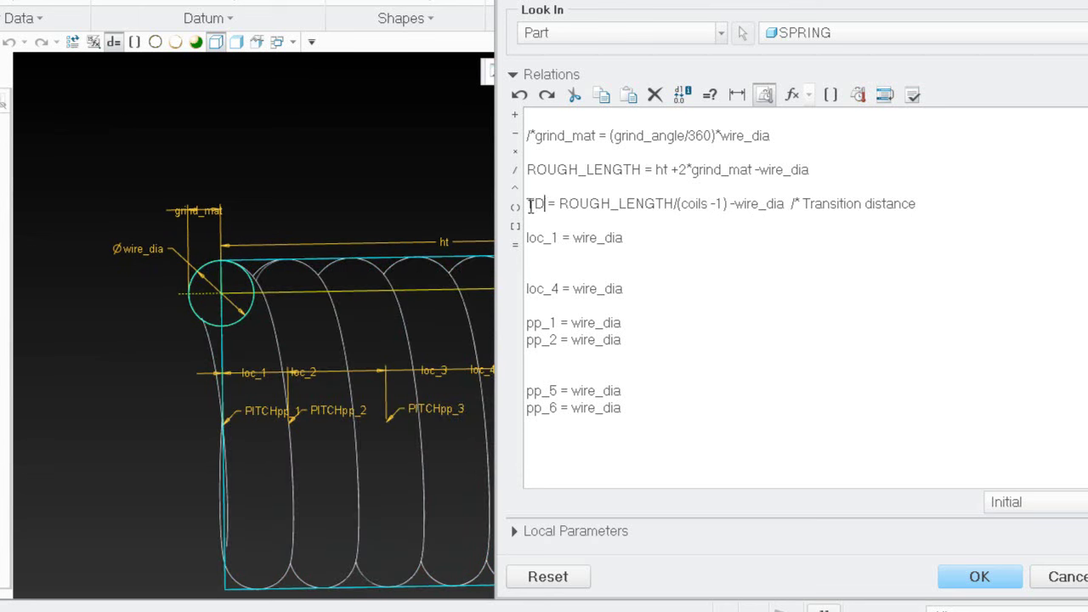
key(shift+Right)
key(shift+Right)
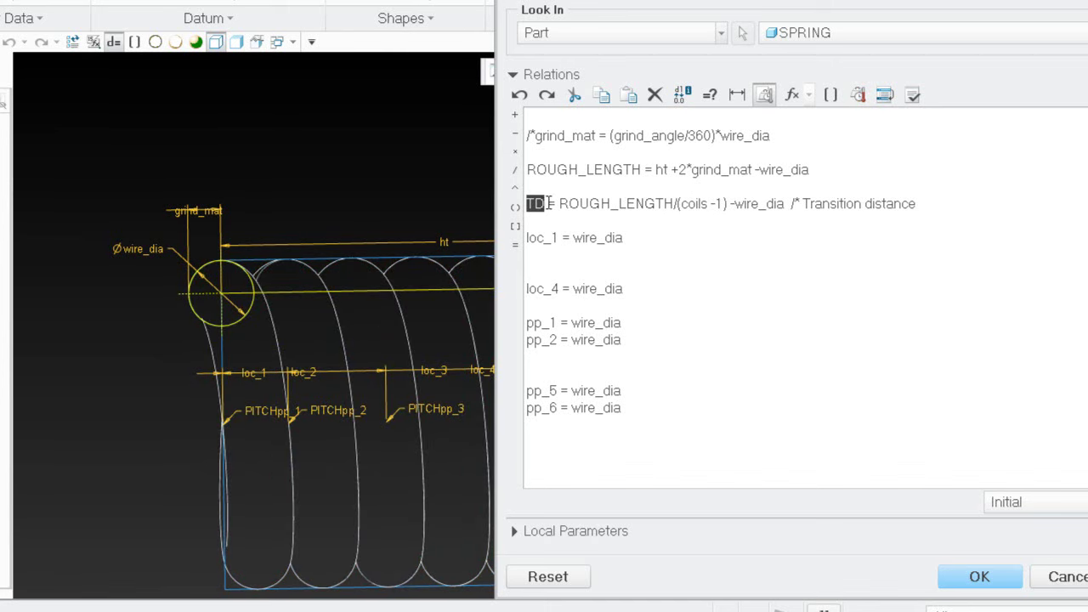
click(593, 221)
click(514, 532)
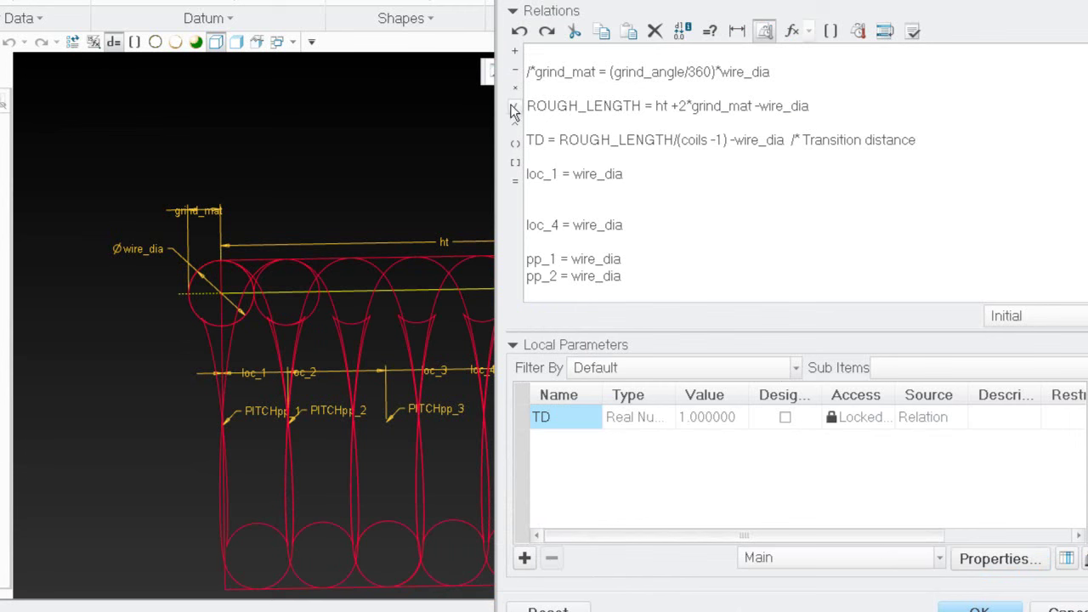
- Verify the relations, then turn the TD transition distance relation into a comment with /* and accept the relations
click(913, 31)
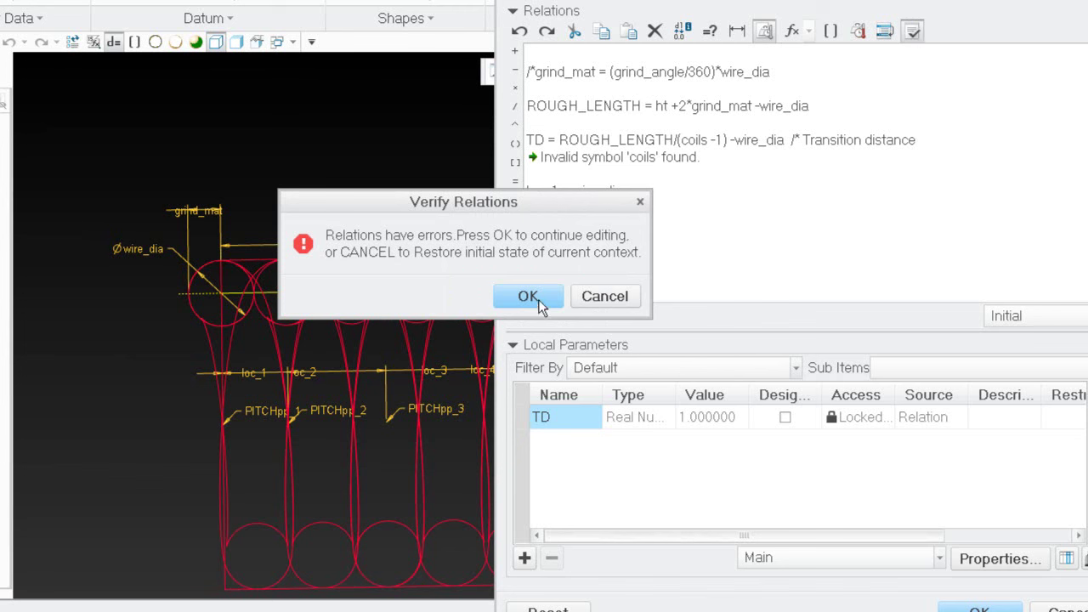
click(530, 296)
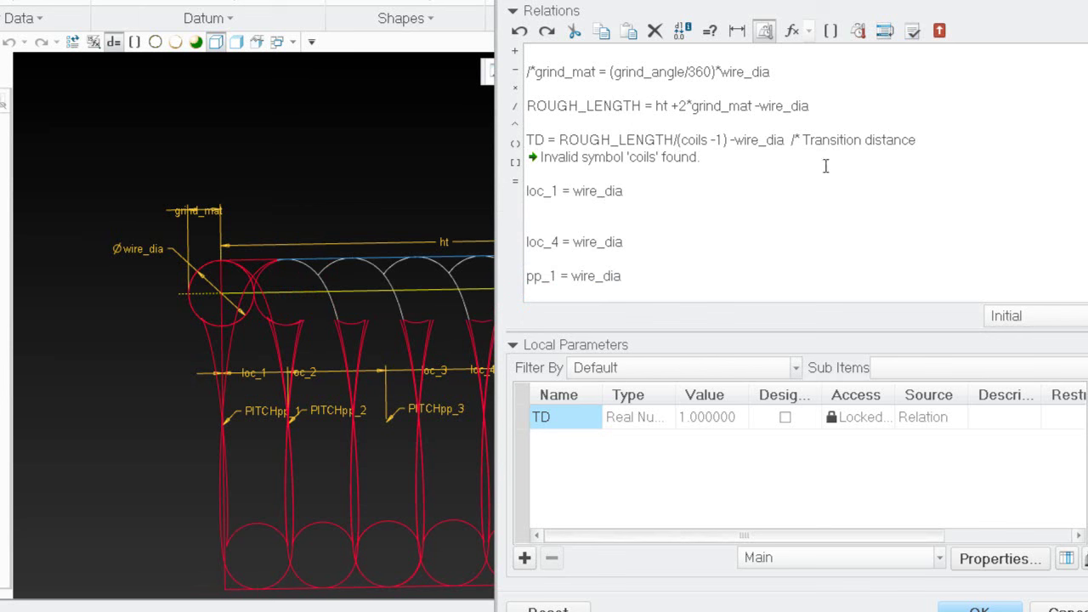
text(/*)
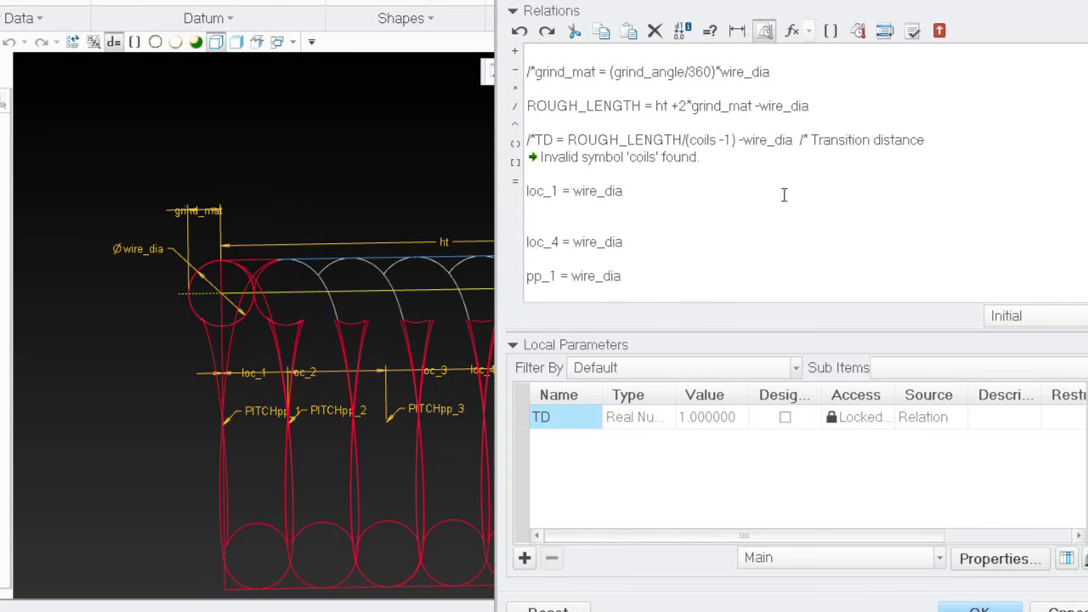
click(980, 607)
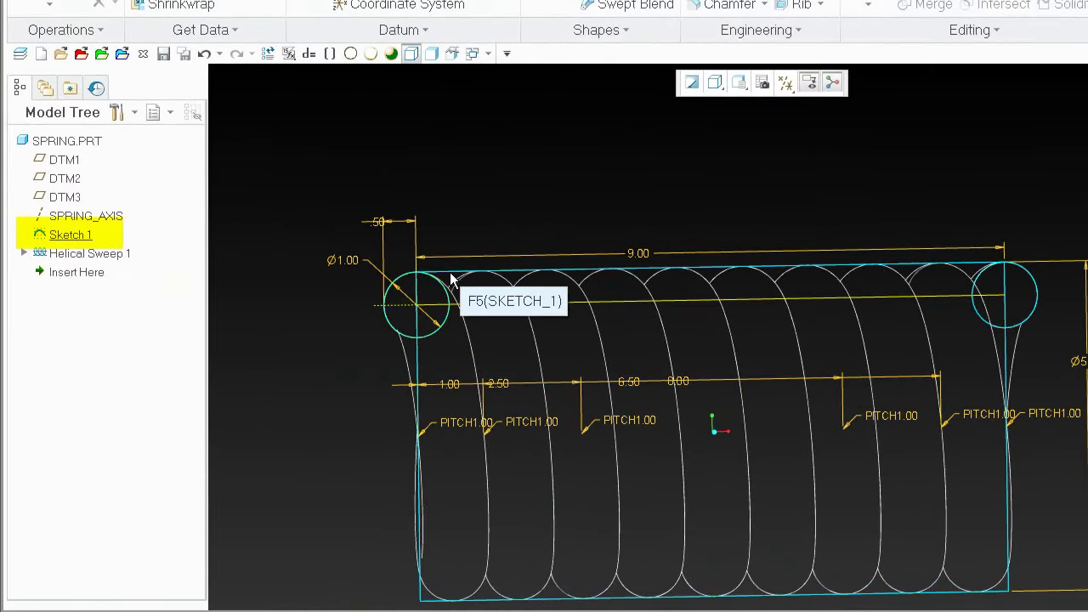
- Edit Sketch 1 and draw a line from the start wire circle's centre to its lower-left circumference, about 40 degrees from the vertical line
click(450, 271)
right_click(468, 204)
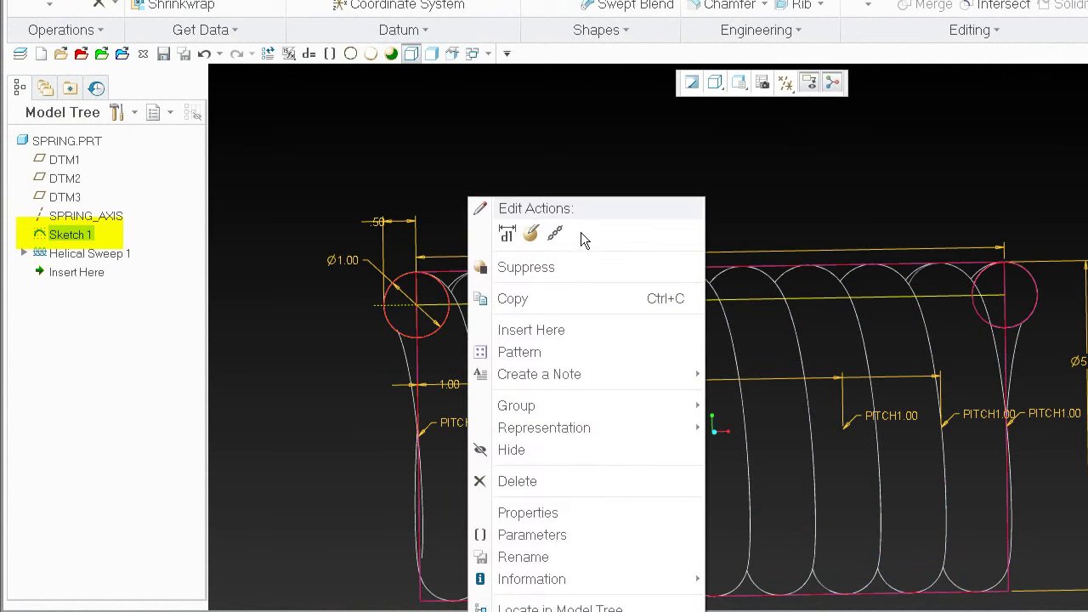
click(529, 235)
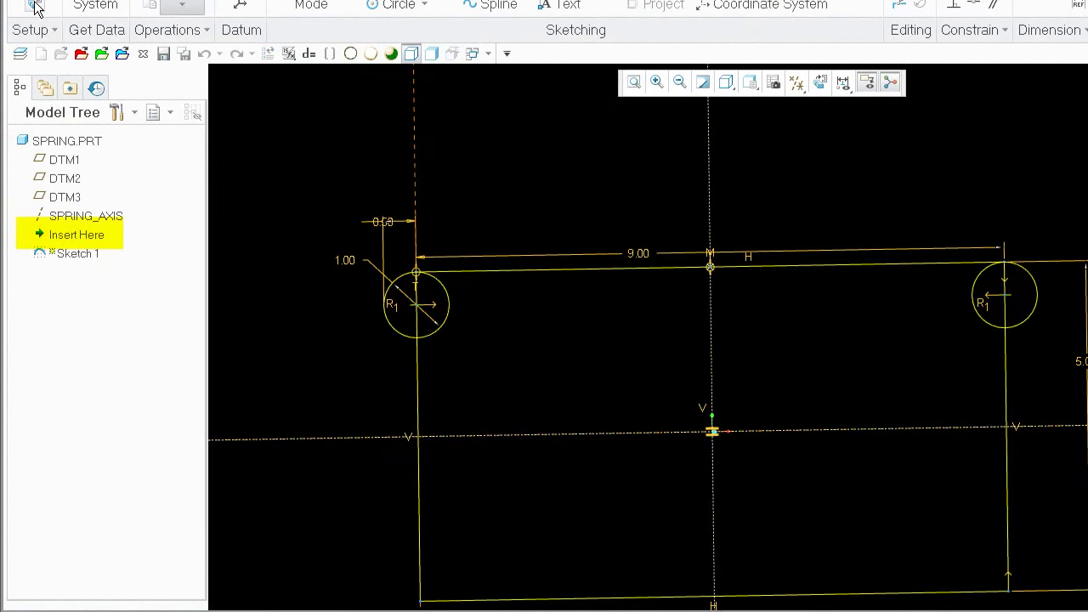
scroll(260, 265, up, 4)
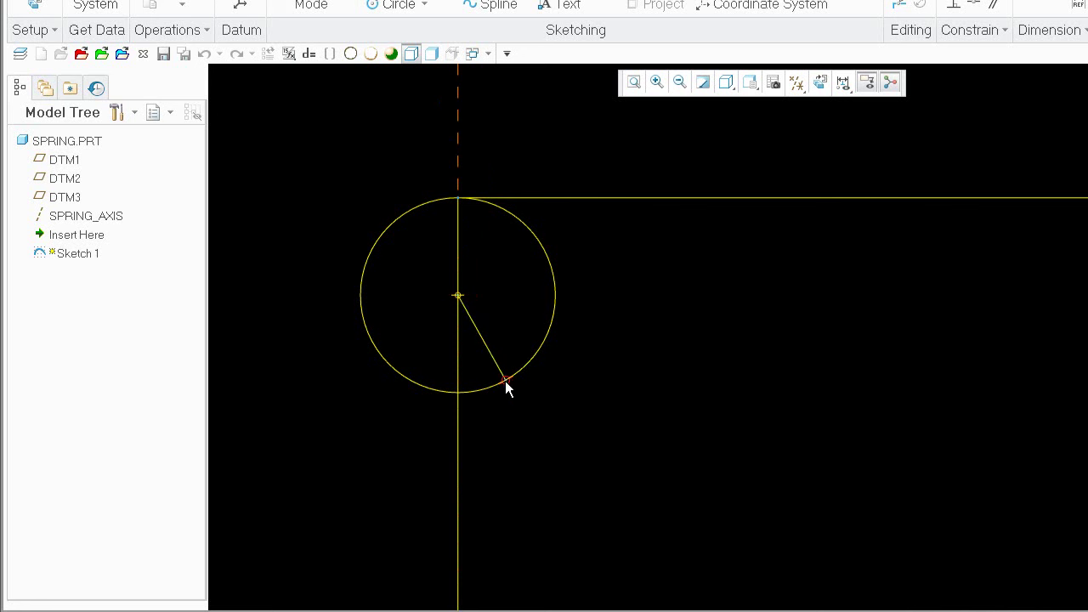
click(503, 384)
click(399, 365)
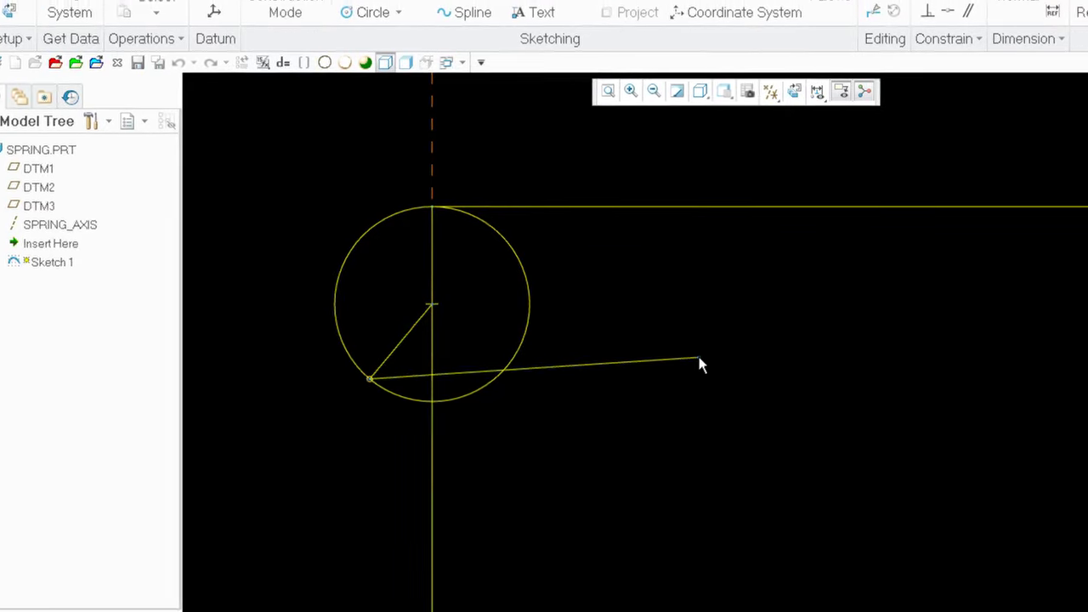
middle_click(699, 364)
- Dimension the angle between the new radial line and the vertical line through the circle's centre, and set it to 7 degrees
scroll(418, 357, up, 2)
scroll(417, 357, down, 4)
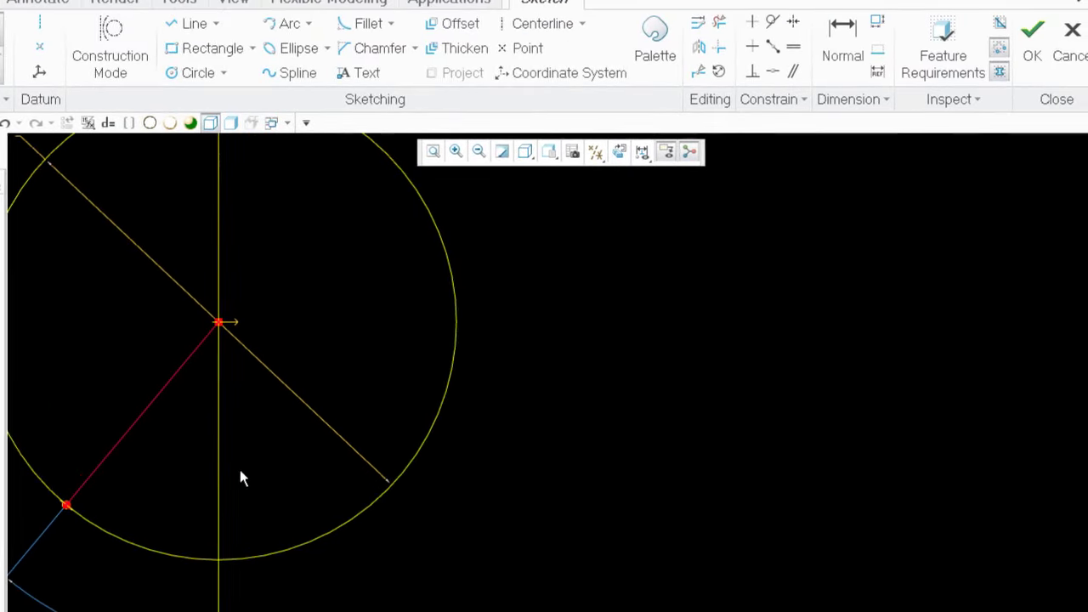
drag(208, 611, 141, 611)
middle_click(224, 552)
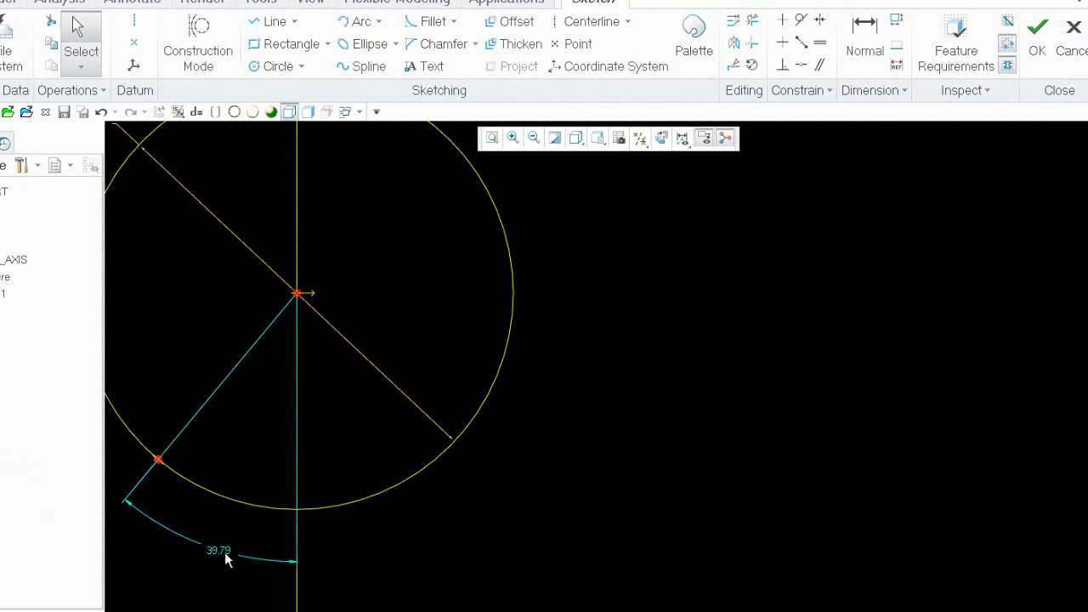
double_click(220, 549)
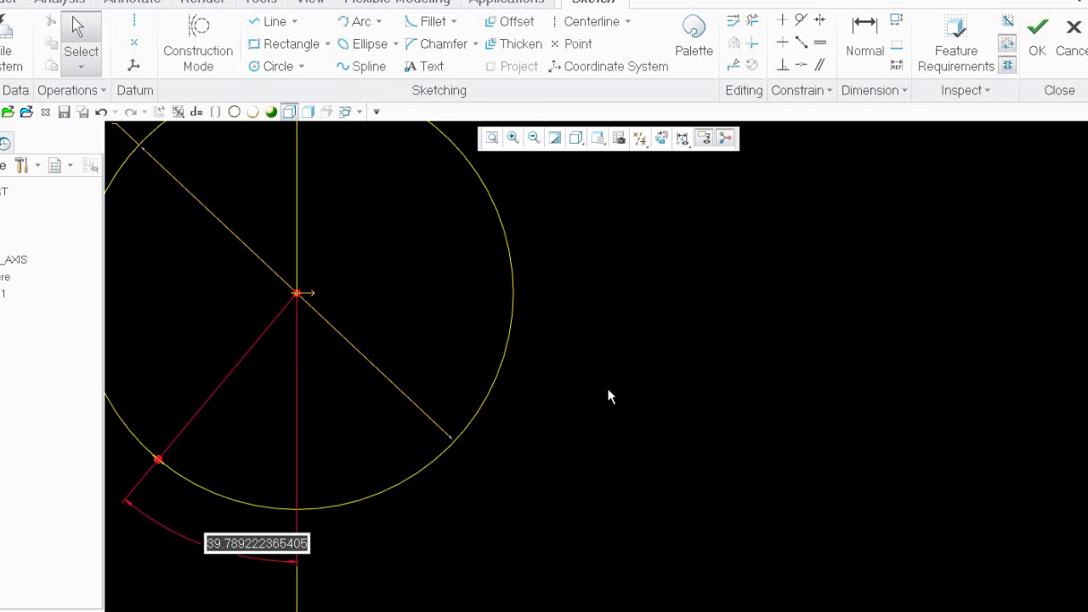
text(7)
key(Return)
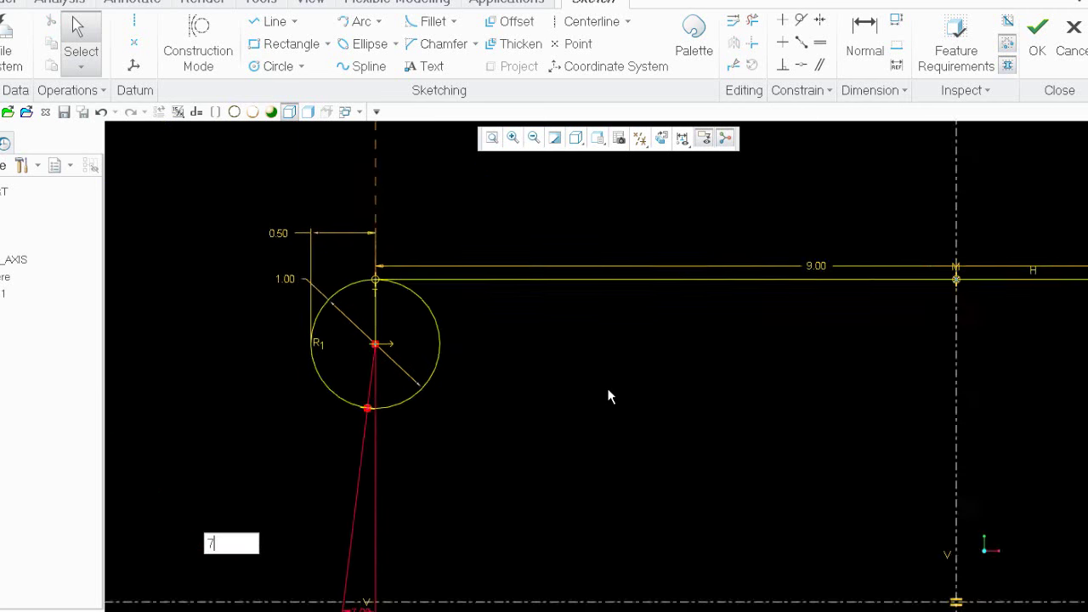